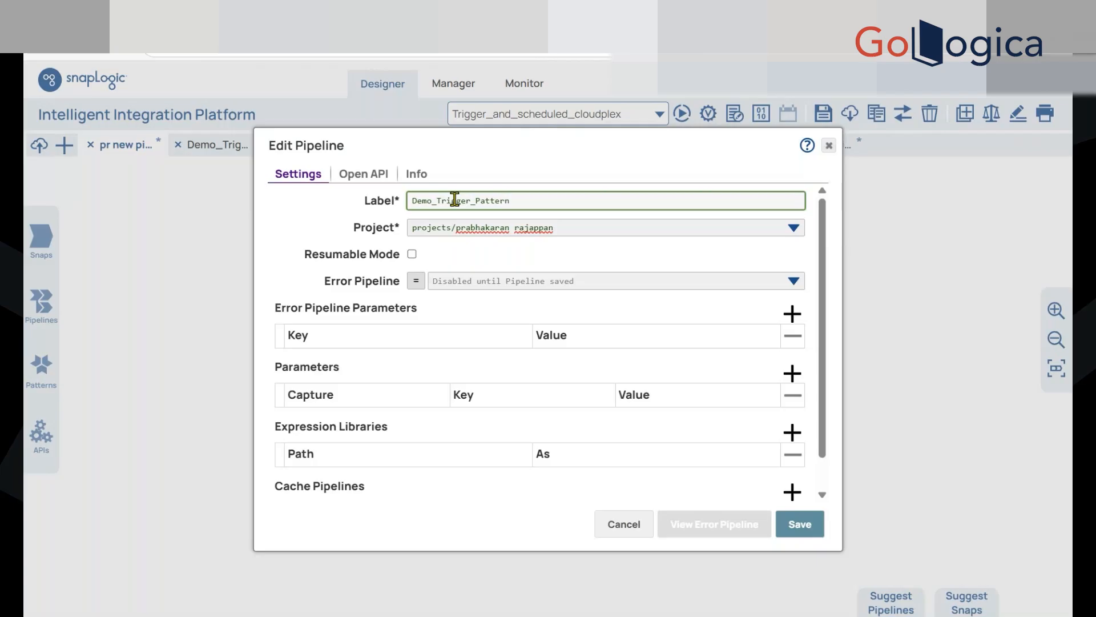
Save the new pipeline under the label Demo_Trigger_Pattern3 and place a Mapper snap on its canvas
text(3)
click(810, 523)
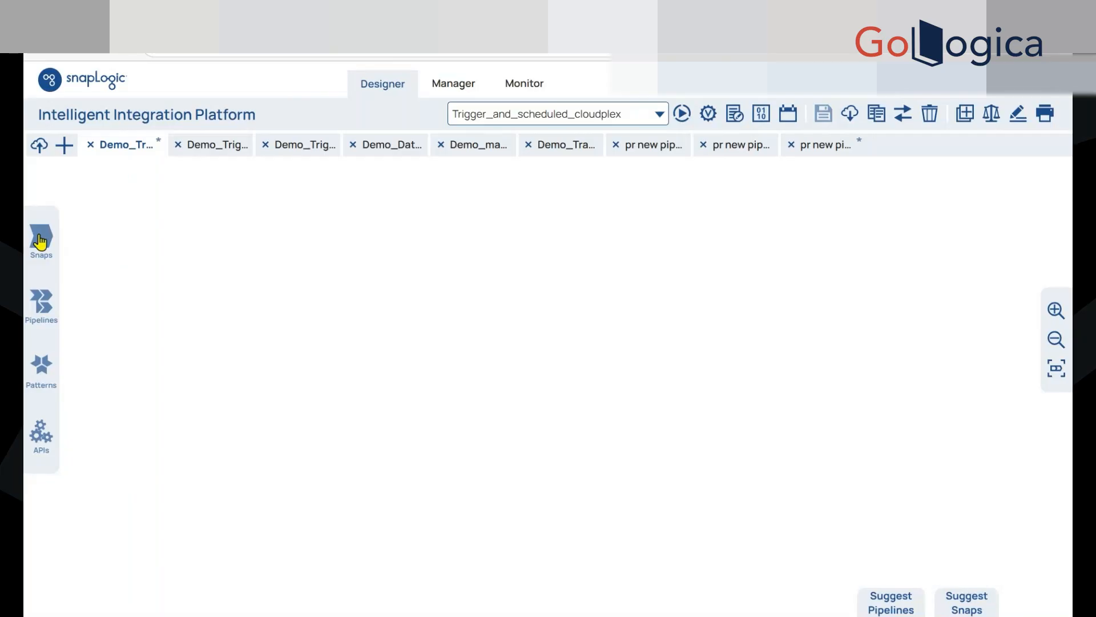
click(39, 240)
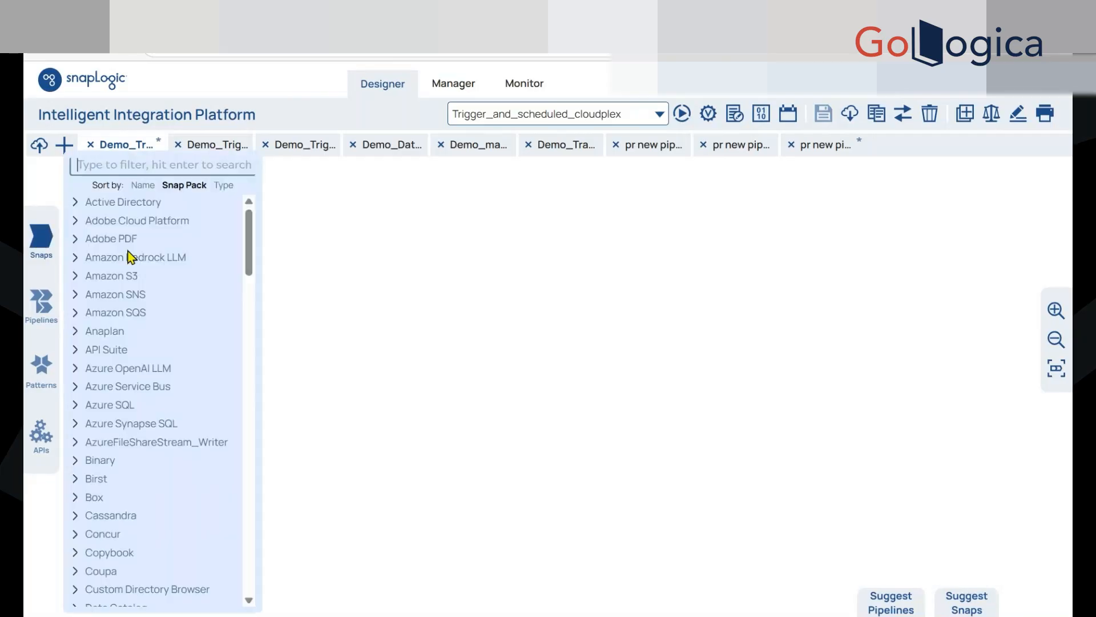
text(mapp)
drag(117, 220, 359, 378)
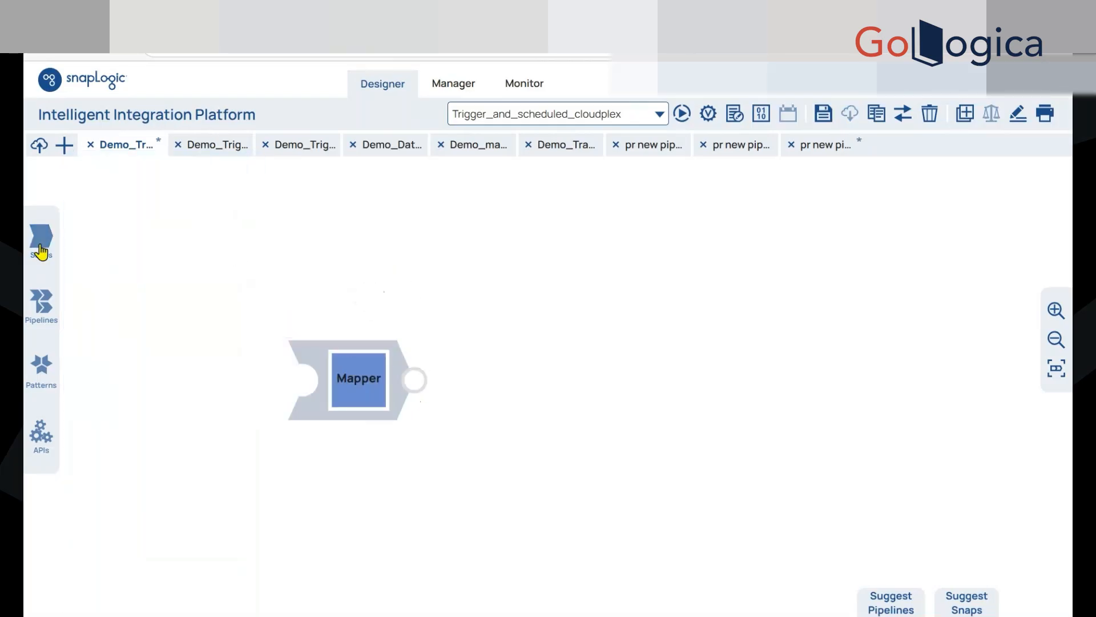
Attach a JSON Formatter to the Mapper's output, followed by the suggested File Writer
click(40, 244)
text(jso)
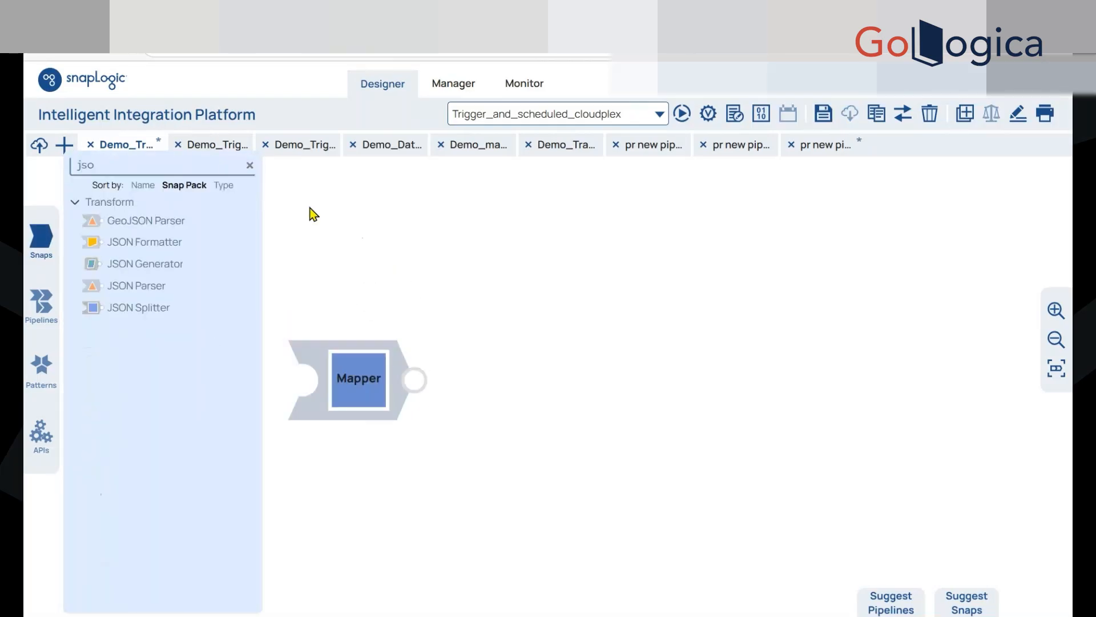
drag(147, 242, 473, 386)
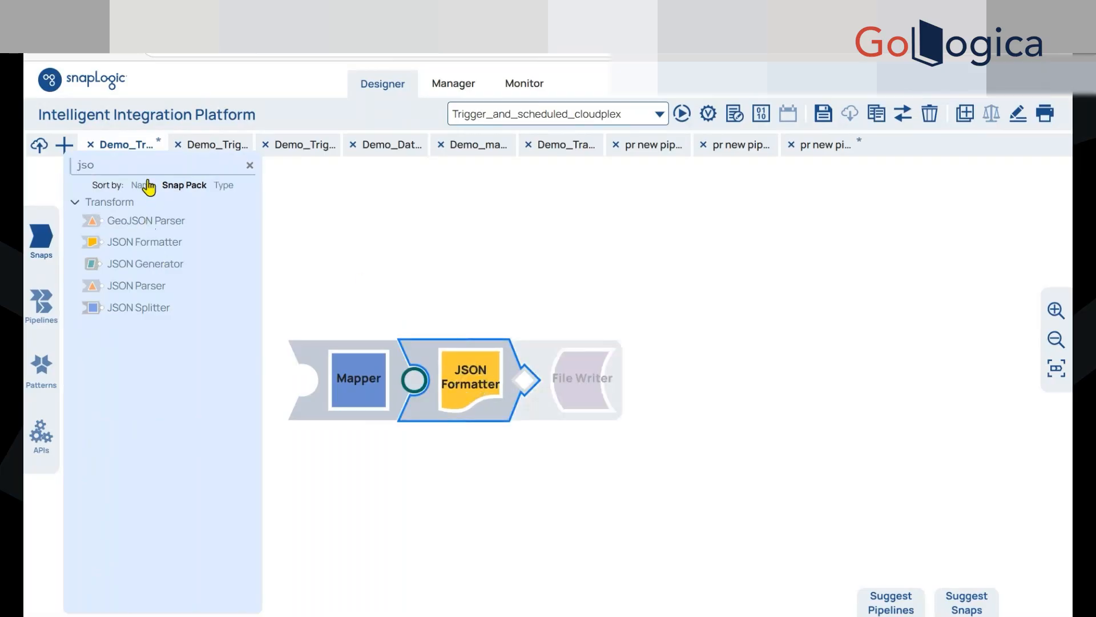
click(597, 411)
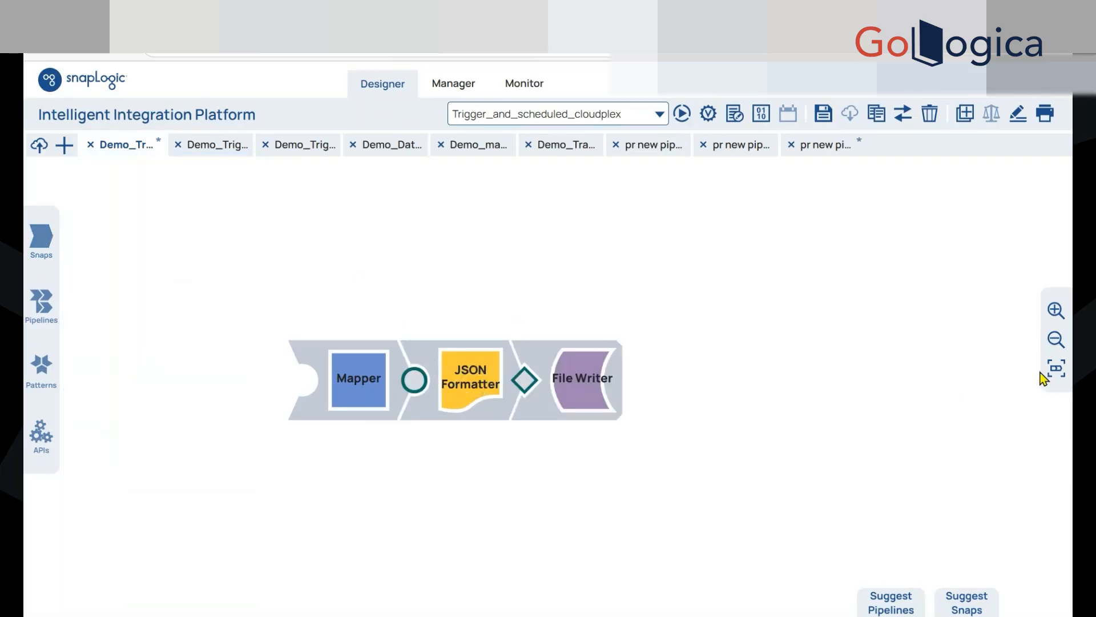
click(1057, 368)
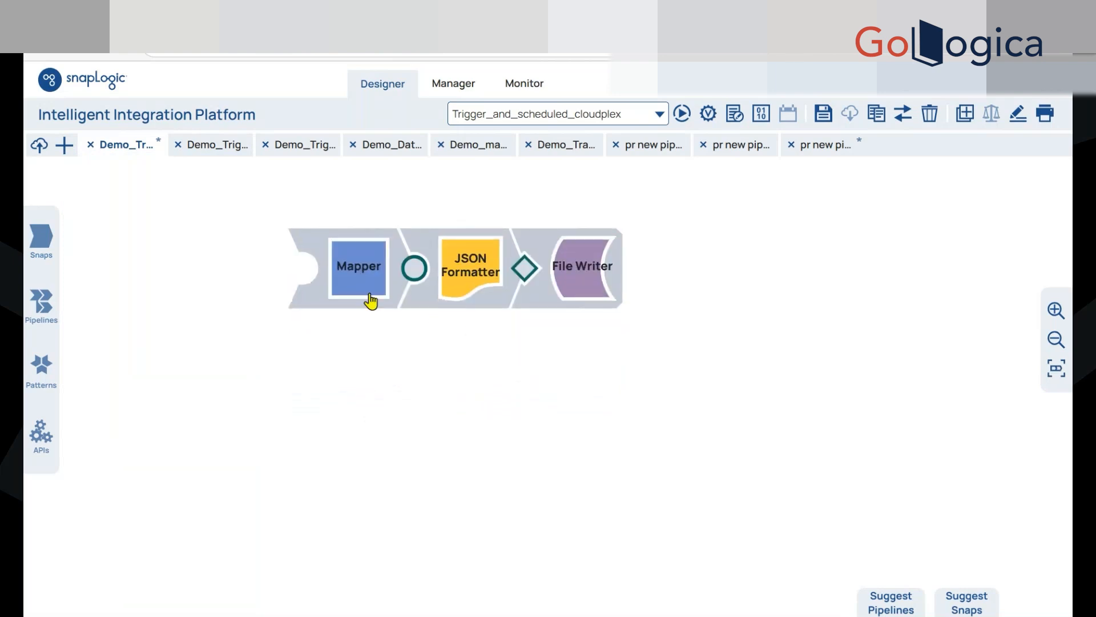
Set the Mapper's mapping expression to $ with an empty target path and save the snap
click(358, 266)
click(487, 435)
text($)
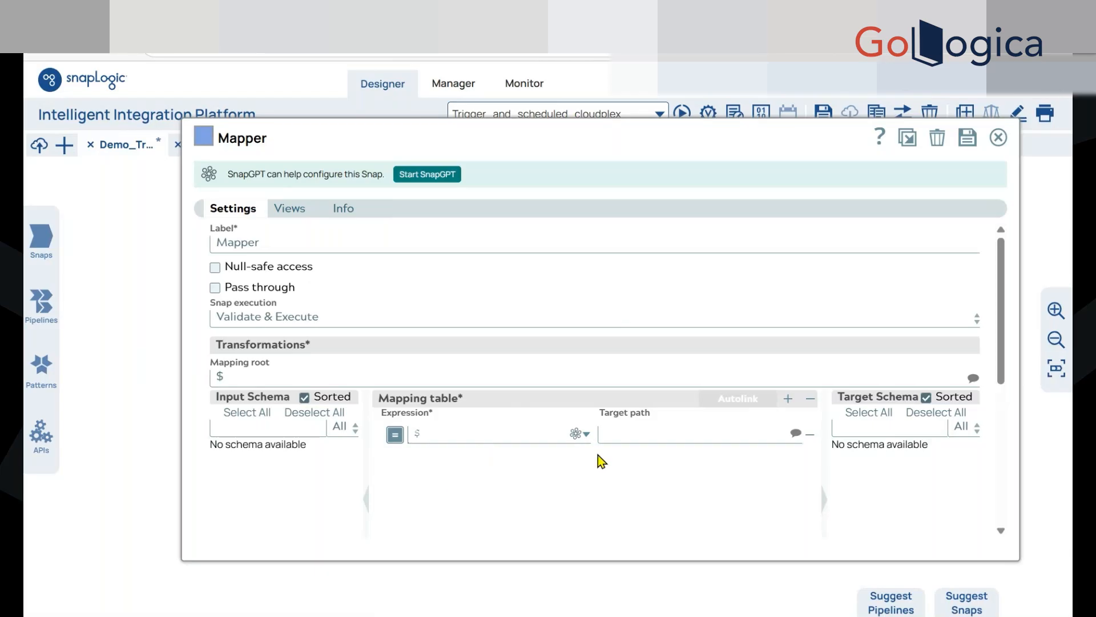
click(619, 437)
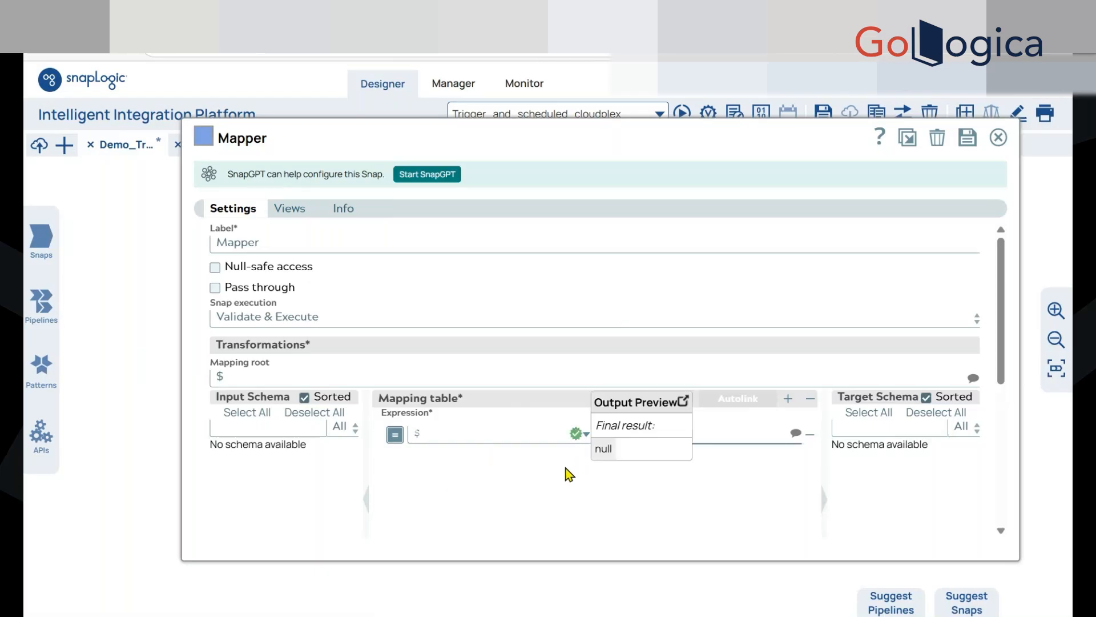
key(ctrl+s)
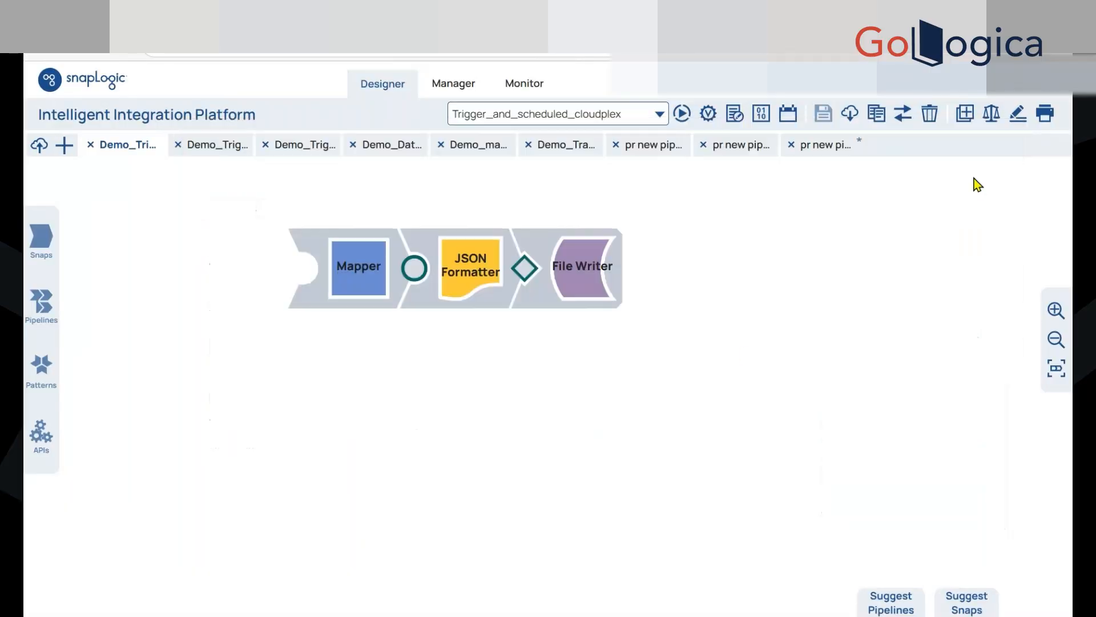
Enable Pretty-print in the JSON Formatter and save the snap
click(495, 299)
click(436, 491)
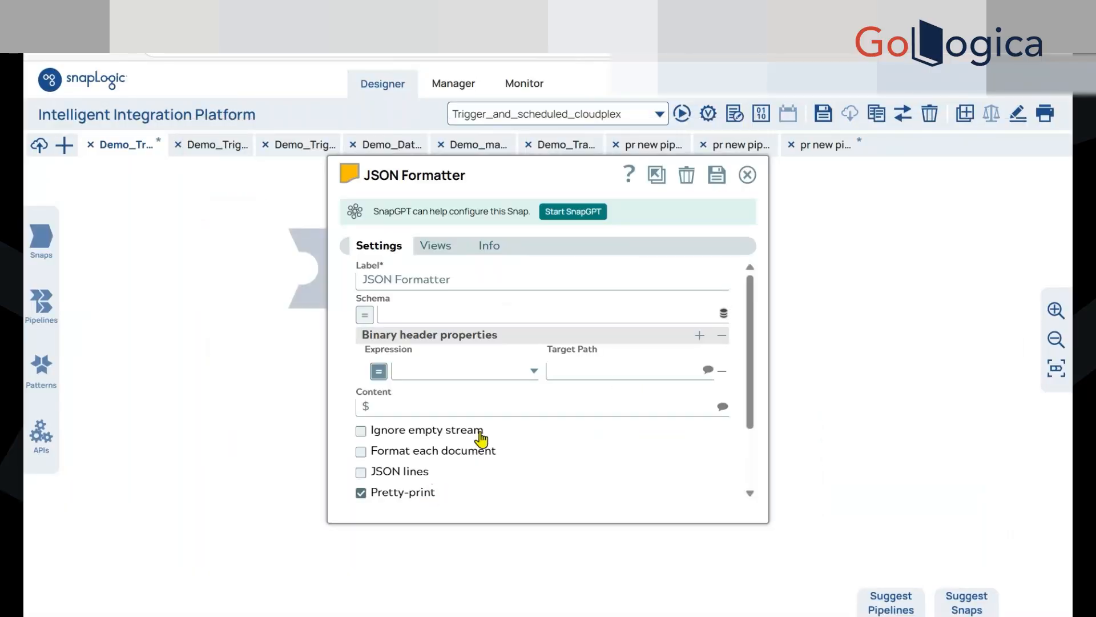
click(717, 177)
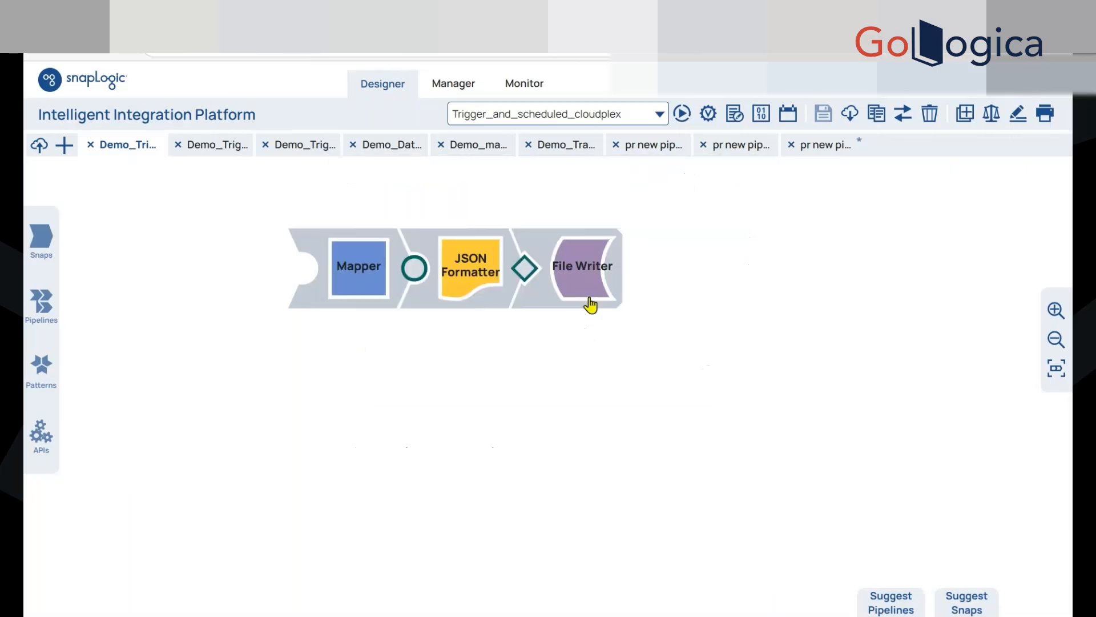
Set the File Writer's file name to API_test.json, then save and close its settings
click(589, 302)
click(473, 311)
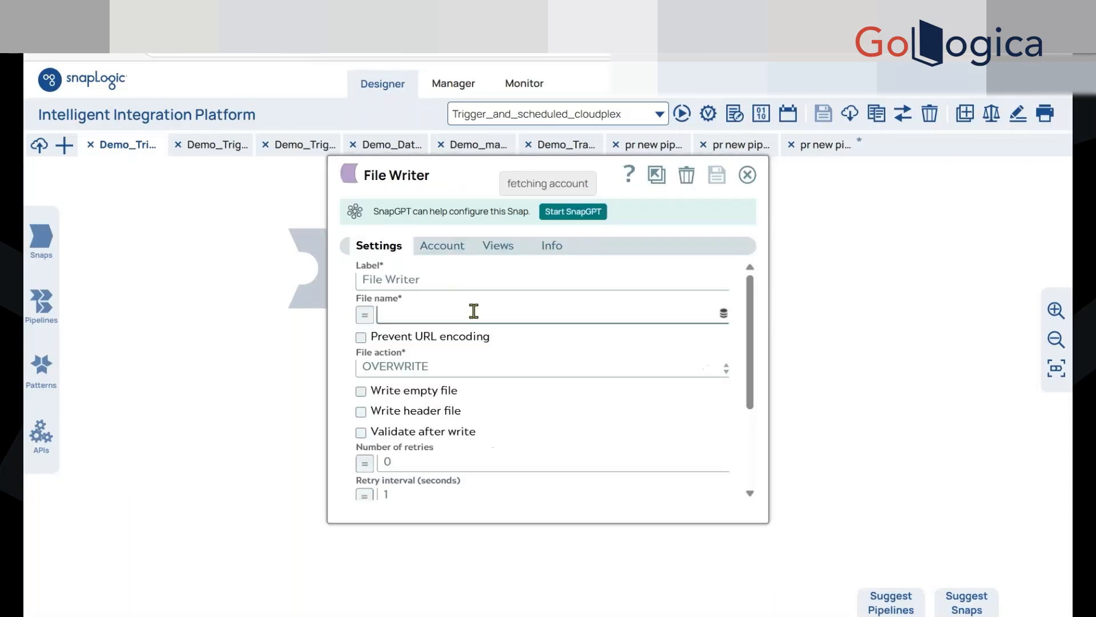
text(API_)
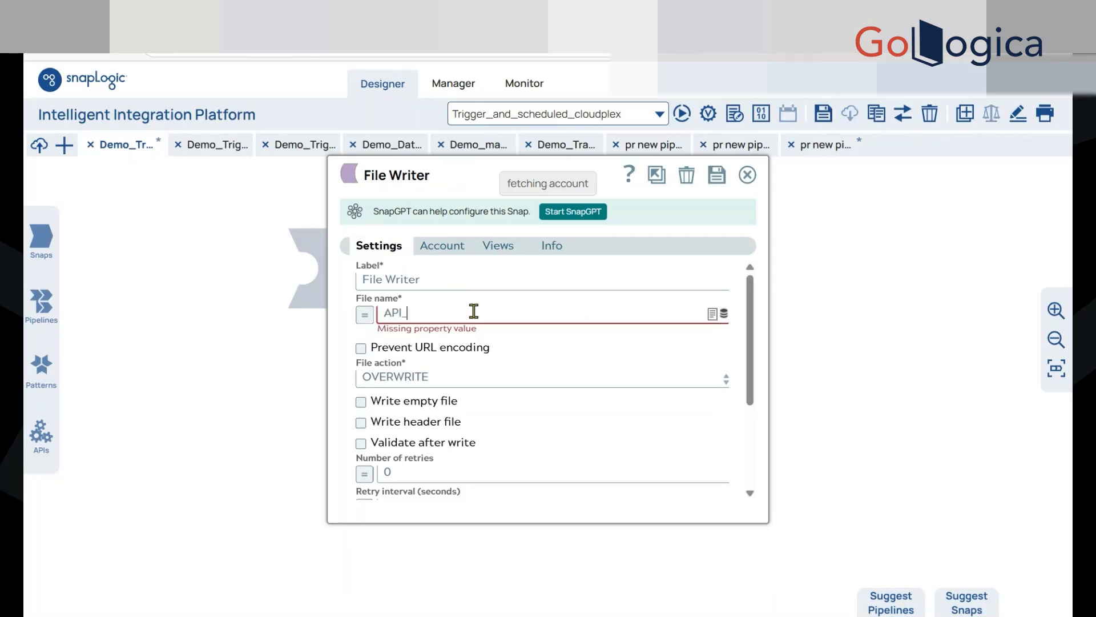
text(test.json)
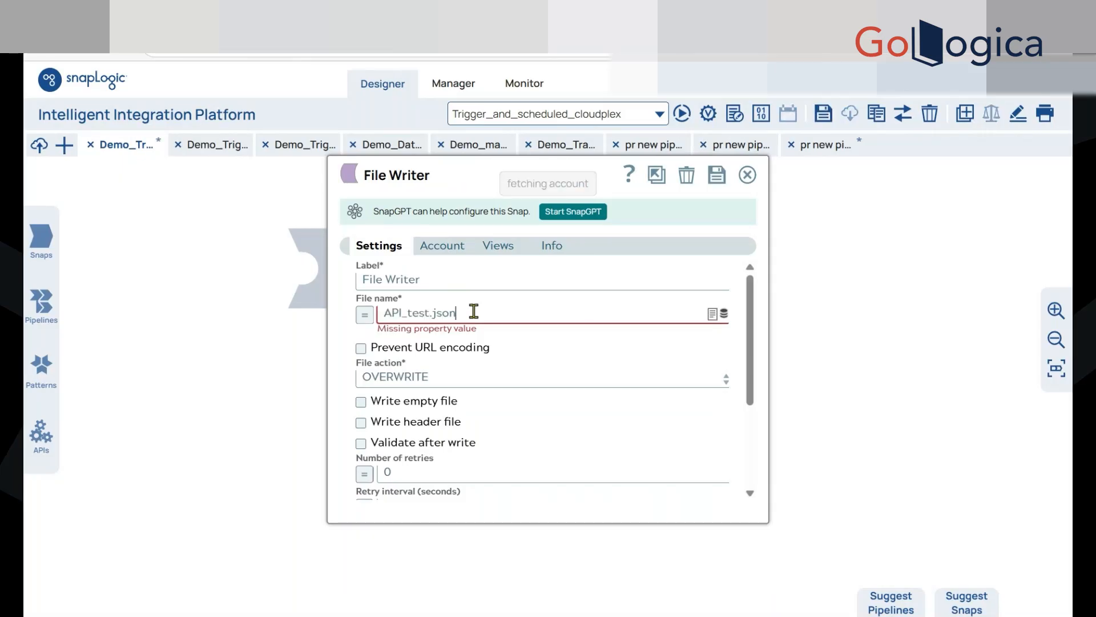
key(Return)
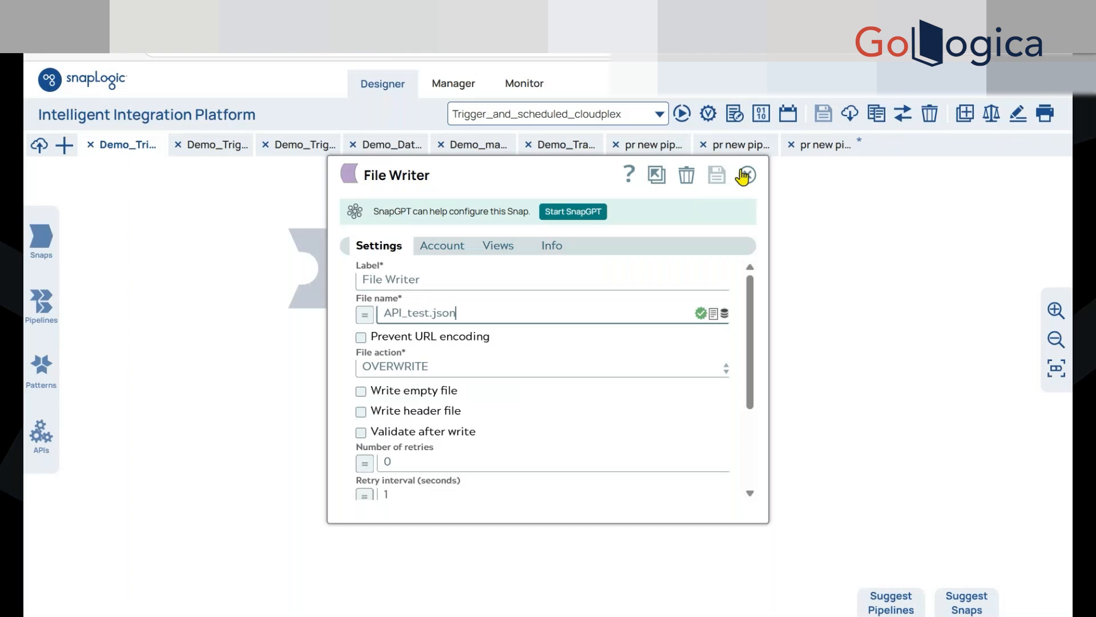
click(748, 174)
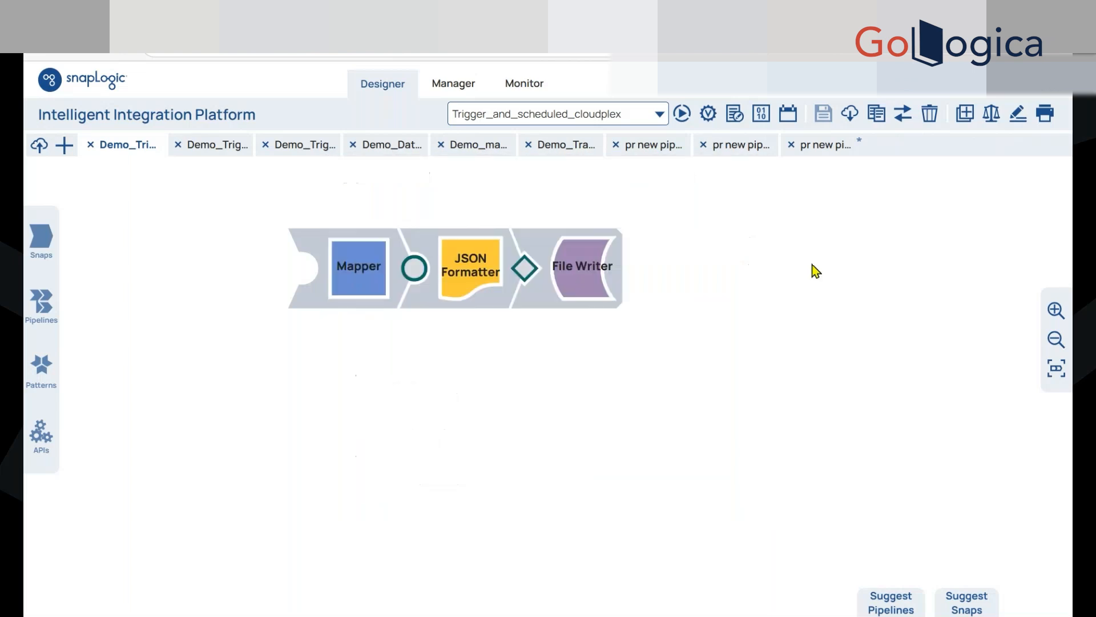
Start a triggered task for the pipeline and name it Demo_Trigger_Pattern3_Task
click(788, 113)
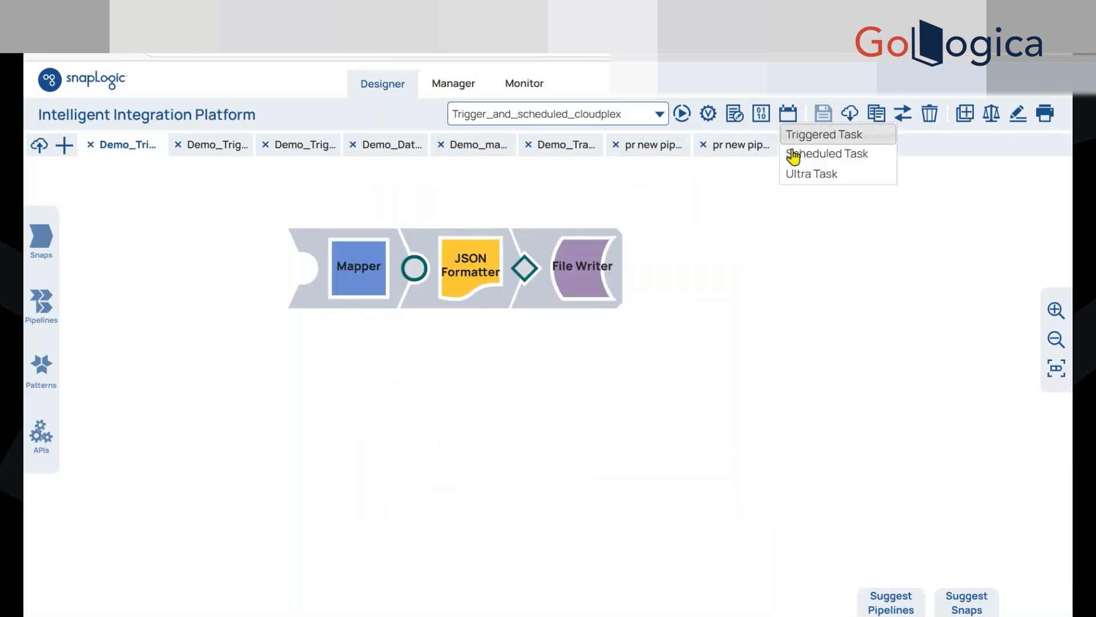
click(815, 140)
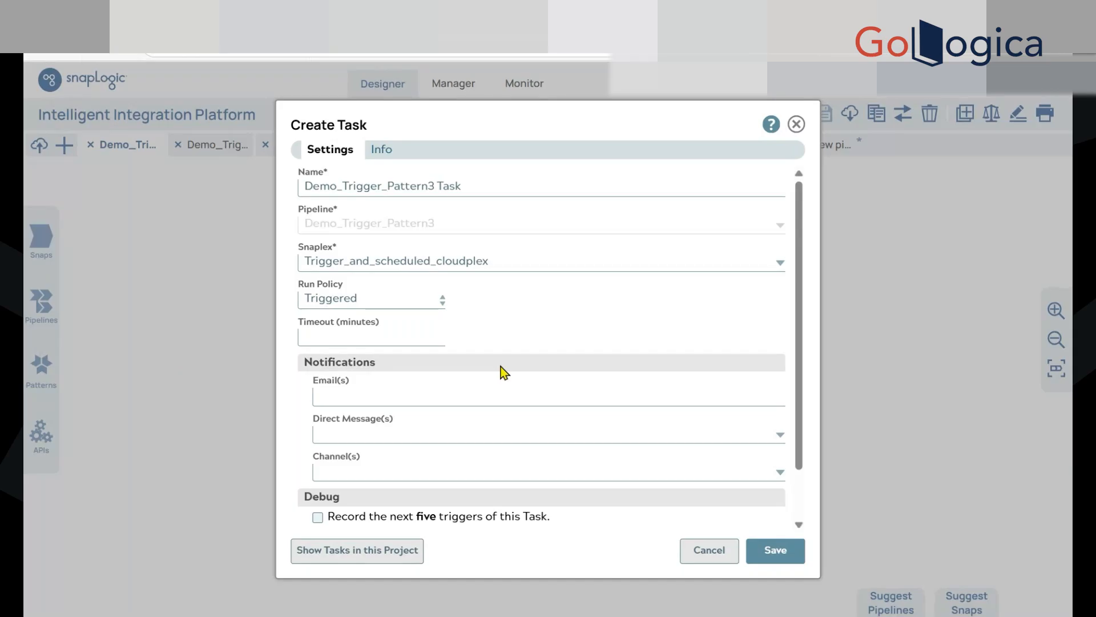
click(461, 189)
key(Left)
key(Left)
key(Left)
key(Left)
key(BackSpace)
text(_)
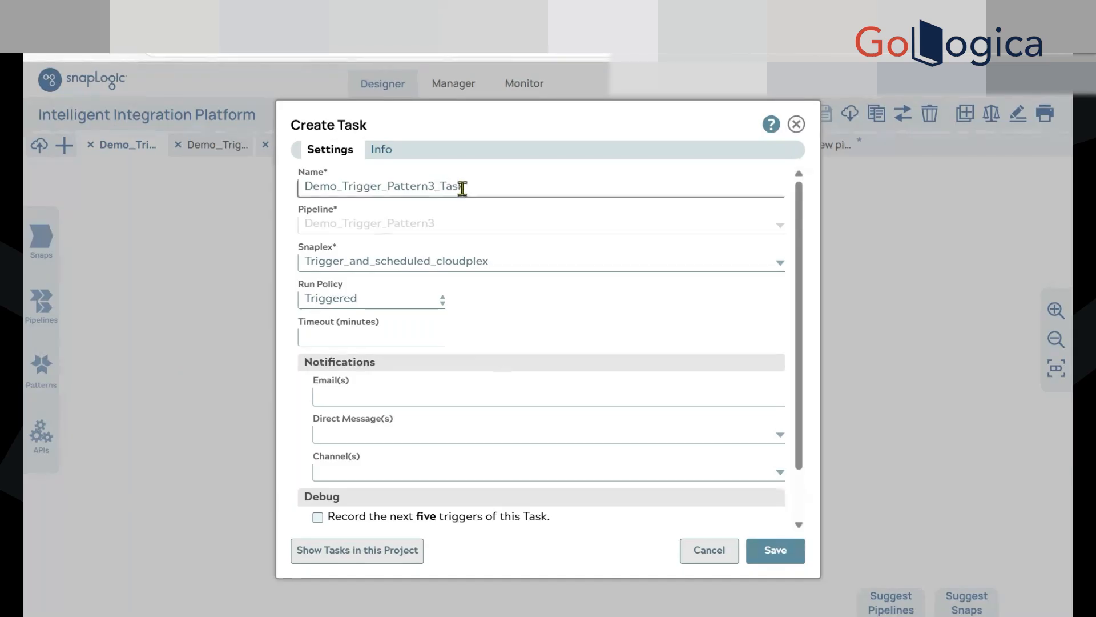
Fill in the recipient's e-mail for the task notifications
scroll(469, 338, down, 1)
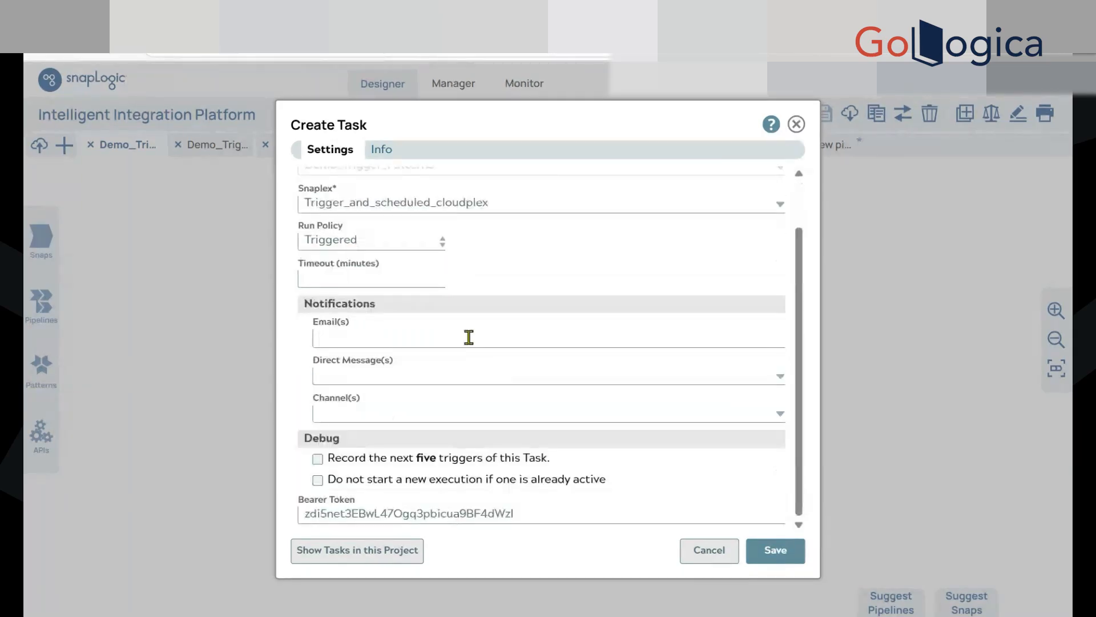
click(460, 335)
key(ctrl+v)
click(492, 413)
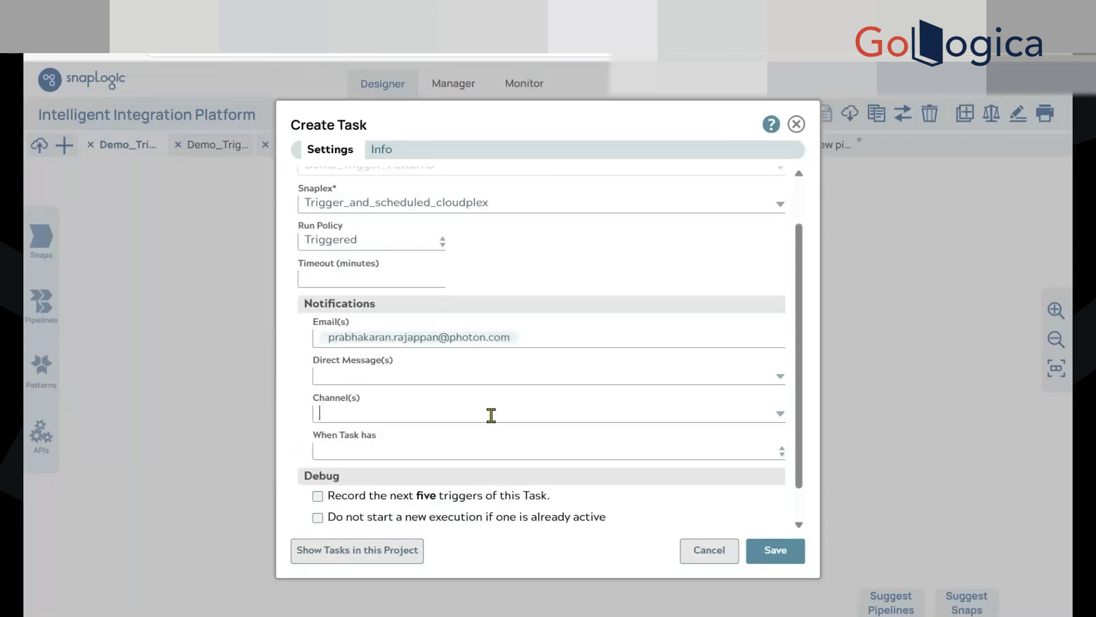
click(314, 370)
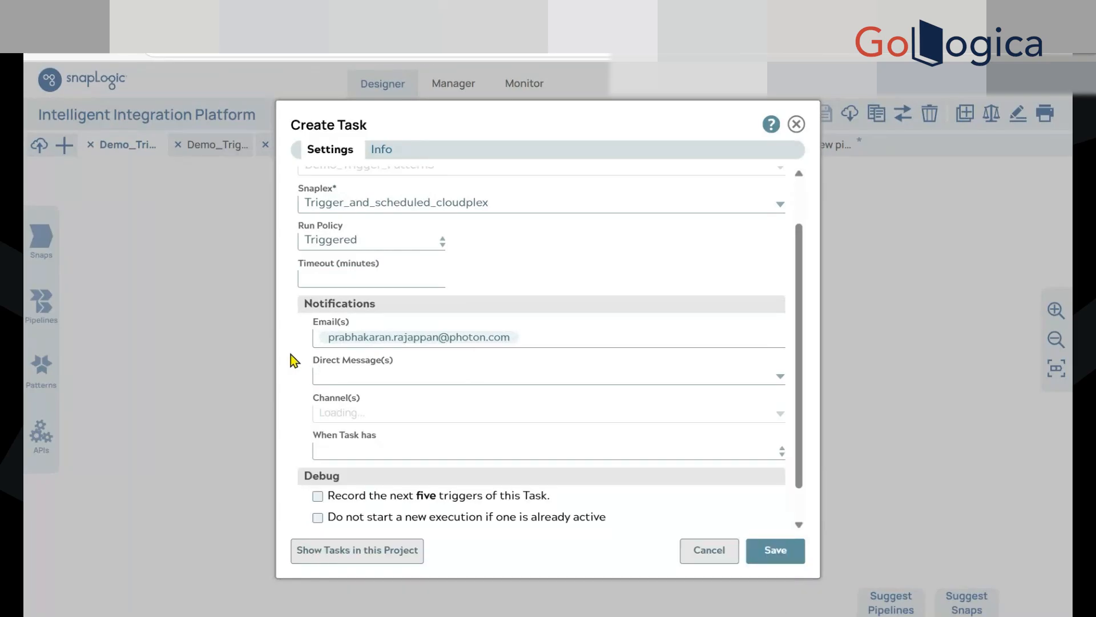
Set notifications to be sent when the task has Completed or Failed, without Started
scroll(400, 400, down, 1)
click(487, 414)
click(381, 433)
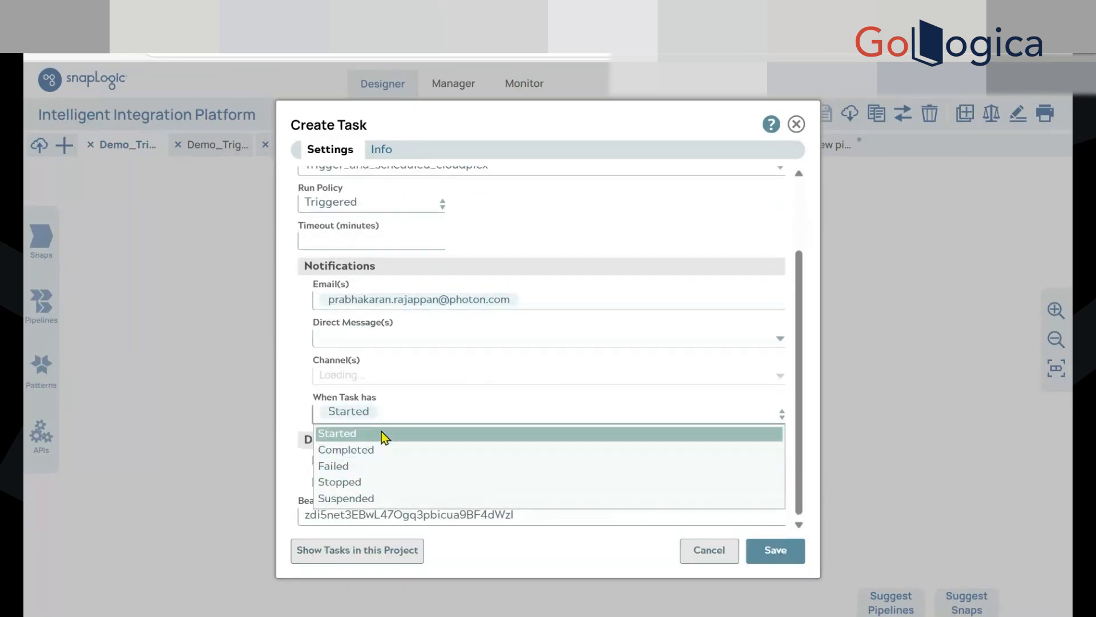
click(381, 449)
click(377, 465)
click(372, 411)
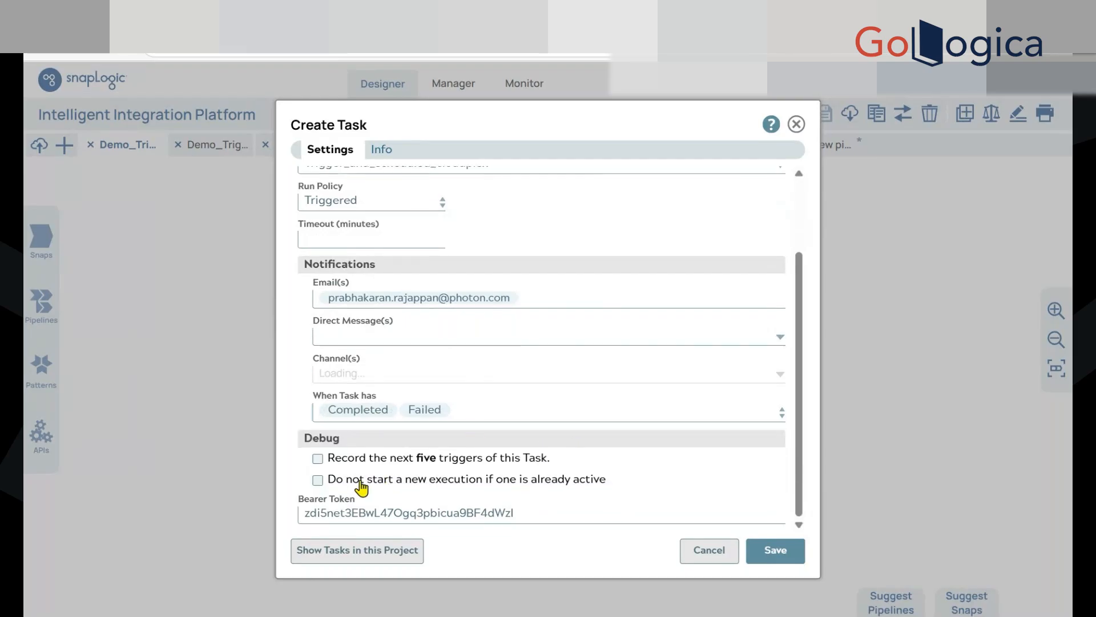
Set the task not to start a new execution if one is already active, and select its bearer token
click(403, 484)
double_click(428, 519)
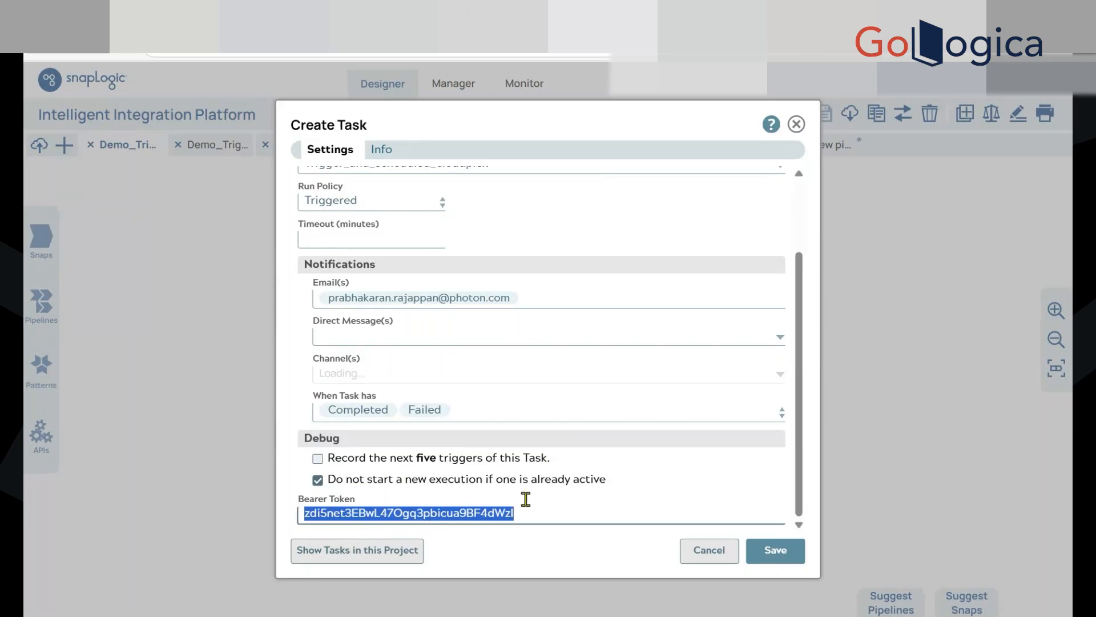
Keep Trigger_and_scheduled_cloudplex as the task's Snaplex and save the task
scroll(574, 376, up, 3)
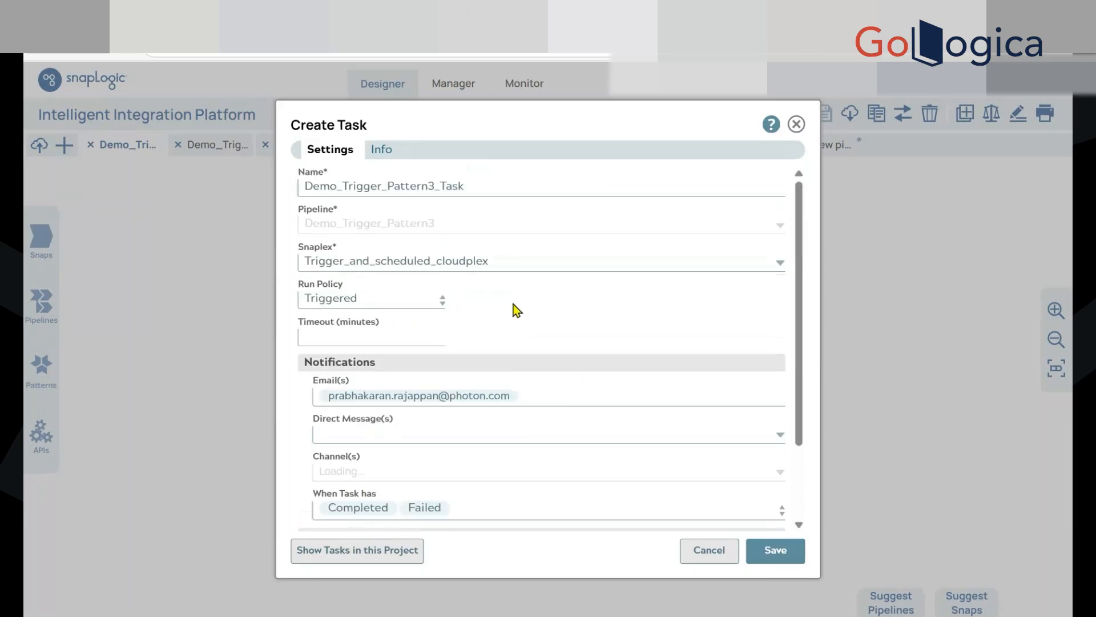
click(496, 263)
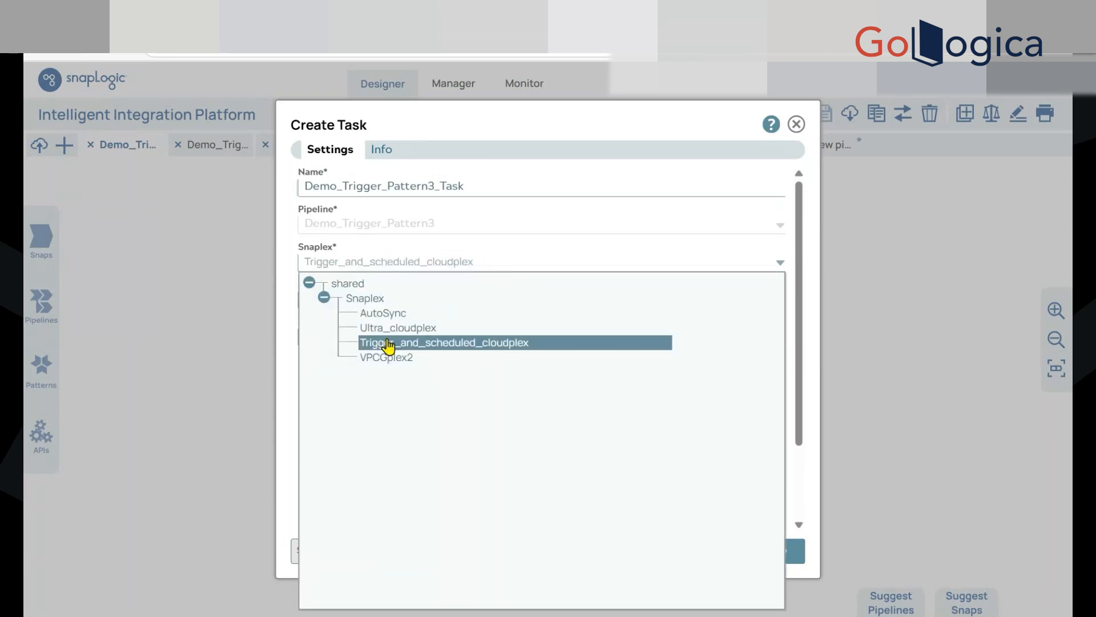
click(293, 365)
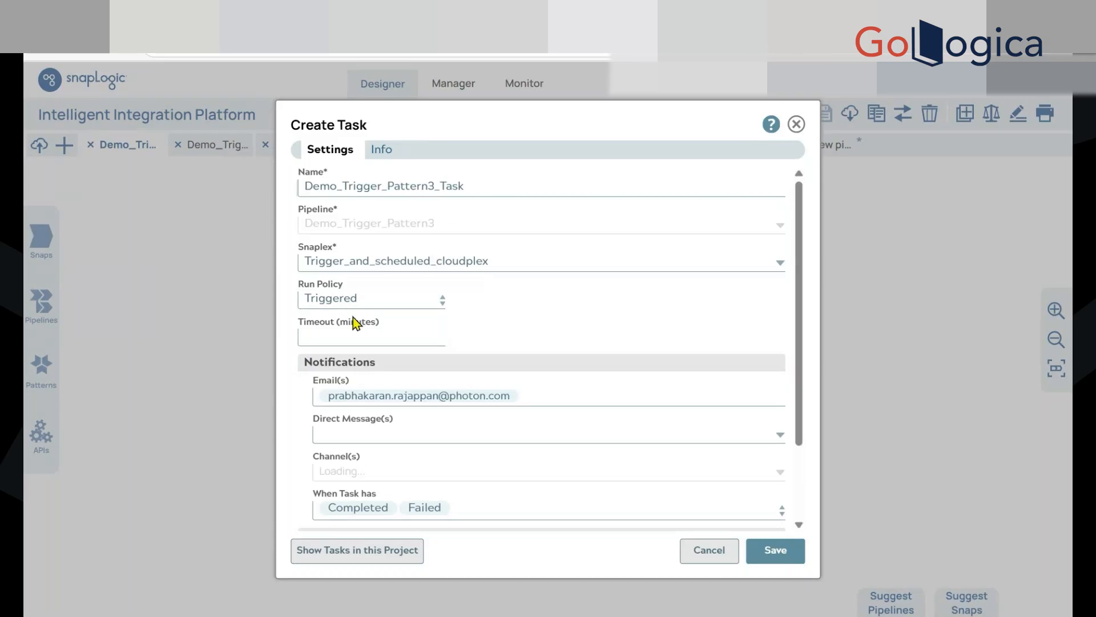
click(772, 553)
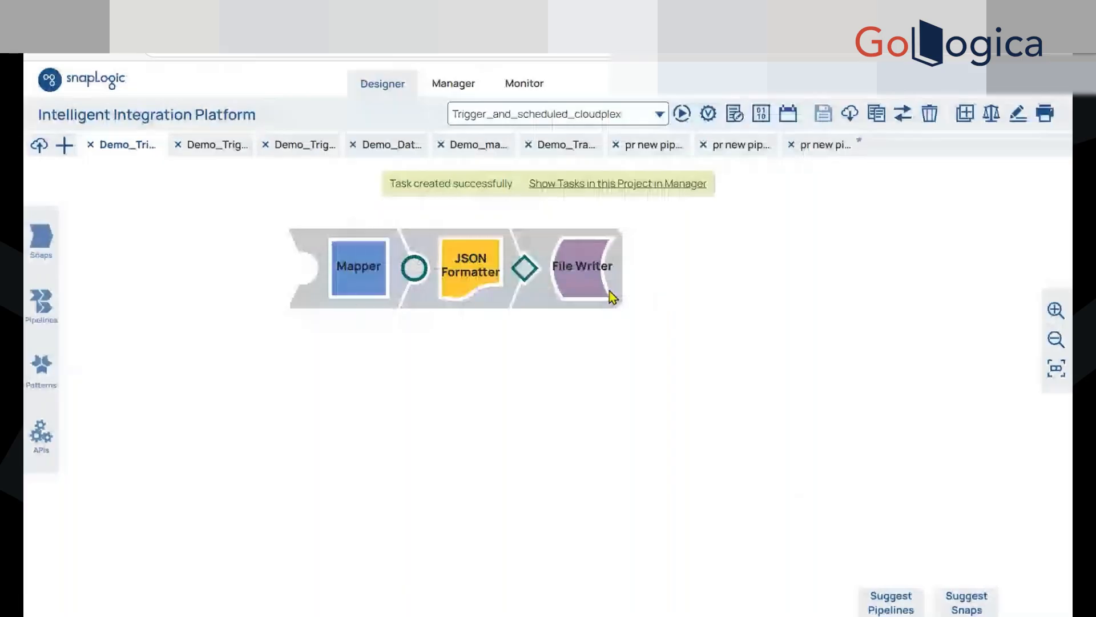
Switch to the project's task list in Manager, refresh it and open the entry for Demo_Trigger_Pattern3_Task
click(699, 15)
click(995, 216)
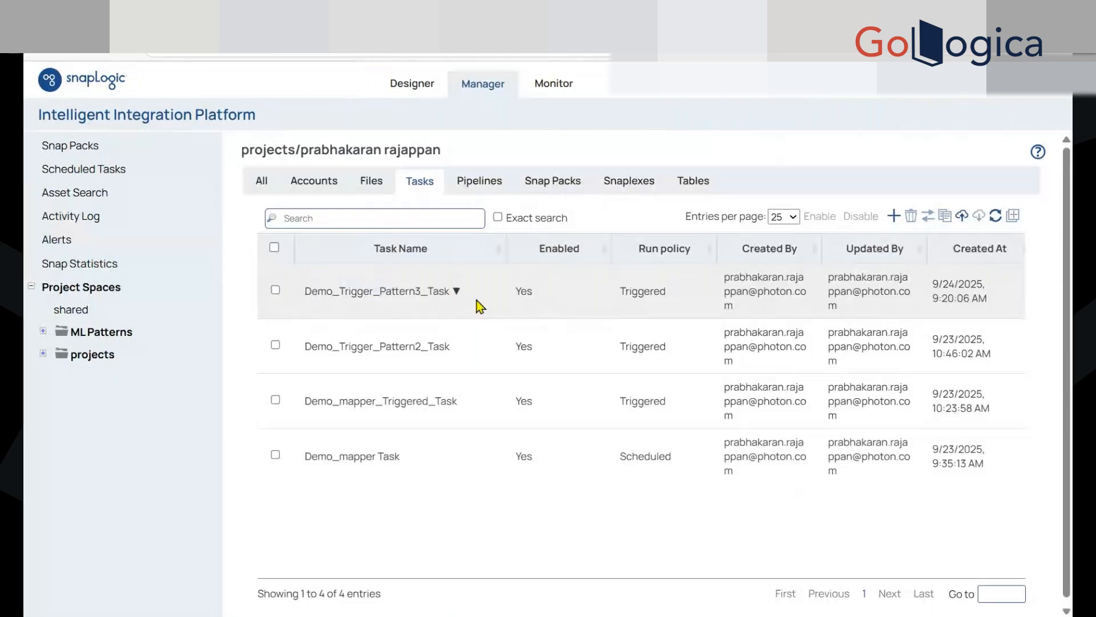
click(462, 297)
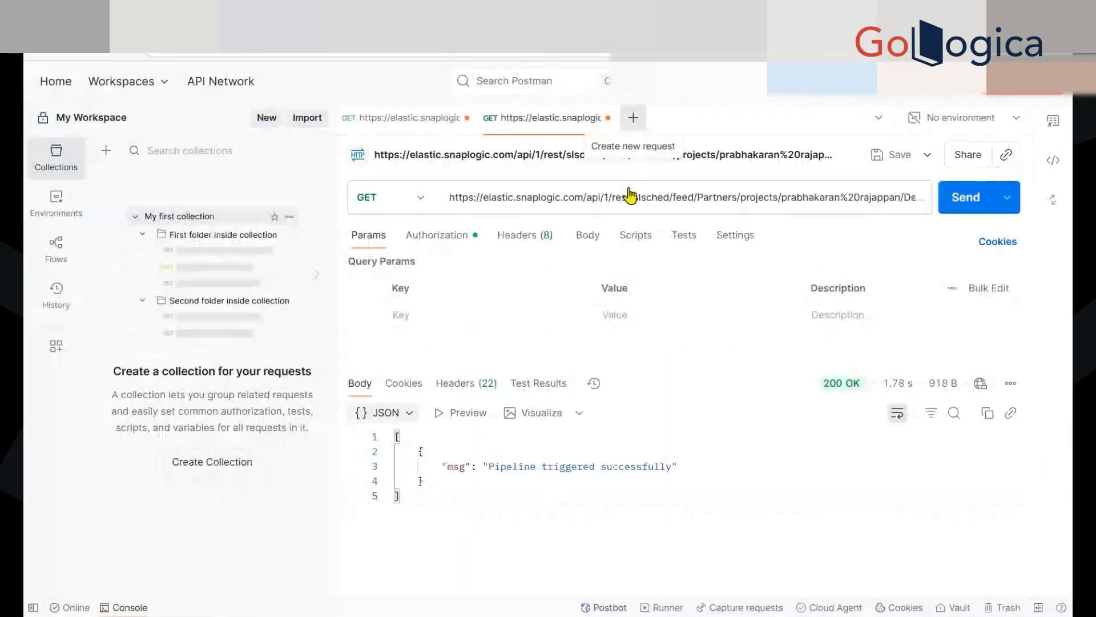
In Postman, create a GET request to the Demo_Trigger_Pattern3_Task URL and set Bearer Token authorization with the task's token
key(ctrl+t)
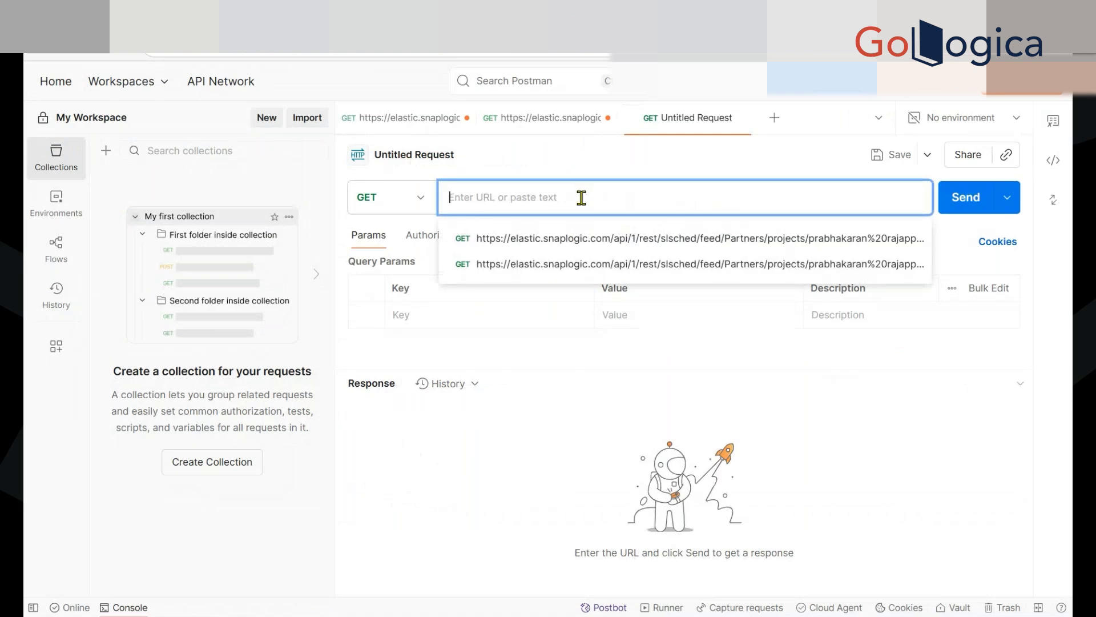
text(https://elastic.snaplogic.com/api/1/rest/slsched/feed/Partners/projects/prabhakaran%20rajappan/Demo_Trigger_Pattern3_Task)
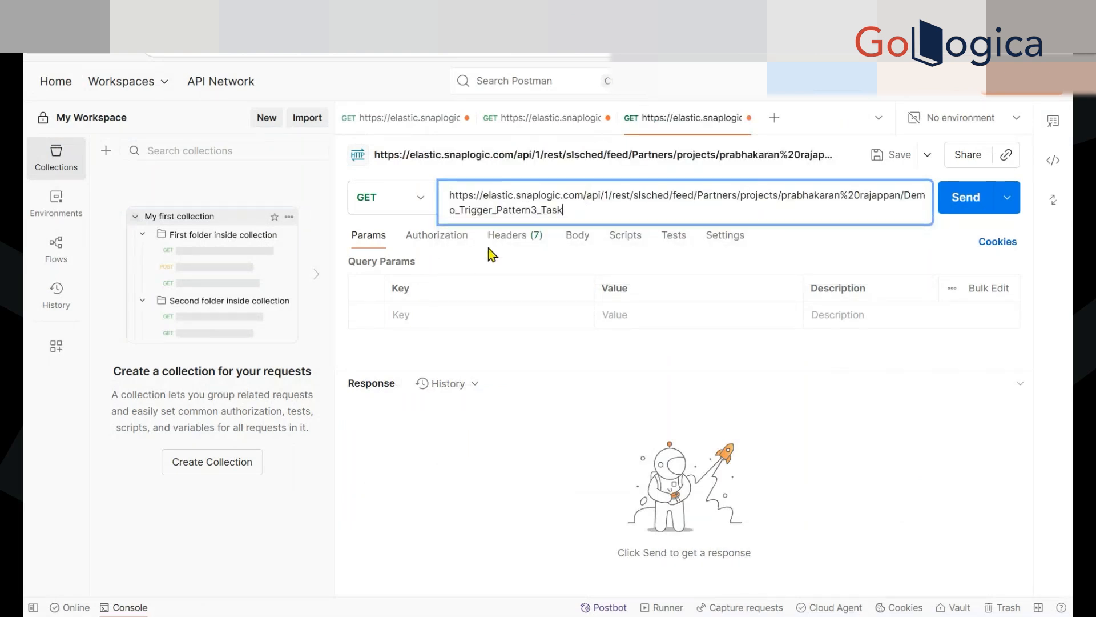
click(453, 245)
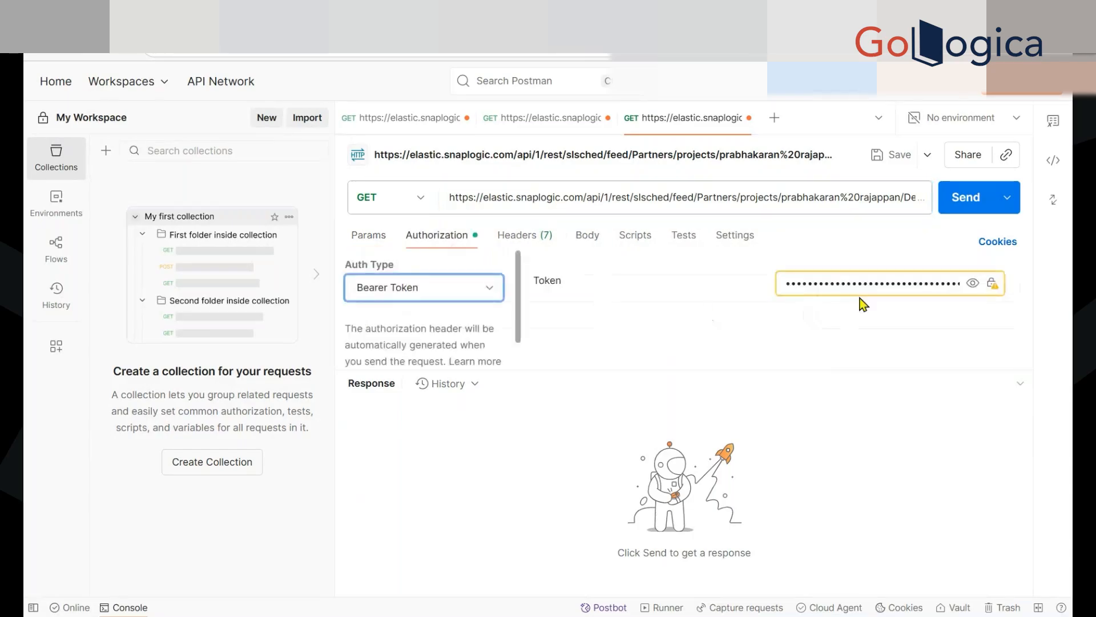
Replace the value in the Postman request's Token field with the task's bearer token
click(852, 281)
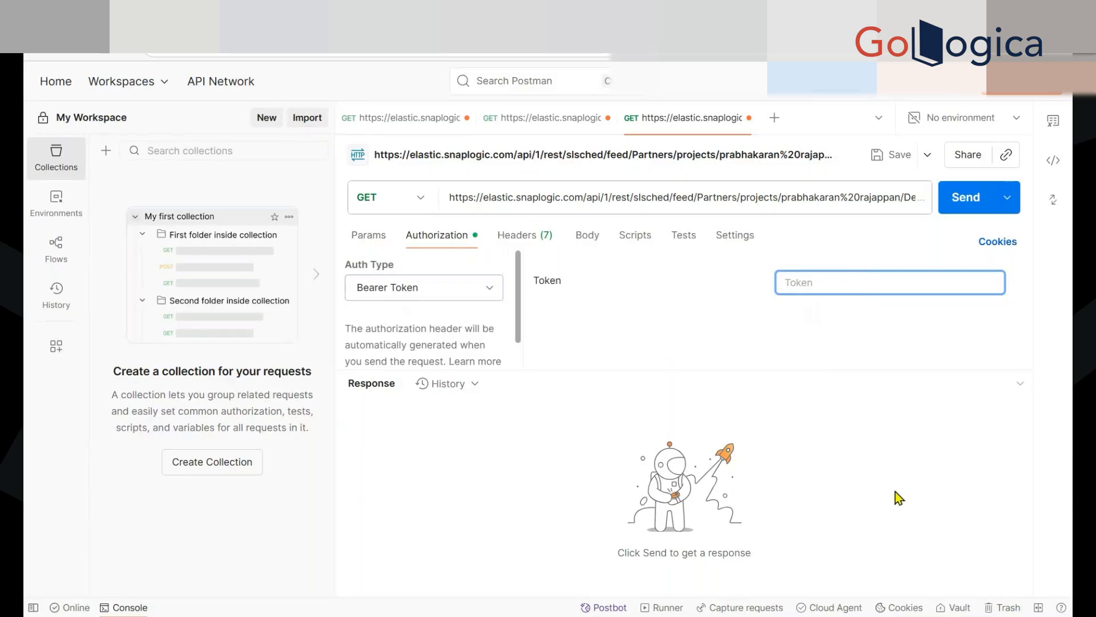
key(ctrl+v)
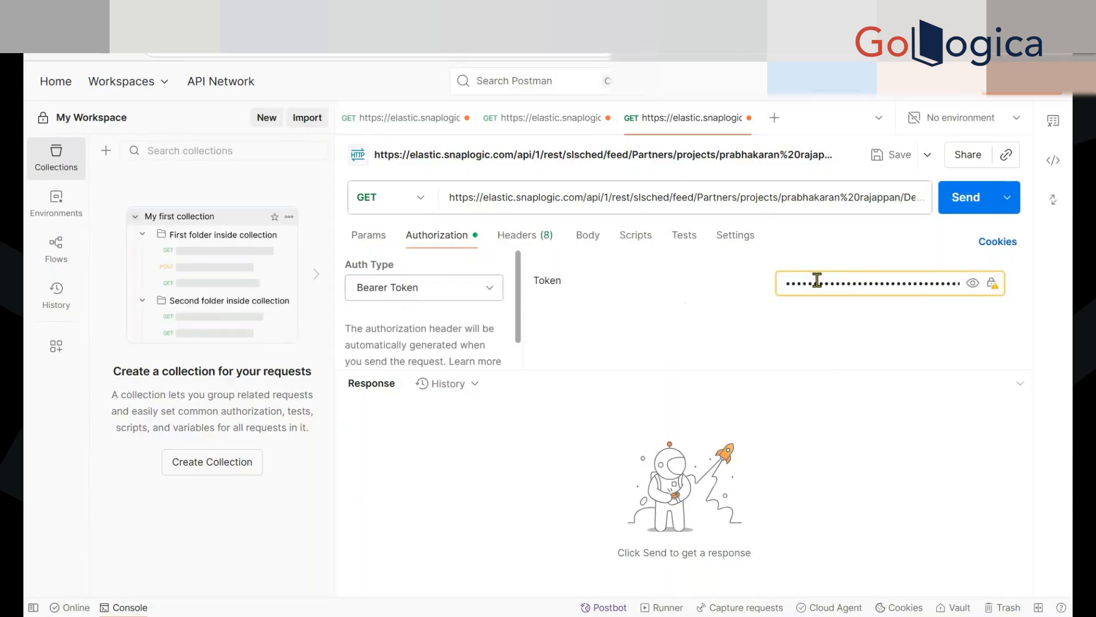
Change the request method to POST and set its body to raw JSON
click(581, 244)
drag(578, 370, 578, 455)
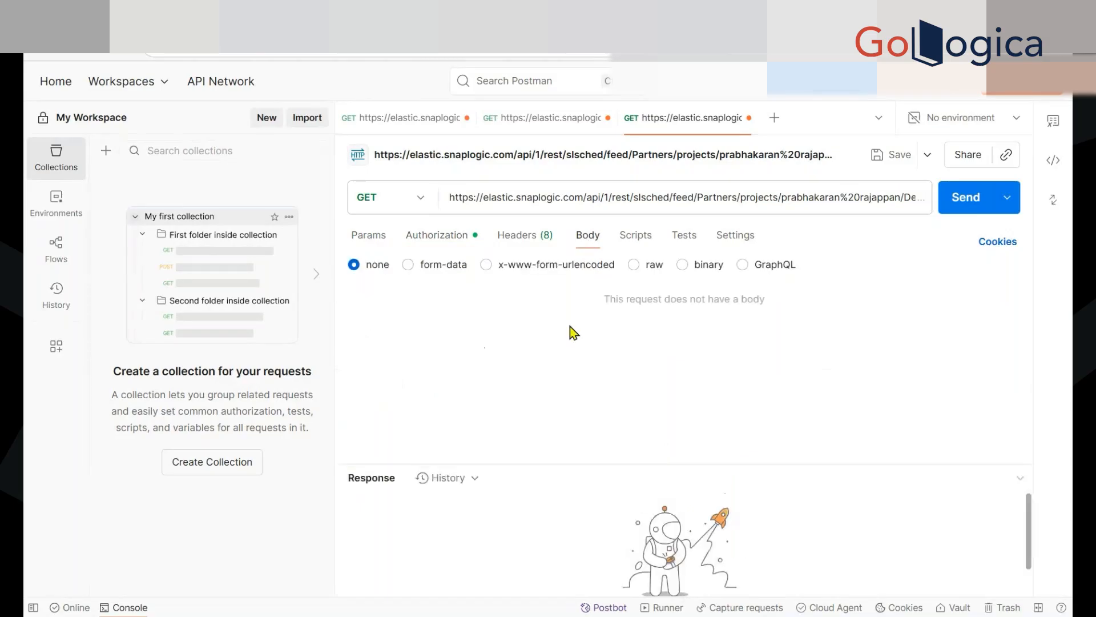
click(423, 211)
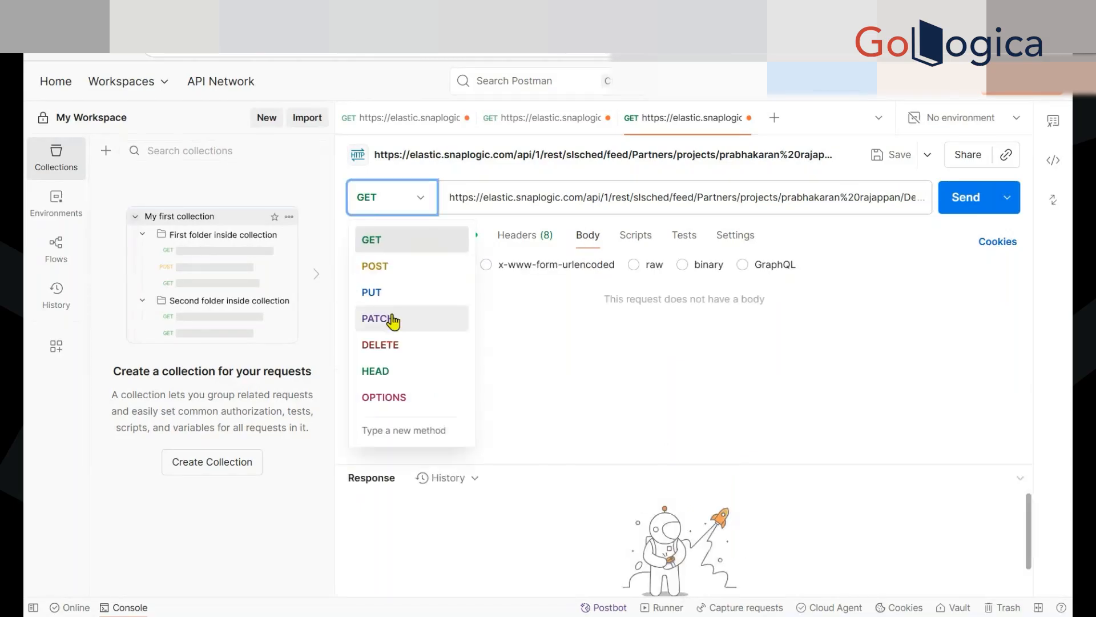
click(384, 278)
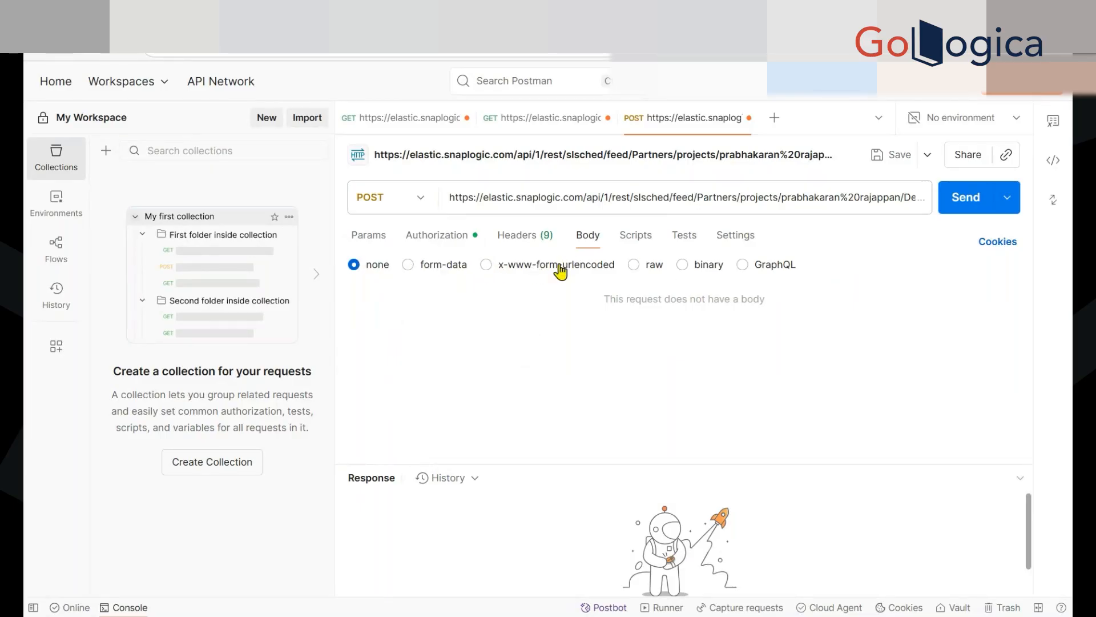
click(635, 268)
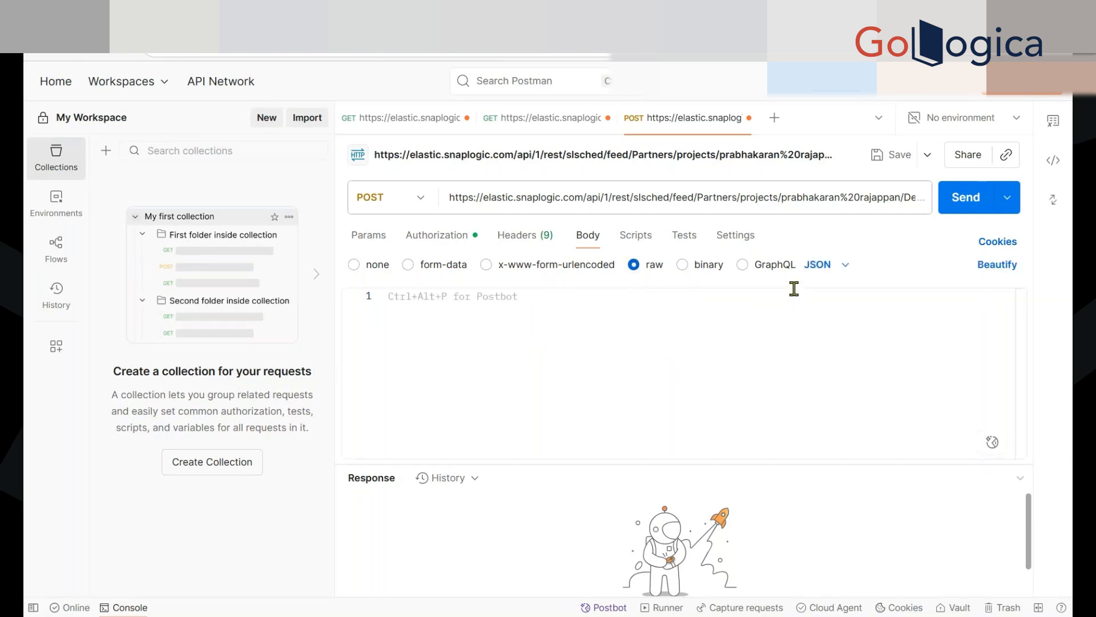
Copy the complete sample JSON from the JSON Generator in SnapLogic's Demo_Trigger_Pattern2 execution snapshot into the Postman request body
click(705, 317)
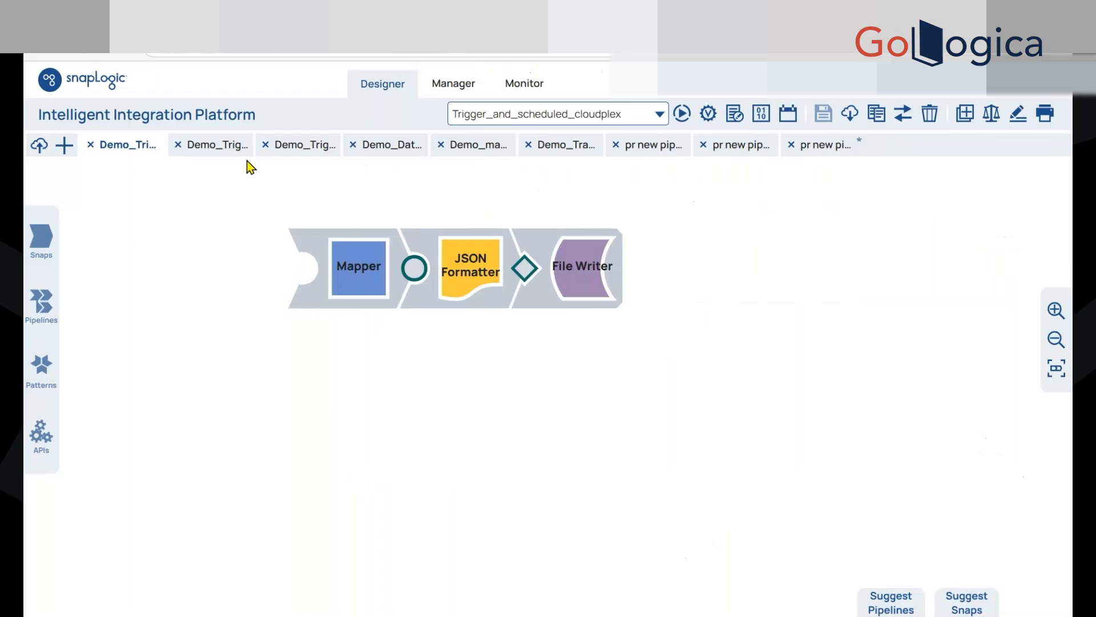
click(217, 146)
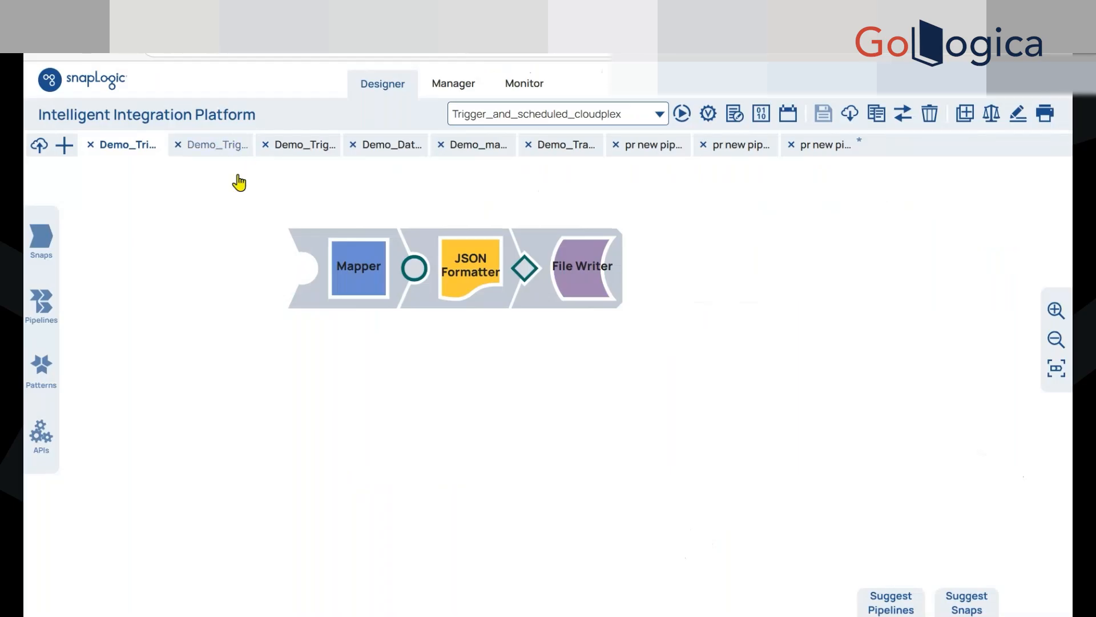
click(359, 251)
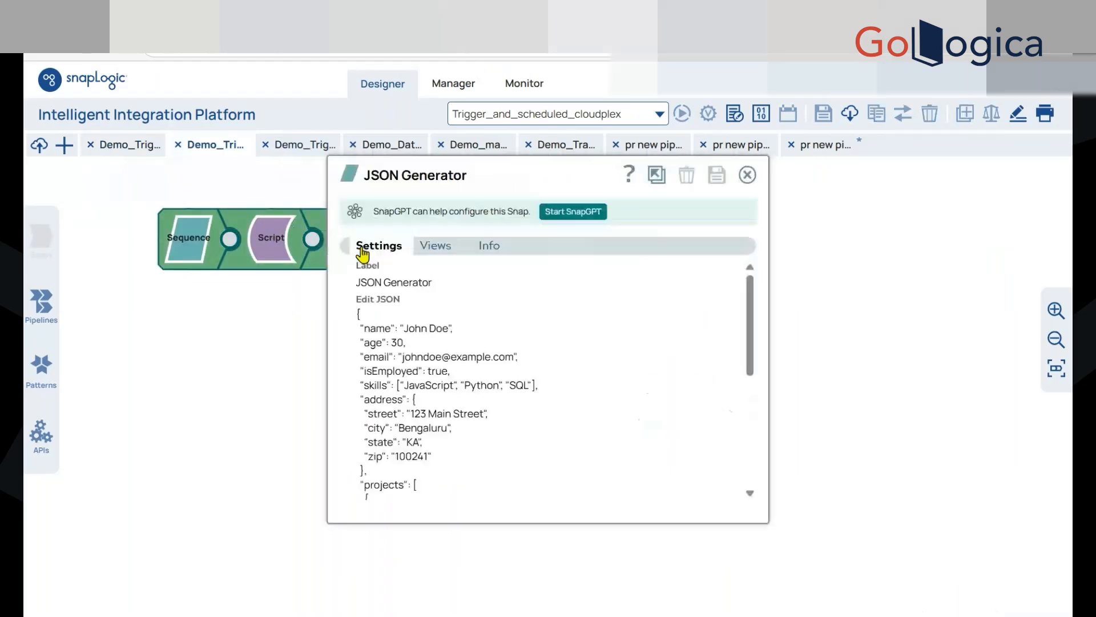
scroll(531, 391, down, 5)
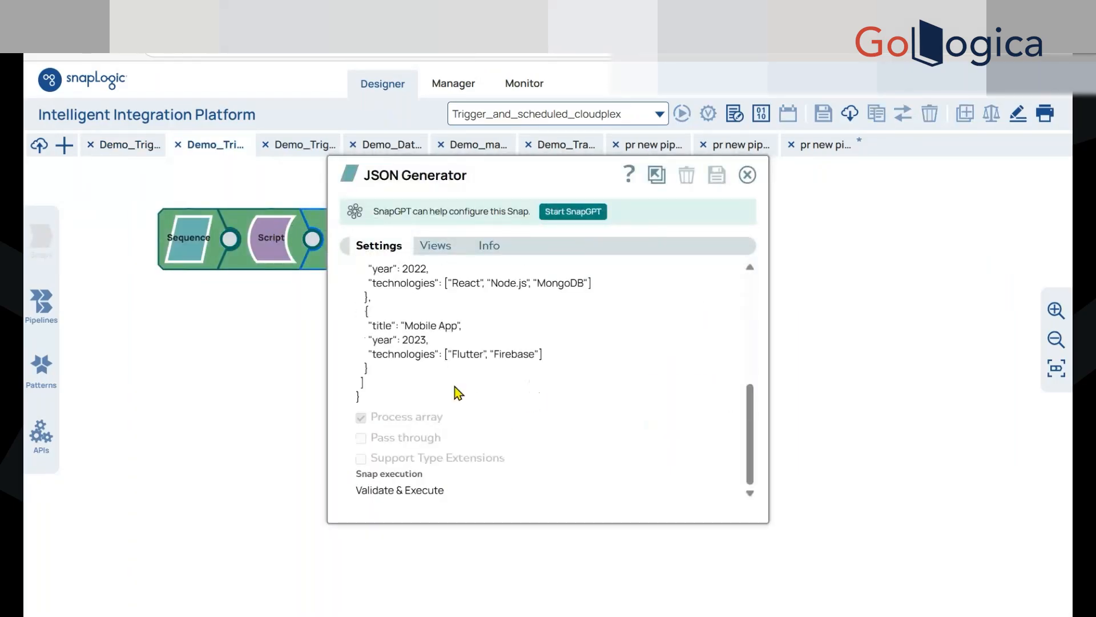
drag(375, 395, 360, 326)
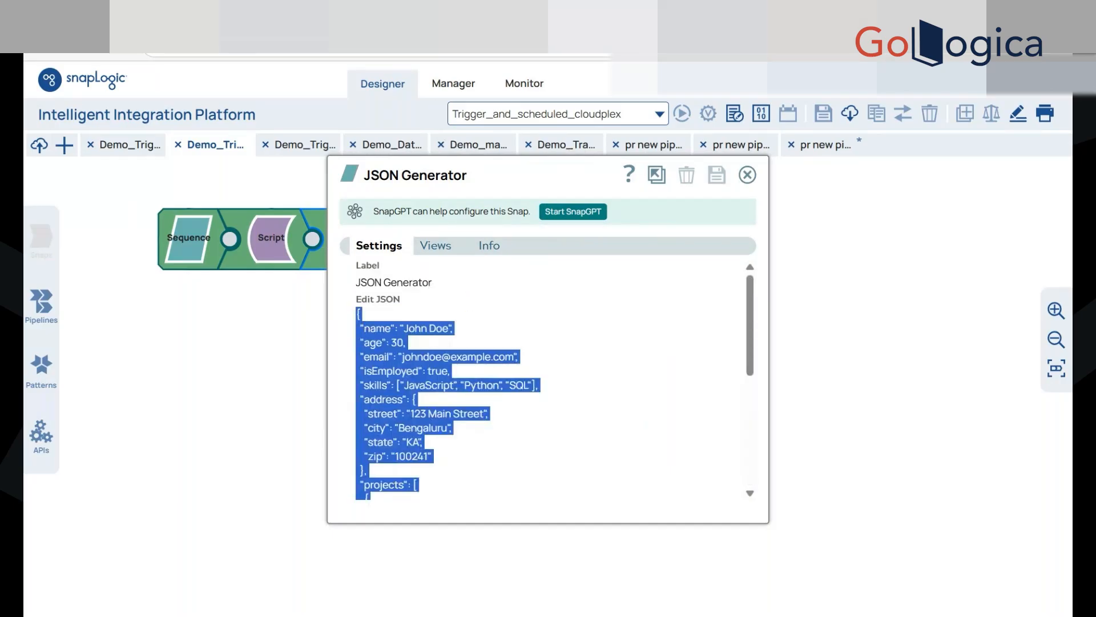
click(816, 14)
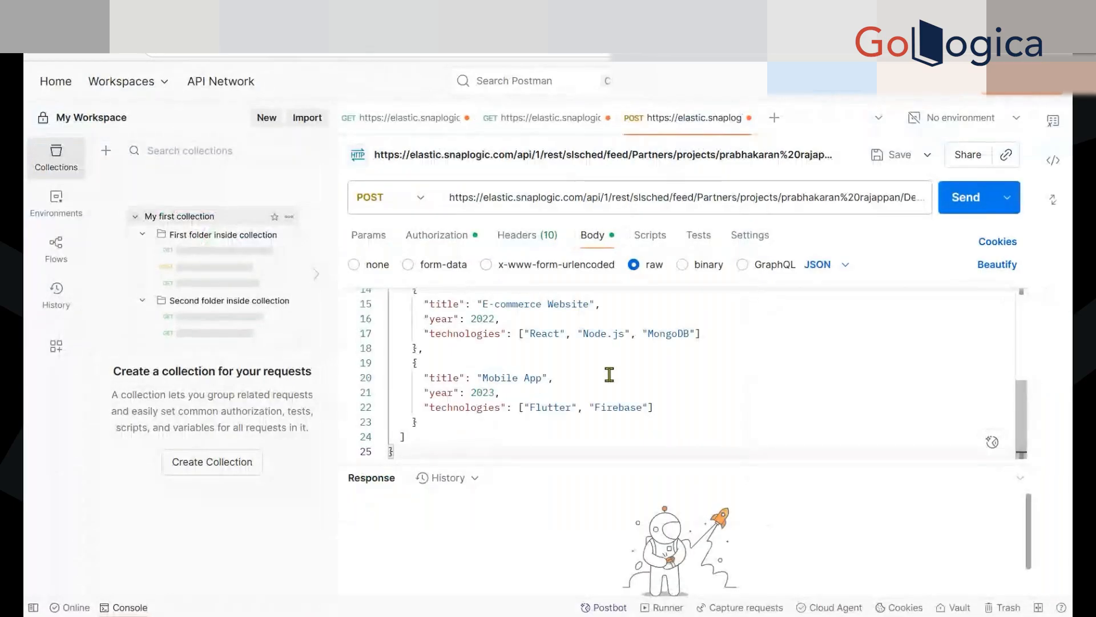
scroll(609, 375, up, 4)
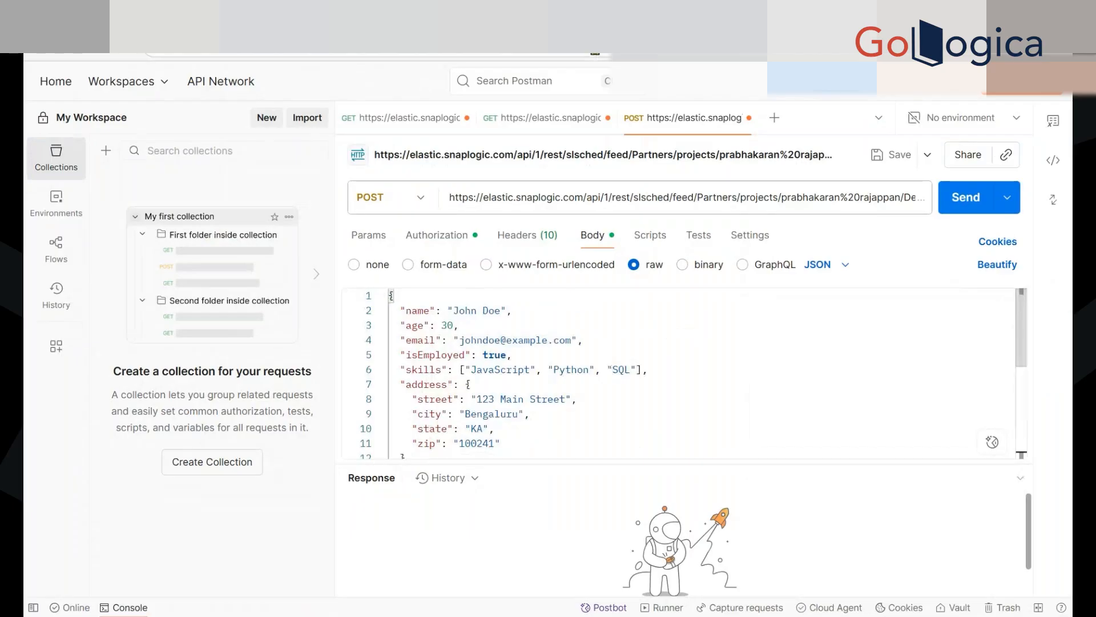
Return to the Demo_Trigger_Pattern3 pipeline in SnapLogic Designer and examine the settings of its Mapper, JSON Formatter and File Writer
click(595, 53)
click(747, 174)
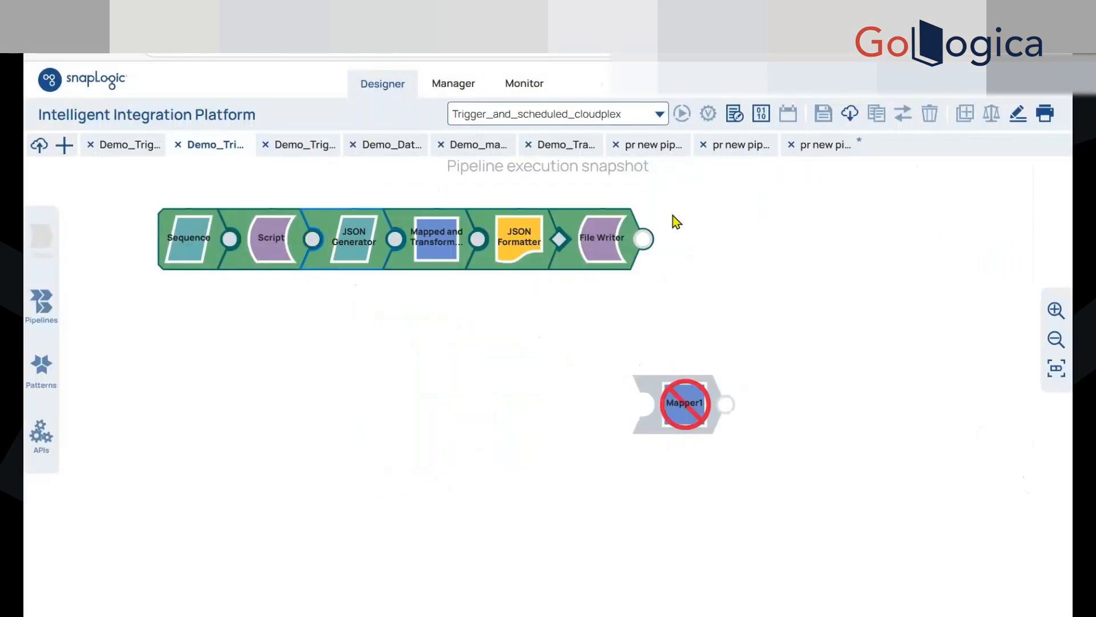
click(137, 145)
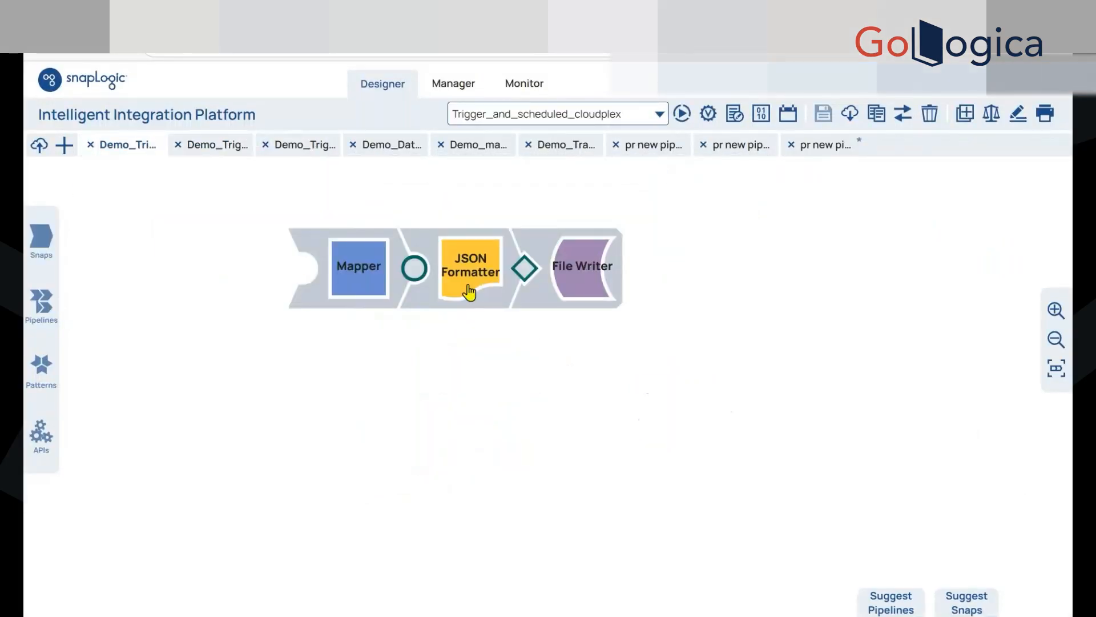
click(469, 292)
click(744, 173)
click(358, 298)
click(421, 433)
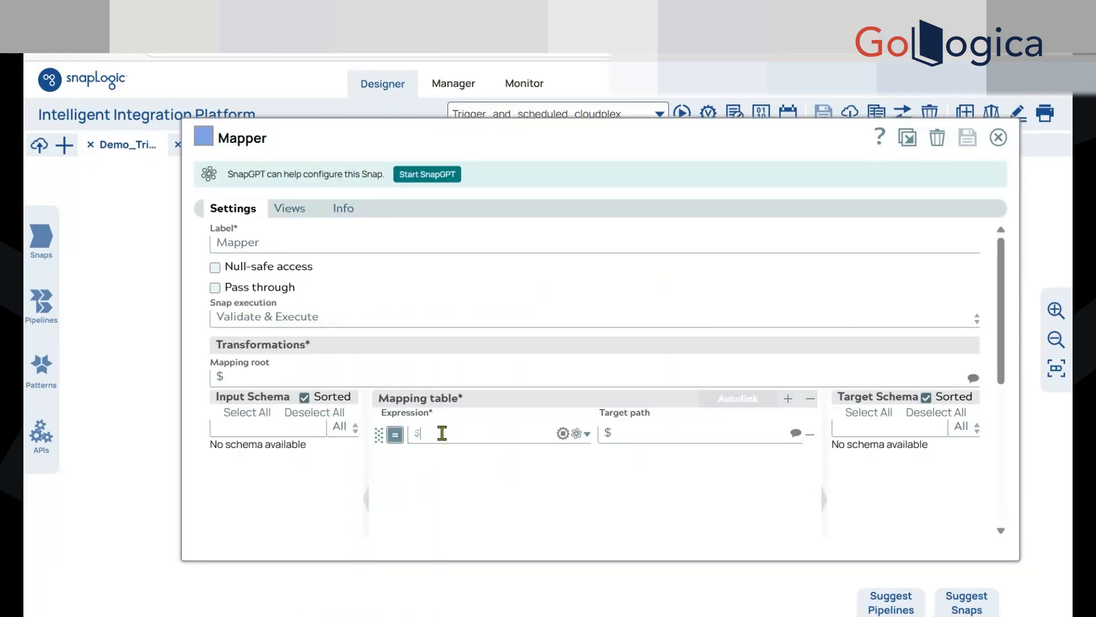
key(Tab)
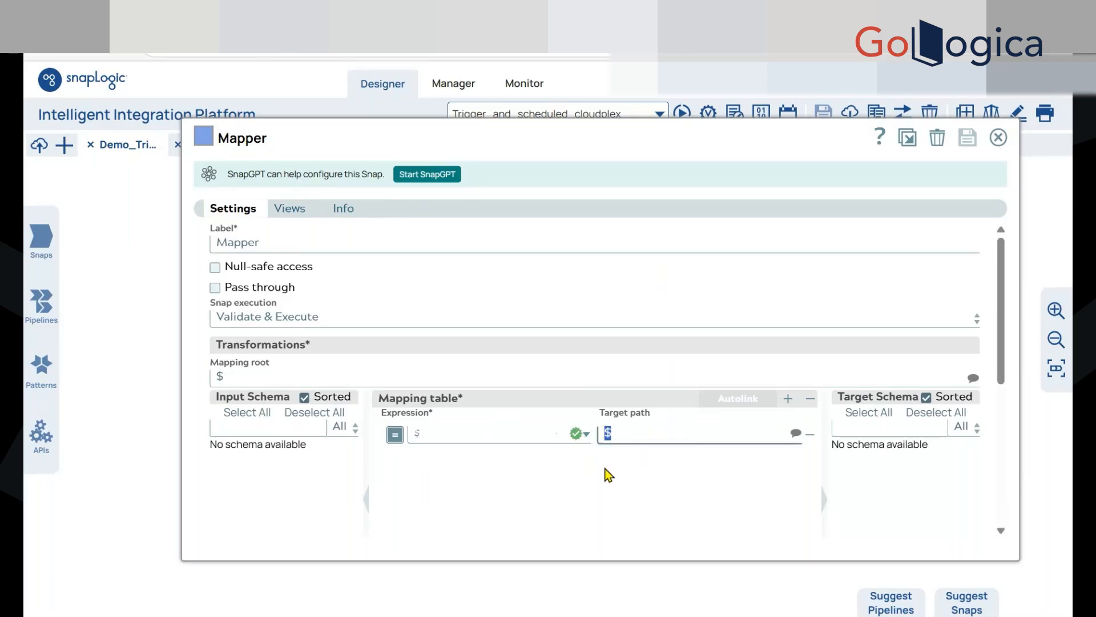
key(Escape)
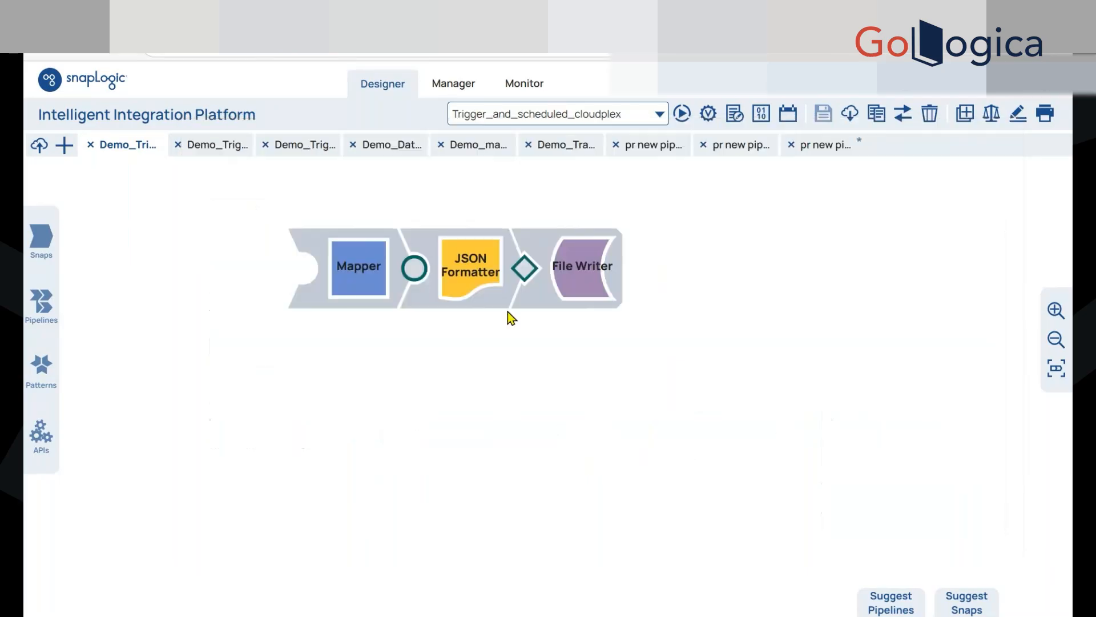
click(480, 294)
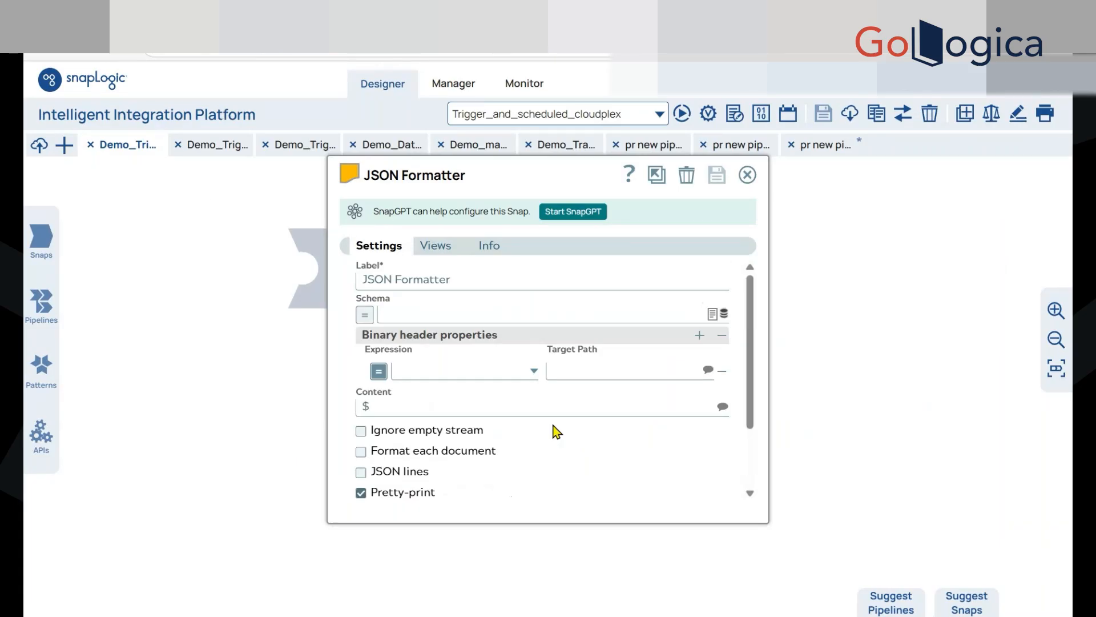
key(Escape)
click(576, 272)
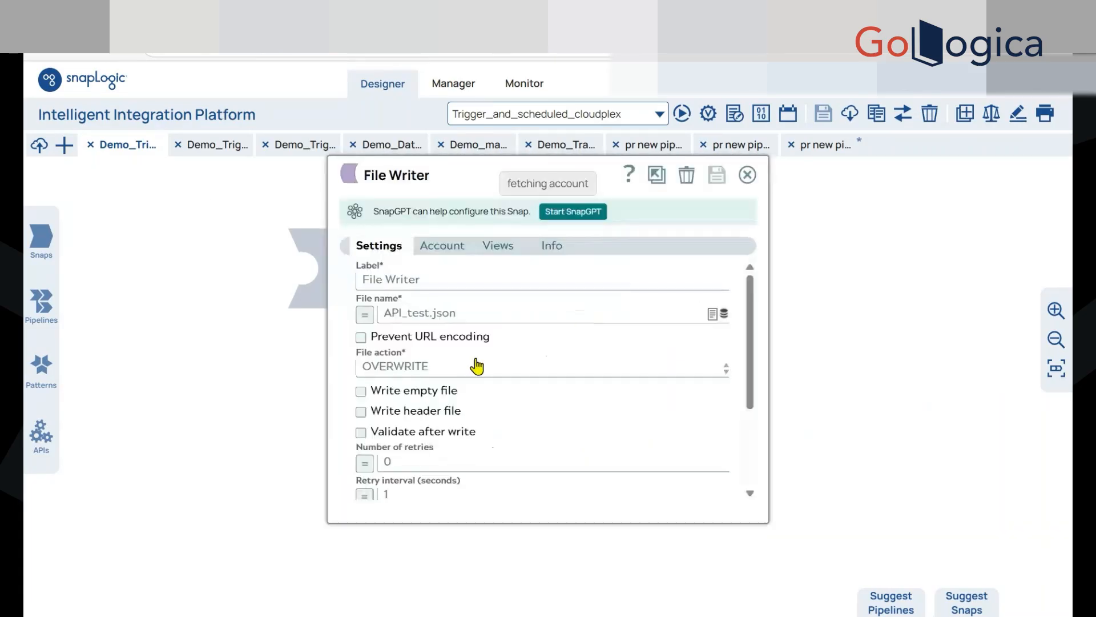
key(Escape)
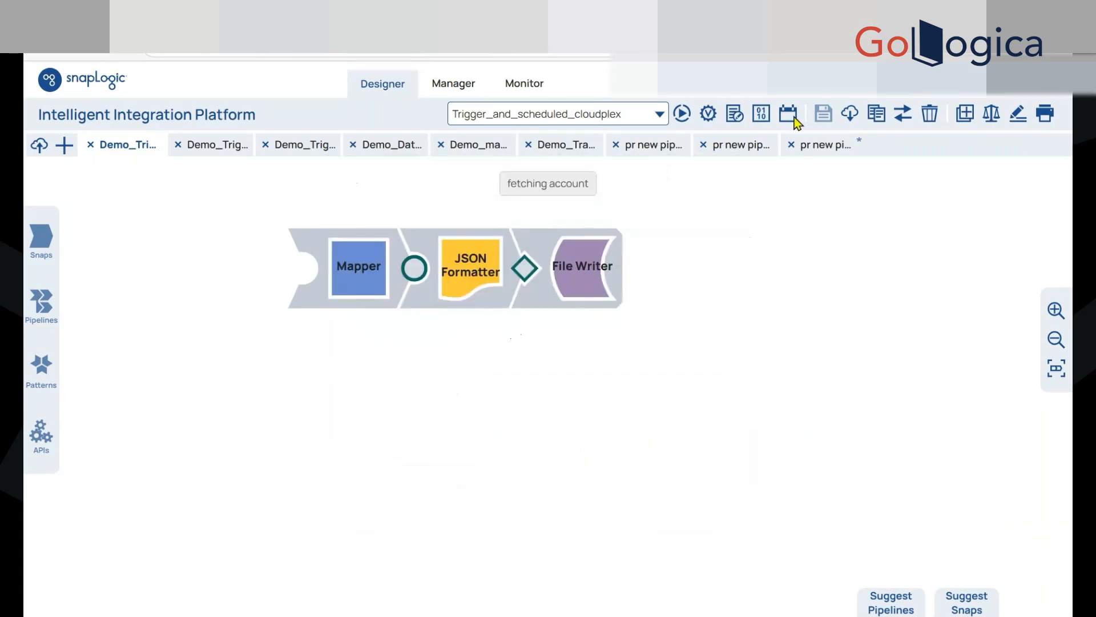
Switch back to Postman, send the POST request and enlarge the response area
key(ctrl+Tab)
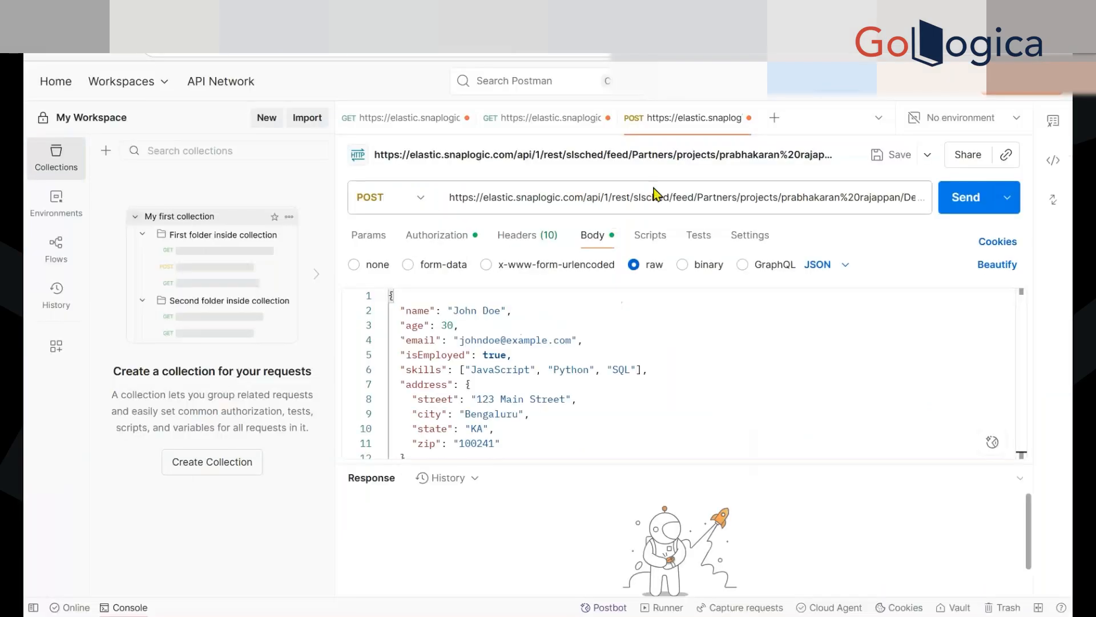
click(966, 197)
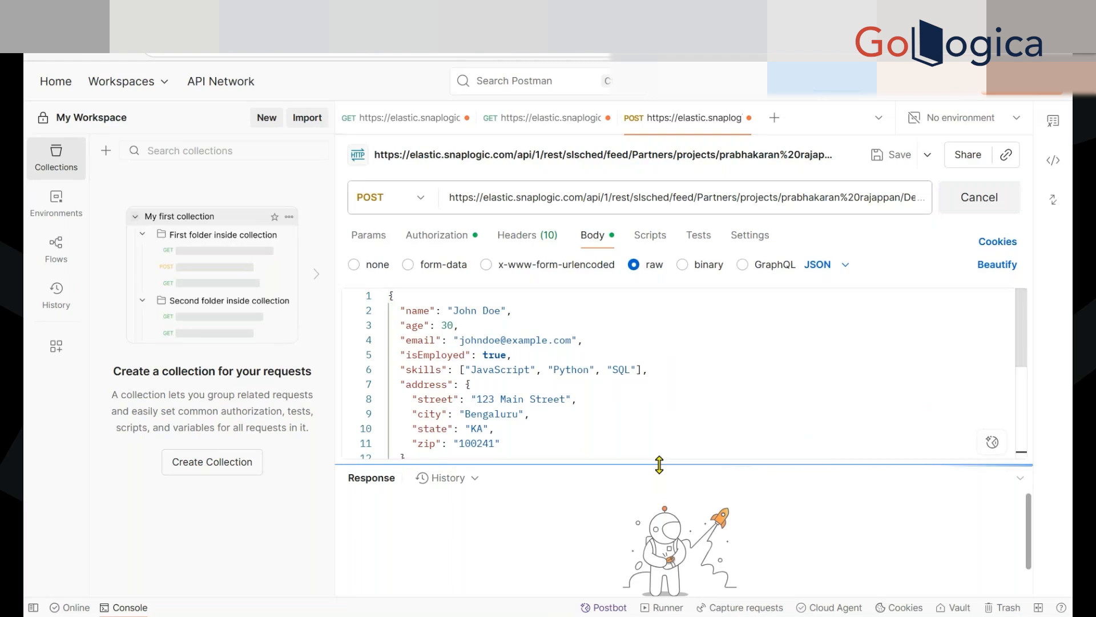
drag(660, 464, 661, 371)
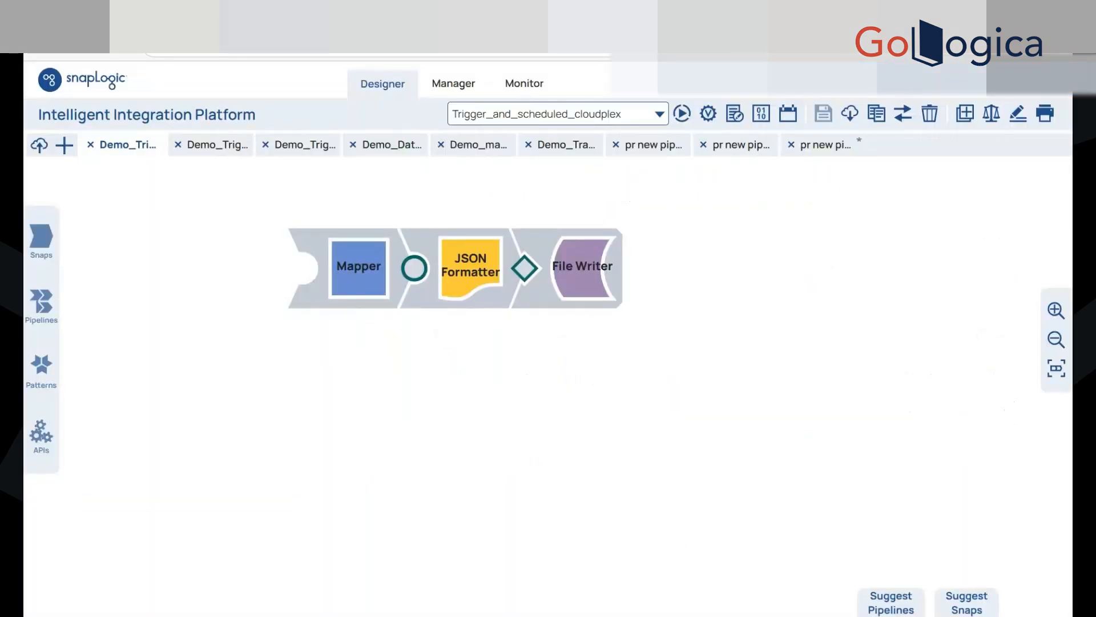
In SnapLogic Manager, refresh the Demo_Trigger_Pattern3_Task run list and examine the snap statistics of its latest run
click(526, 98)
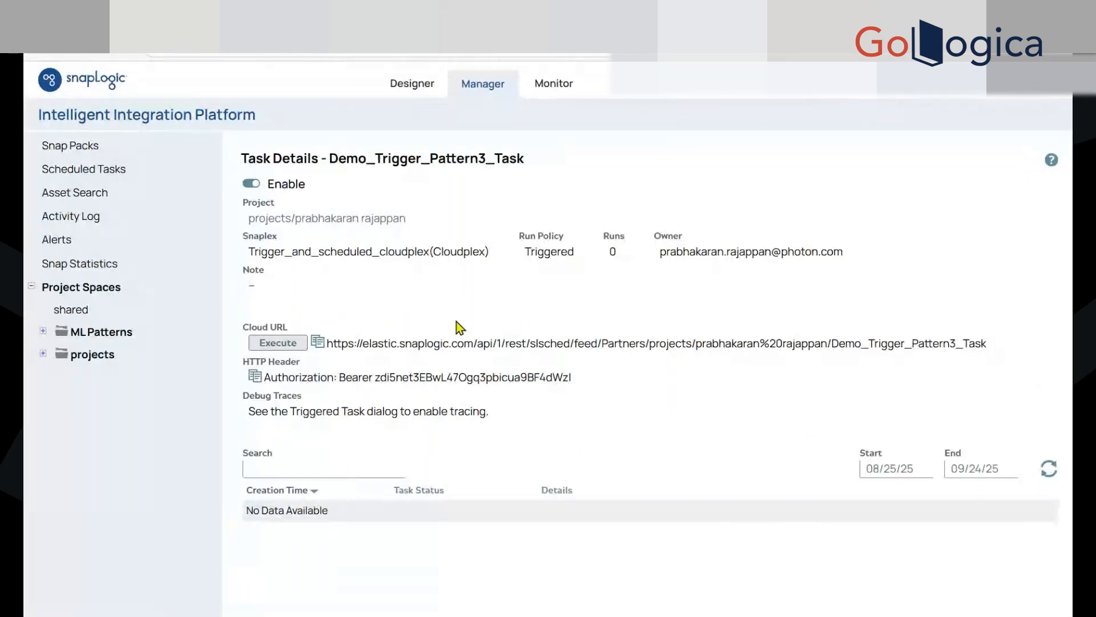
click(1049, 479)
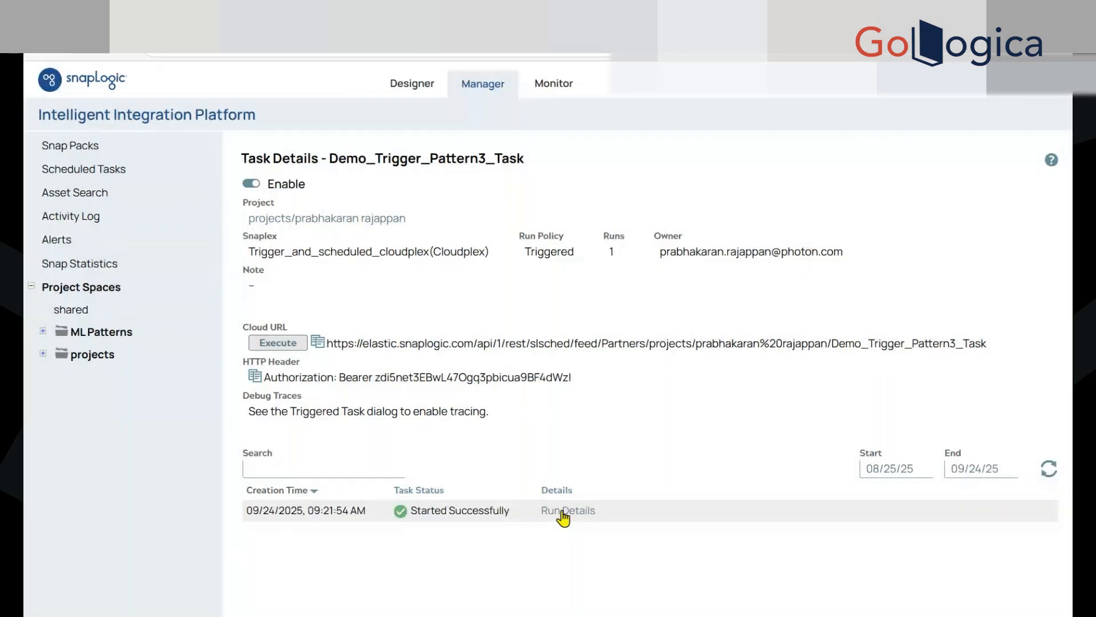
click(578, 517)
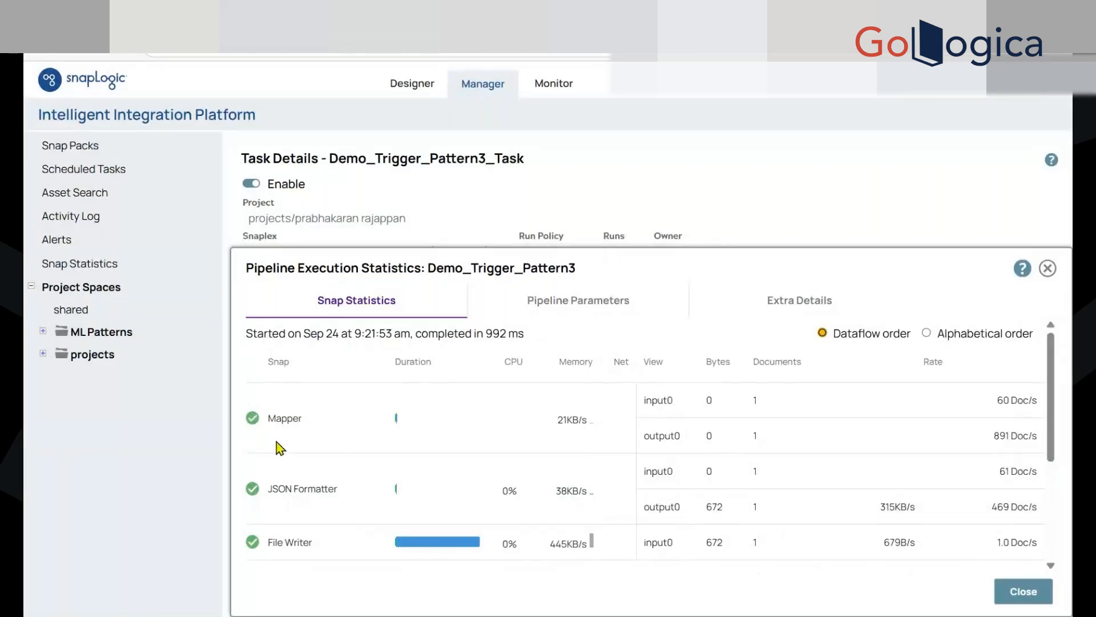
scroll(340, 466, down, 2)
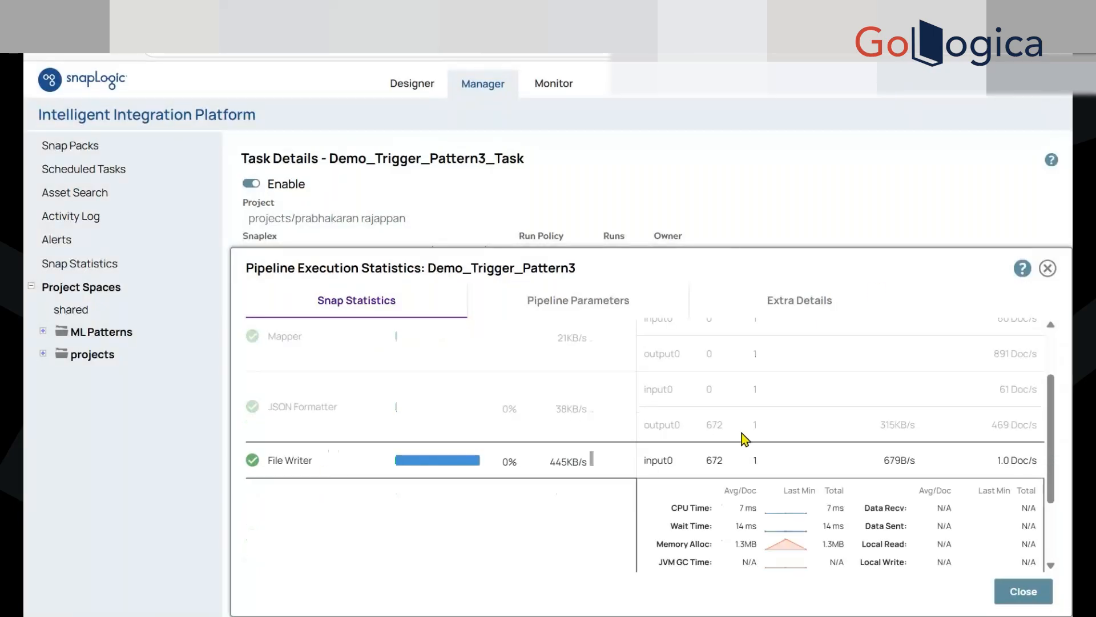
click(1046, 270)
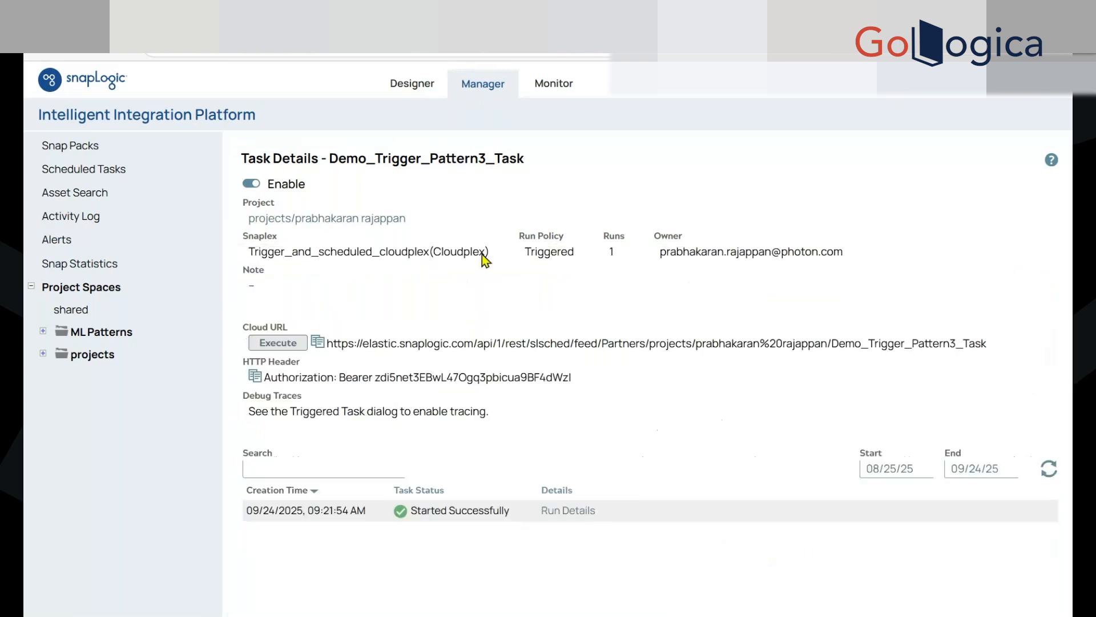
Go to the project's files and preview the contents of API_test.json
click(350, 220)
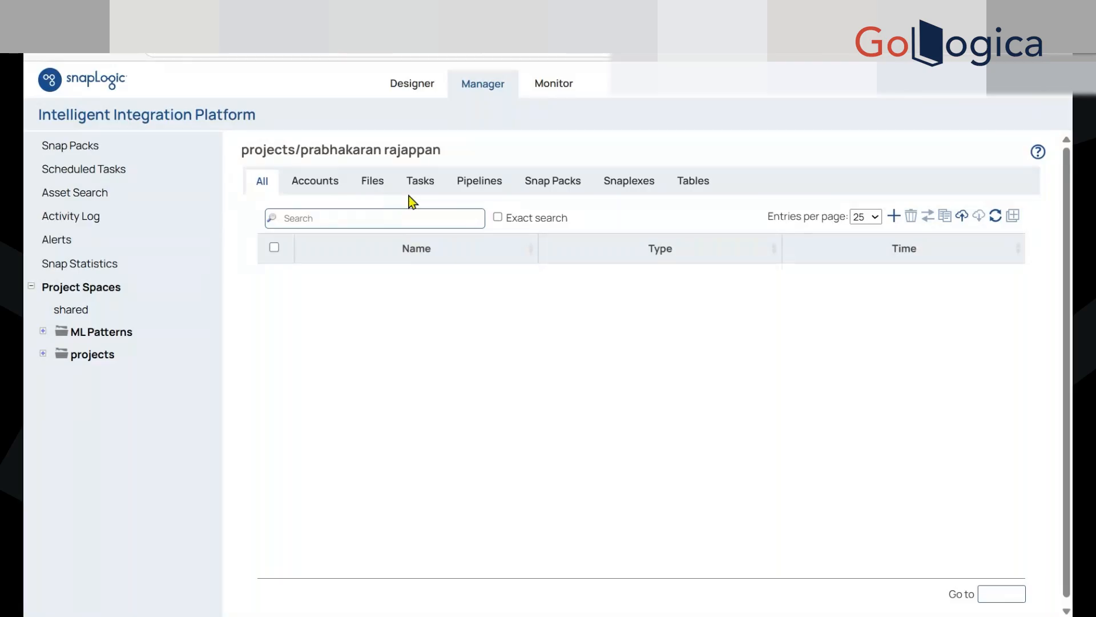
click(377, 185)
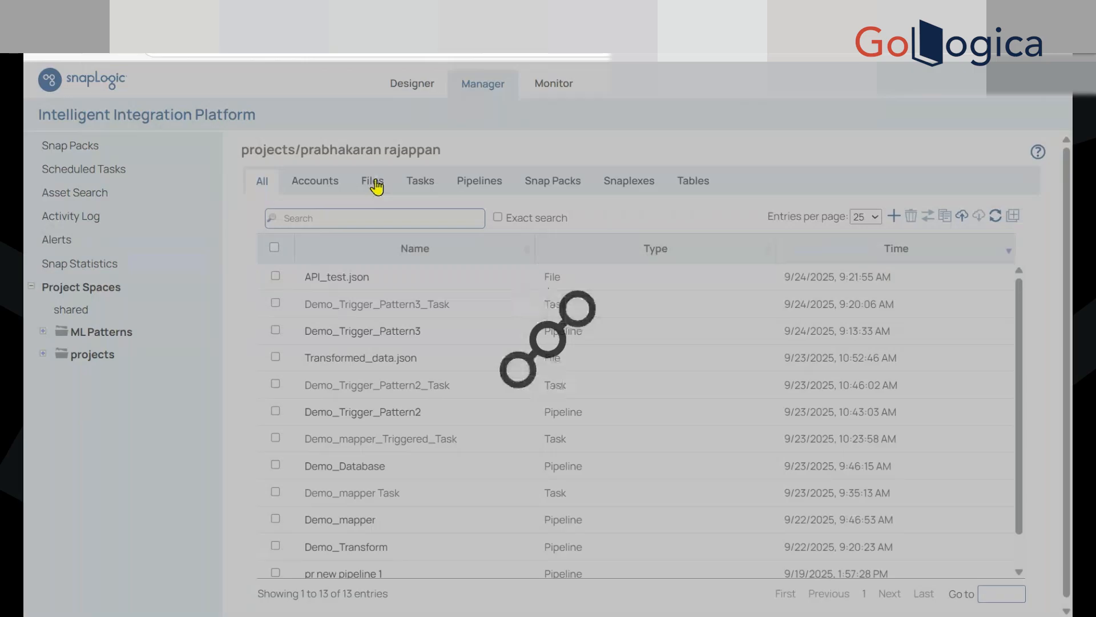
click(380, 286)
click(388, 297)
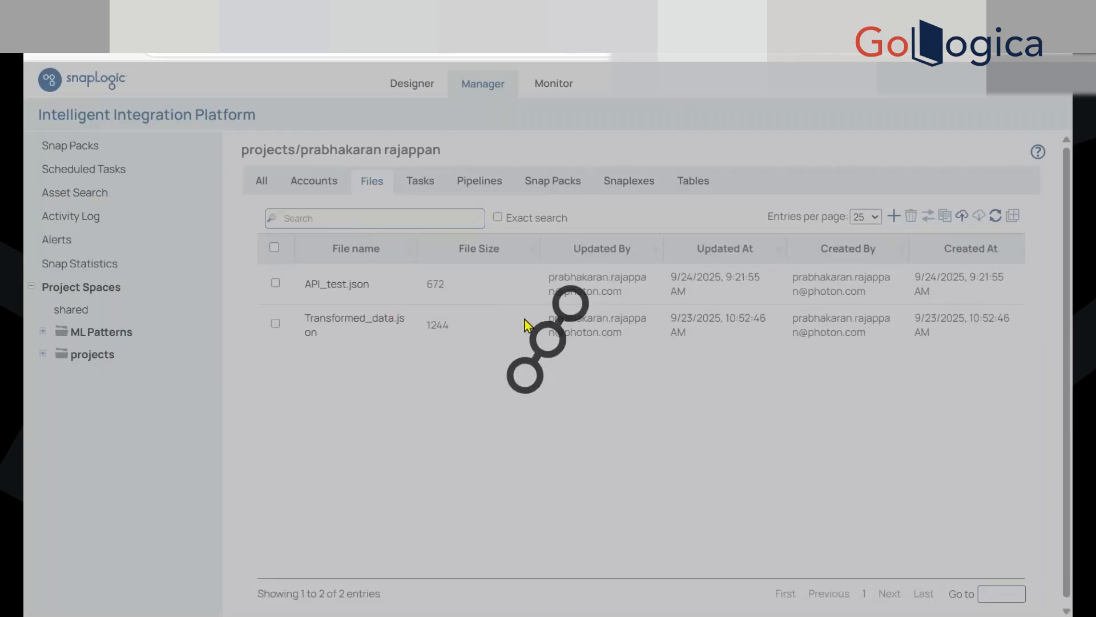
scroll(575, 361, down, 2)
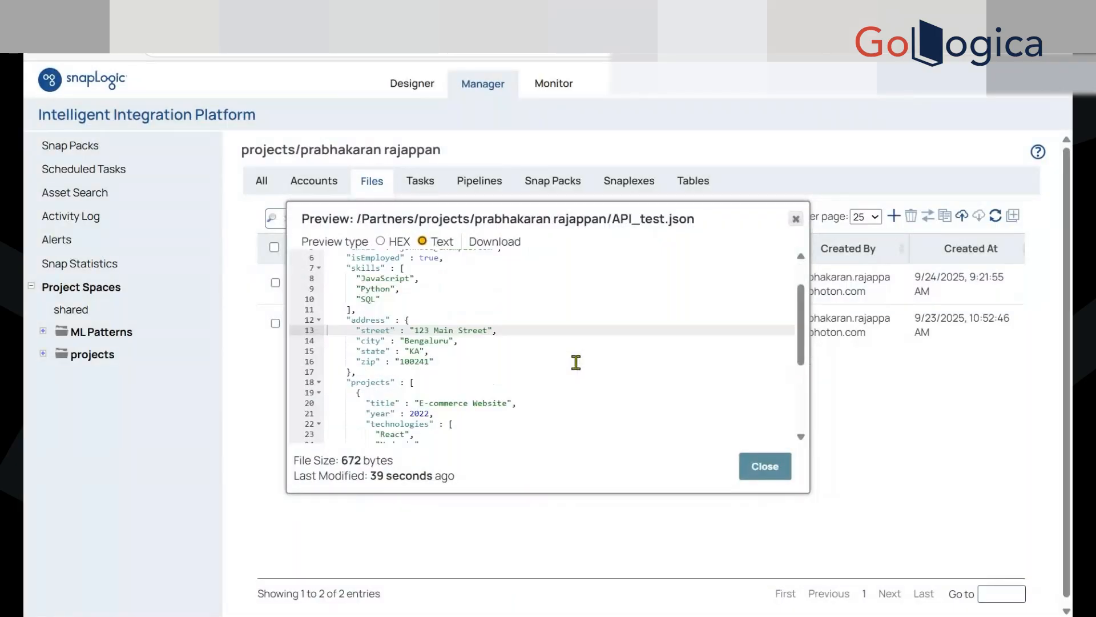
scroll(576, 362, up, 2)
click(768, 467)
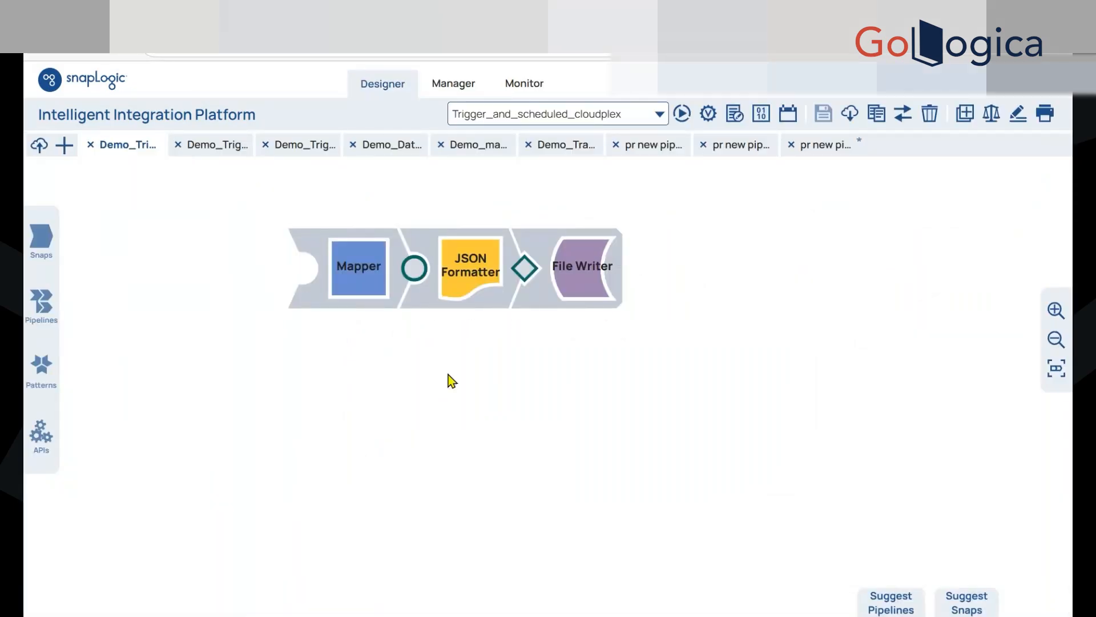
Add an output view to the File Writer snap and save the snap and the pipeline
click(579, 287)
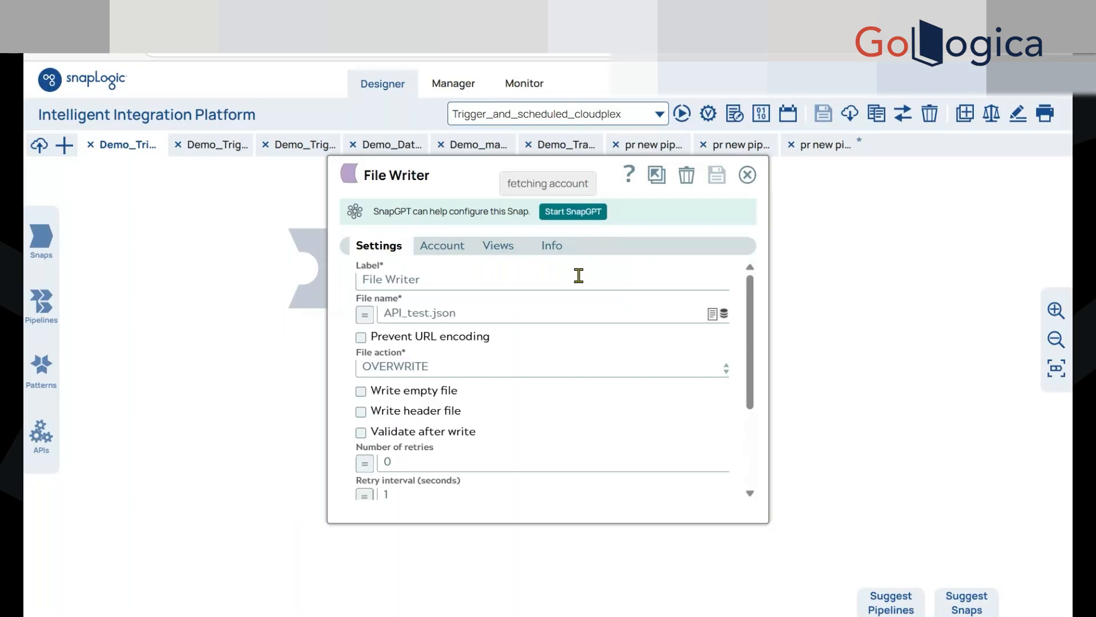
click(498, 246)
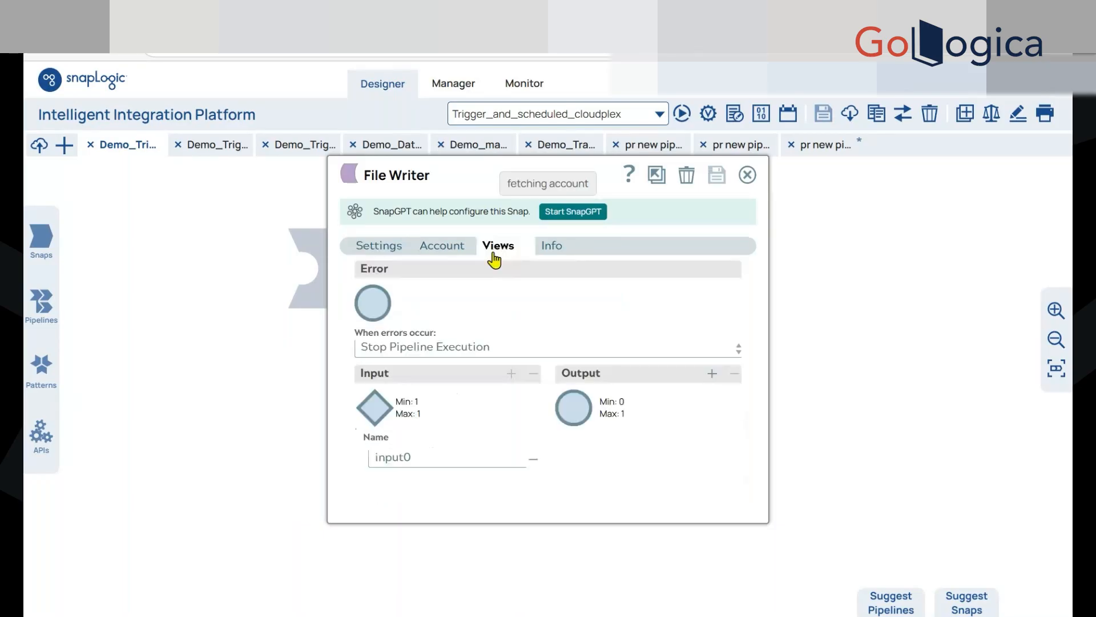
click(449, 356)
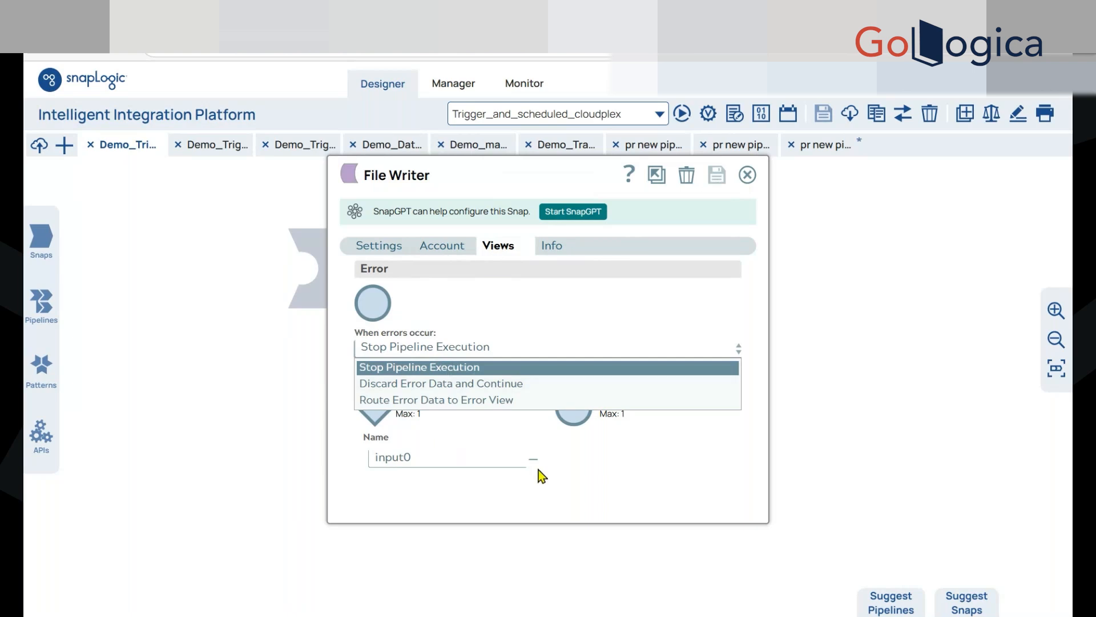
click(571, 473)
click(712, 374)
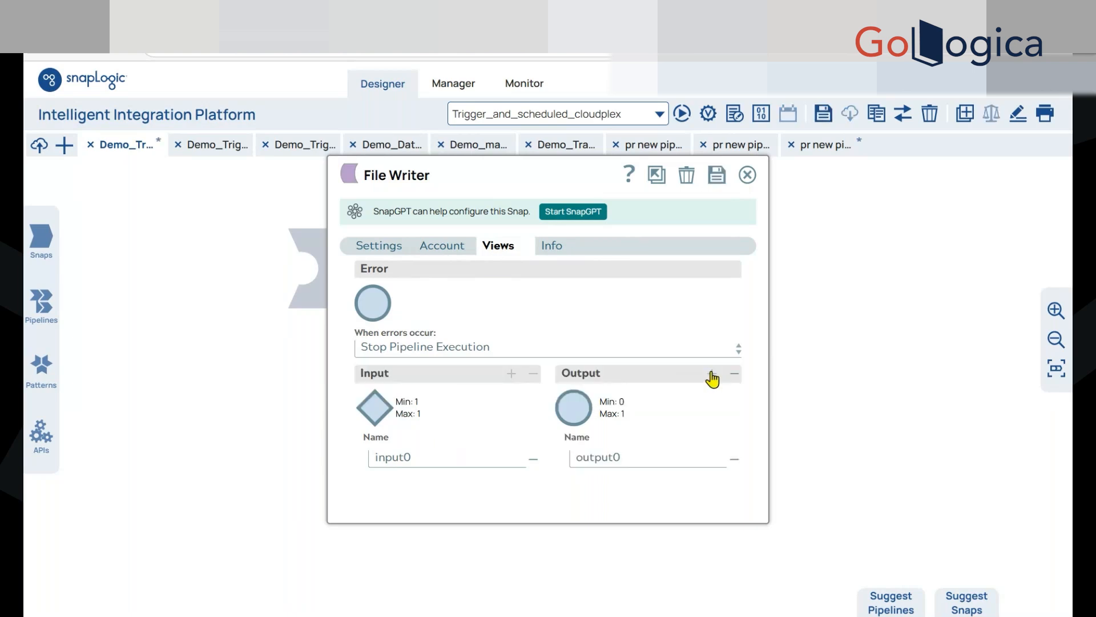
click(717, 182)
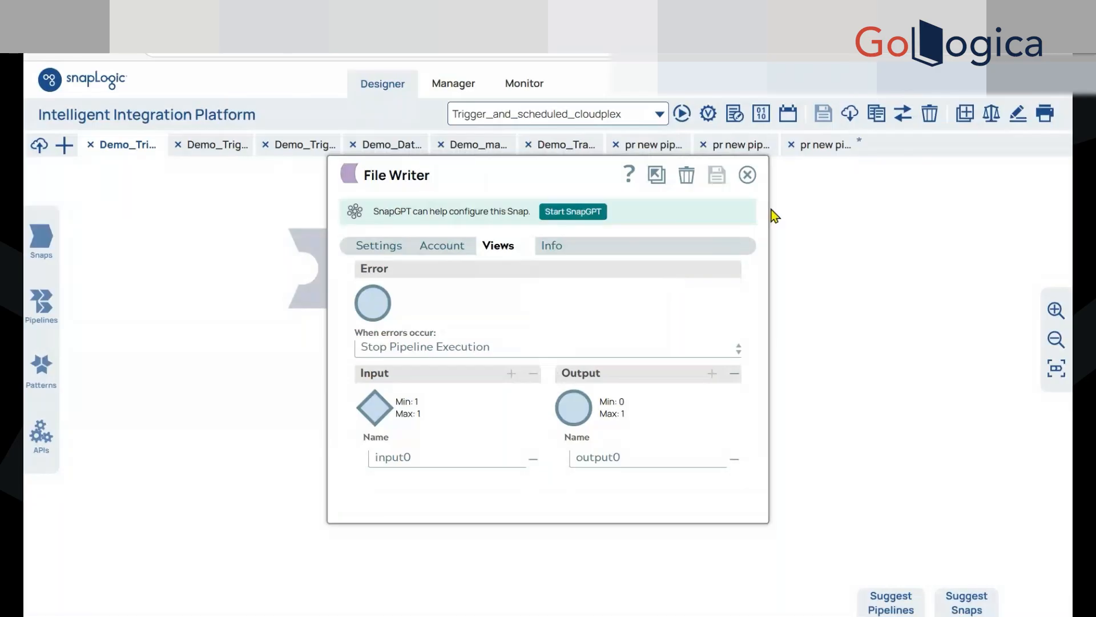
click(747, 175)
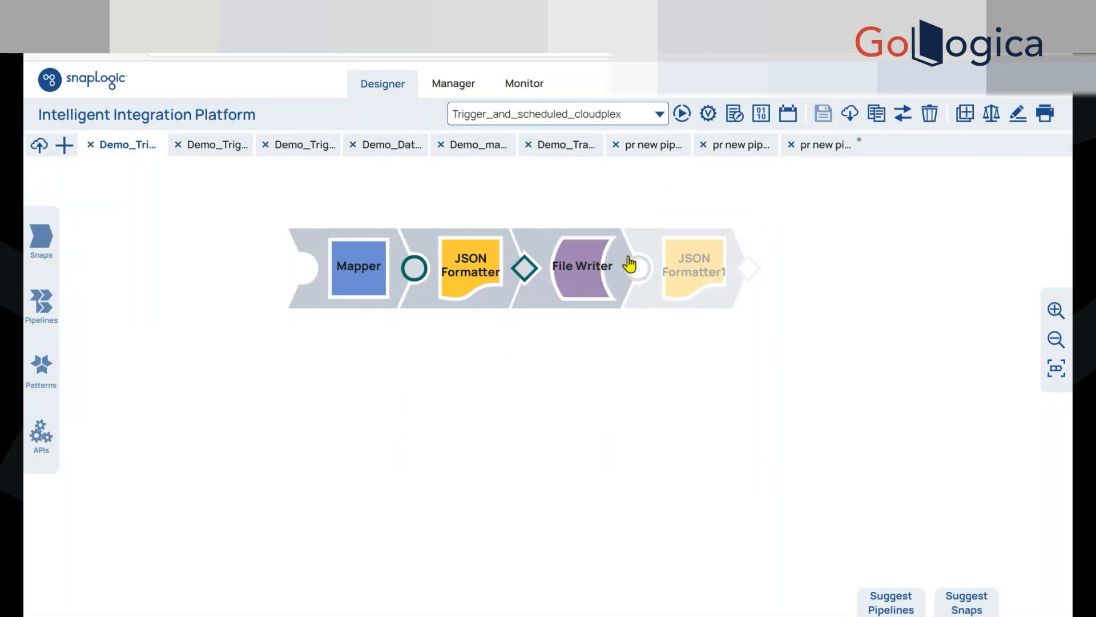
click(821, 117)
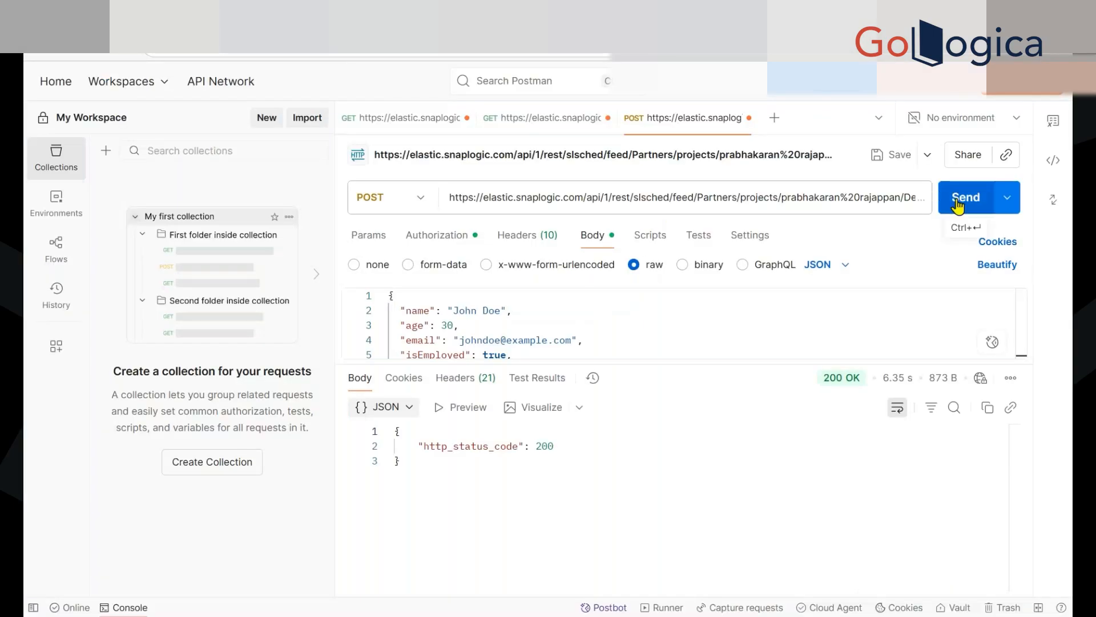
Switch to Postman, resend the POST request, examine the filename in the response body, and return to the pipeline in SnapLogic Designer
click(979, 197)
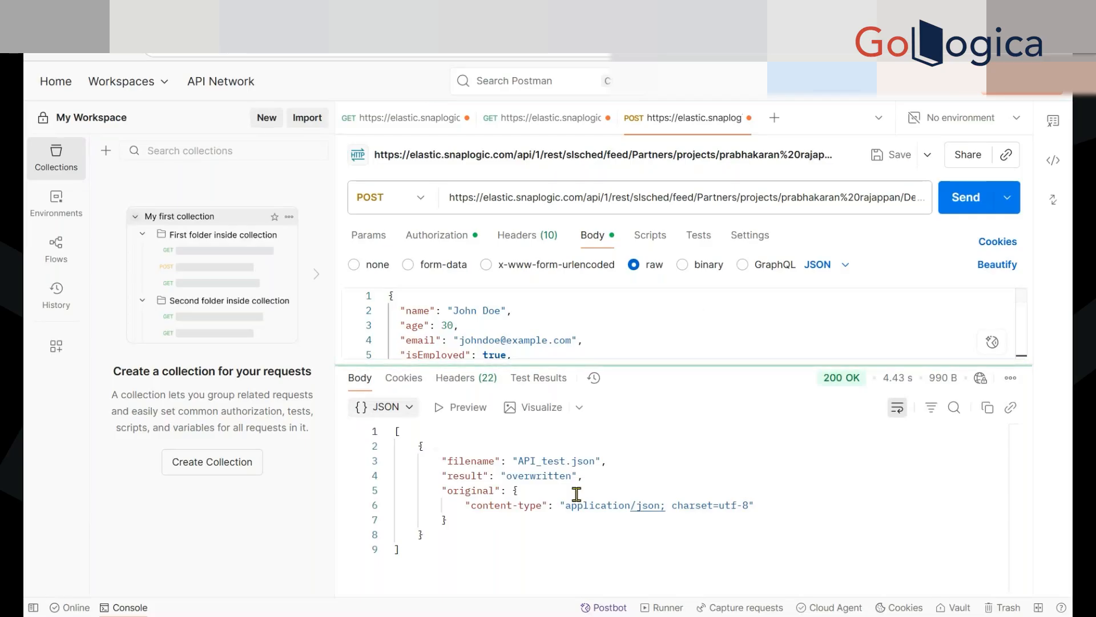
drag(440, 464, 590, 462)
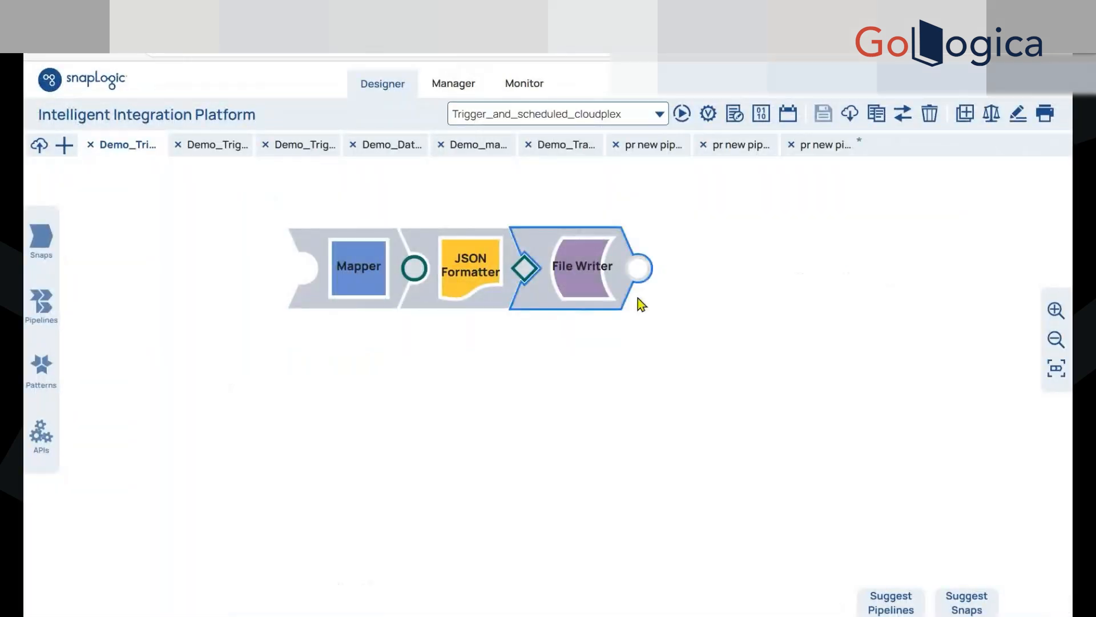
mouse_move(639, 301)
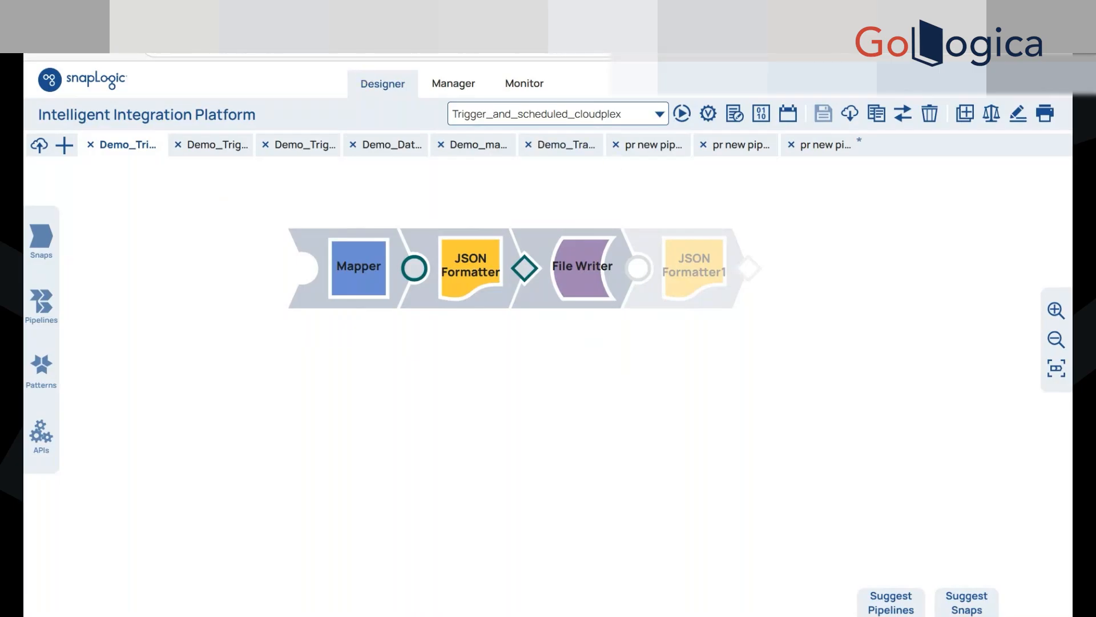
Switch to the SnapLogic_course_v3 presentation in PowerPoint and look through the slides following Pipeline Input/Output patterns
key(ctrl+Tab)
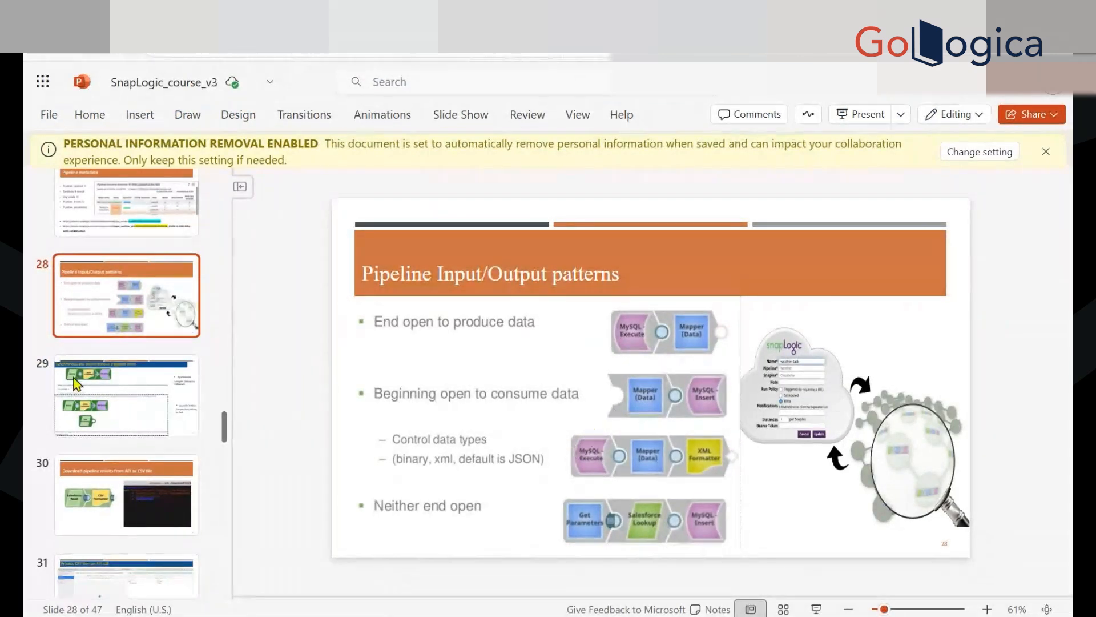
scroll(147, 379, down, 1)
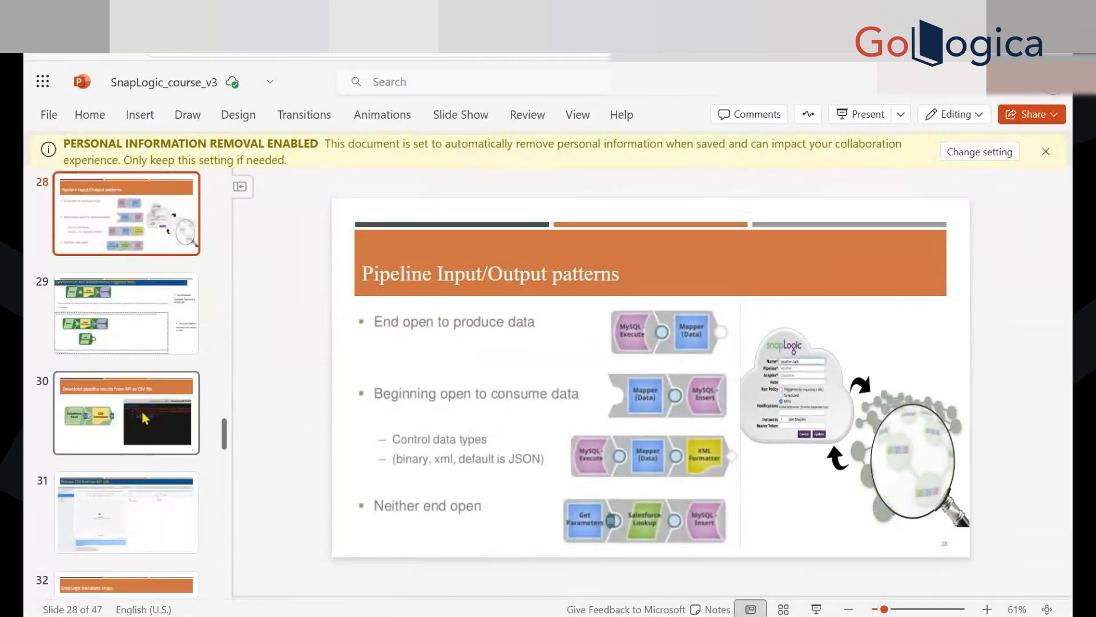
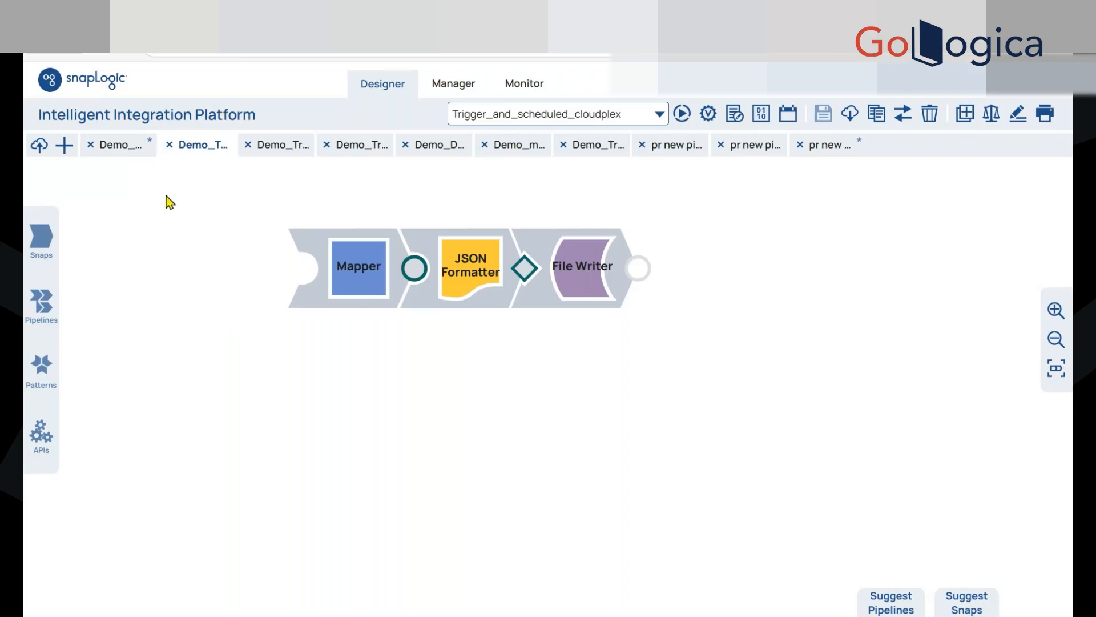
Switch to the empty Demo pipeline, search the snap catalog for "map", and place a Mapper snap on its canvas
click(132, 146)
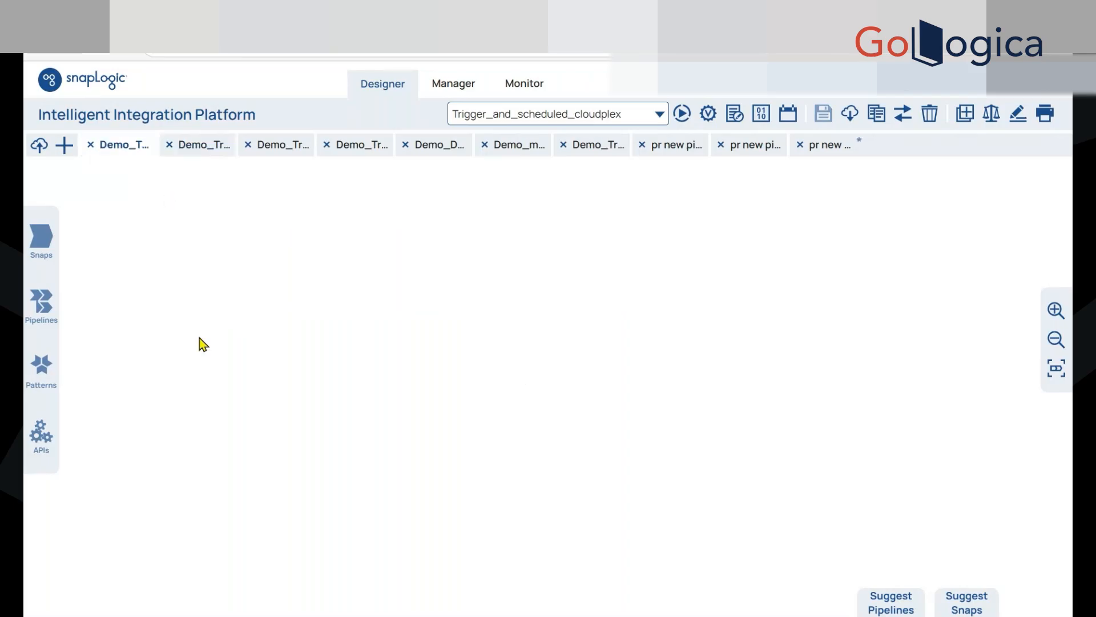
click(210, 151)
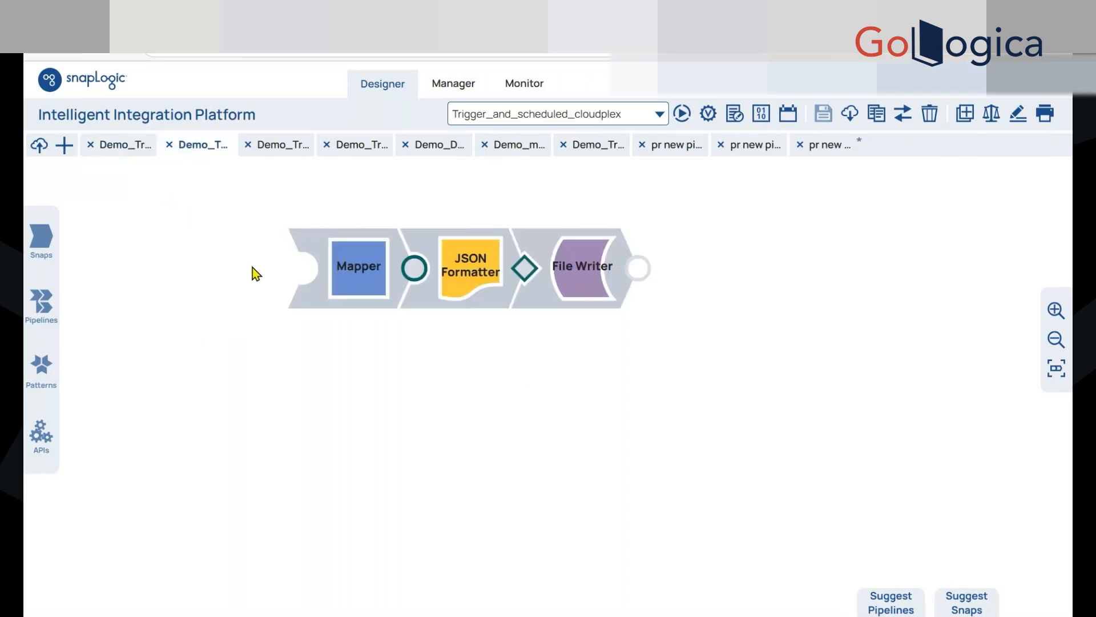
click(41, 251)
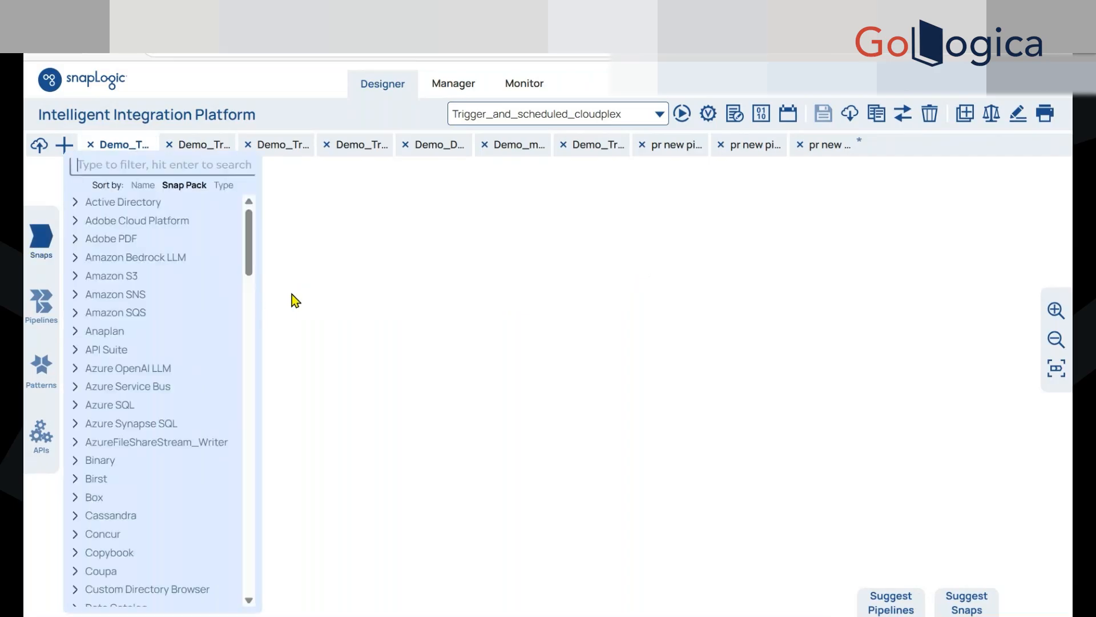
text(map)
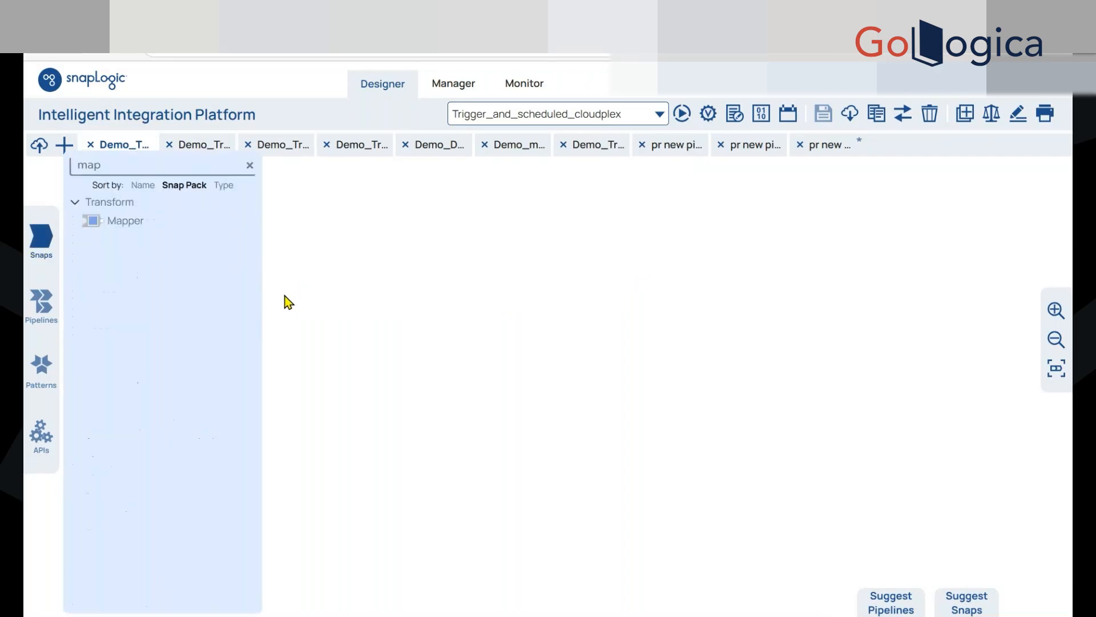
drag(127, 221, 404, 407)
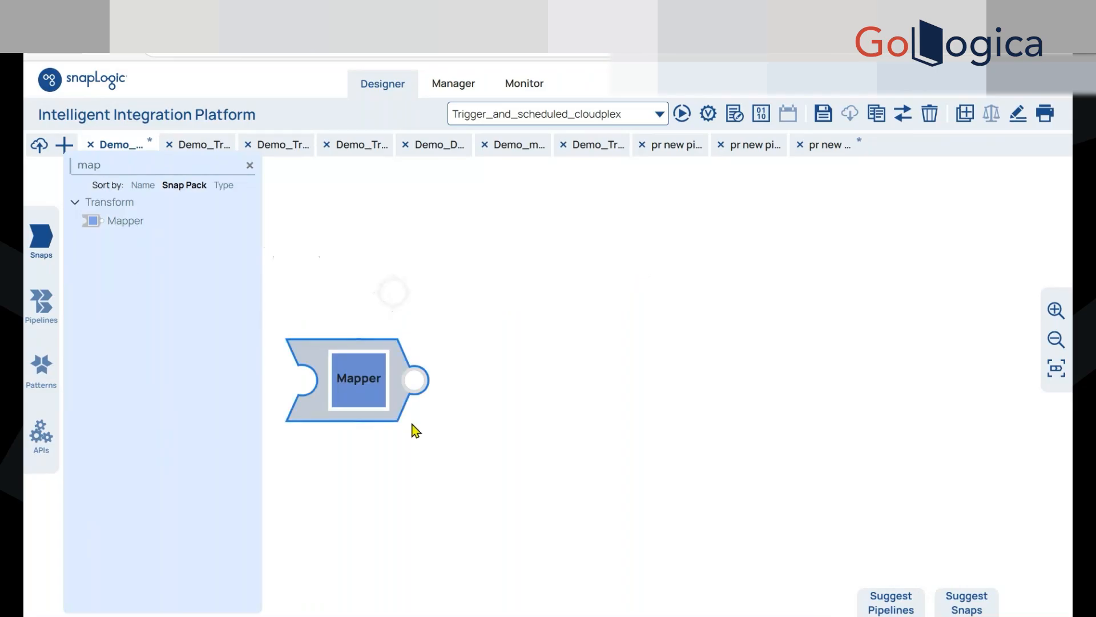
Search the snap catalog for "csv" and connect a CSV Formatter snap to the Mapper's output
click(153, 164)
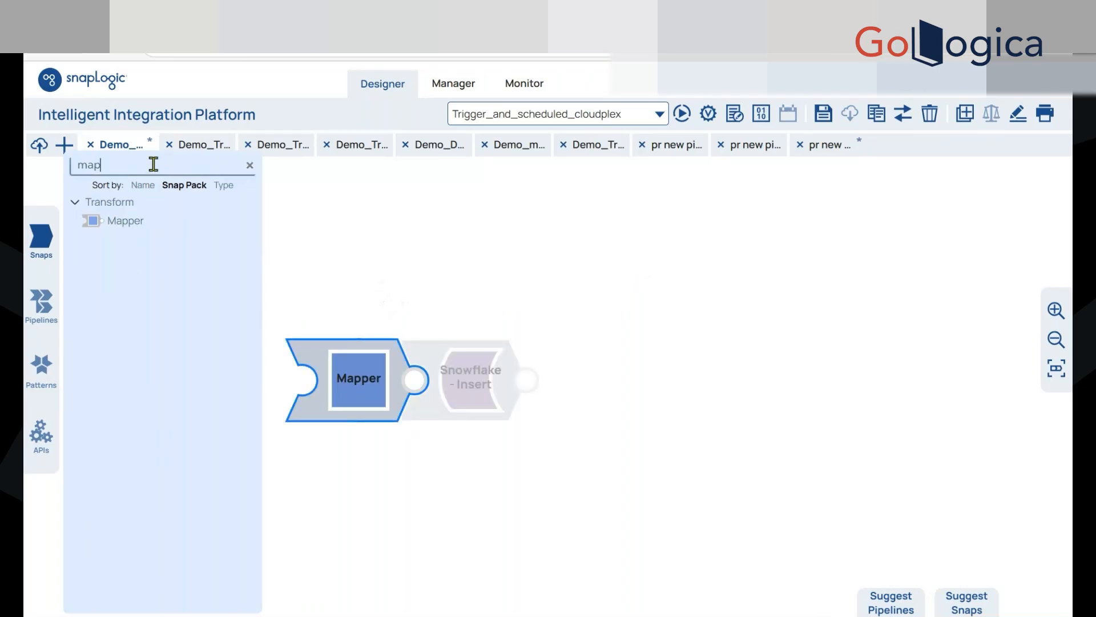
key(BackSpace)
key(BackSpace)
key(BackSpace)
text(csv)
drag(91, 220, 440, 361)
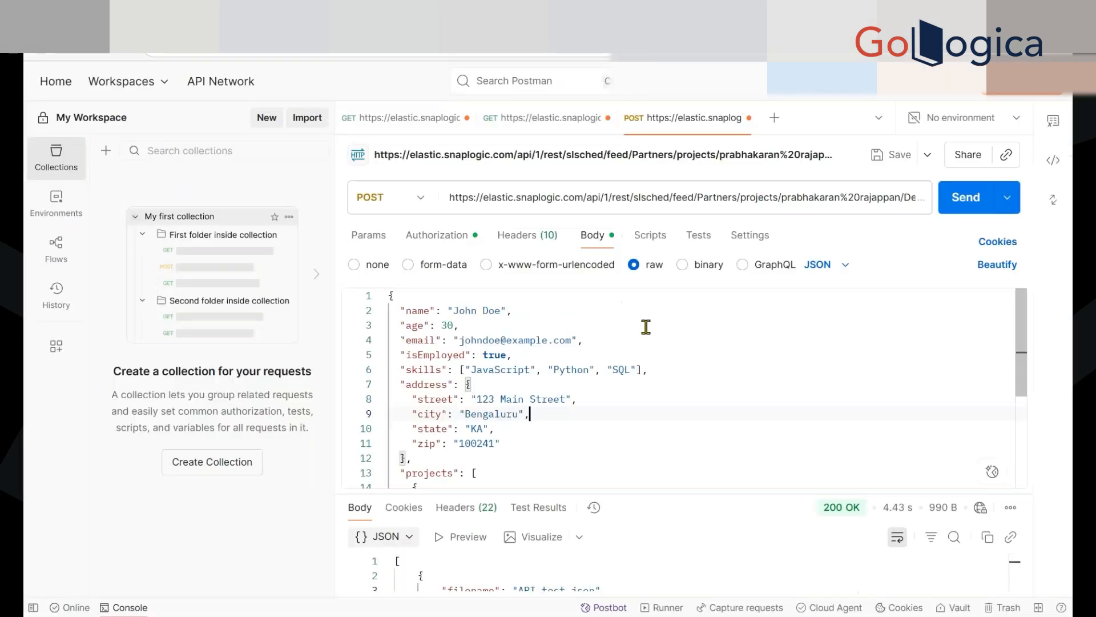
Switch to Postman and delete the projects array and the address object from the POST request's JSON body
scroll(560, 421, down, 4)
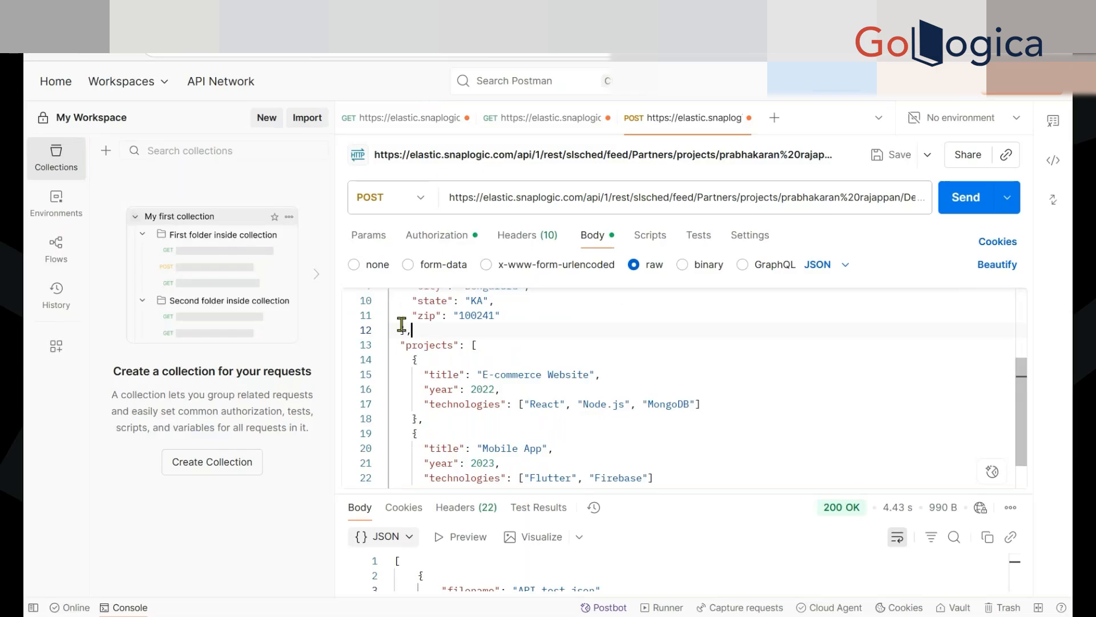
click(402, 326)
drag(402, 327, 483, 470)
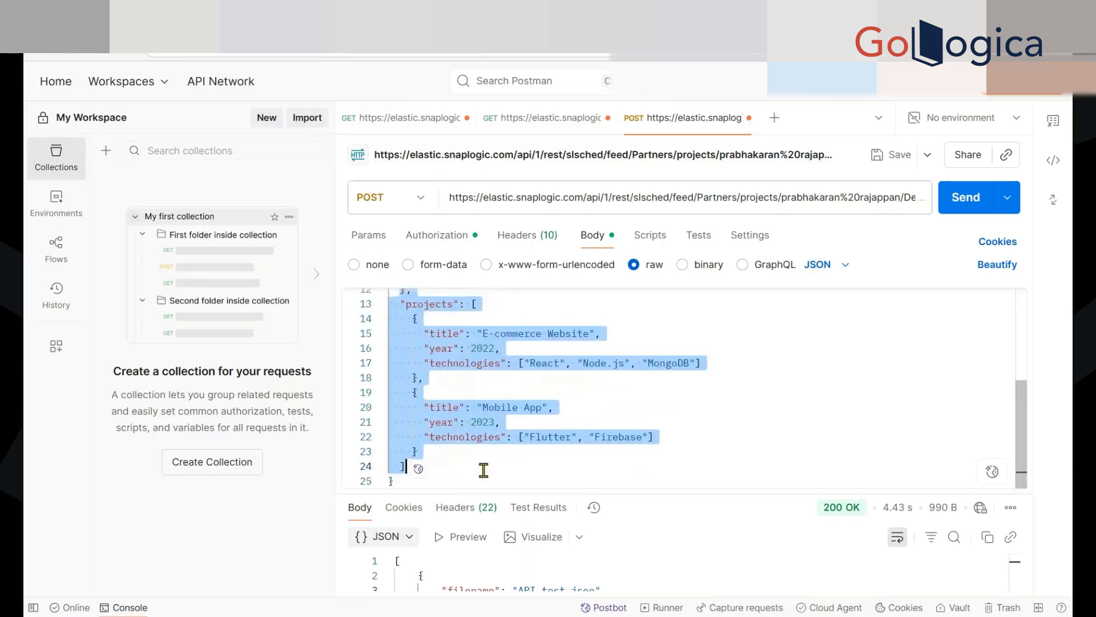
key(BackSpace)
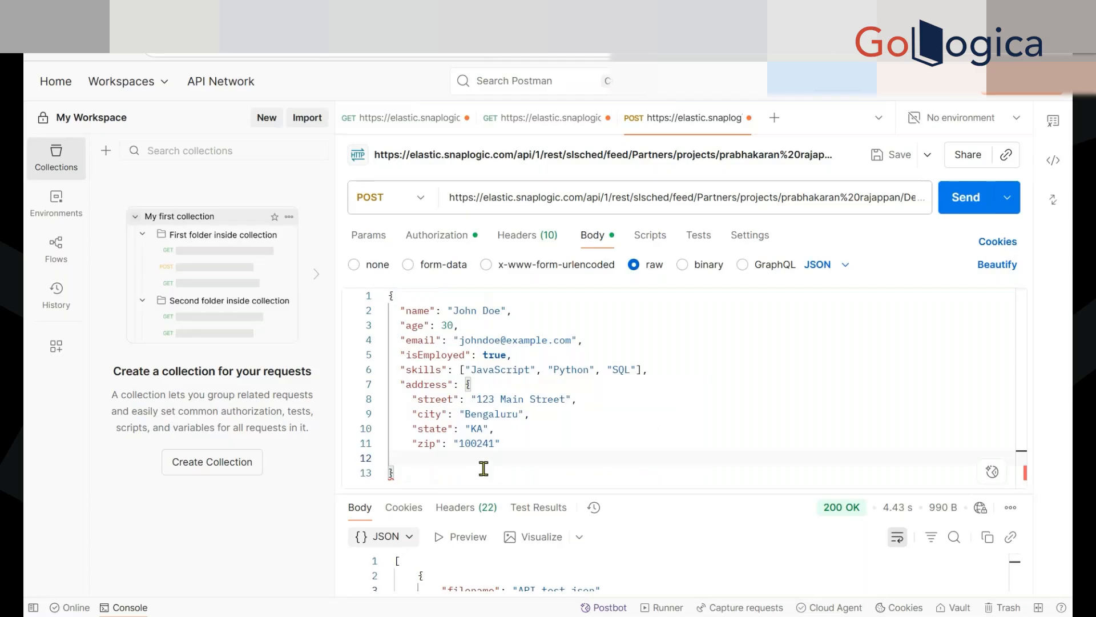
key(BackSpace)
drag(513, 447, 389, 384)
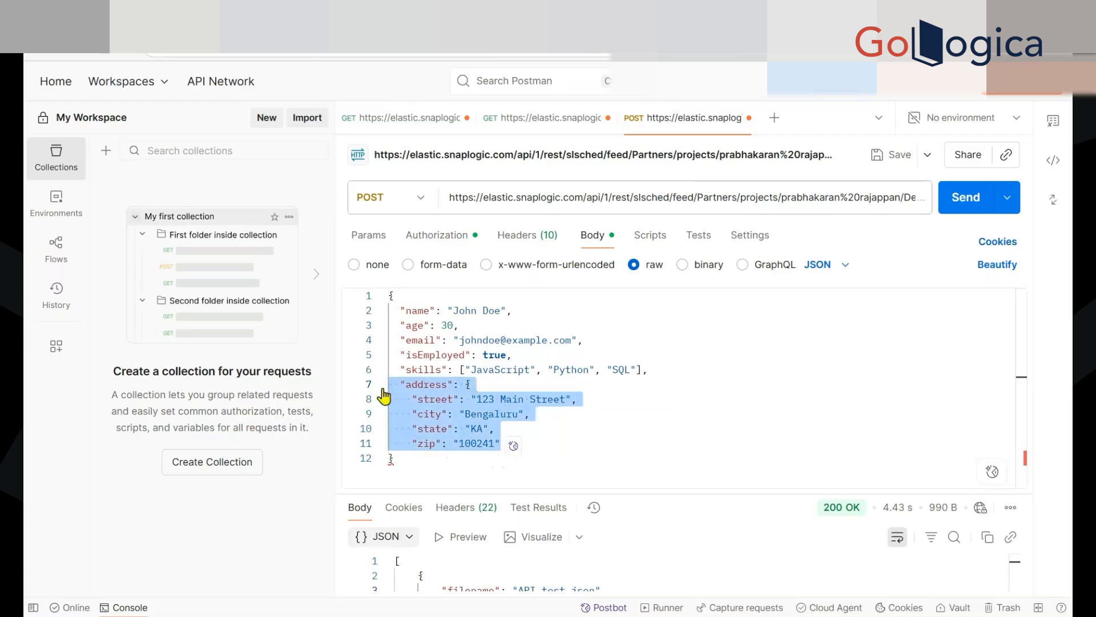
key(BackSpace)
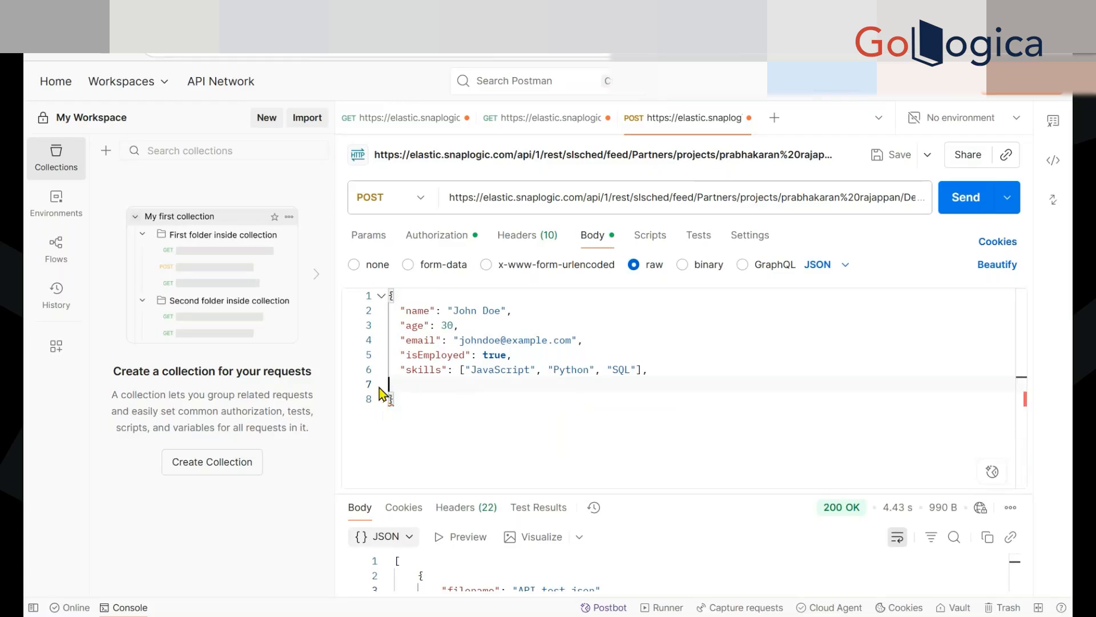
Replace the skills array in the request body with the single quoted string "JavaScript" and remove the trailing comma
key(BackSpace)
key(BackSpace)
key(BackSpace)
key(BackSpace)
key(BackSpace)
key(BackSpace)
key(BackSpace)
key(BackSpace)
key(BackSpace)
key(BackSpace)
key(BackSpace)
key(BackSpace)
key(BackSpace)
key(BackSpace)
key(BackSpace)
key(BackSpace)
key(BackSpace)
key(BackSpace)
key(BackSpace)
key(BackSpace)
key(BackSpace)
click(469, 370)
key(BackSpace)
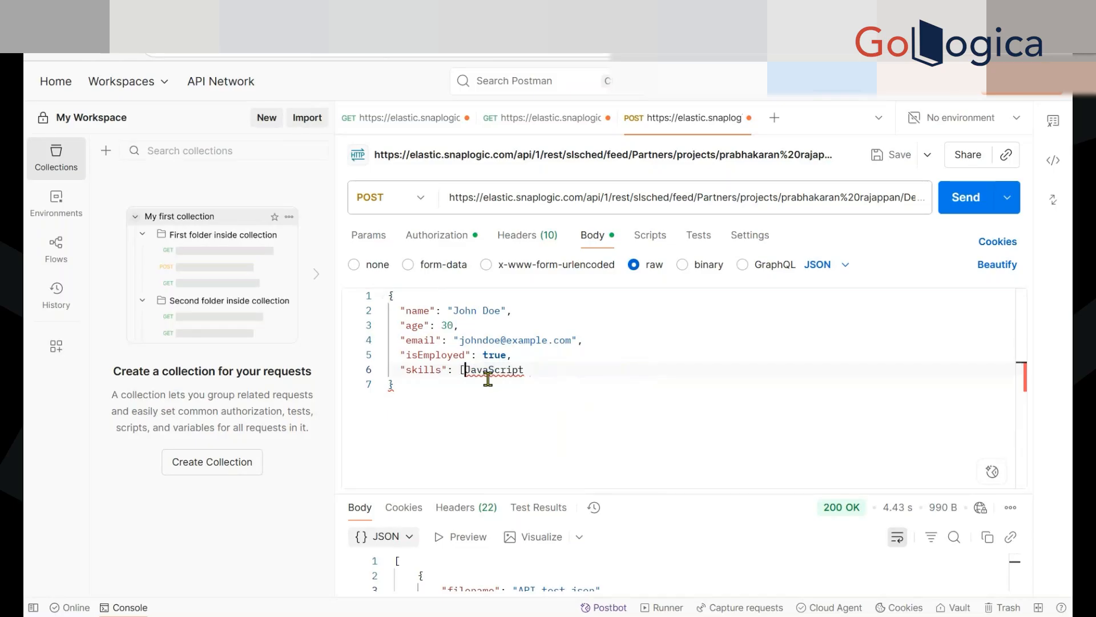
key(BackSpace)
click(550, 370)
text(")
key(Left)
key(Left)
key(Left)
key(Left)
key(Left)
key(Left)
key(Left)
key(Left)
key(Left)
key(Left)
key(Left)
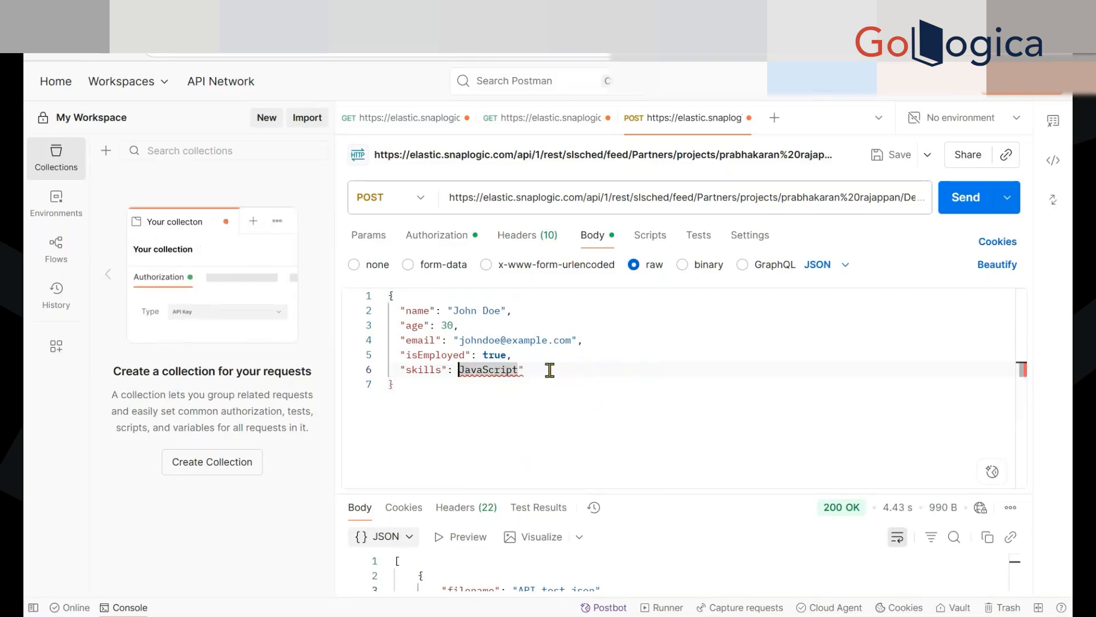
text(")
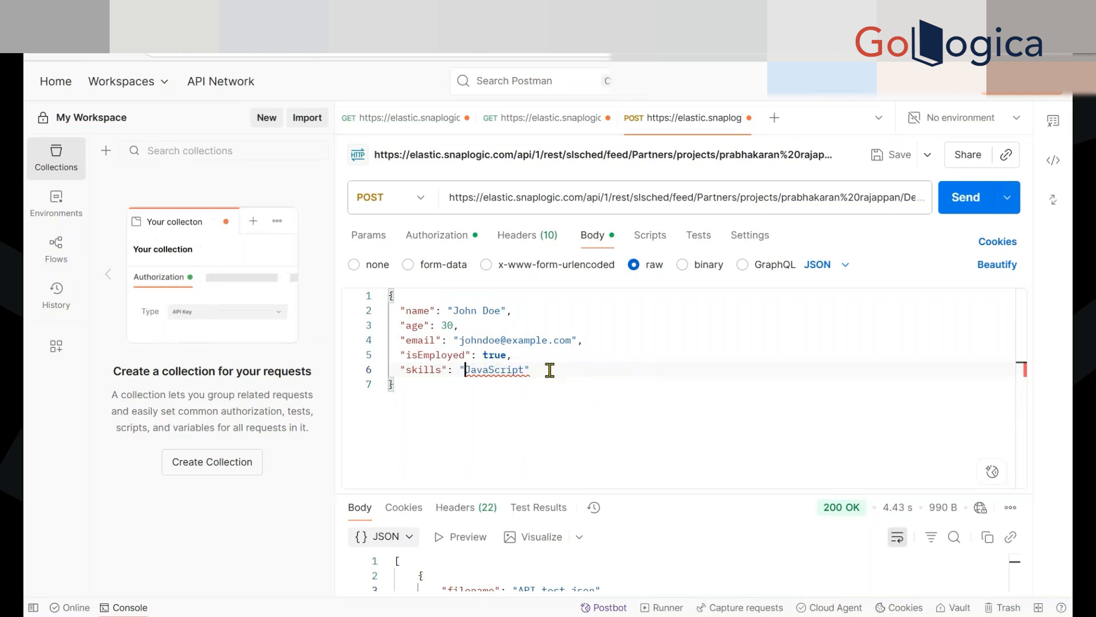
click(564, 398)
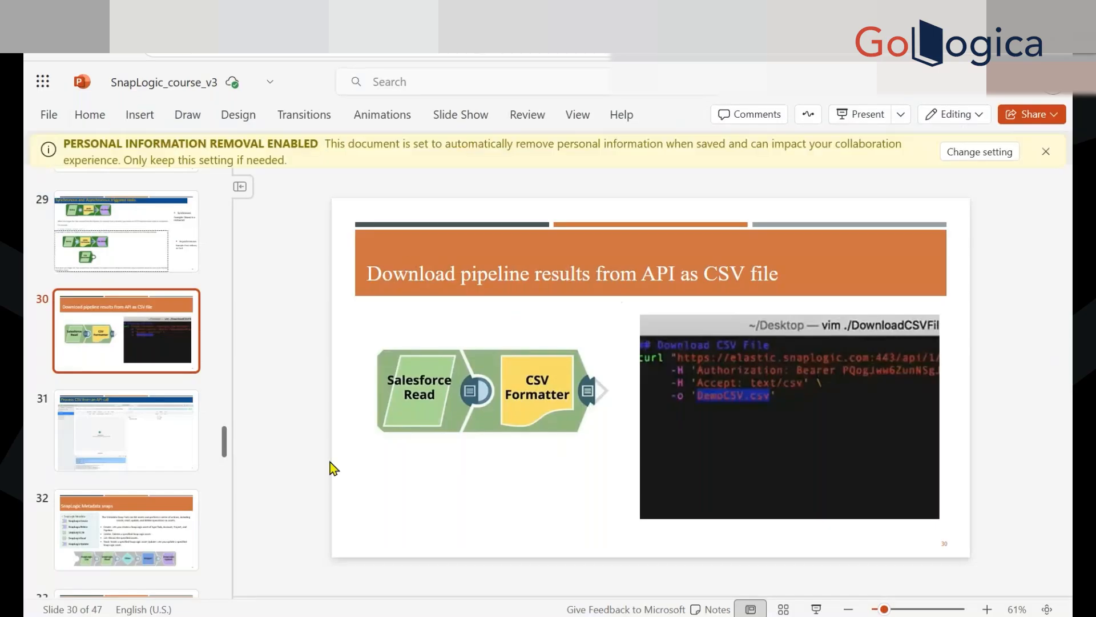
In the SnapLogic_course_v3 presentation, view the slide on processing CSV from an API call and return to the slide on downloading pipeline results as CSV
click(160, 421)
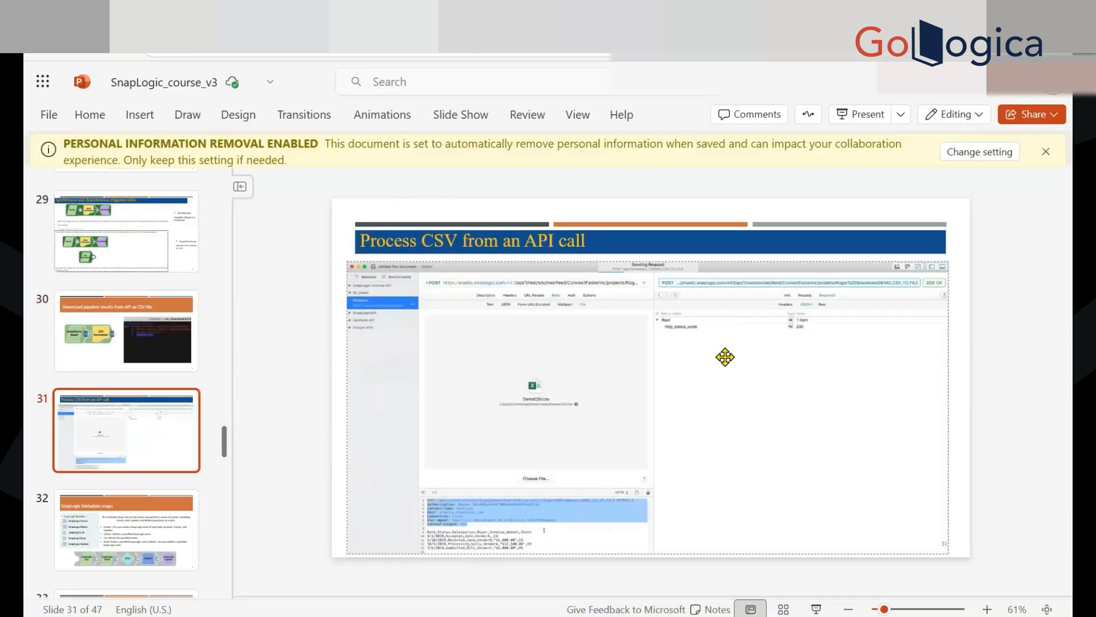
key(Up)
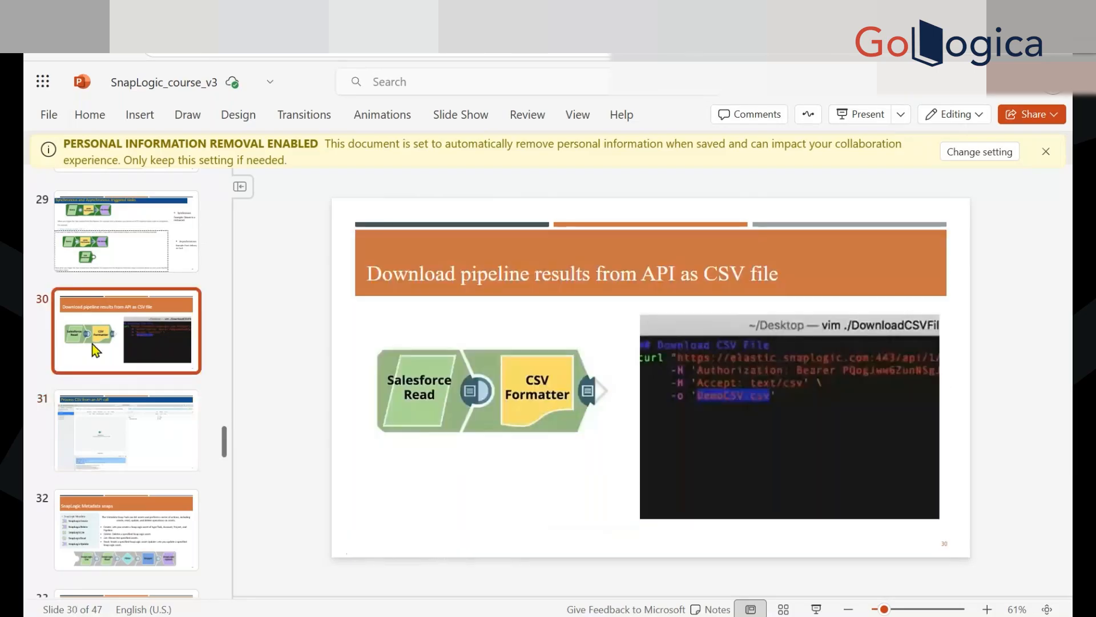
click(723, 344)
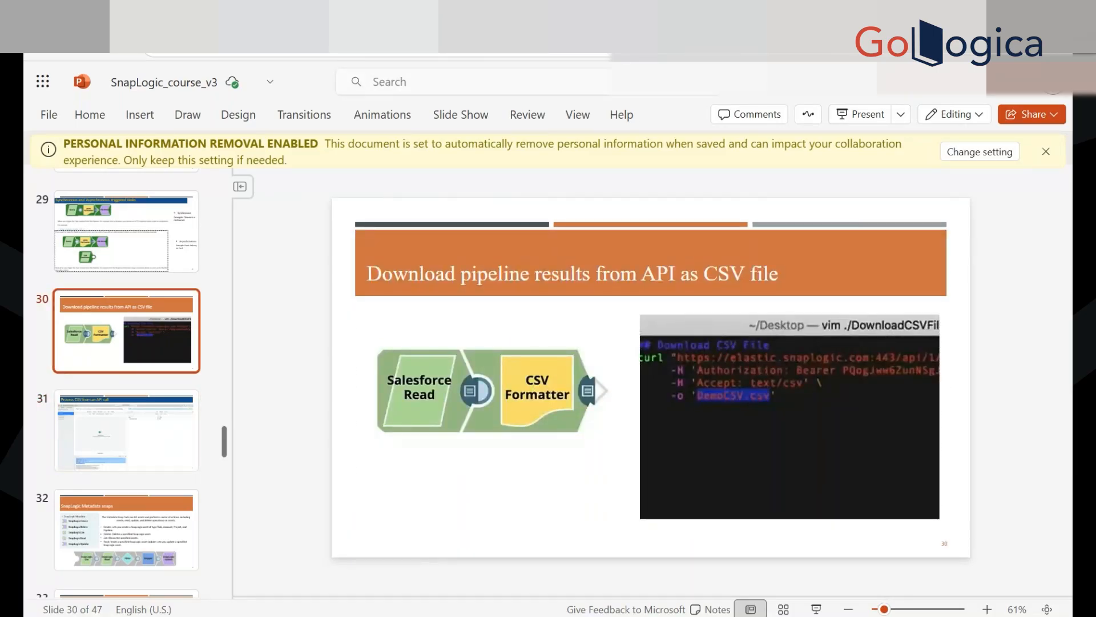
Switch to Postman and add an Accept header with the value text/csv to the POST request
key(ctrl+Tab)
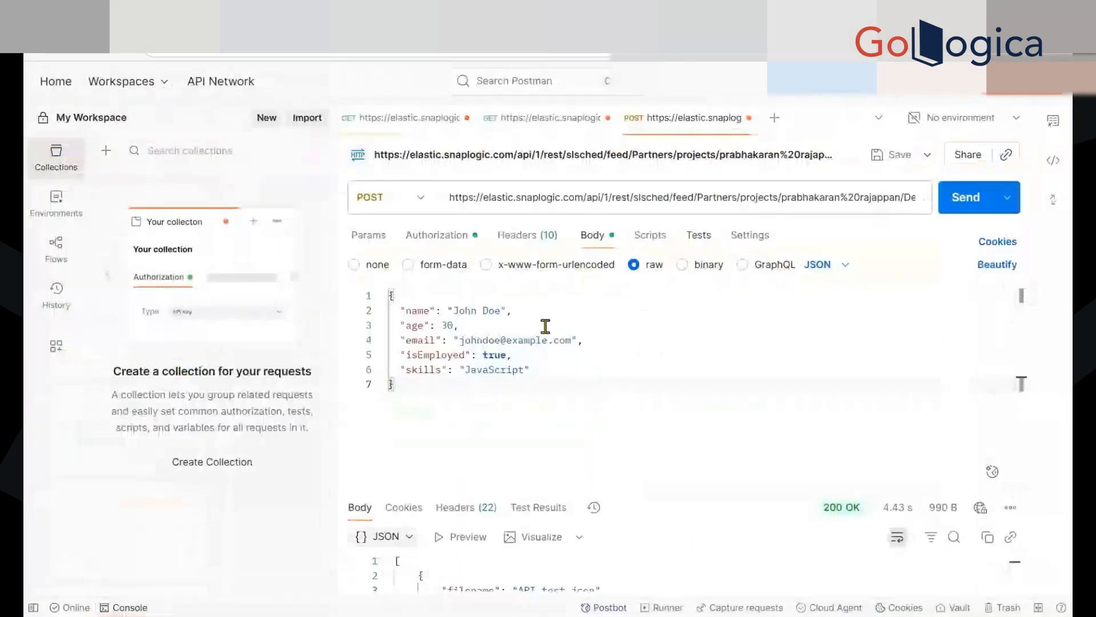
drag(622, 491, 616, 428)
click(517, 237)
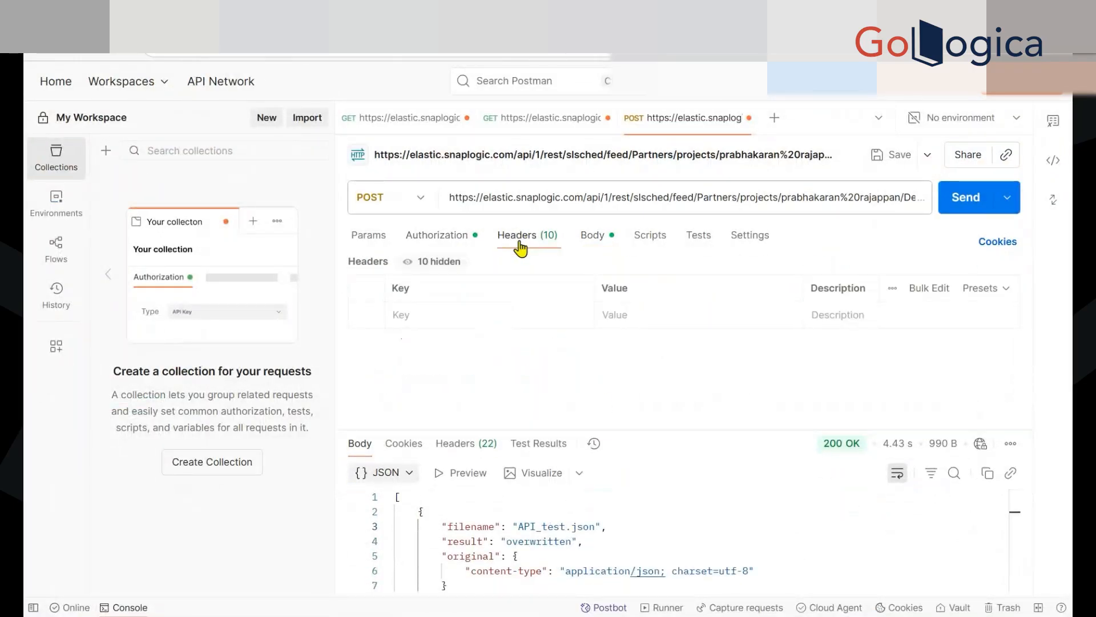
click(479, 315)
text(Accept)
click(651, 314)
text(te)
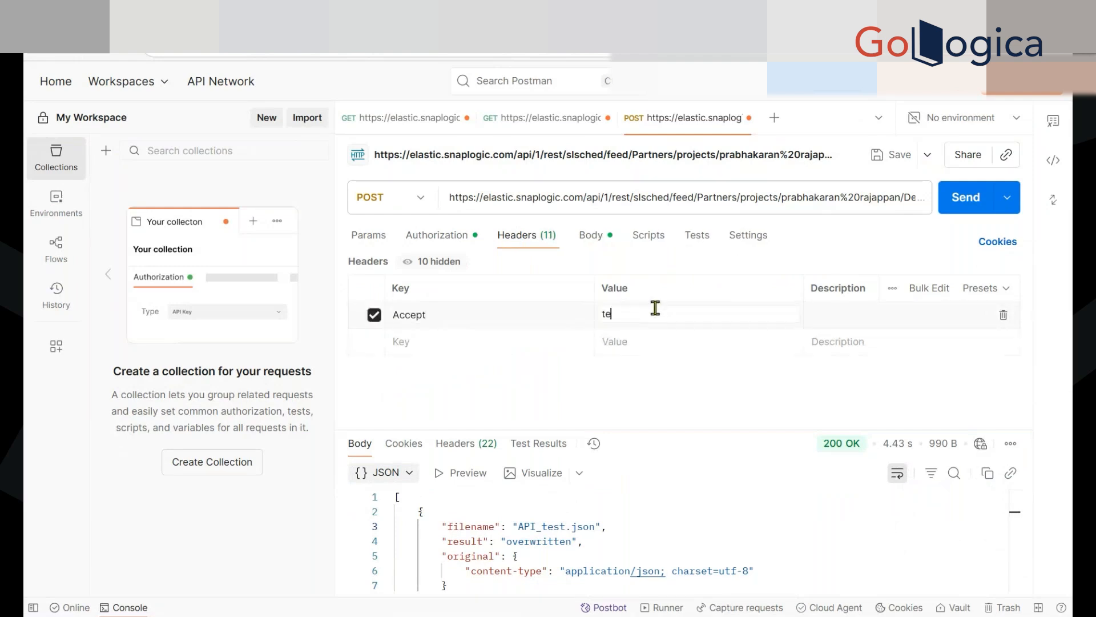
text(xt/csv)
Return to SnapLogic Designer, place a File Writer apart from the CSV Formatter, and insert a Binary Copy snap between them
click(388, 231)
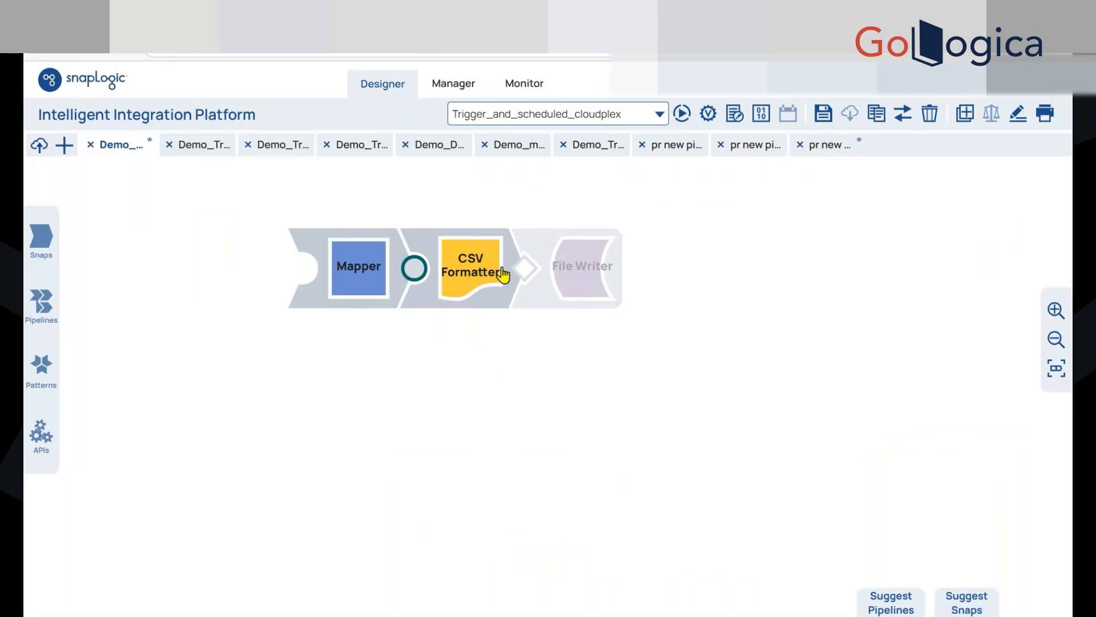
drag(586, 298, 673, 281)
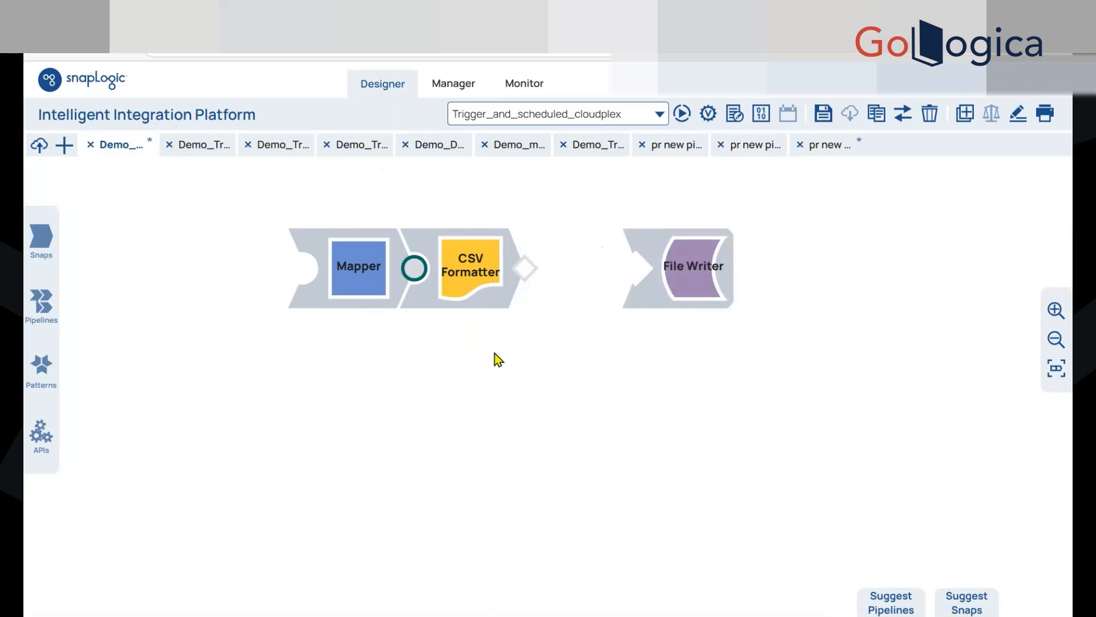
click(41, 237)
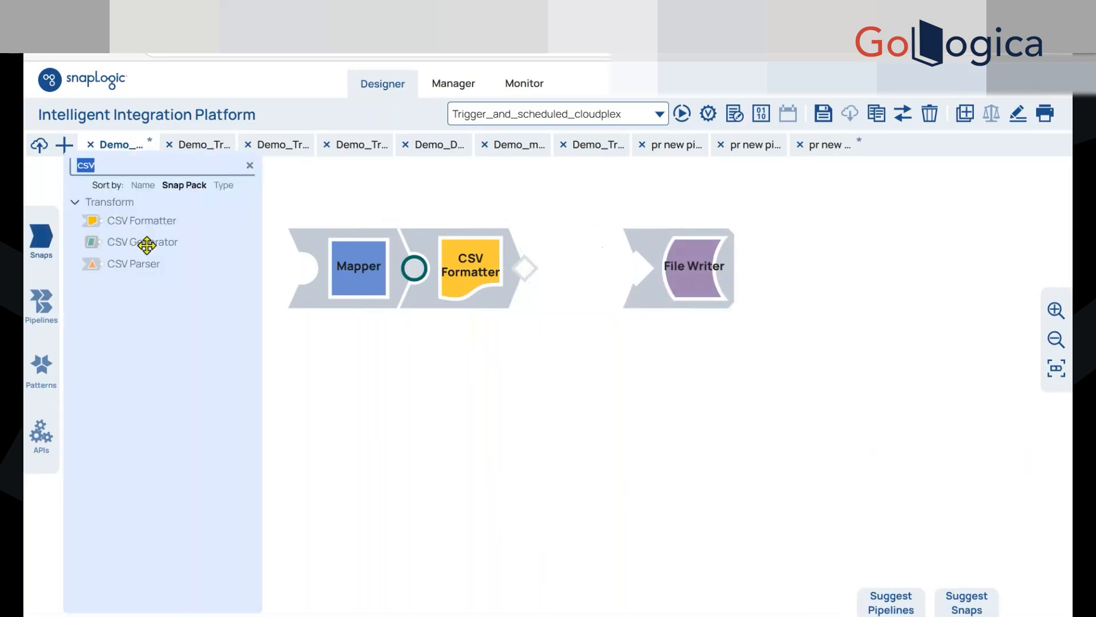
text(bi)
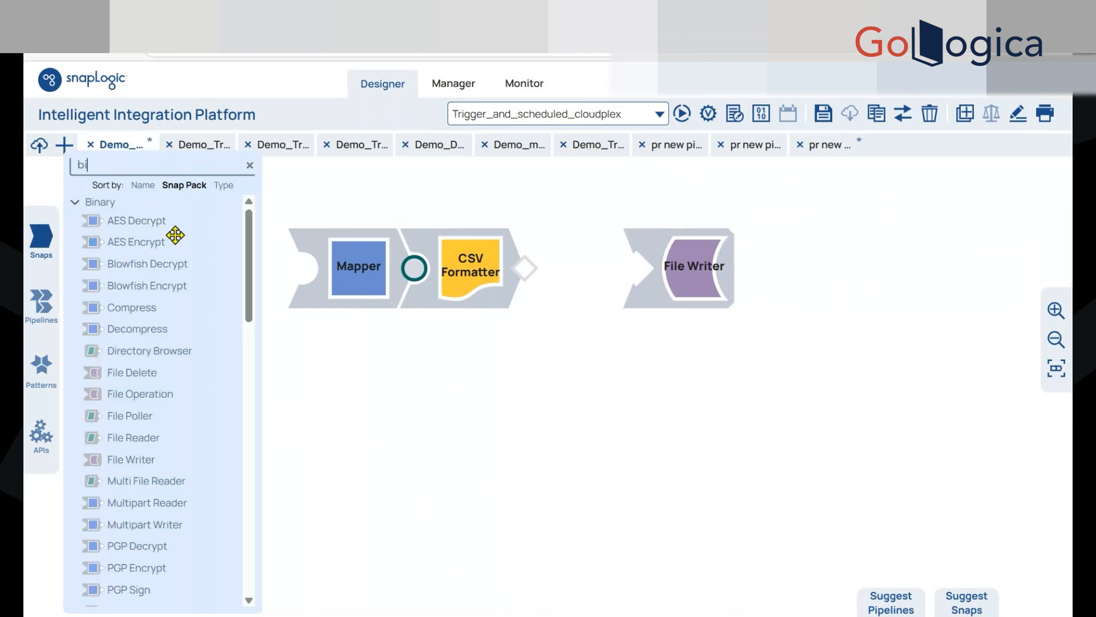
text(nary c)
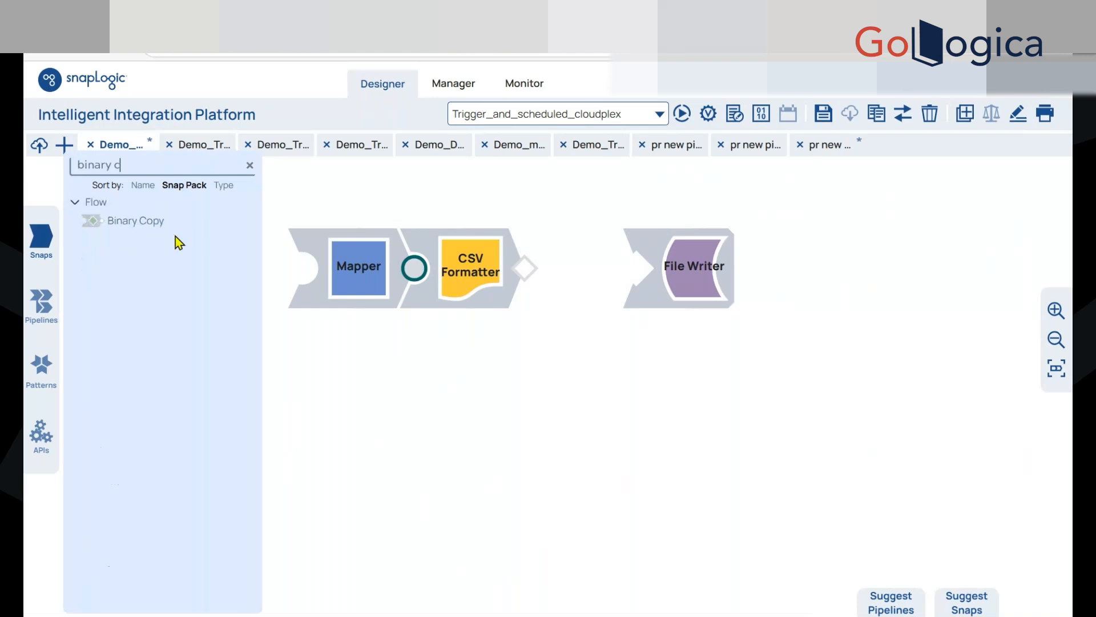
drag(112, 222, 583, 271)
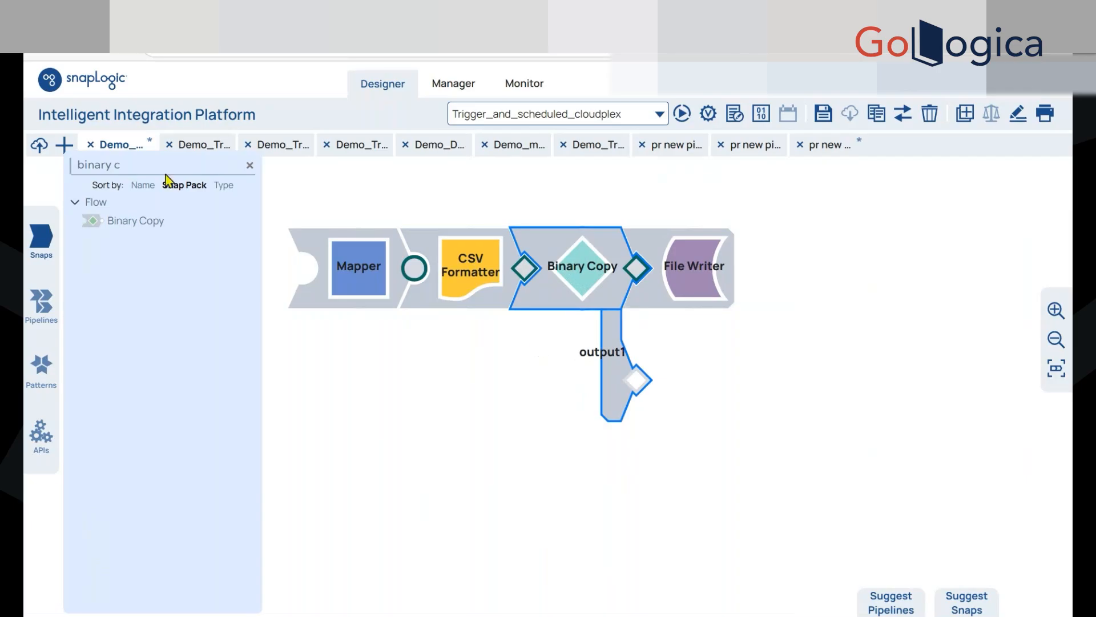
Search the snap catalog for "copy" and place a standalone Copy snap below the CSV Formatter
click(117, 165)
key(BackSpace)
key(BackSpace)
key(BackSpace)
key(BackSpace)
key(BackSpace)
key(BackSpace)
key(BackSpace)
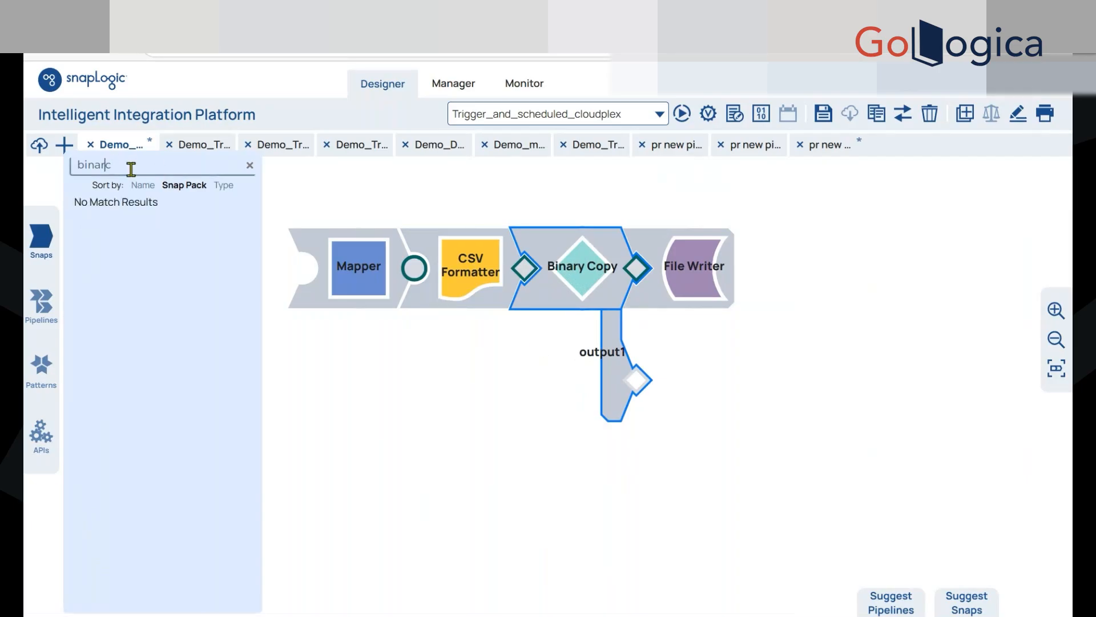
text(o)
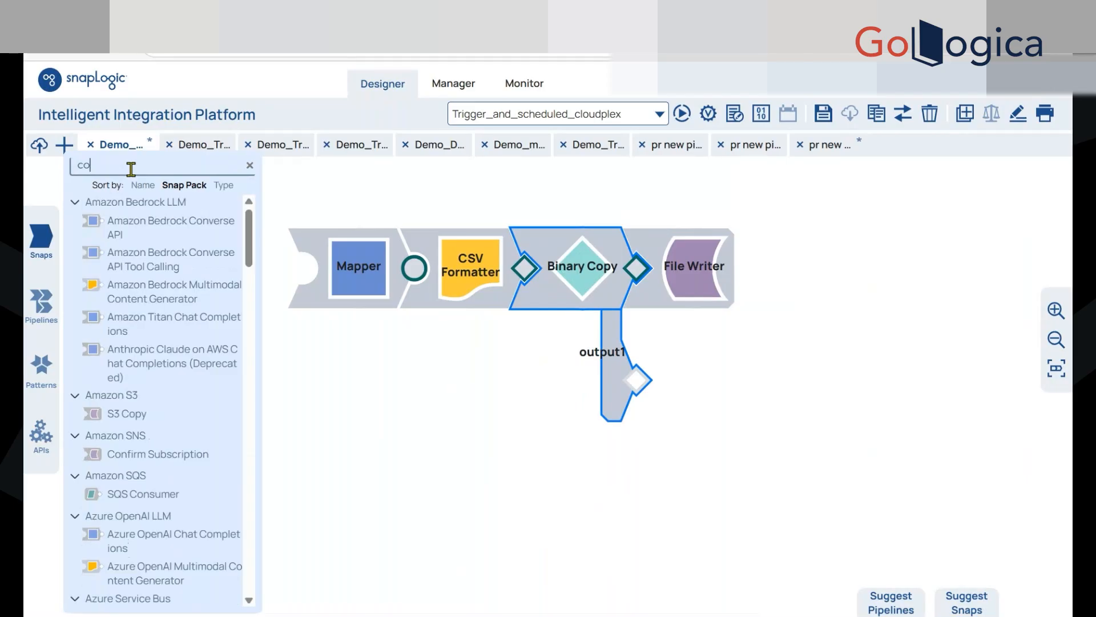
text(py)
drag(119, 395, 411, 404)
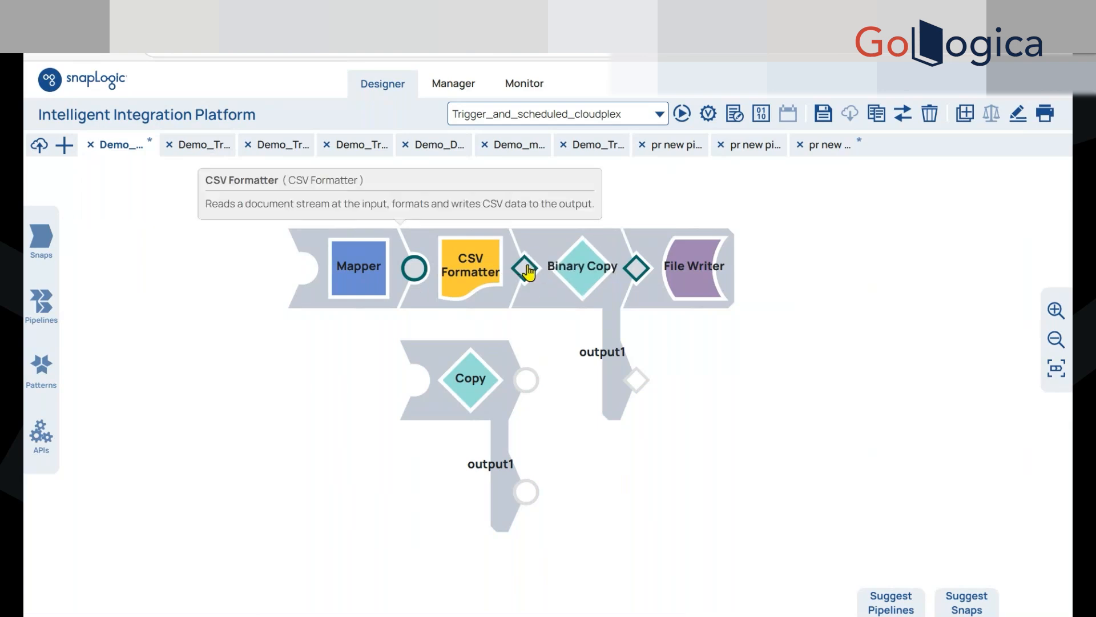
Delete the standalone Copy snap from the canvas
right_click(480, 380)
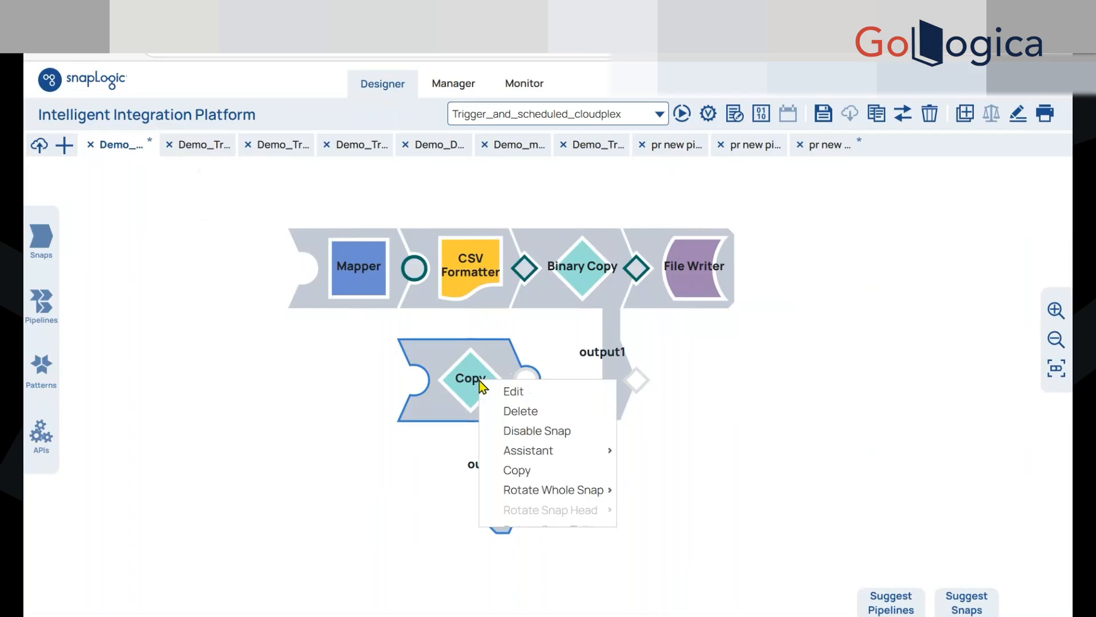
click(408, 446)
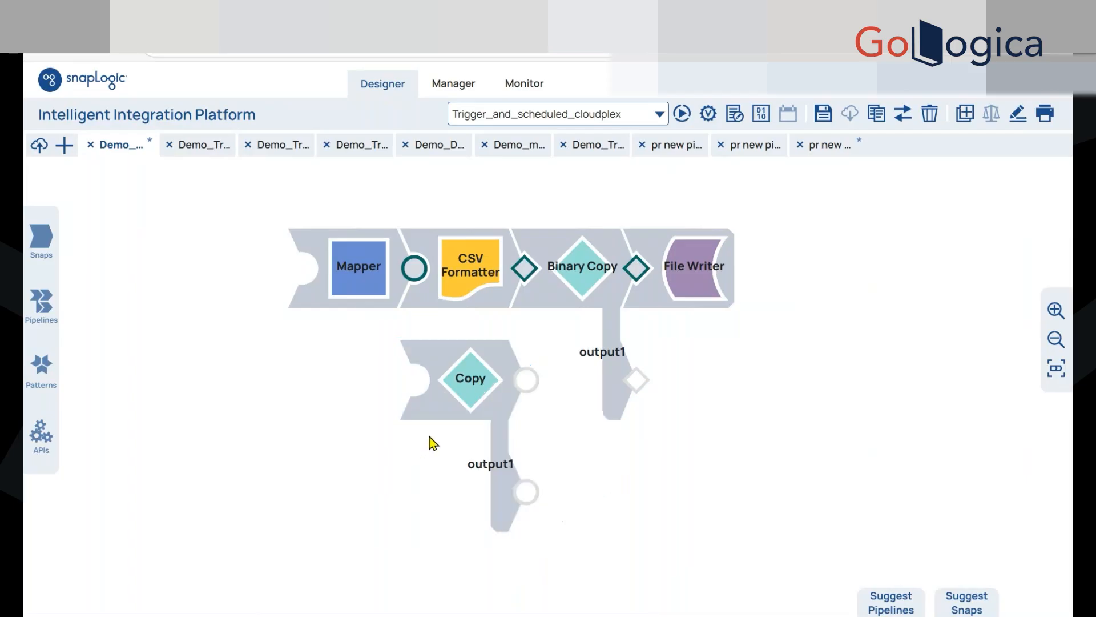
right_click(468, 381)
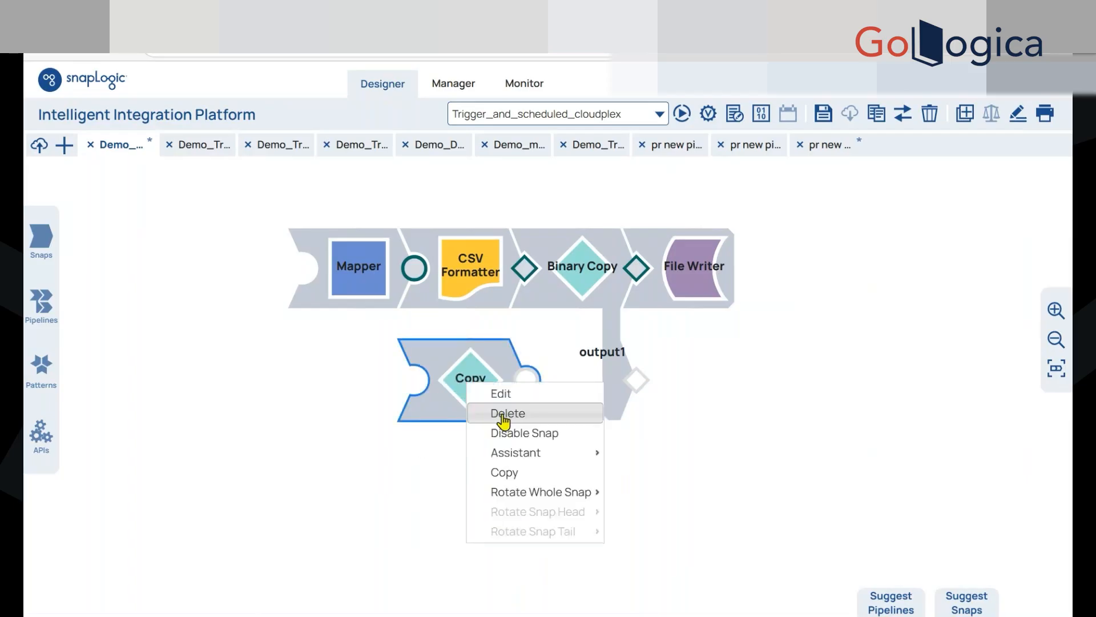
click(504, 414)
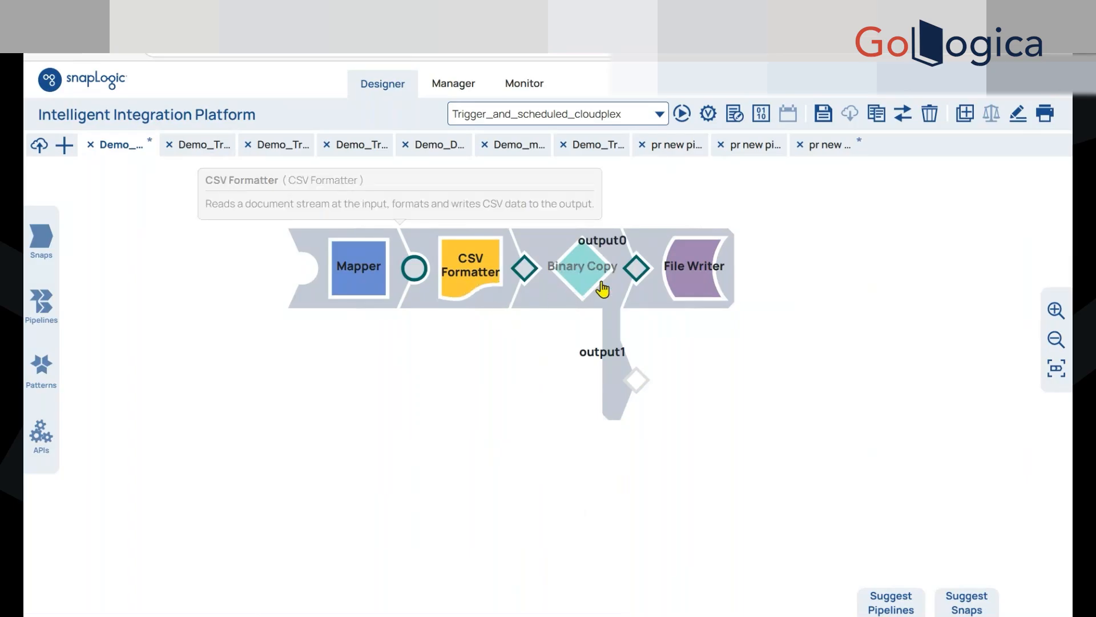
Set the File Writer snap's file name to API_Test.csv and save its settings
click(693, 277)
click(499, 313)
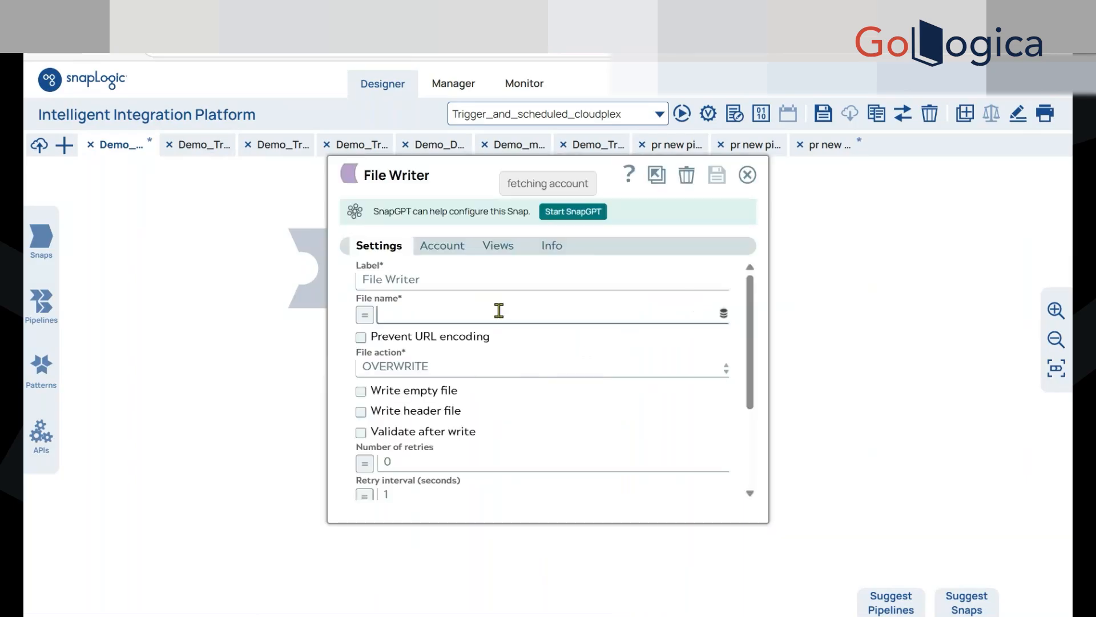
text(Cs)
key(BackSpace)
key(BackSpace)
text(API_Test.cs)
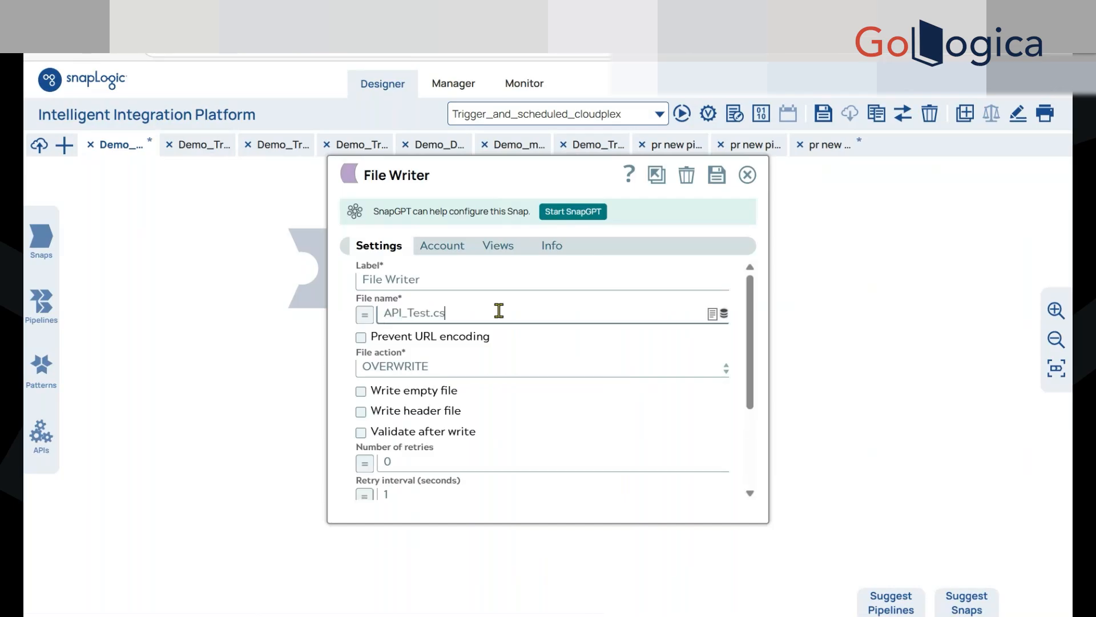
text(v)
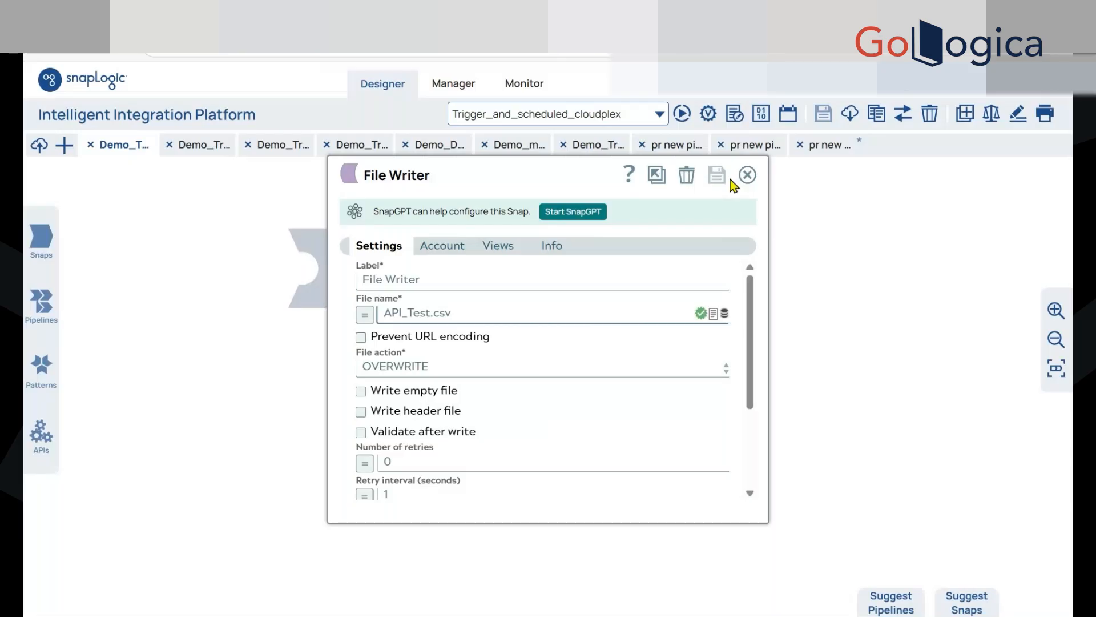
click(748, 177)
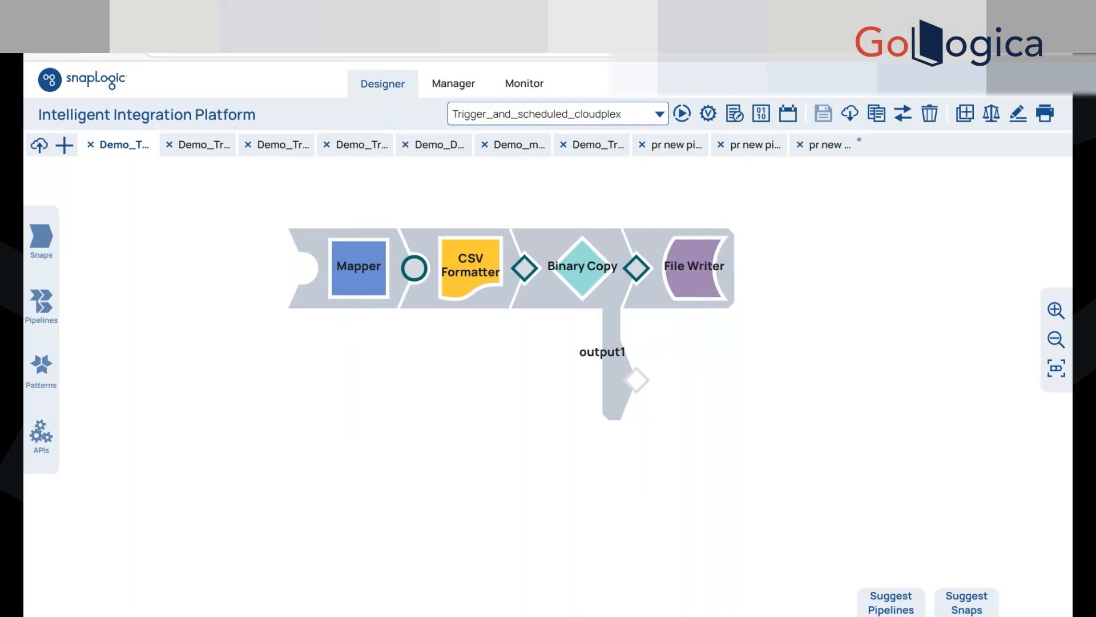
View the POST request's query parameters in Postman and return to SnapLogic Designer
click(816, 16)
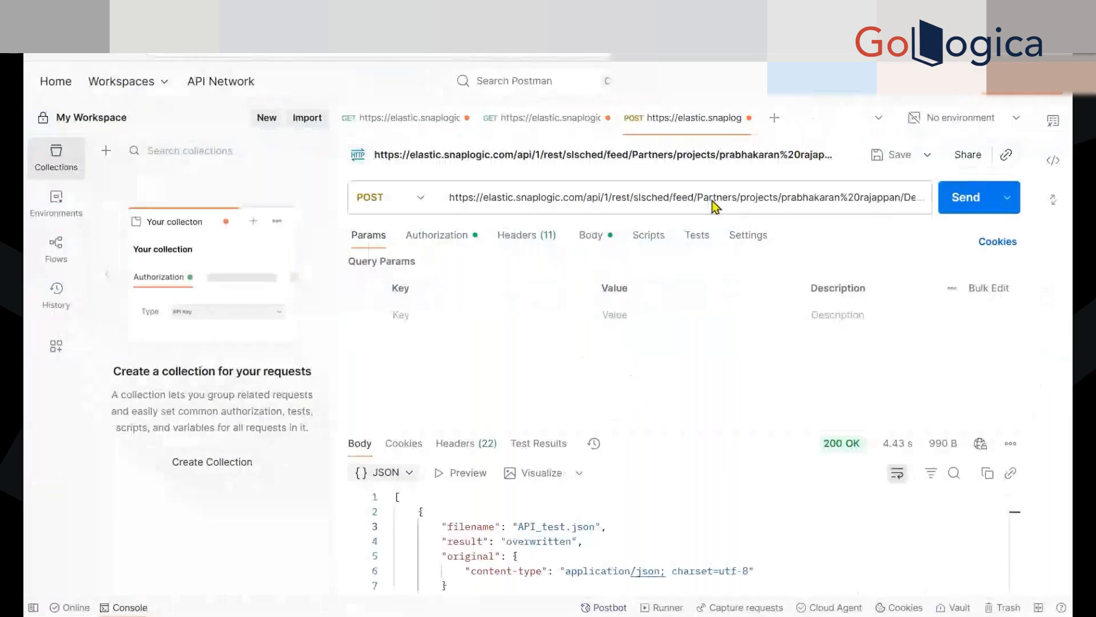
drag(687, 429, 687, 363)
click(605, 16)
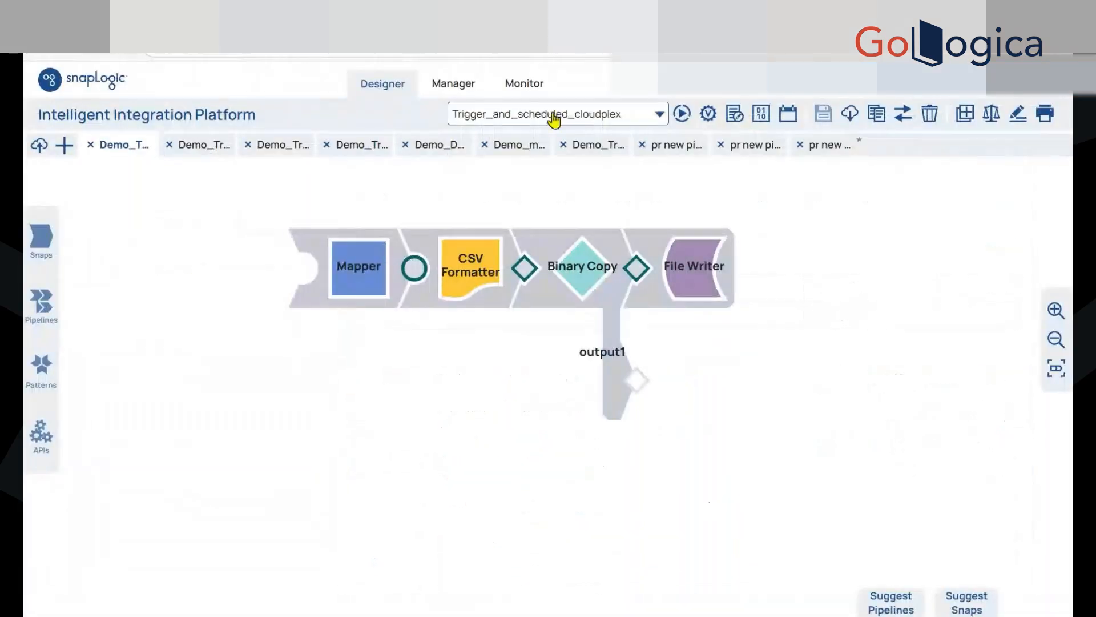
Add a pipeline parameter with the key filename and the value API_test.csv
click(791, 211)
click(792, 339)
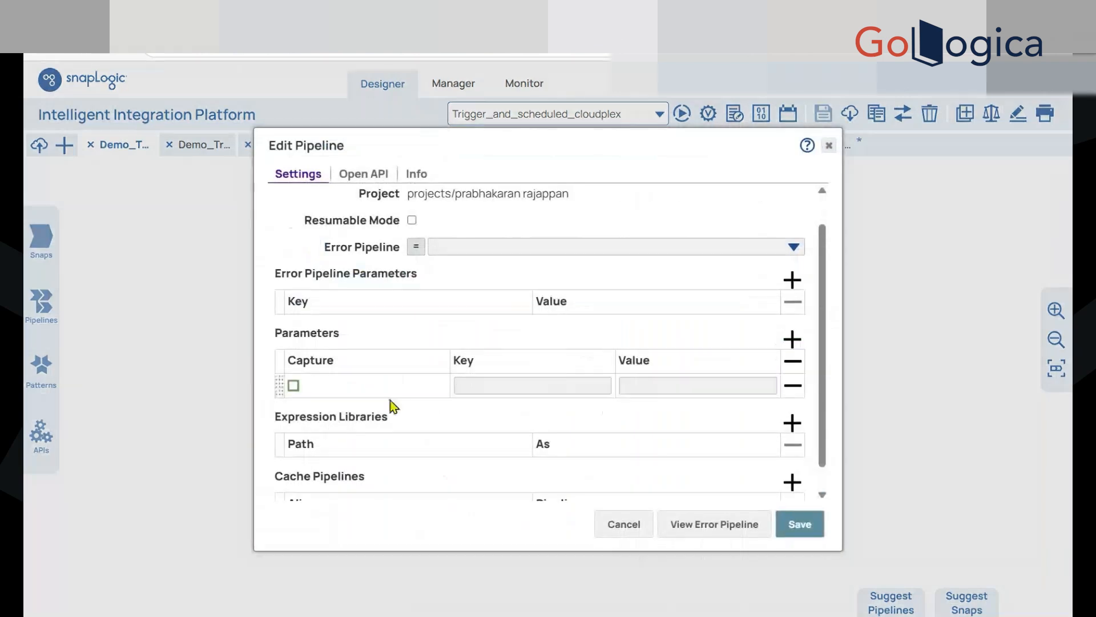
click(469, 387)
text(filename)
click(674, 376)
click(664, 387)
text(API_test.csv)
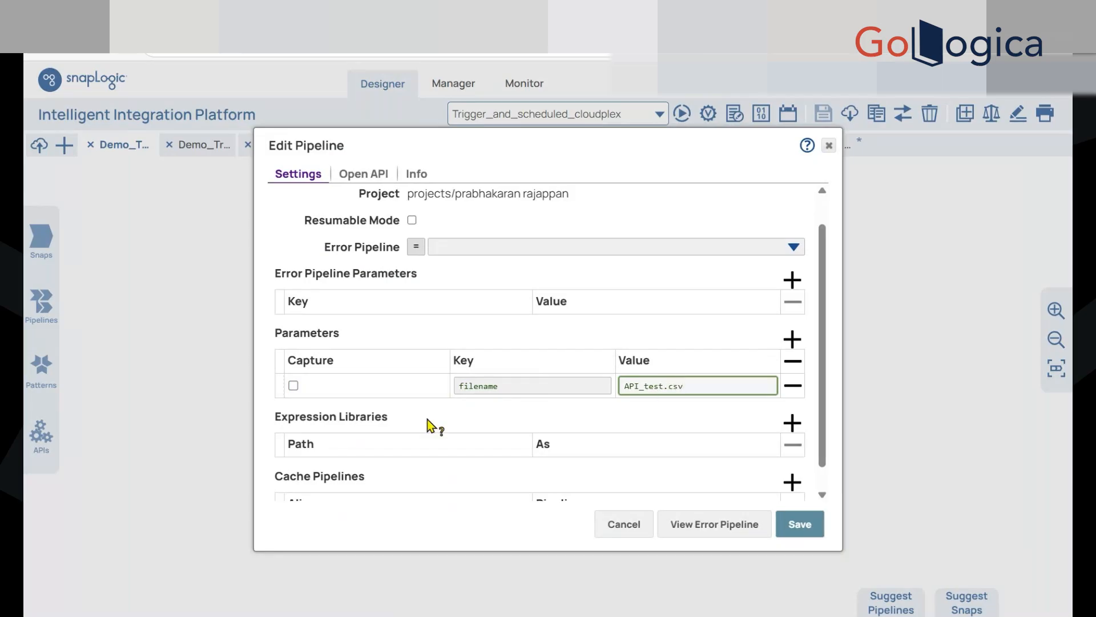
Enable Capture for the filename parameter, copy its value, and save the pipeline settings
click(293, 387)
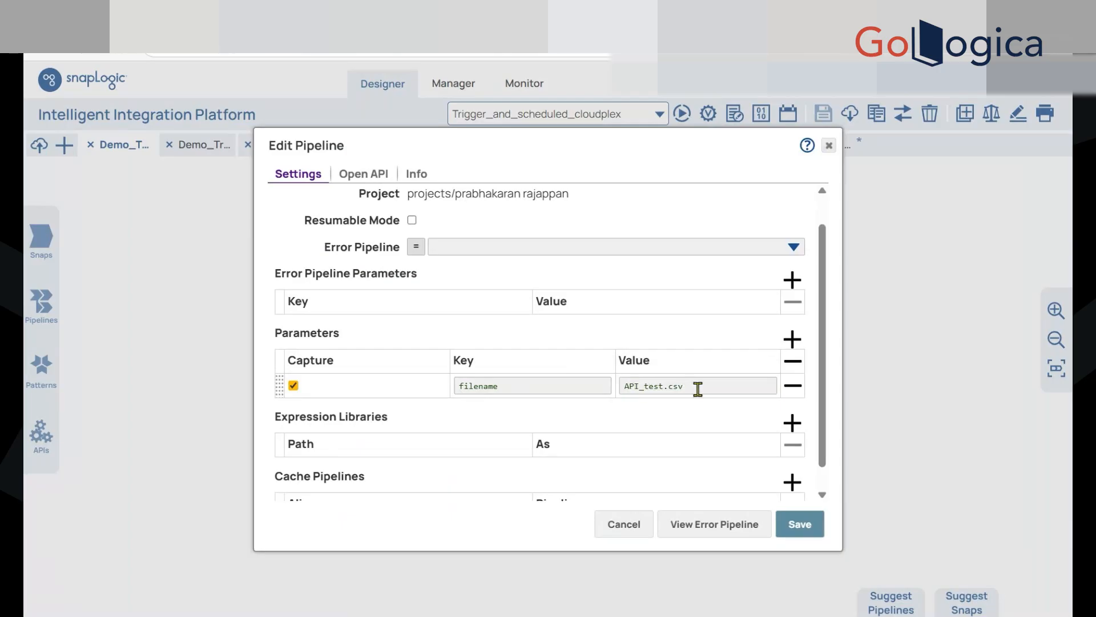
drag(697, 387, 625, 386)
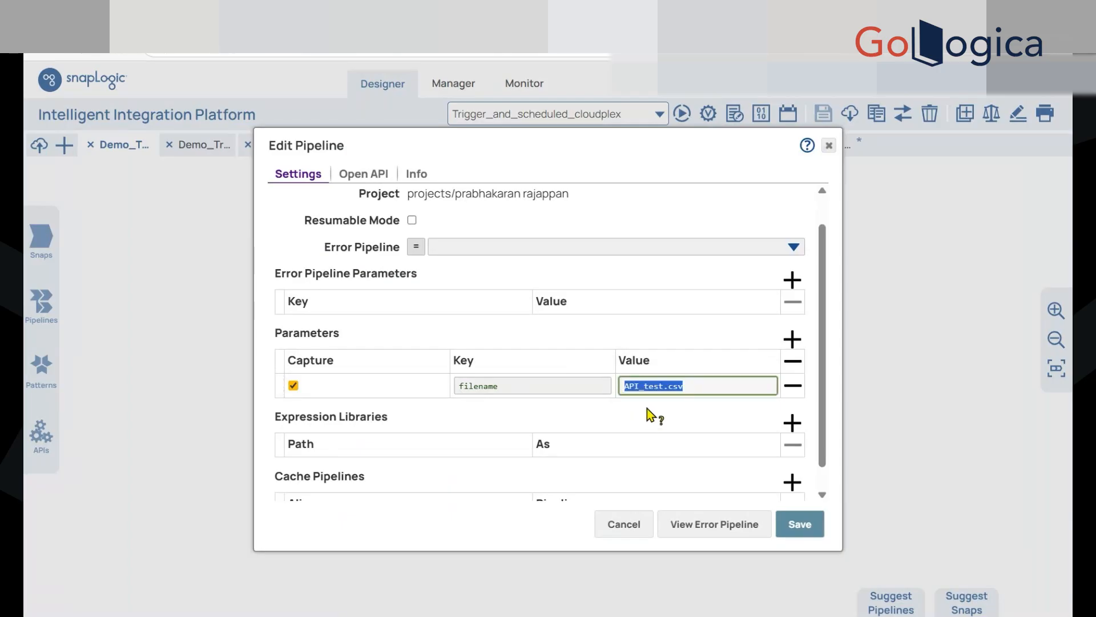
click(646, 409)
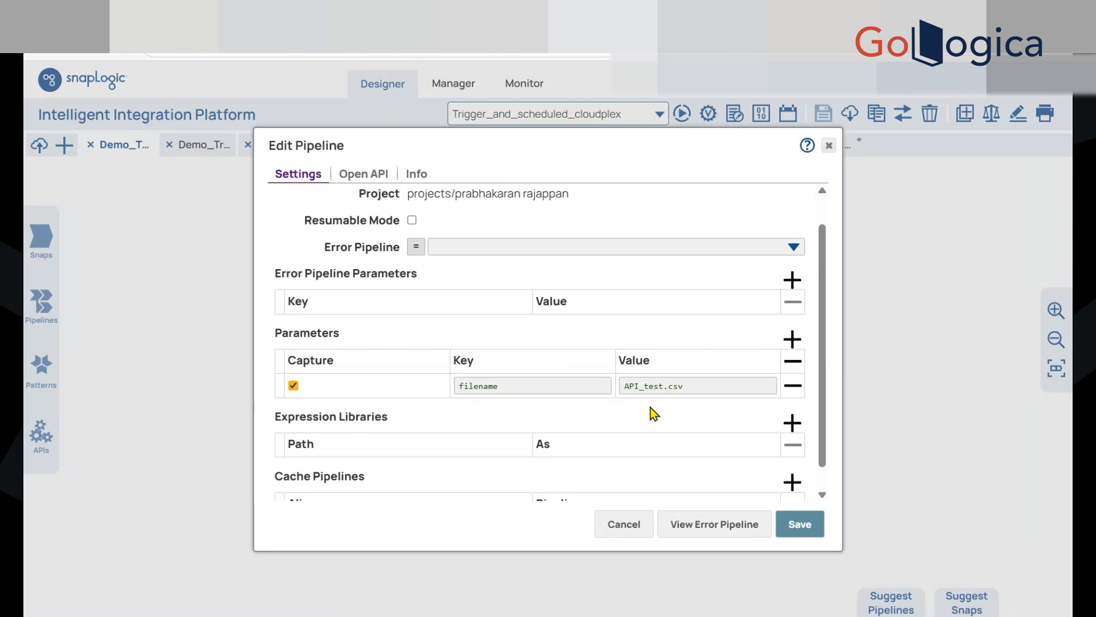
click(800, 525)
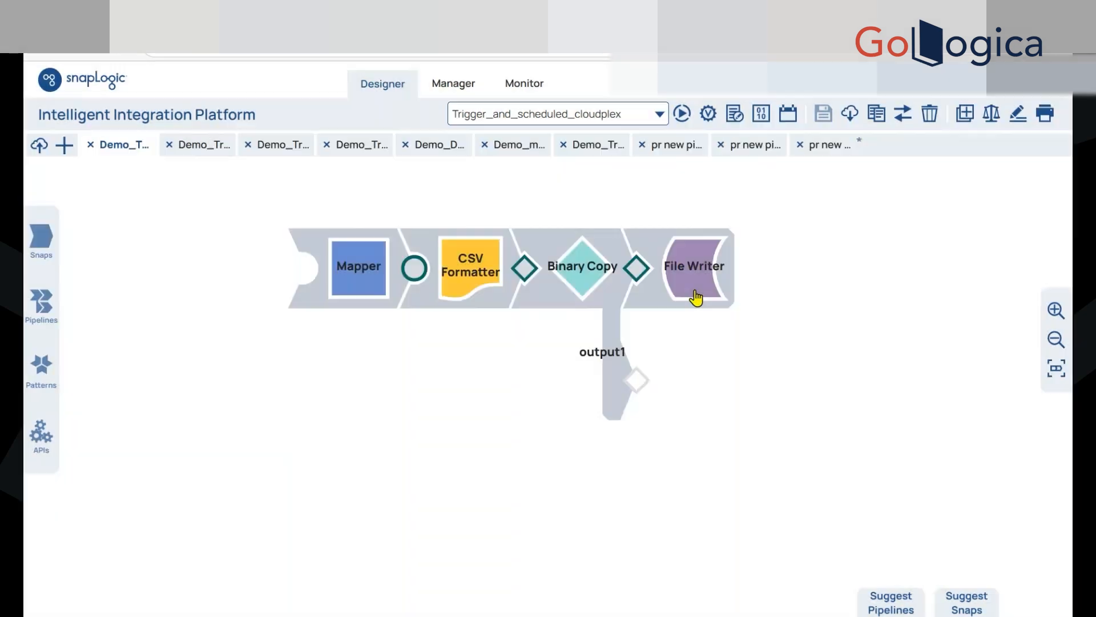
Replace the File Writer's file name with the pipeline parameter expression _filename and save the snap
click(690, 294)
triple_click(410, 315)
key(BackSpace)
click(365, 315)
click(724, 316)
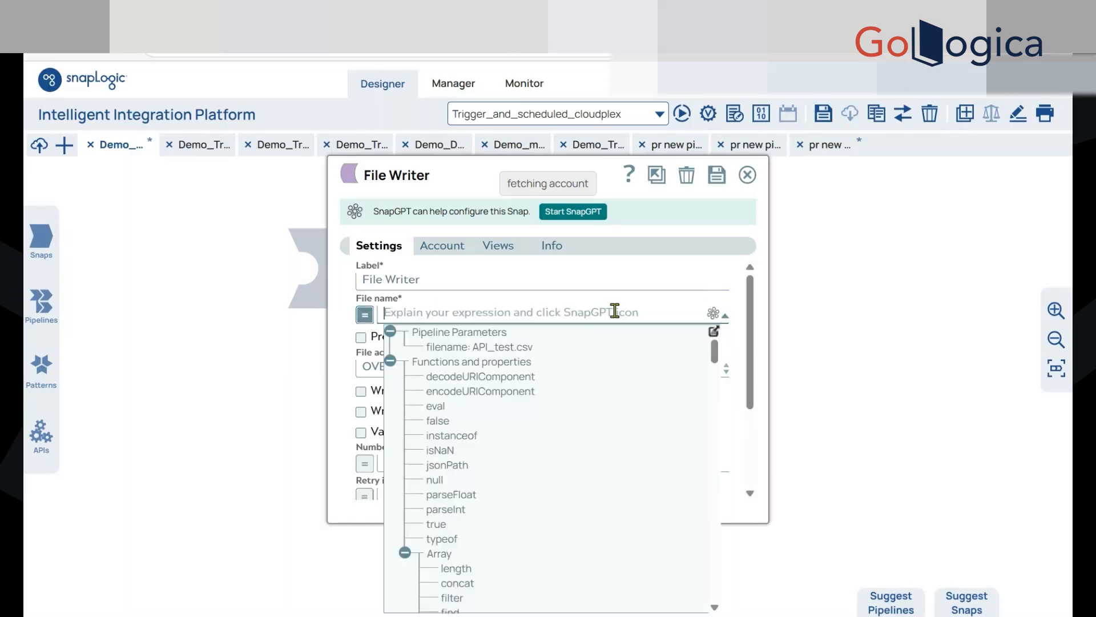
click(448, 349)
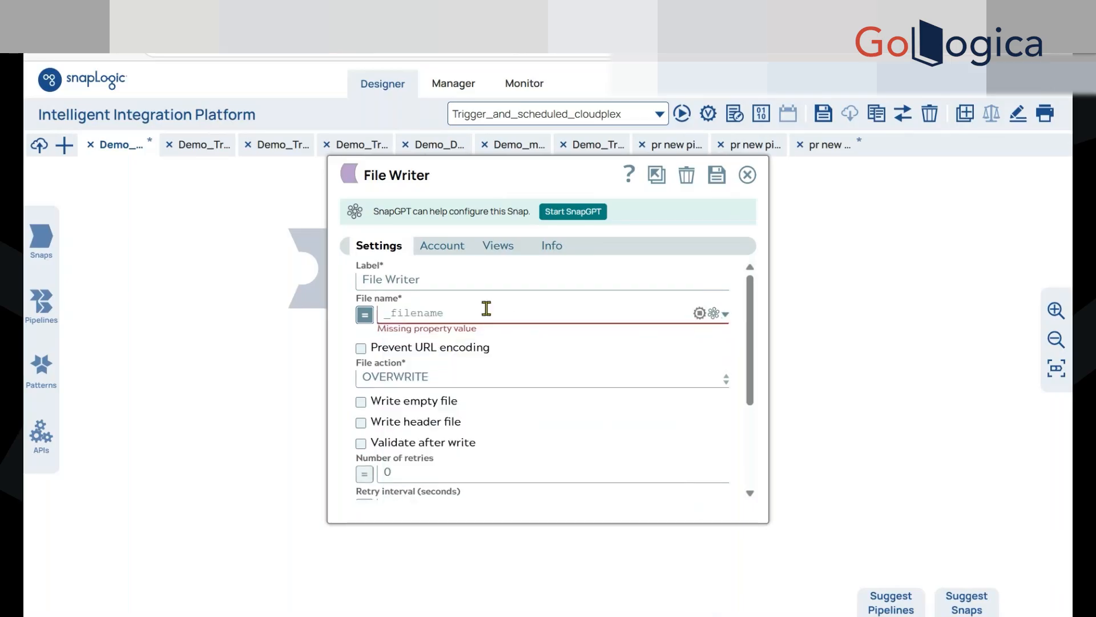
drag(391, 314, 384, 314)
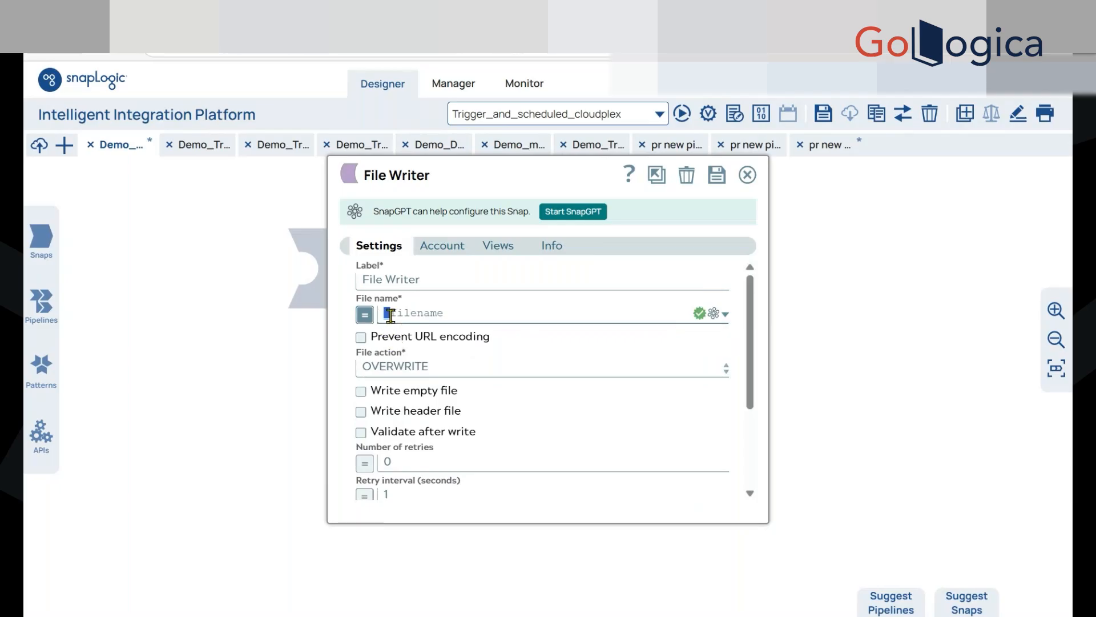
click(390, 315)
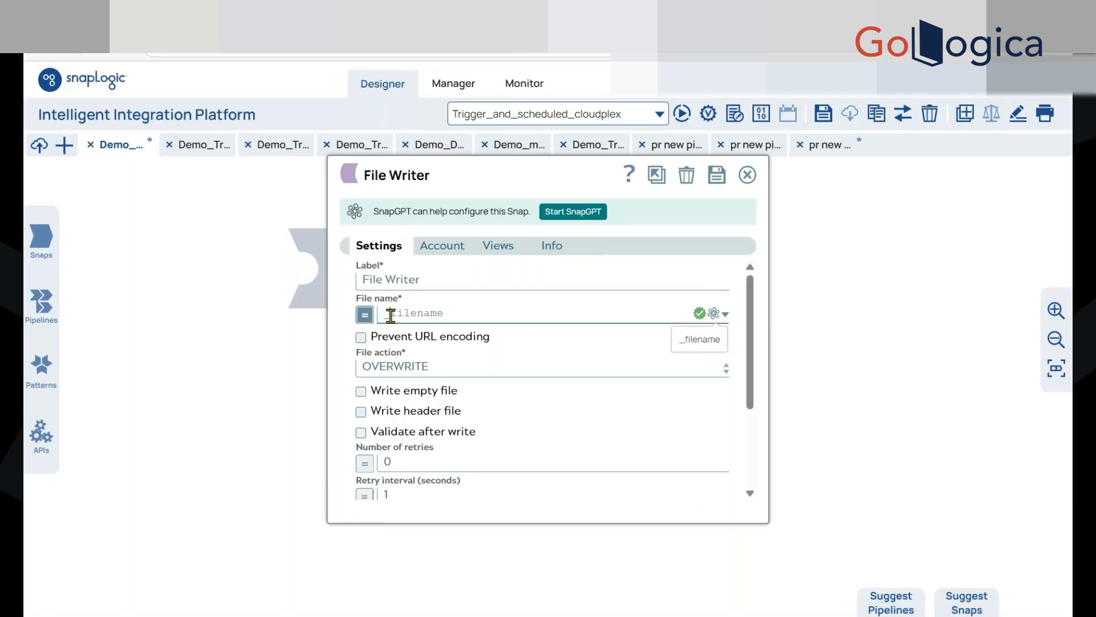
click(718, 178)
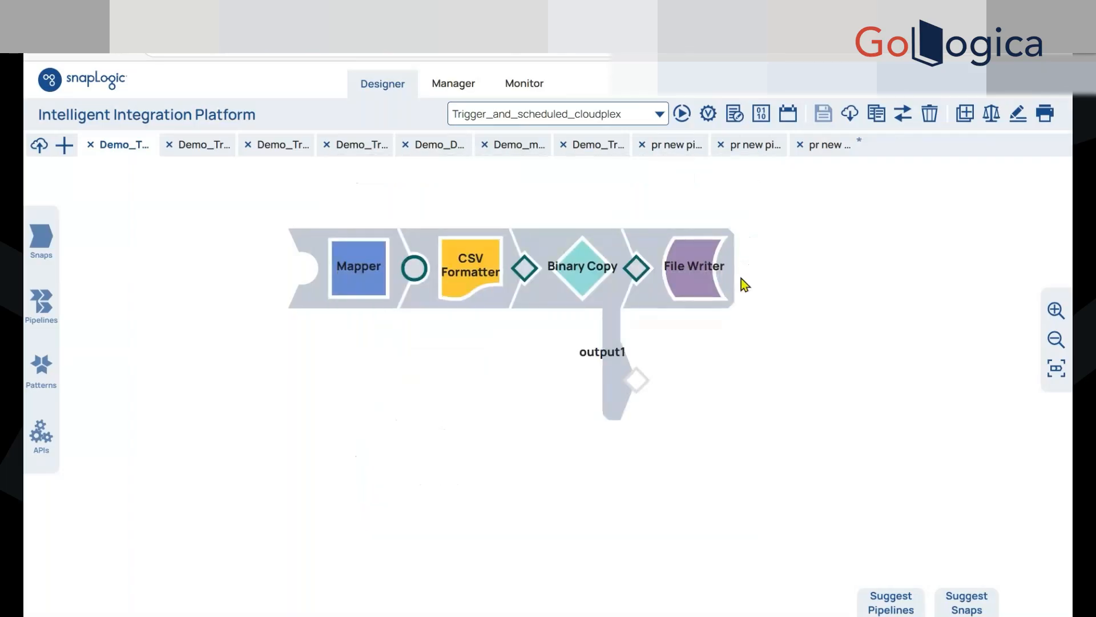
Clear the default value of the filename parameter in the pipeline settings and save them
click(737, 114)
click(666, 417)
key(ctrl+a)
key(ctrl+c)
key(BackSpace)
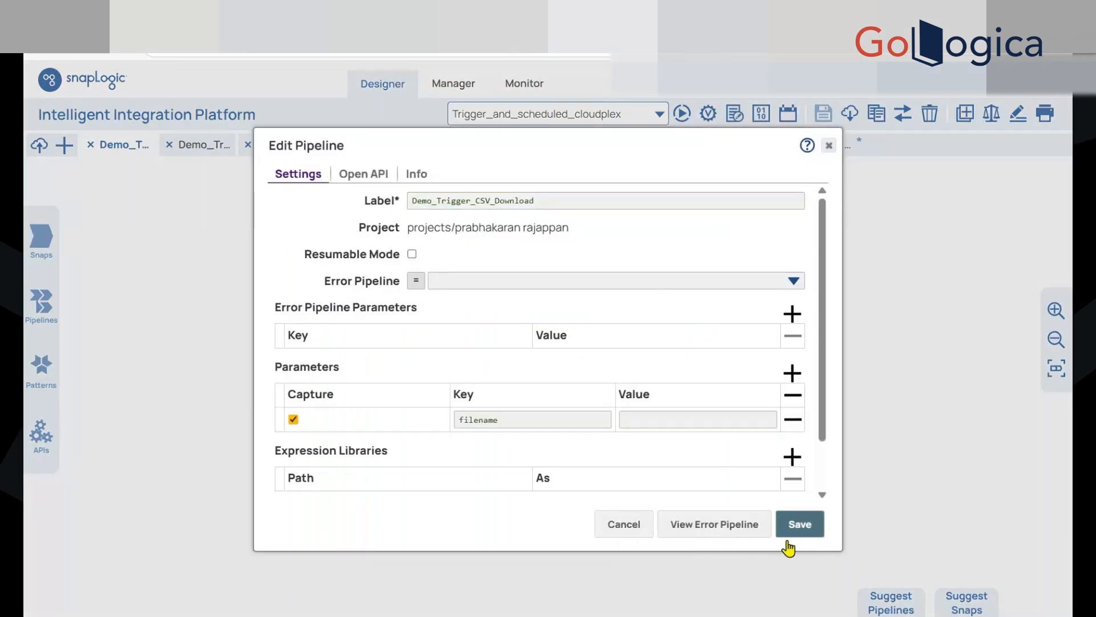
click(797, 523)
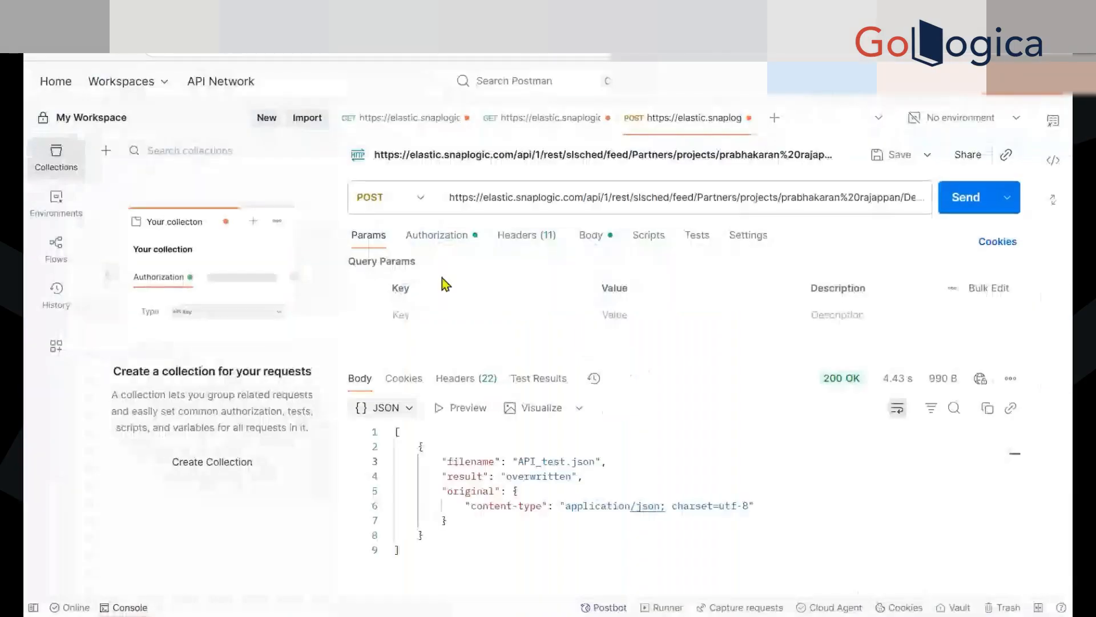
Switch to Postman and add a query parameter filename with the value API_test.csv to the POST request
click(458, 321)
text(filename)
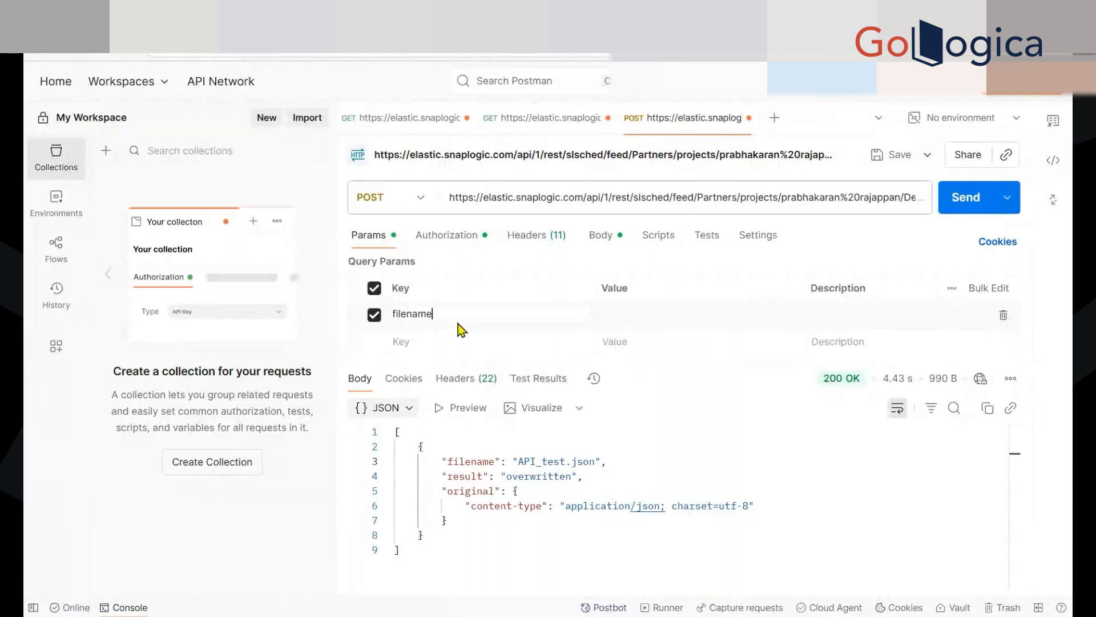
click(617, 313)
key(ctrl+v)
Return to SnapLogic Designer and create a triggered task named Demo_Trigger_CSV_Download_Task, copying its bearer token before saving
key(ctrl+Tab)
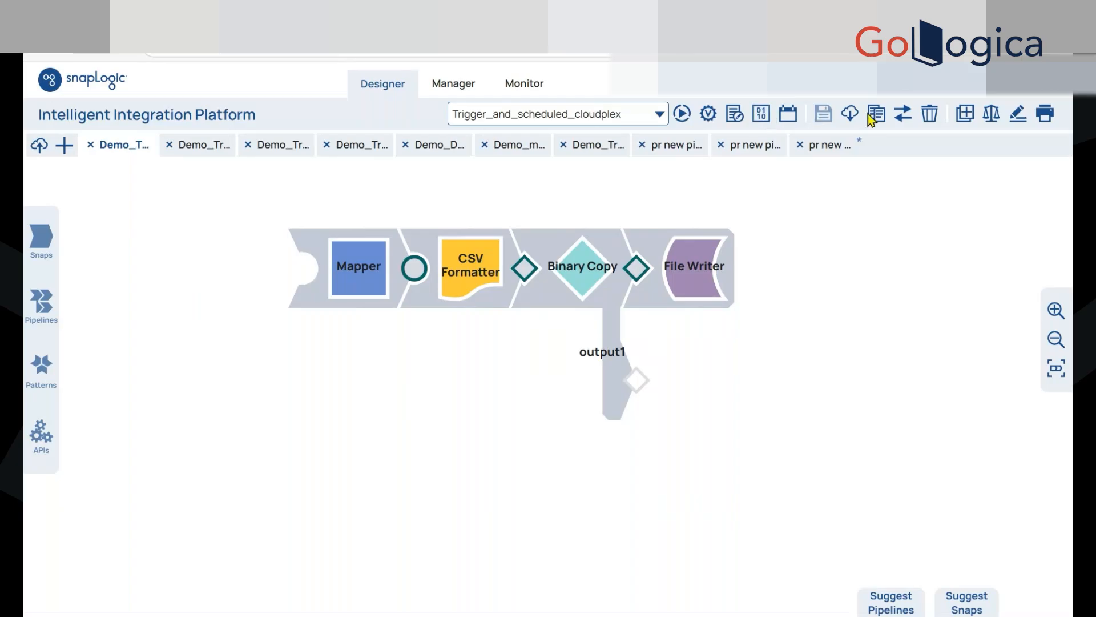
click(895, 117)
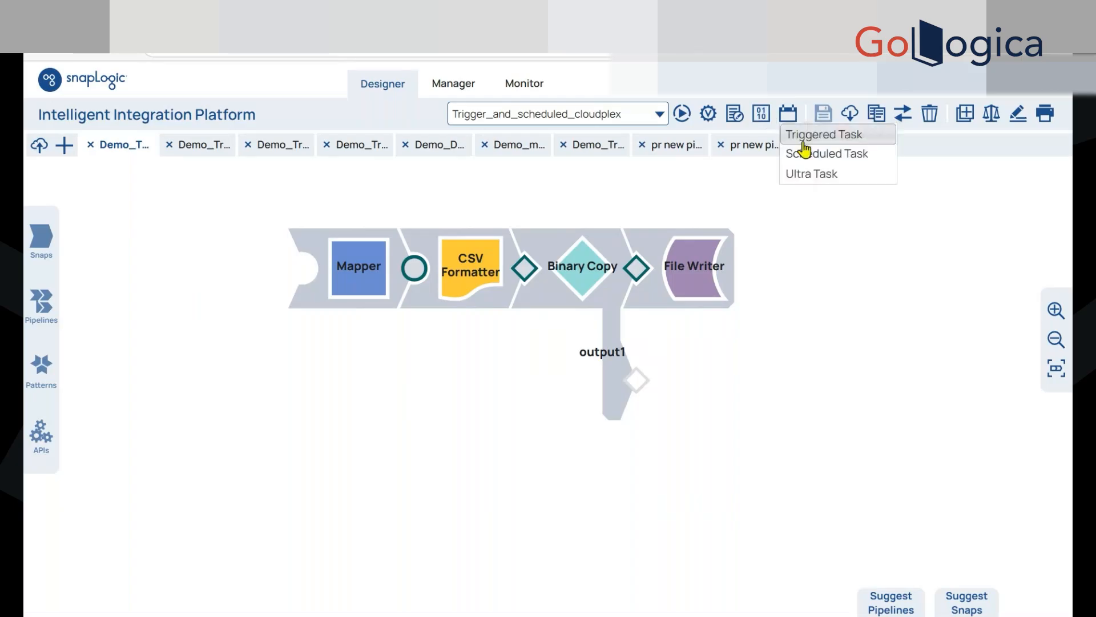
click(799, 142)
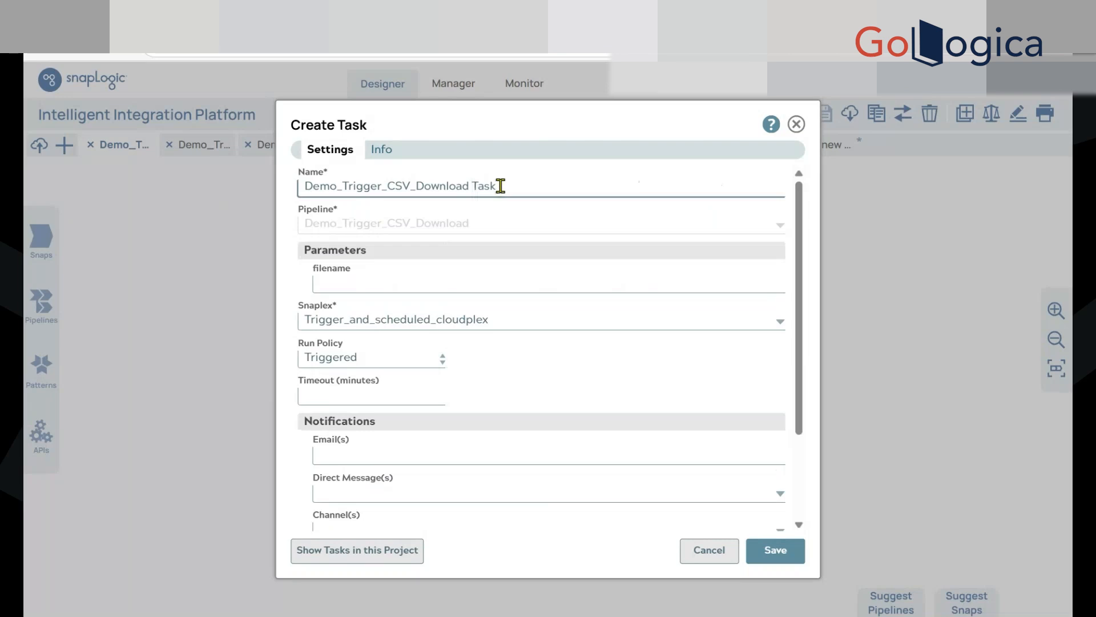
scroll(517, 357, down, 3)
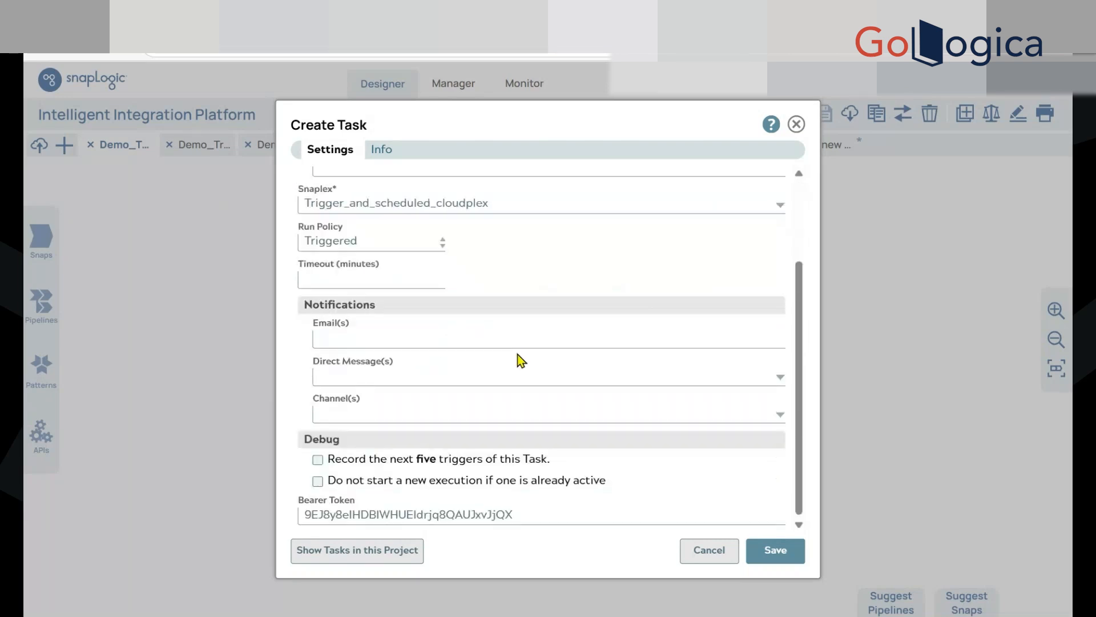
click(445, 514)
key(ctrl+a)
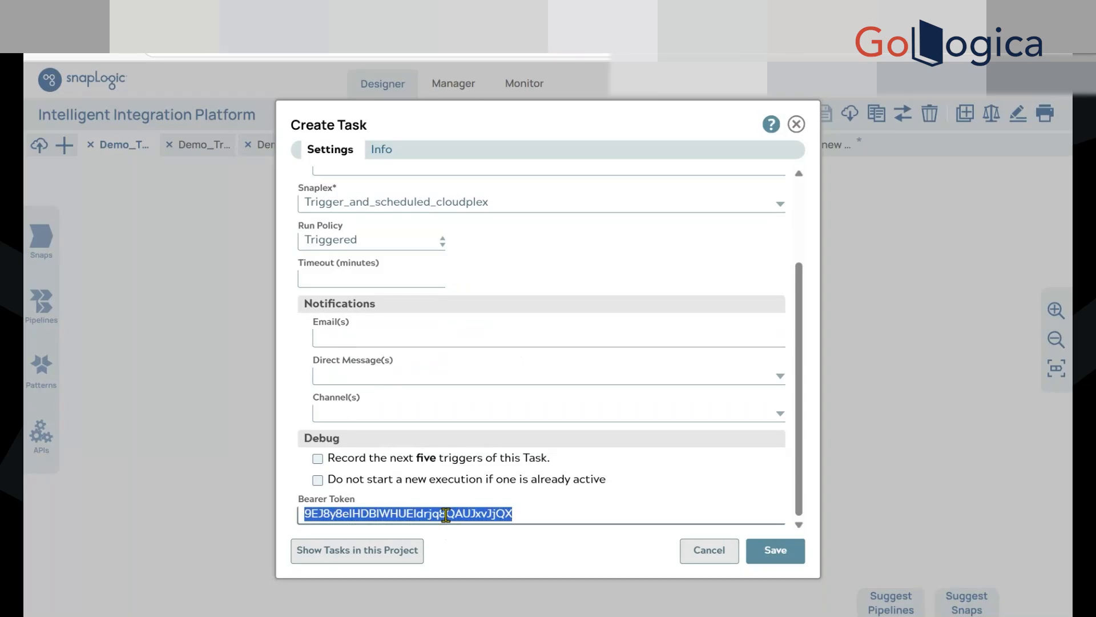
scroll(577, 453, up, 3)
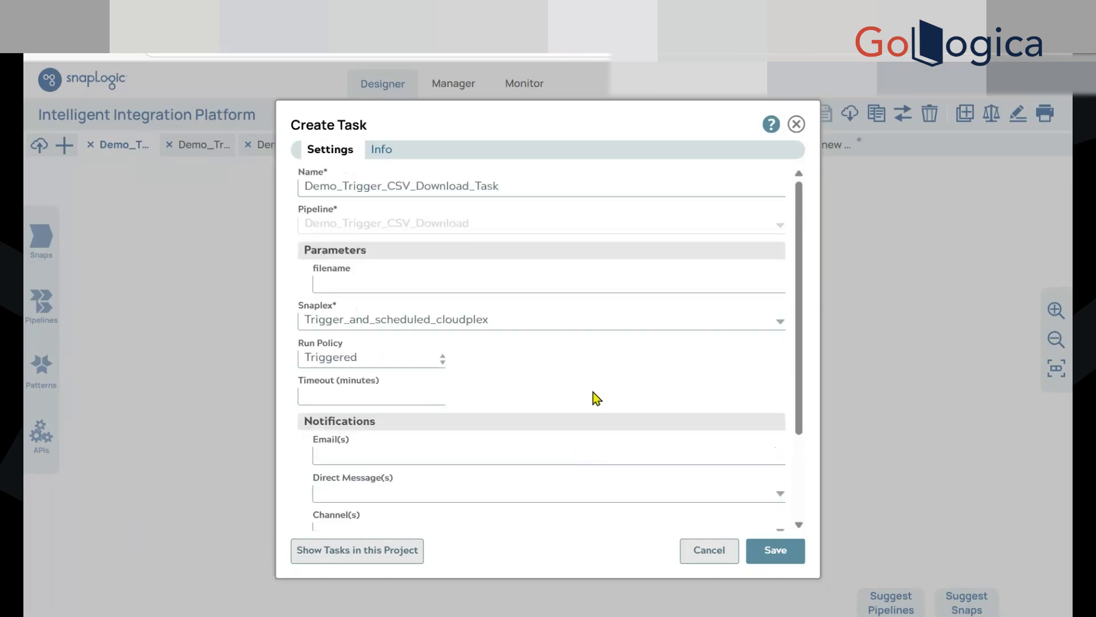
click(777, 548)
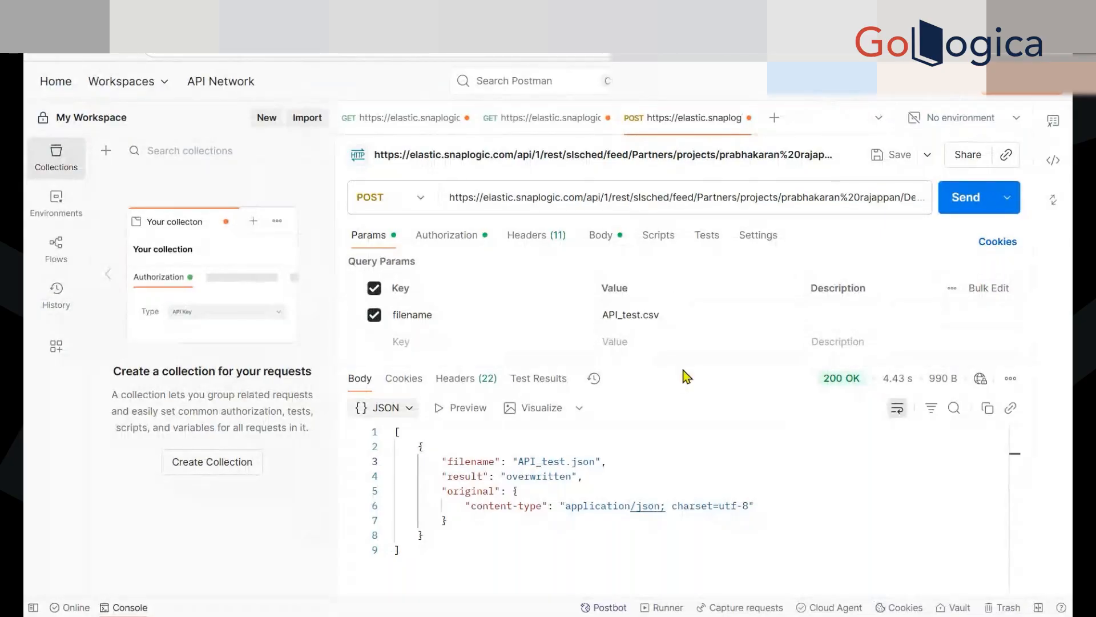
Open the Demo_Trigger_CSV_Download_Task details in SnapLogic Manager and copy the task's cloud URL
drag(684, 371, 690, 412)
click(575, 197)
key(ctrl+a)
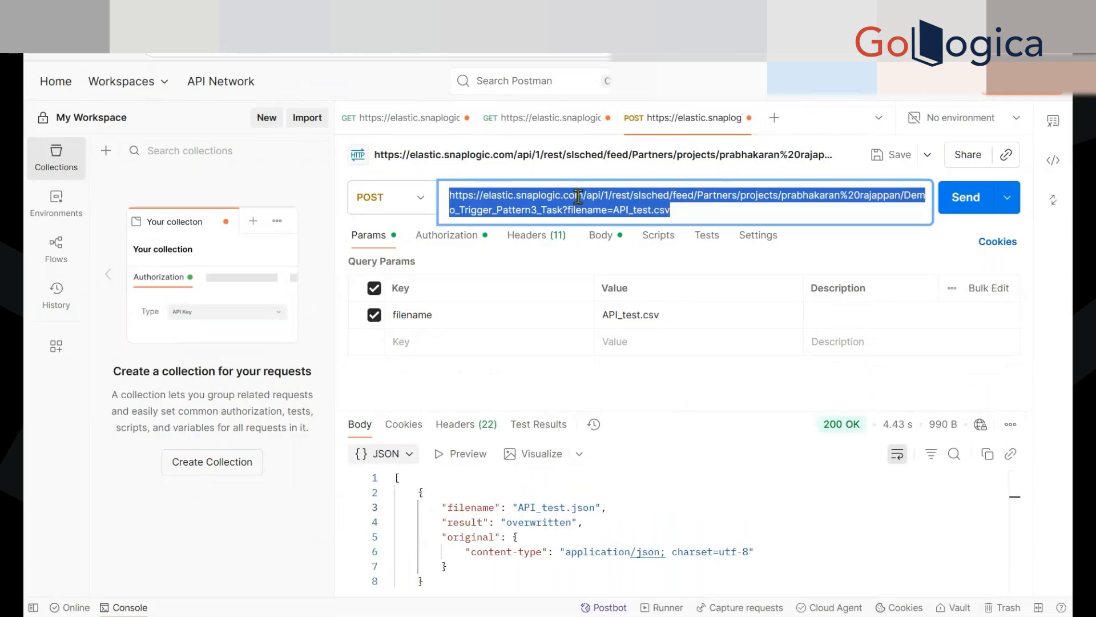
key(ctrl+shift+Tab)
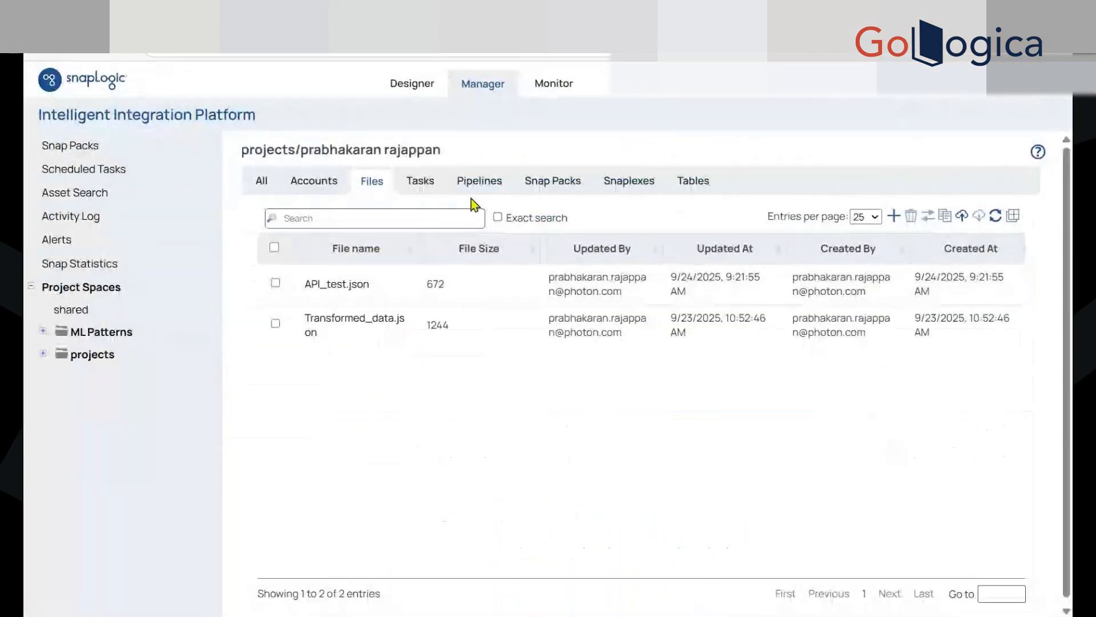
click(432, 185)
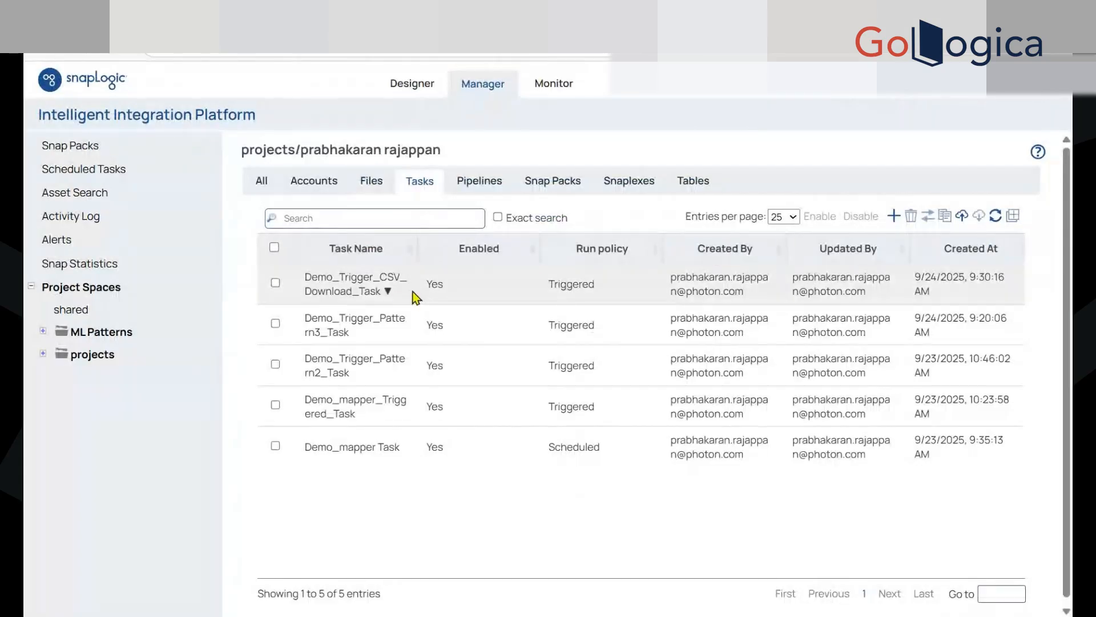
click(385, 291)
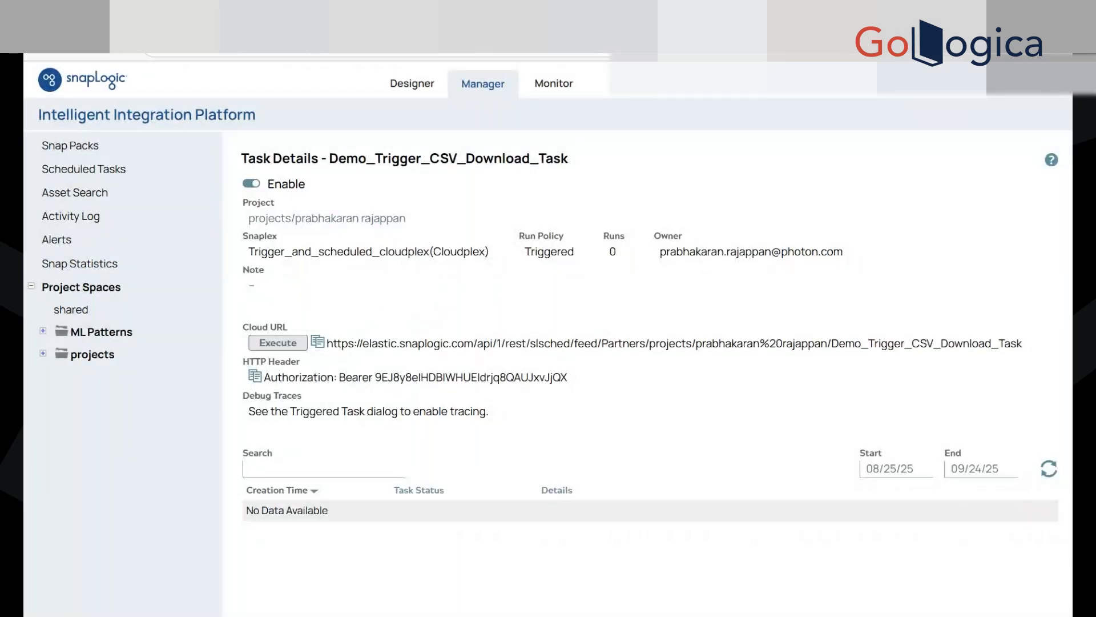
Switch to Postman, replace the POST request's URL with the copied cloud URL, and open the request body
key(alt+Tab)
key(ctrl+a)
text(https://elastic.snaplogic.com/api/1/rest/slsched/feed/Partners/projects/prabhakaran%20rajappan/Demo_Trigger_CSV_Download_Task)
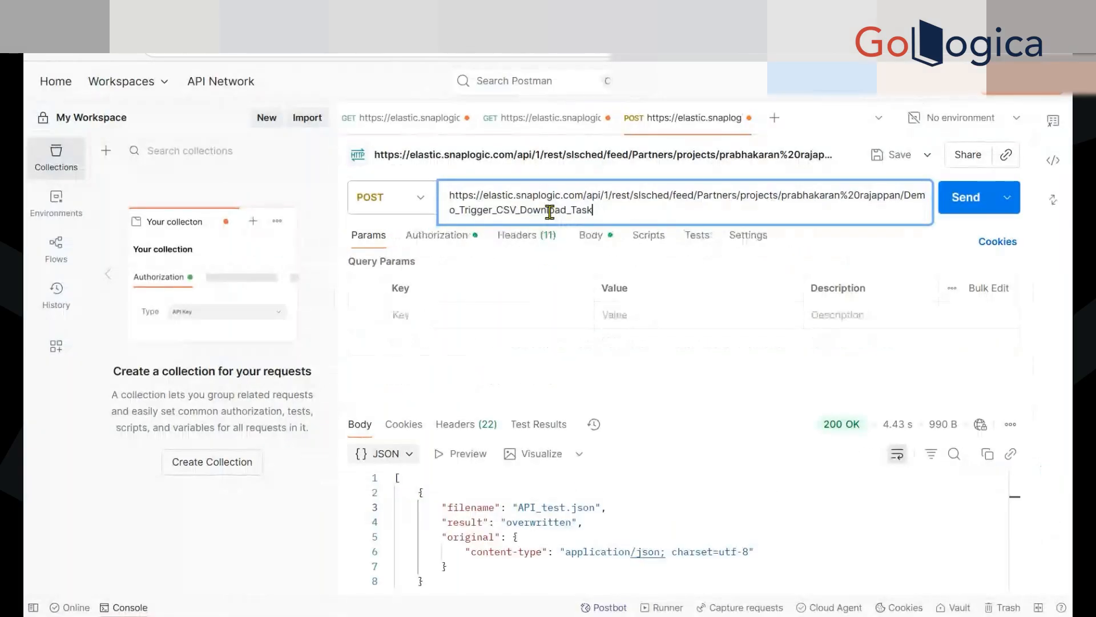
click(596, 379)
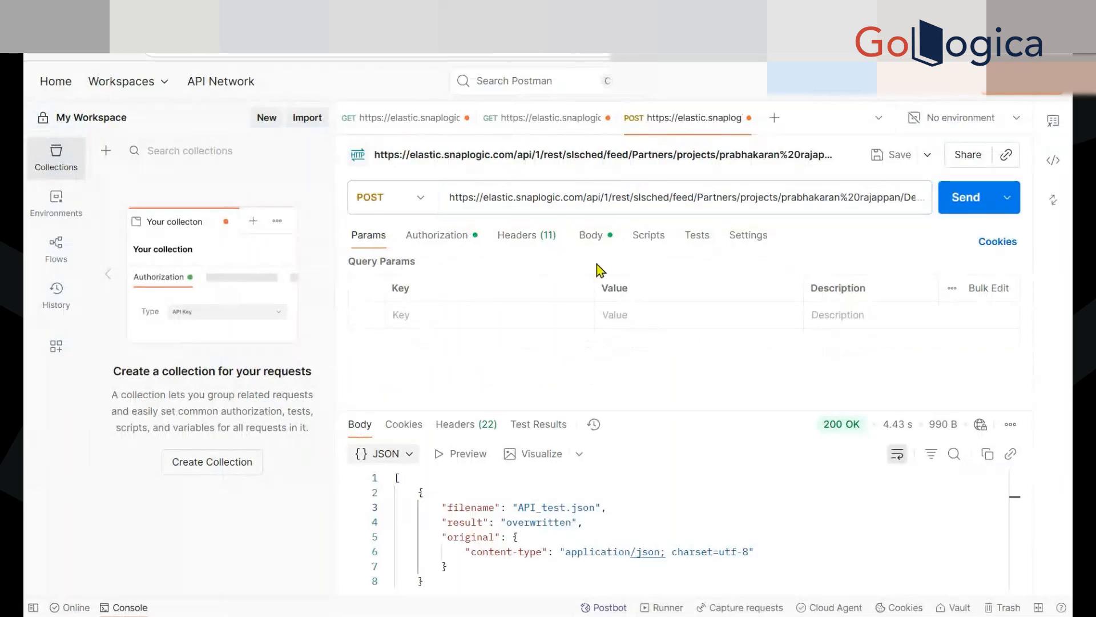
click(591, 235)
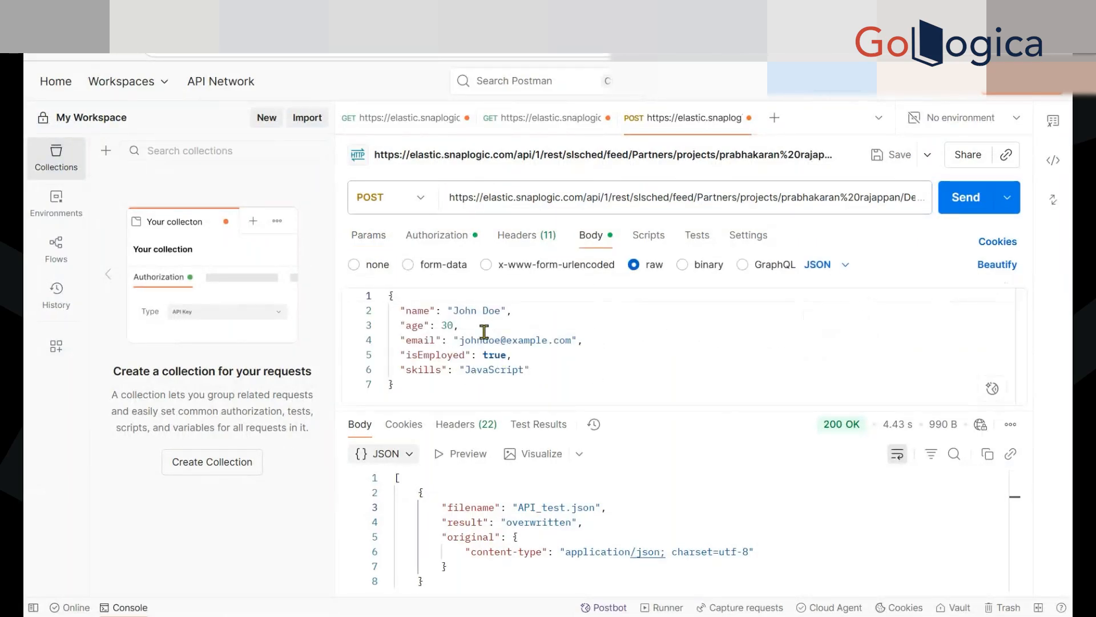
Copy the bearer token from the task details in SnapLogic Manager and paste it as the POST request's authorization token in Postman
click(445, 244)
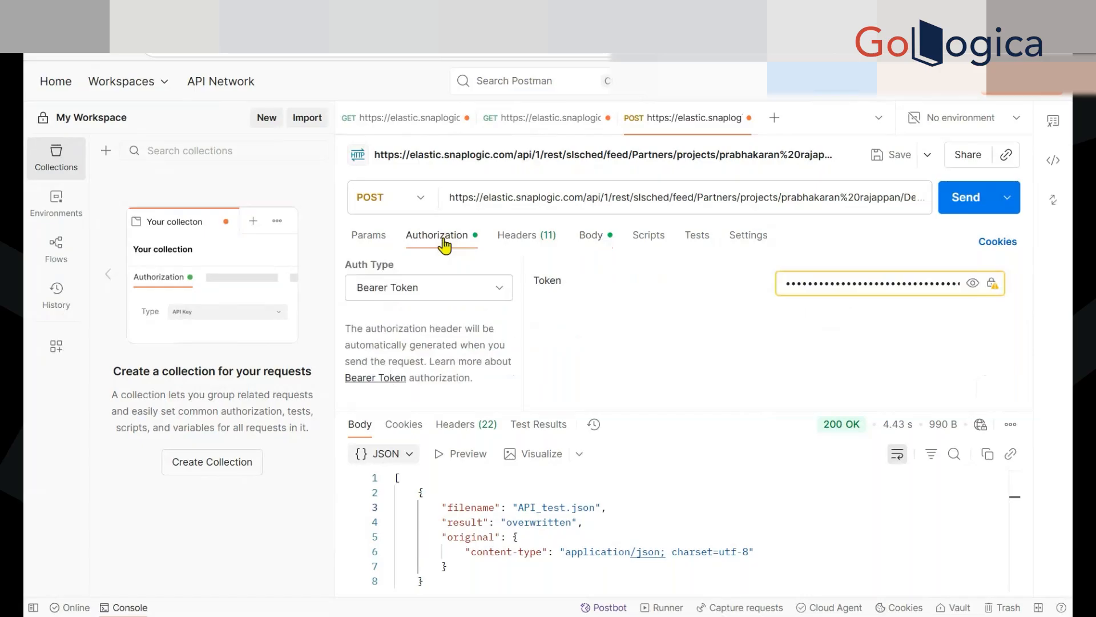
click(711, 15)
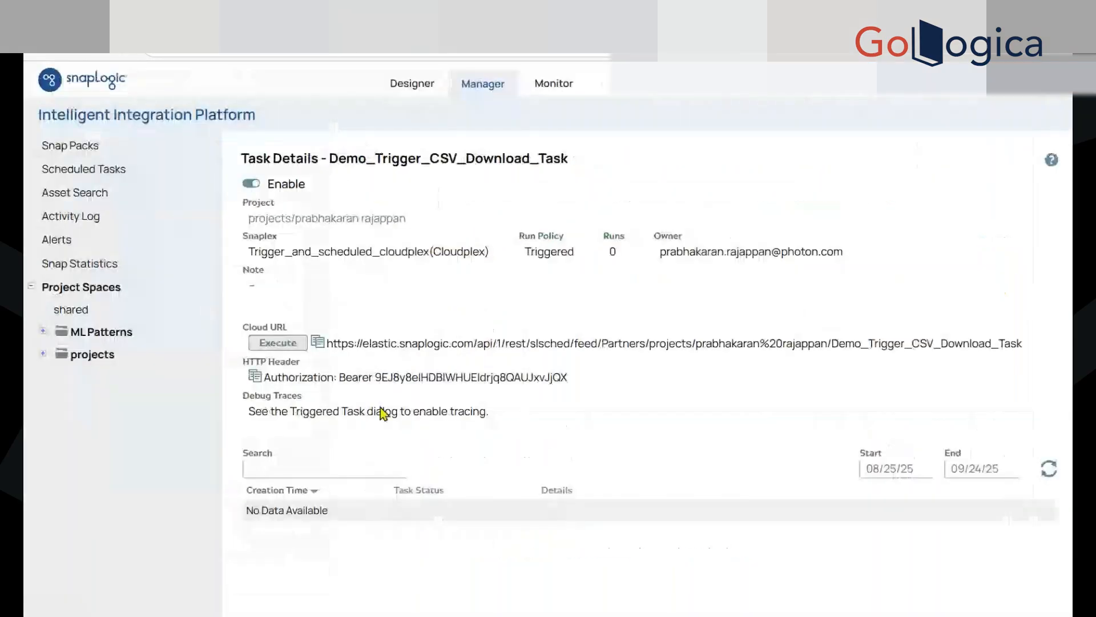
triple_click(404, 377)
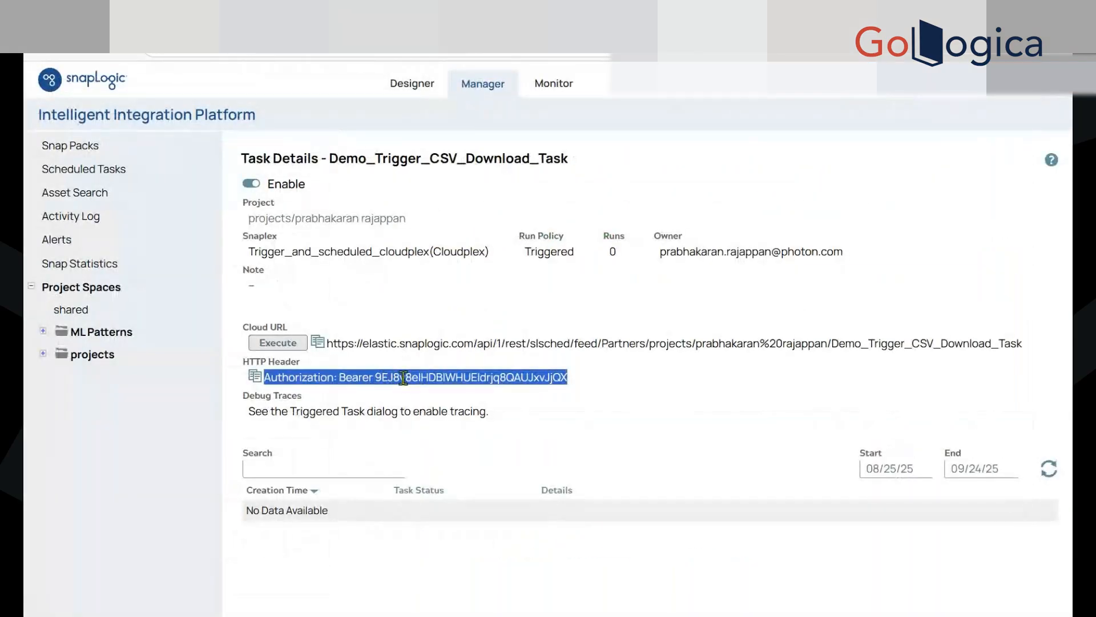
double_click(411, 377)
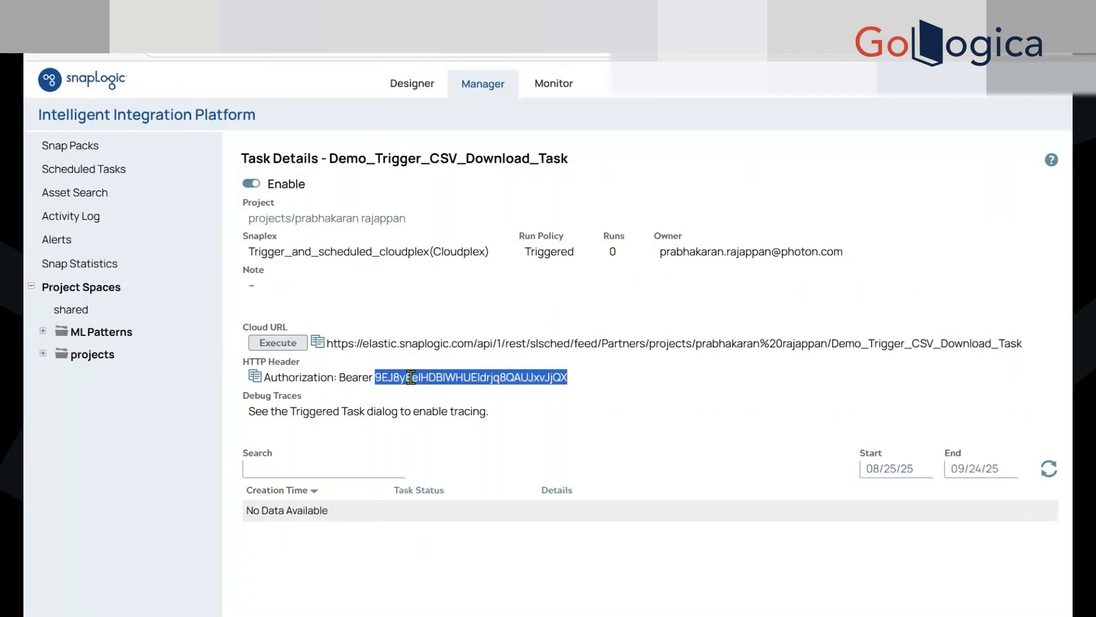
triple_click(409, 377)
double_click(403, 378)
key(alt+Tab)
double_click(859, 290)
key(ctrl+v)
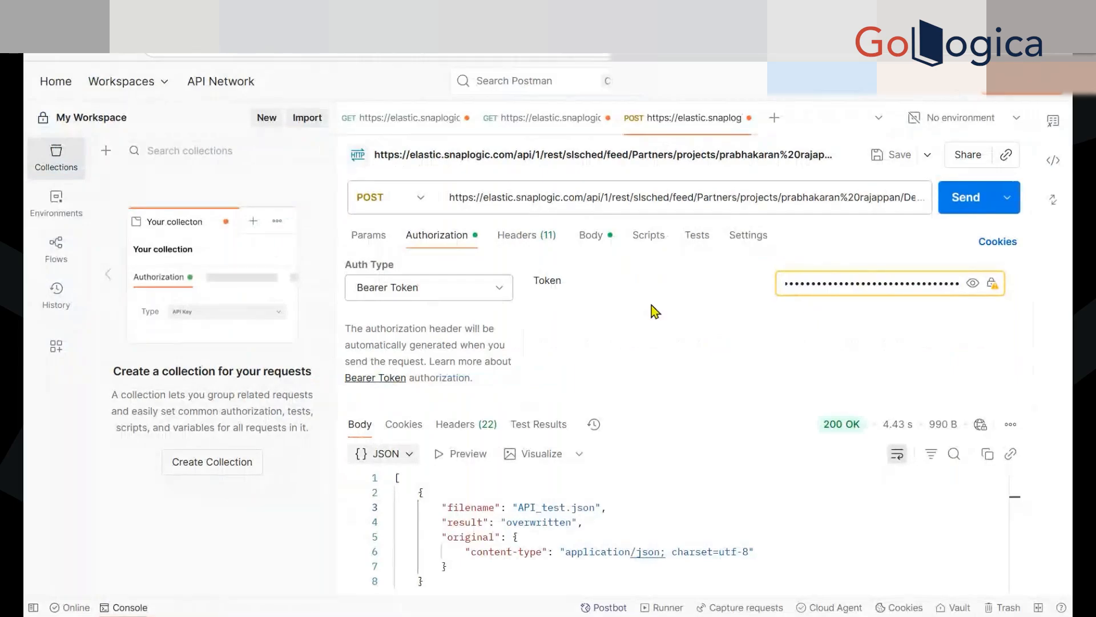
Add a query parameter to the POST request with the key filename and the value API_test.csv
click(368, 234)
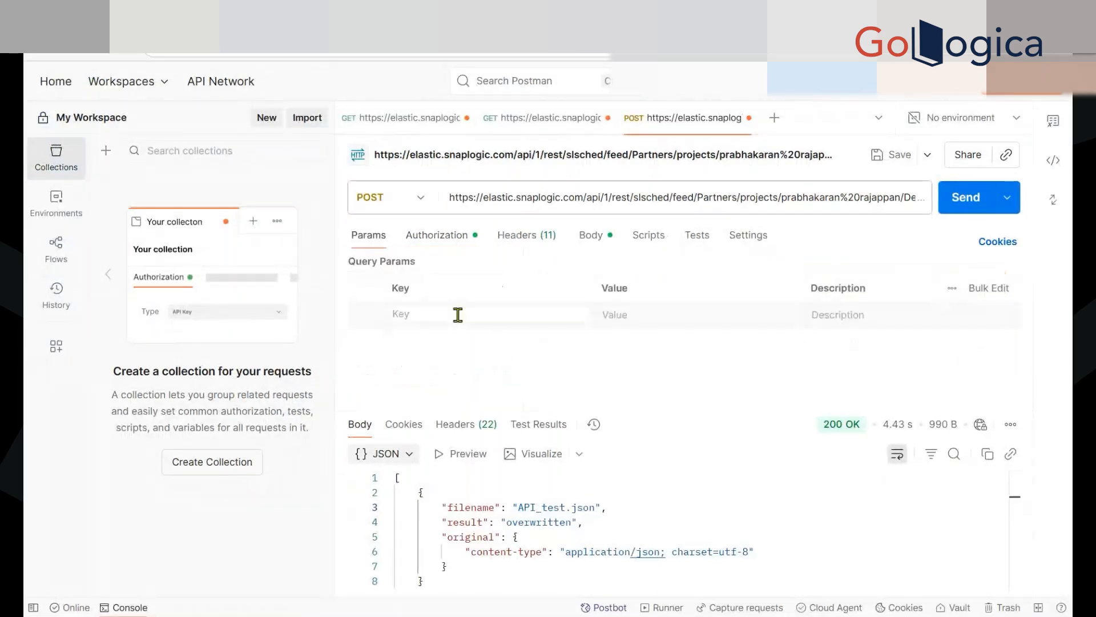
click(458, 315)
text(filename)
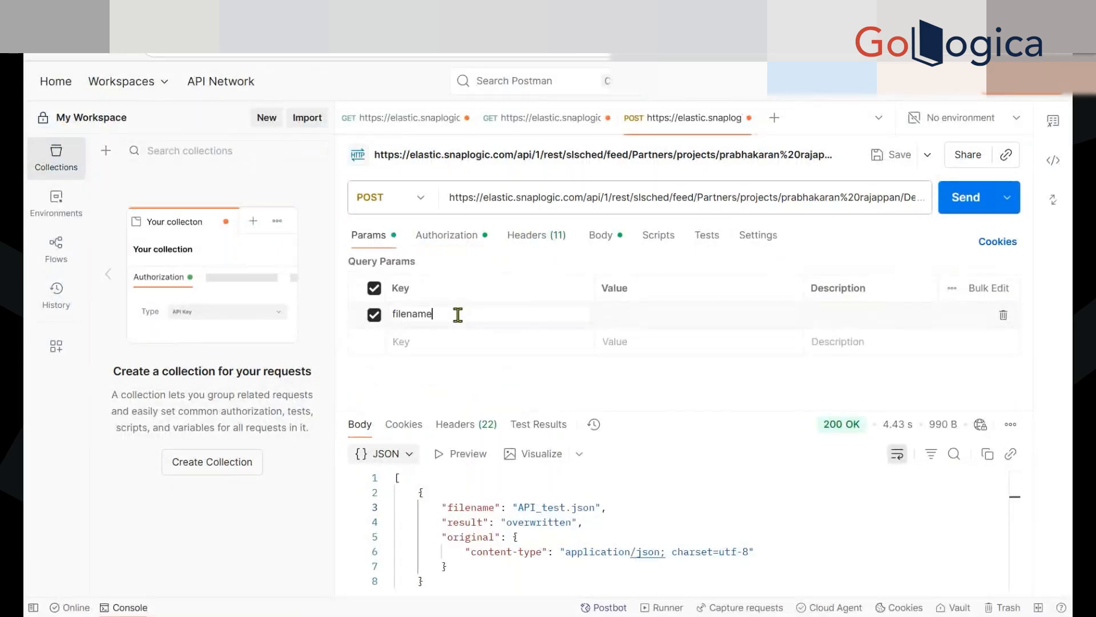
click(621, 313)
text(API_test.csv)
click(610, 383)
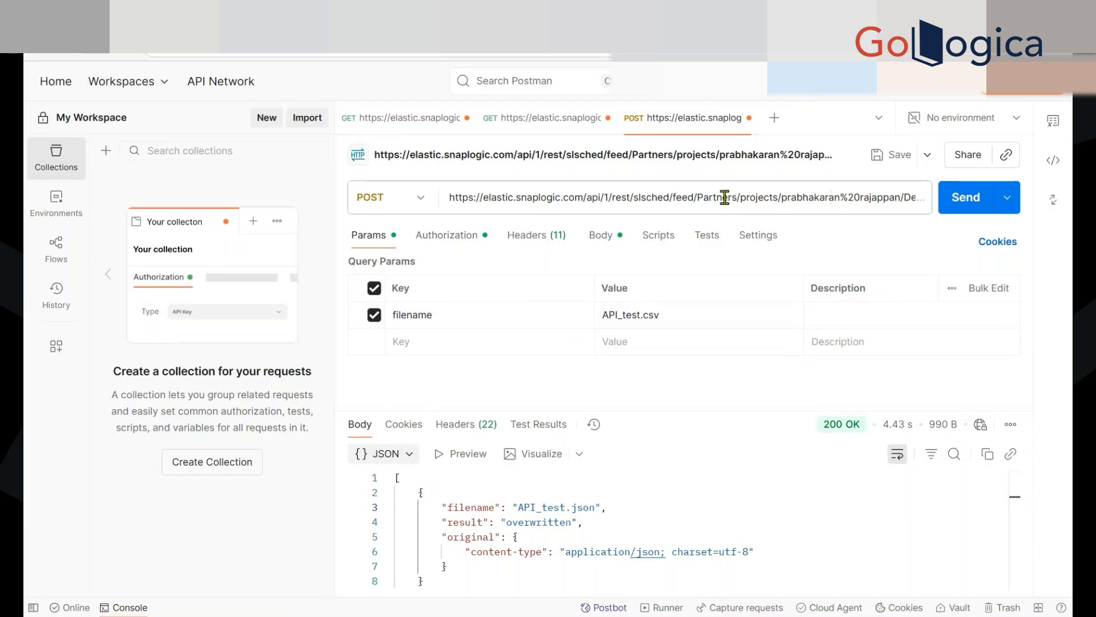
Check the POST request's full URL, authorization and JSON body, and send it to the triggered task
click(634, 197)
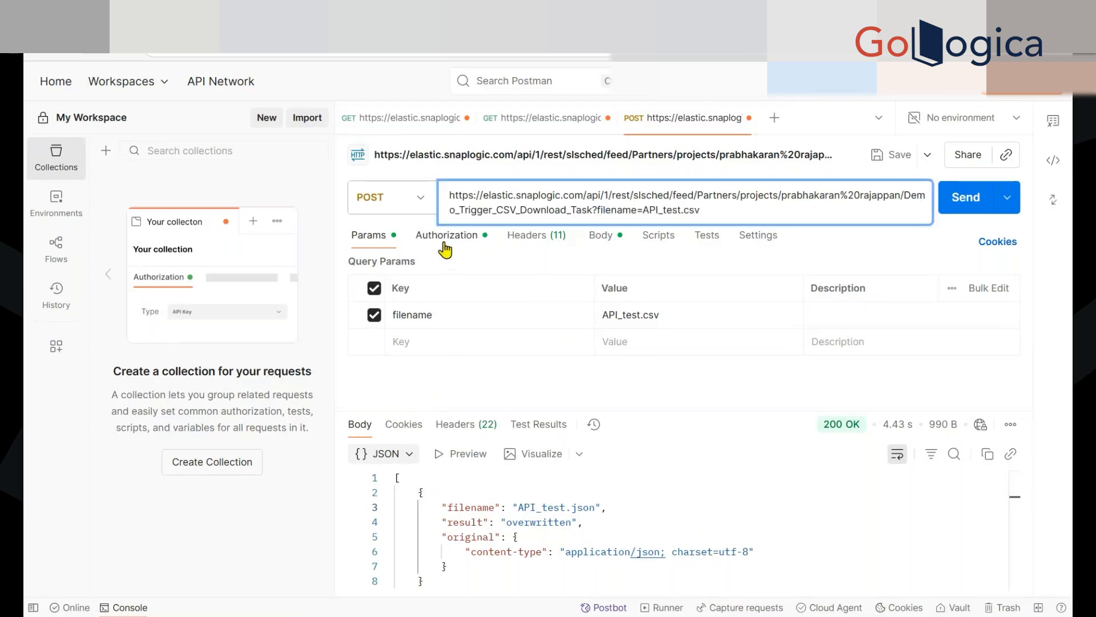
click(446, 237)
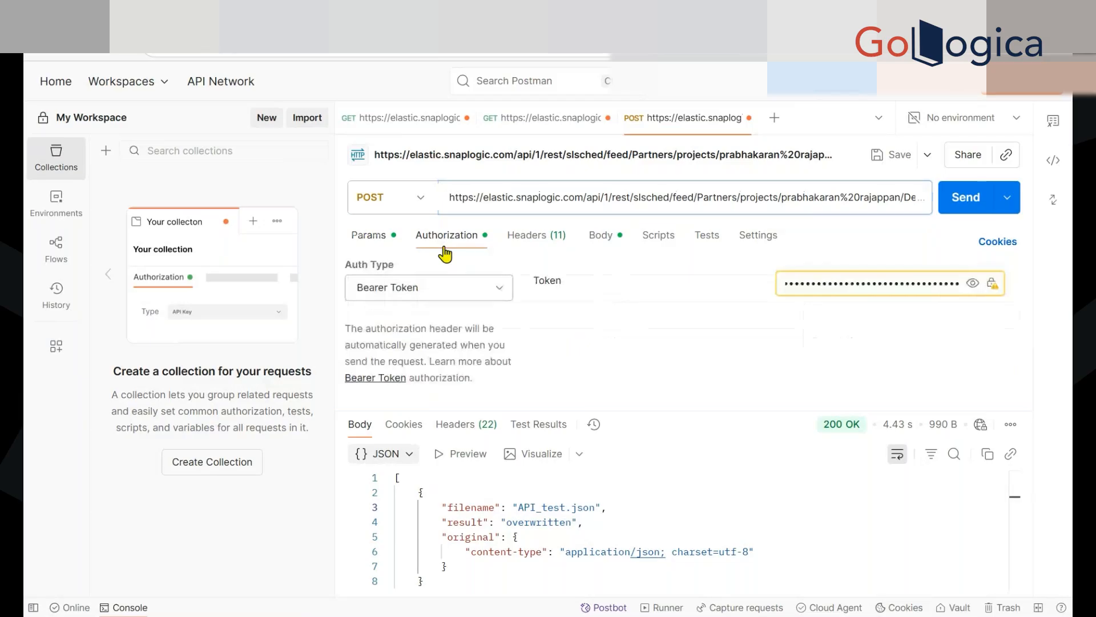
click(601, 236)
click(532, 369)
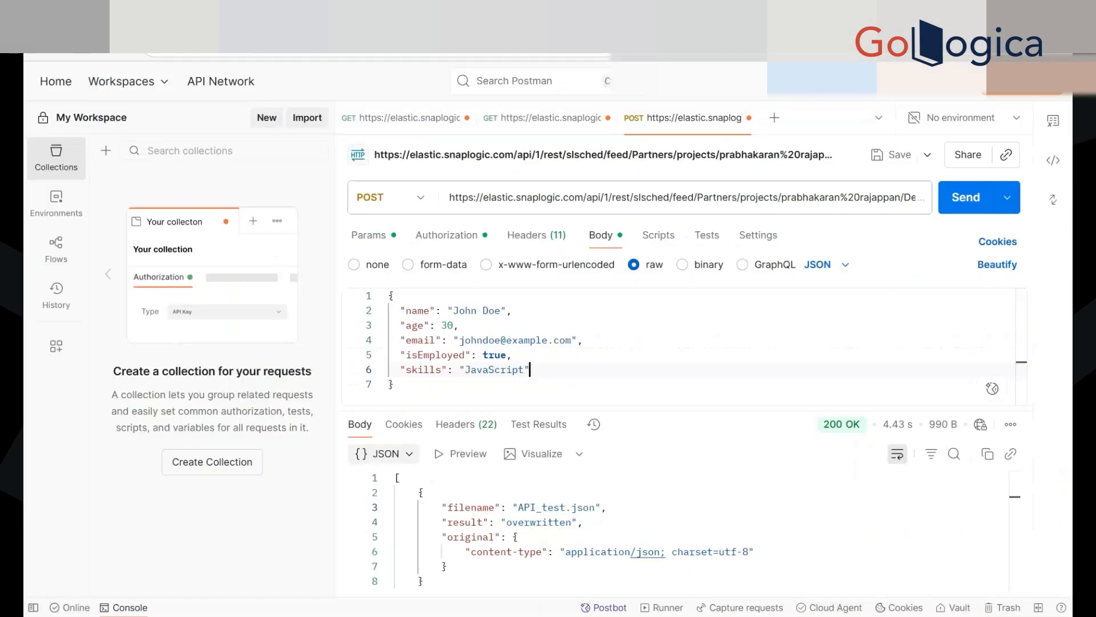
key(ctrl+Return)
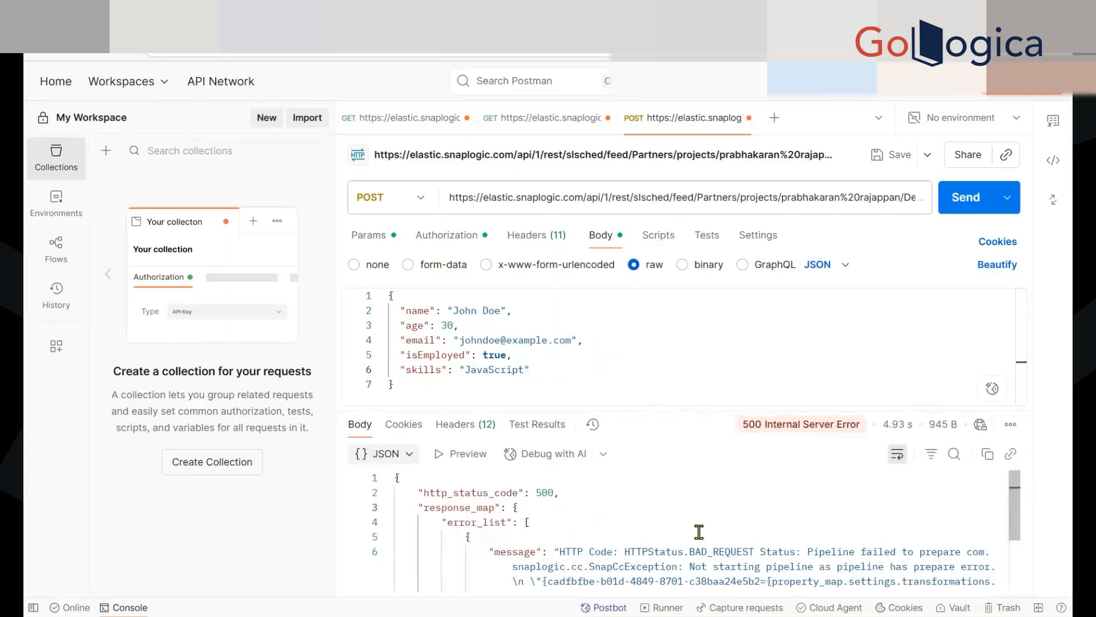
Examine the response message in Postman and the Demo_Trigger_CSV_Download run's execution statistics in SnapLogic Monitor
scroll(699, 531, down, 1)
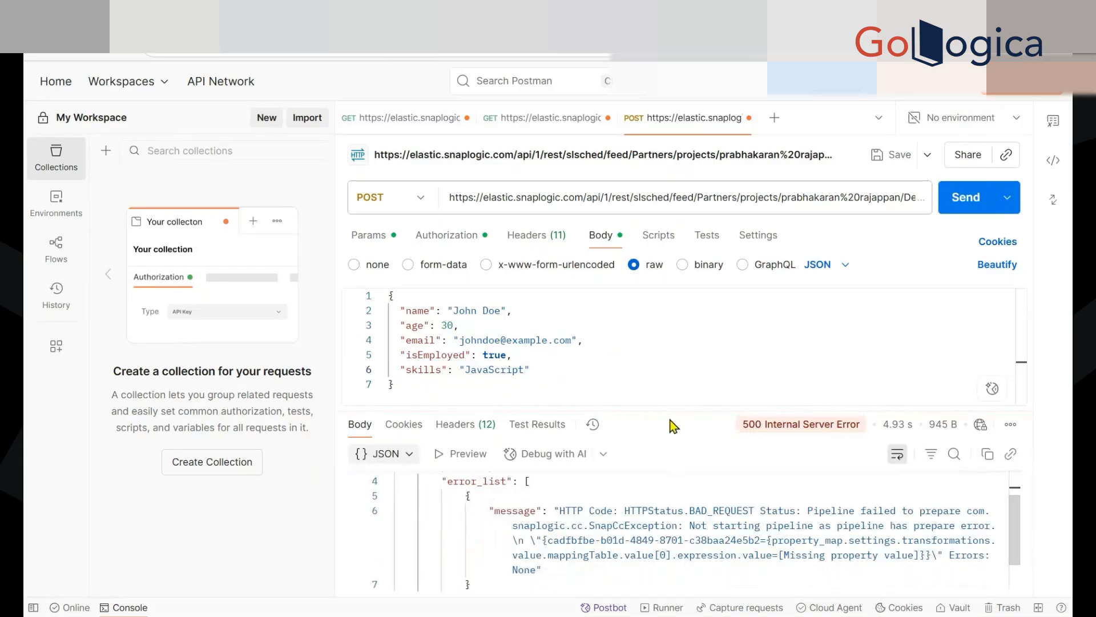
drag(671, 411, 679, 351)
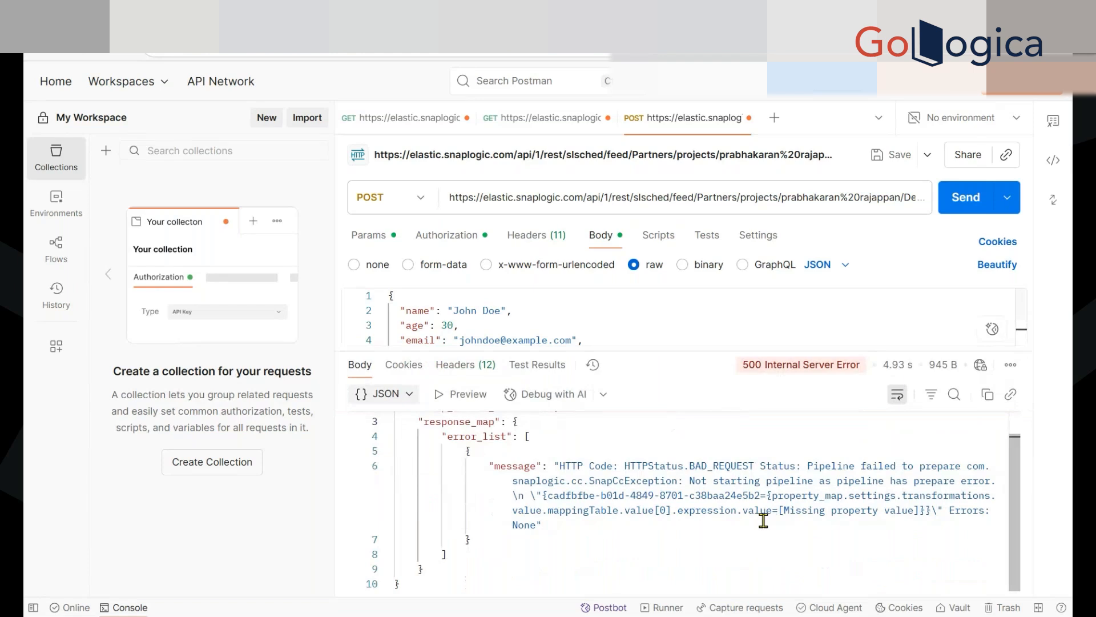
scroll(763, 520, up, 1)
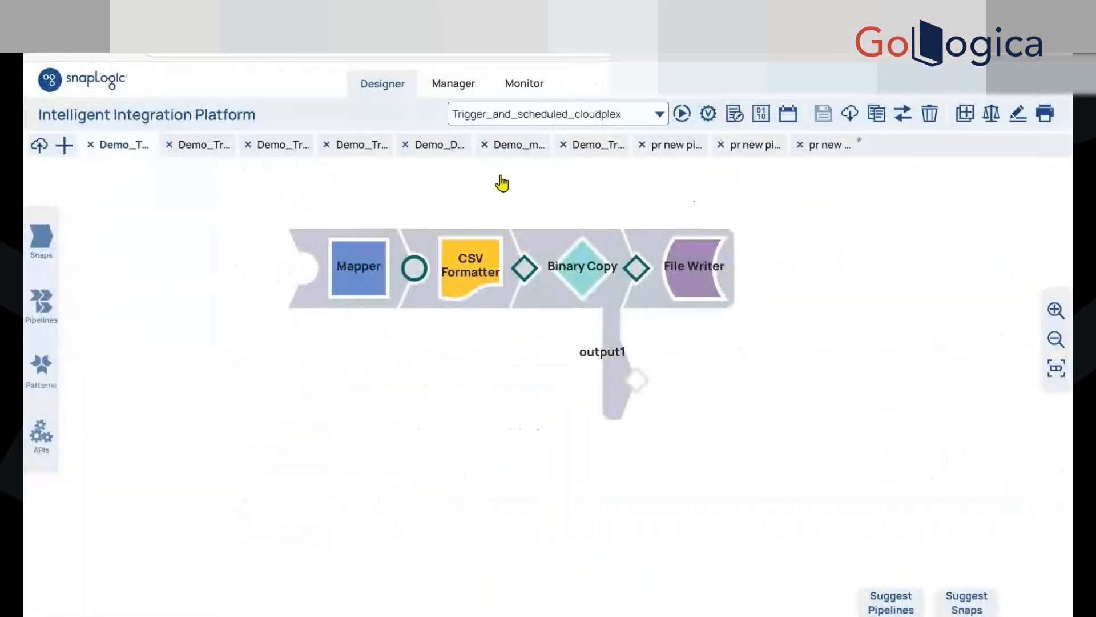
click(1044, 85)
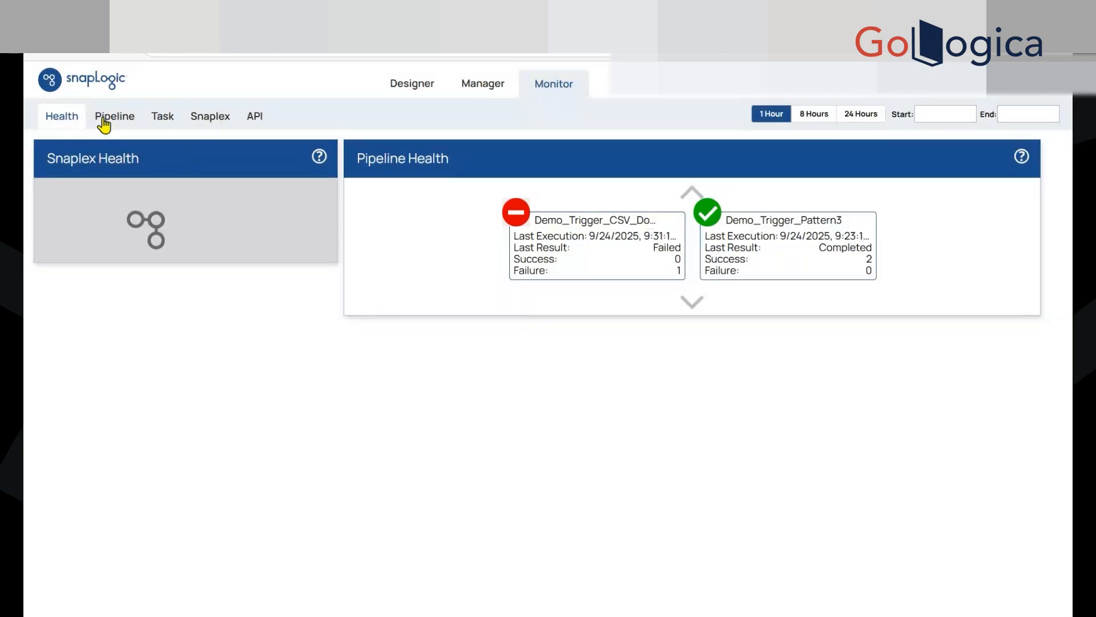
click(105, 121)
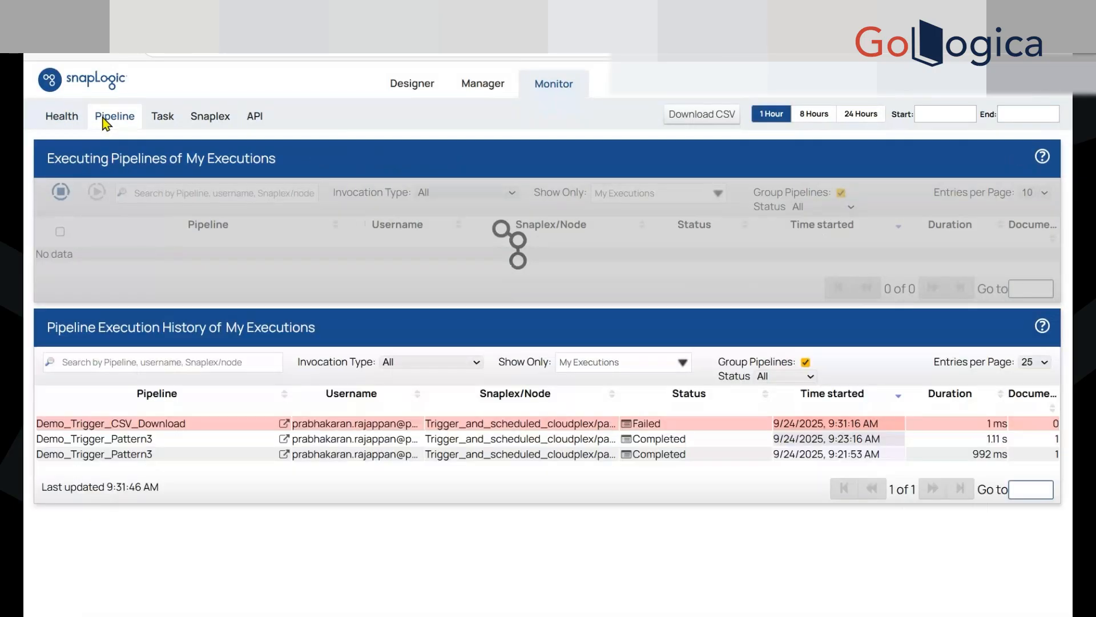
click(659, 425)
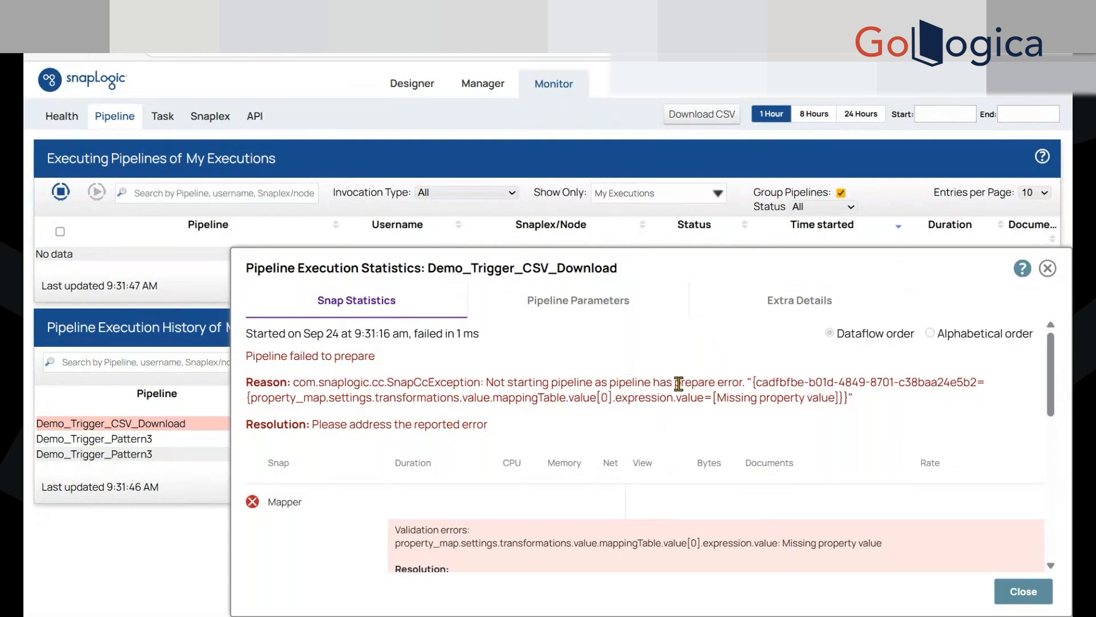
scroll(597, 408, down, 3)
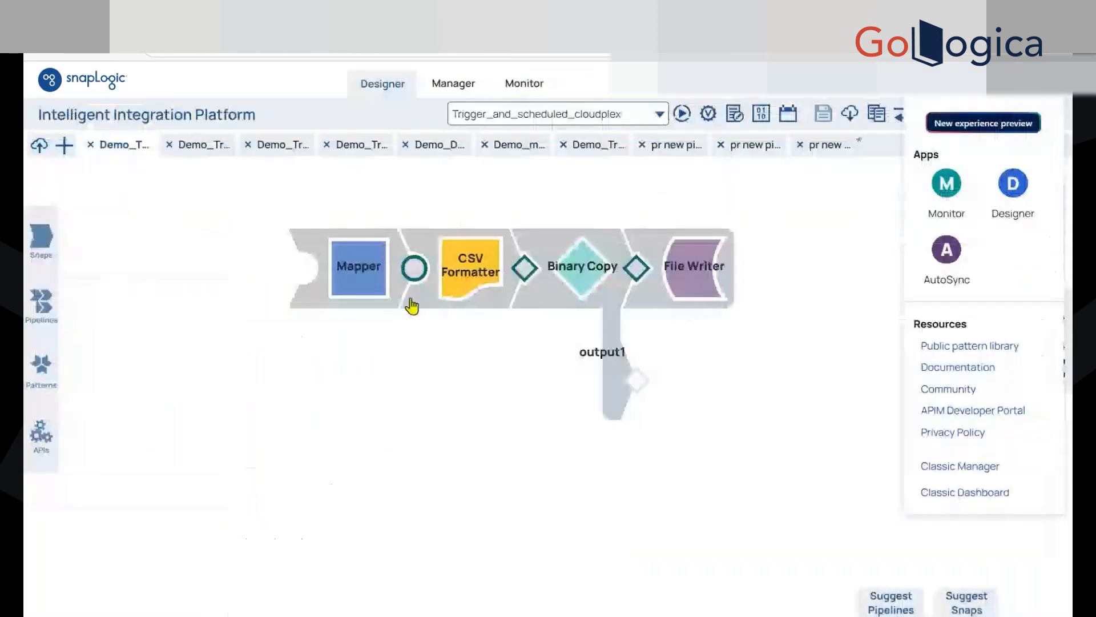
Switch to SnapLogic Designer, map the expression $ to the target path $ in the Mapper snap, and save the pipeline
click(384, 289)
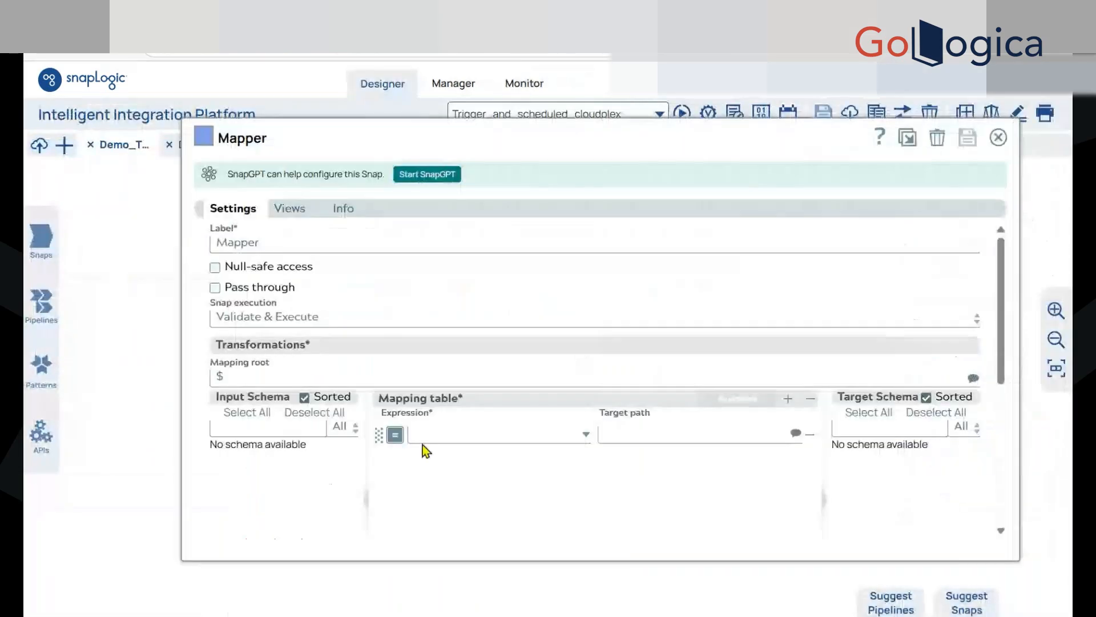
click(431, 436)
text($)
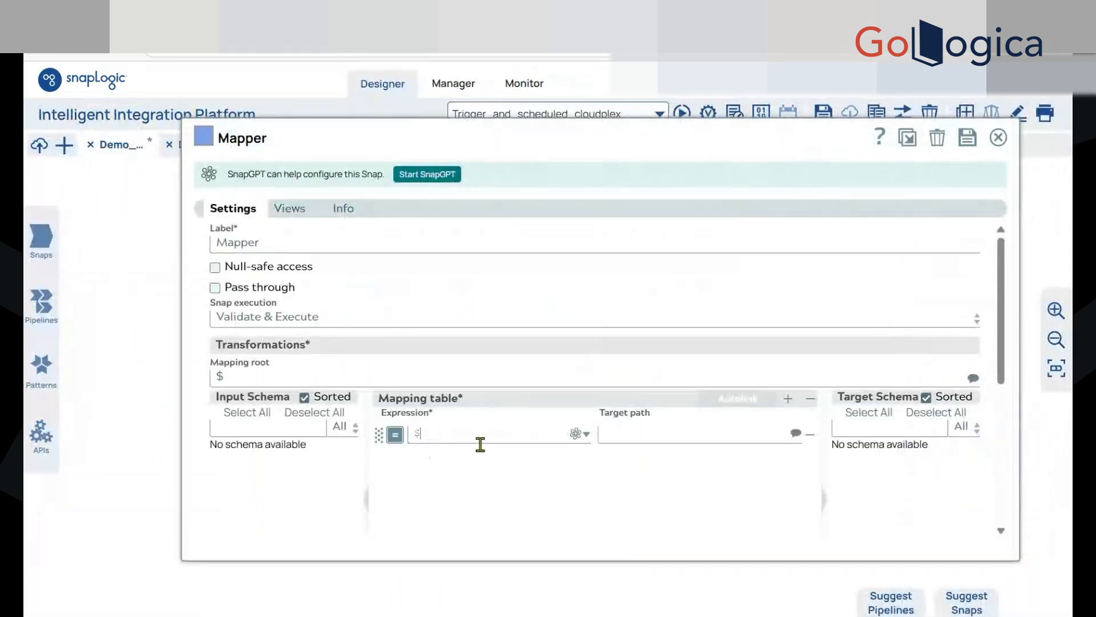
click(622, 432)
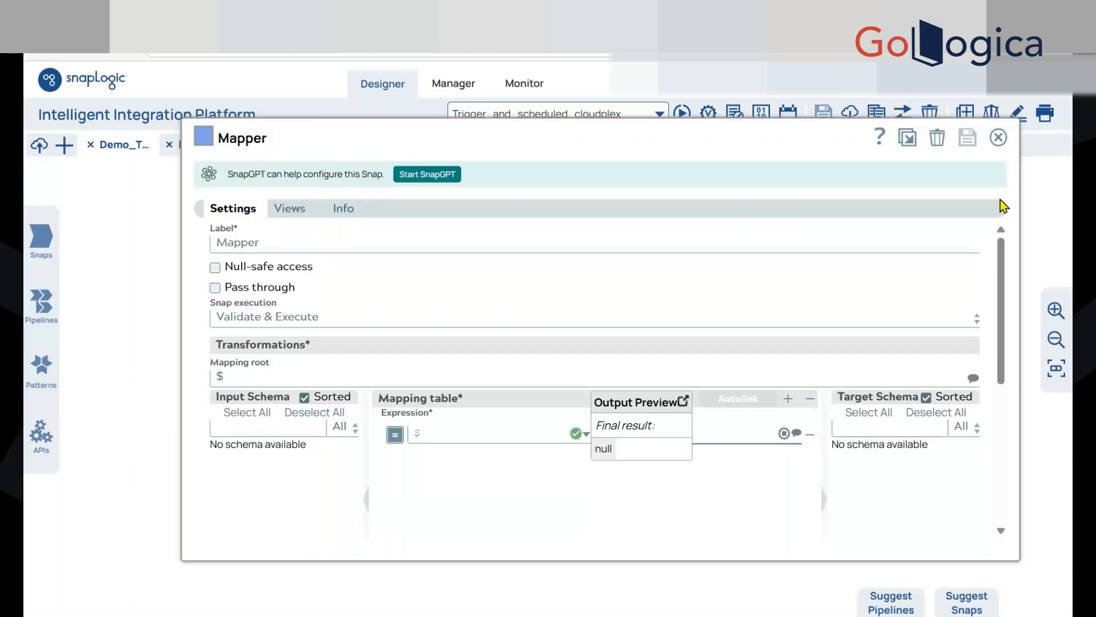
click(998, 137)
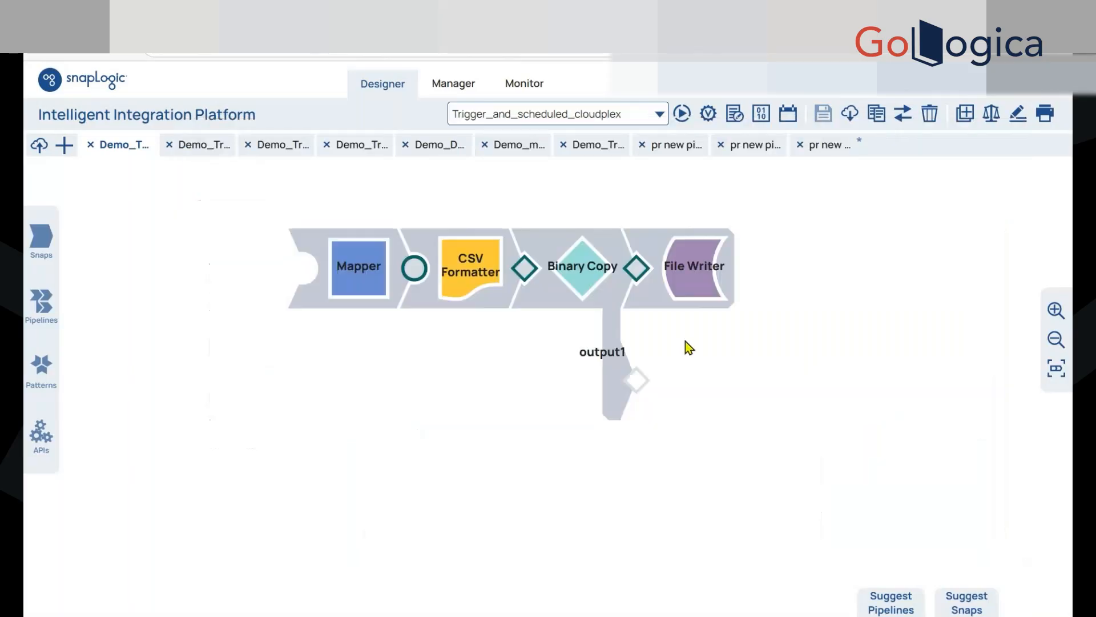
click(334, 290)
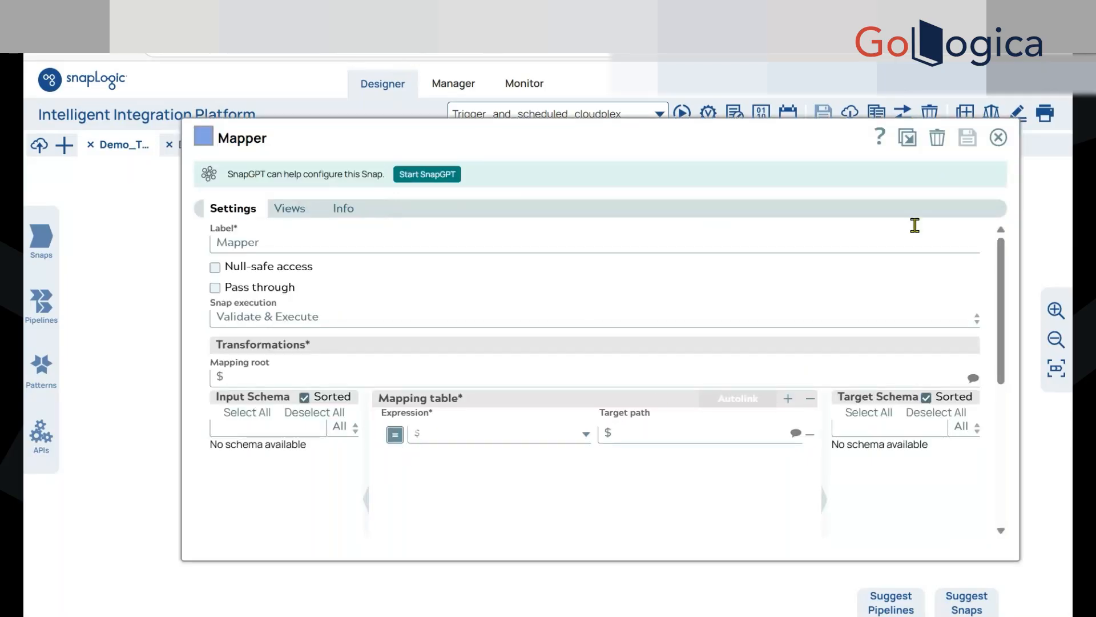
click(998, 137)
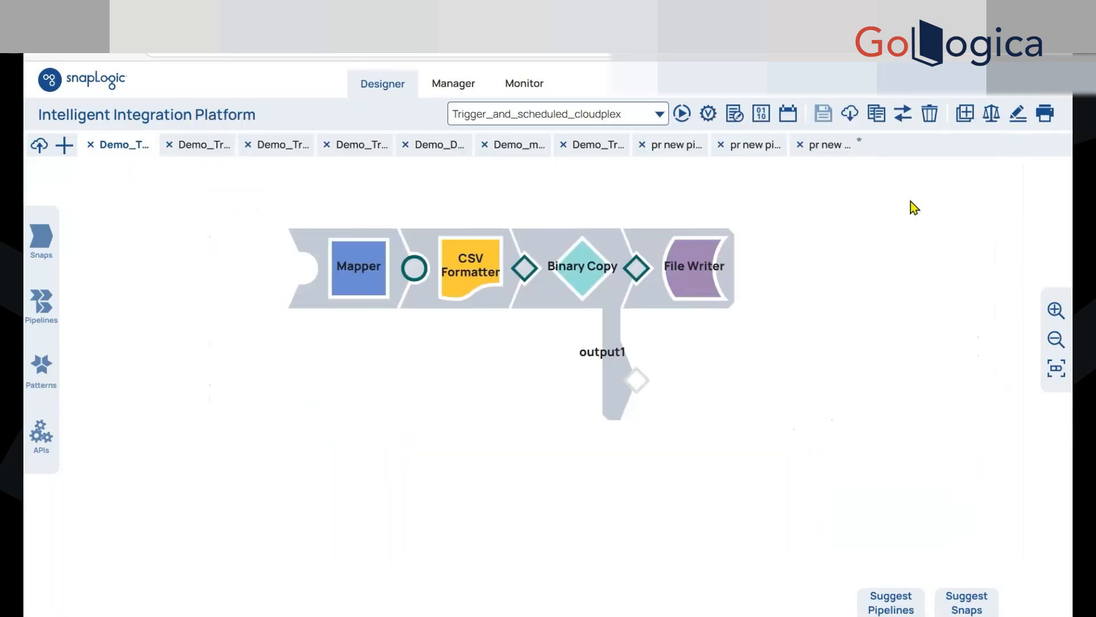
click(823, 114)
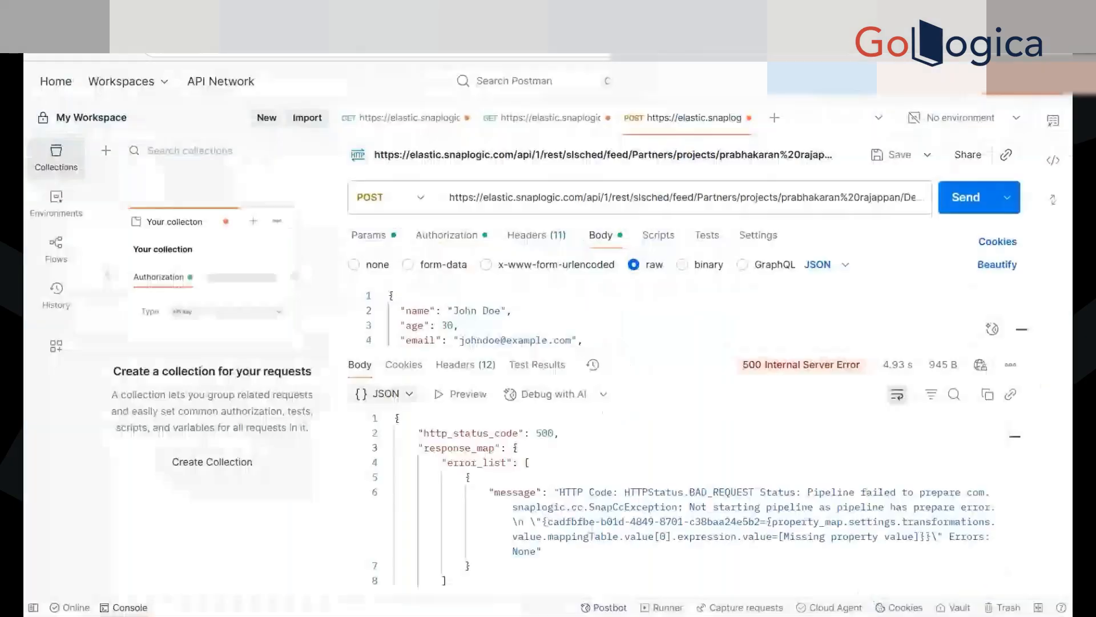
Switch to Postman and resend the POST request to the triggered task
click(394, 394)
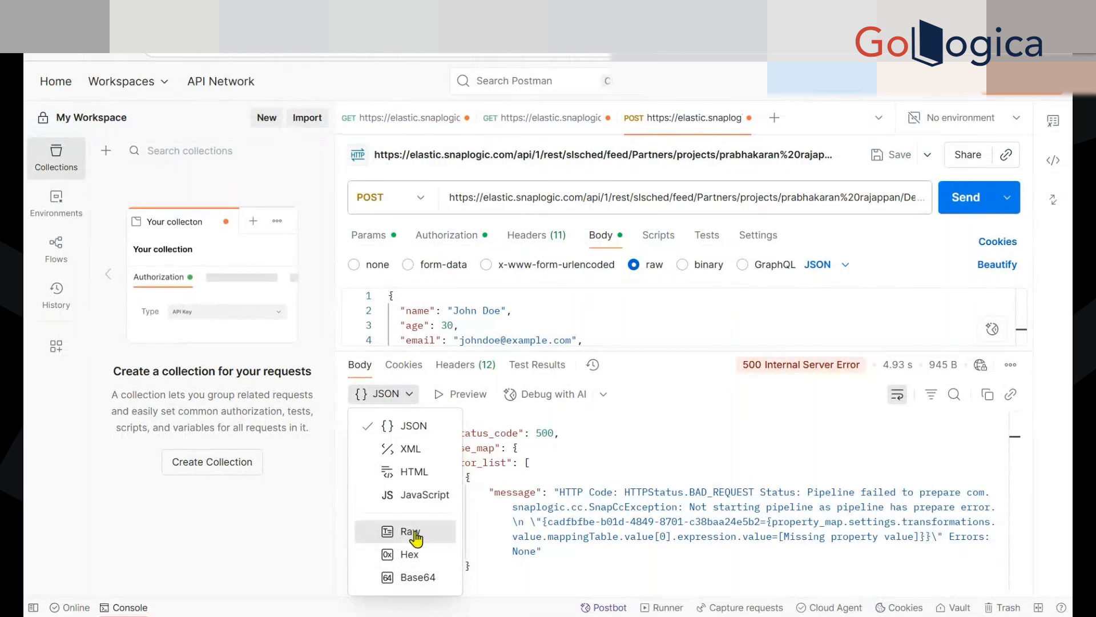
click(901, 237)
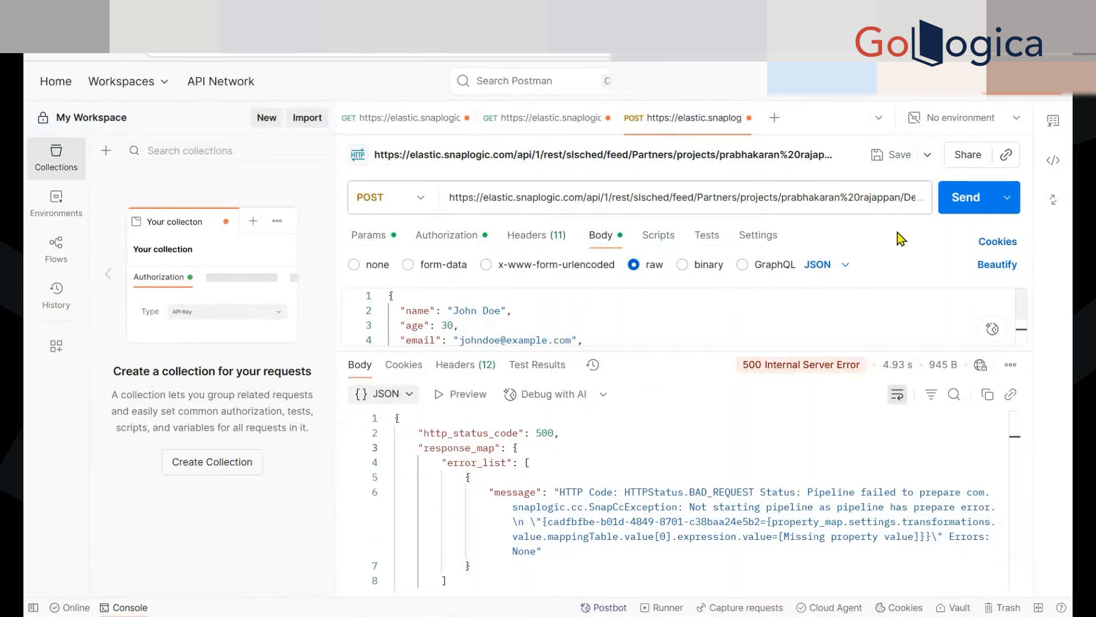
click(965, 197)
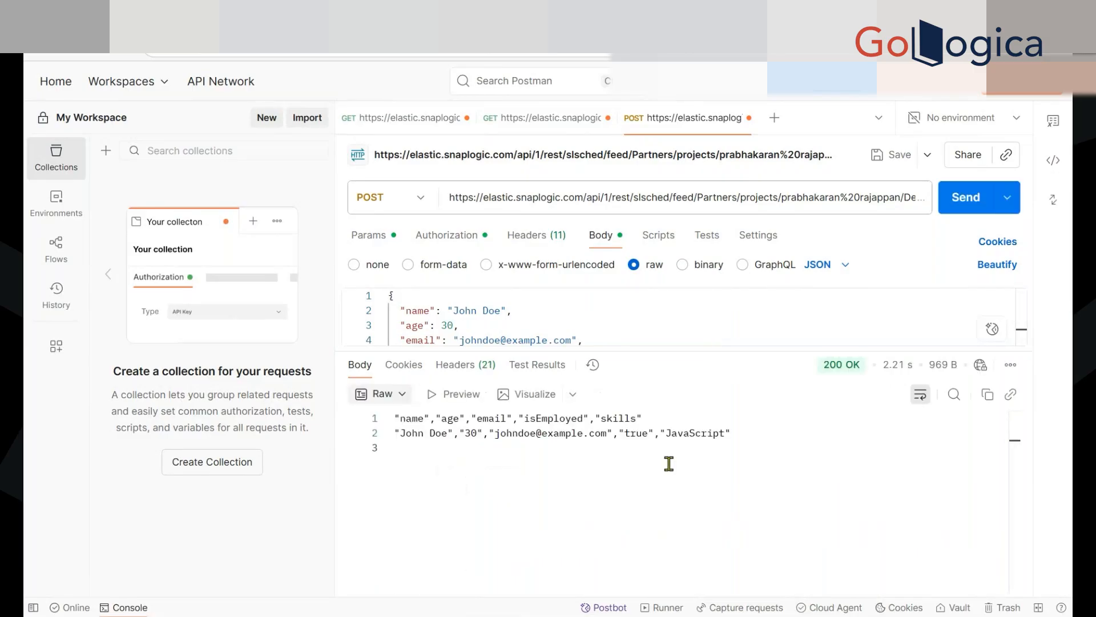
Compare the returned CSV with the posted JSON body, and check the response's save, format and visualization options
drag(737, 438, 642, 424)
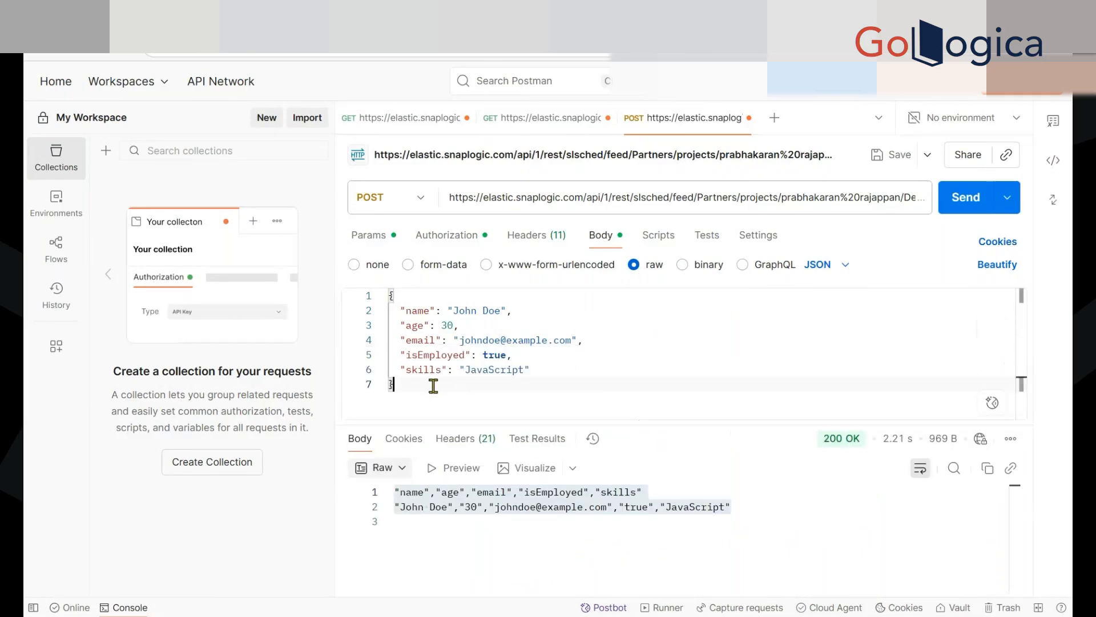
drag(421, 384, 387, 316)
click(451, 392)
click(665, 510)
click(751, 509)
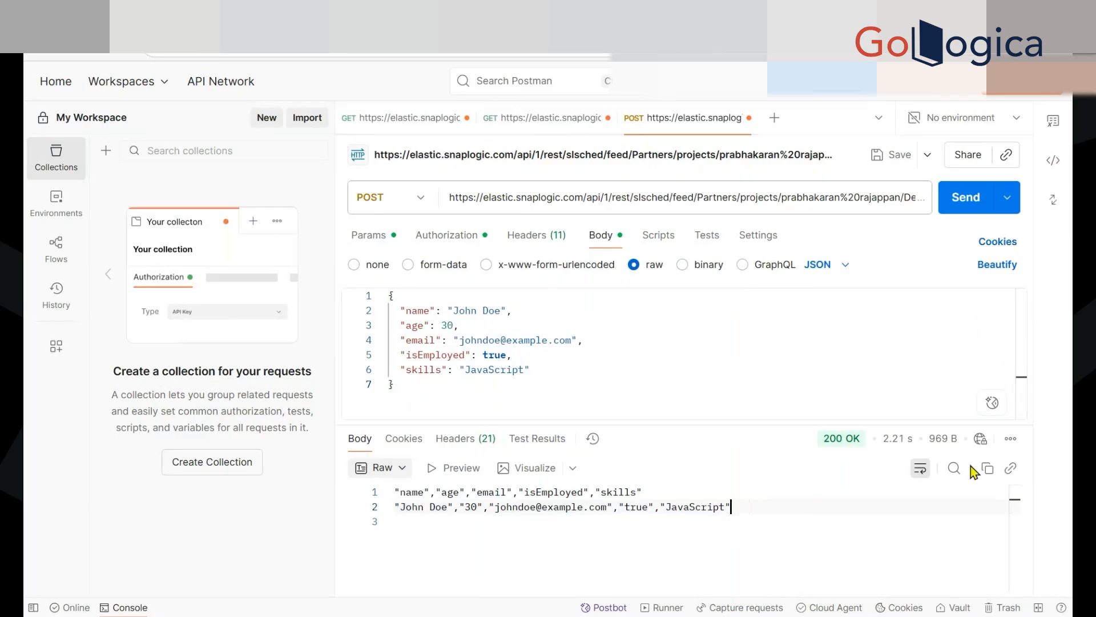
click(1011, 438)
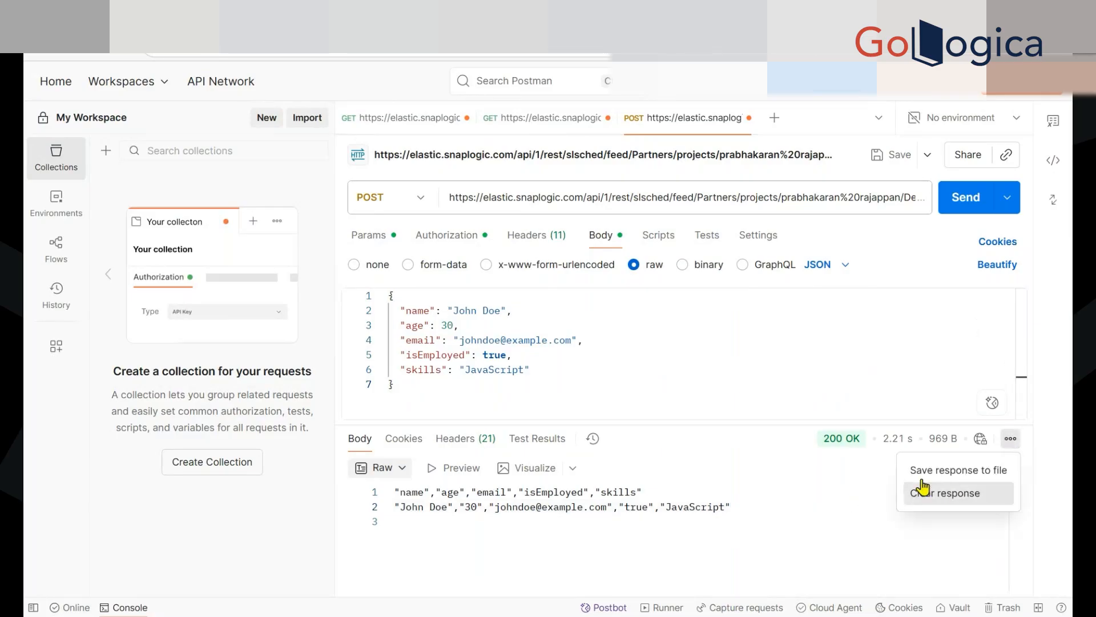
click(823, 498)
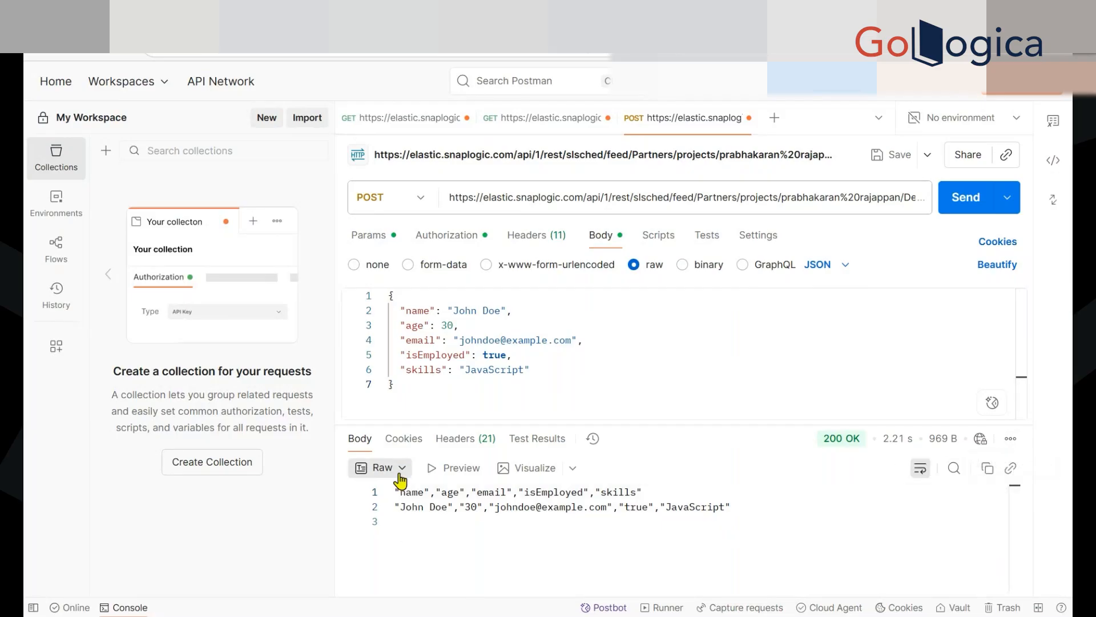
click(383, 468)
click(458, 507)
click(573, 469)
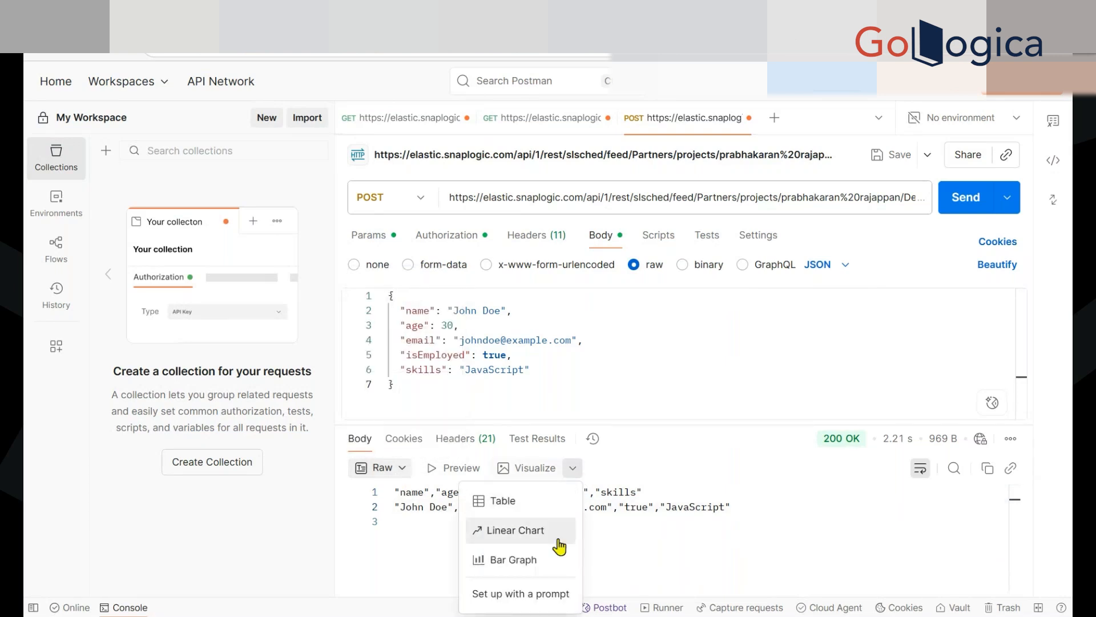
click(654, 507)
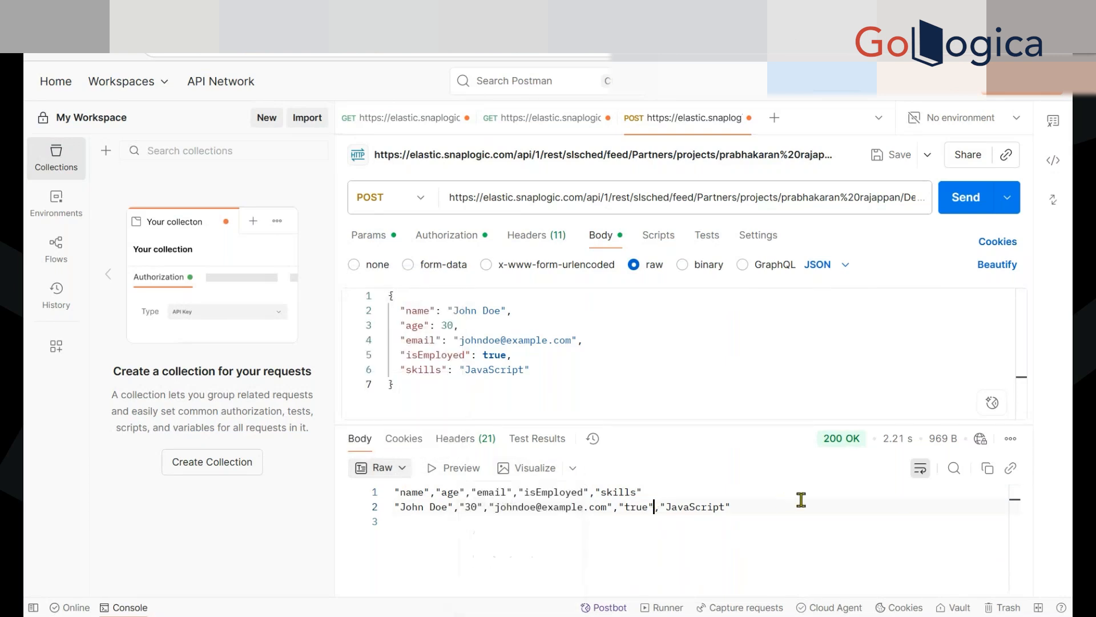
Check which extra actions are available for the returned CSV response, such as saving it to a file
click(1010, 439)
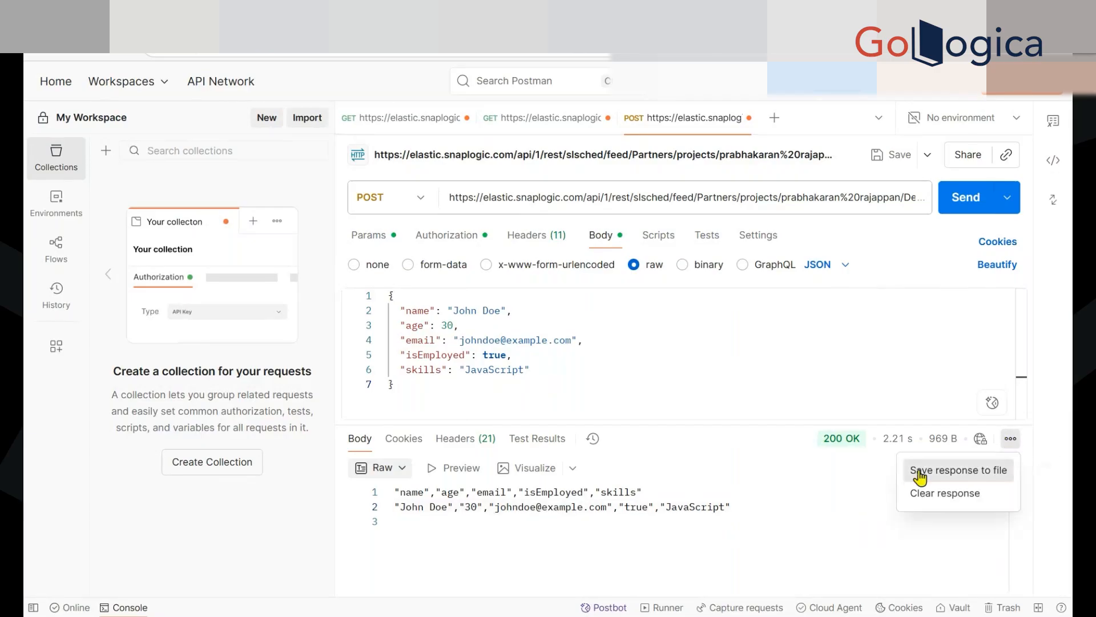
click(771, 502)
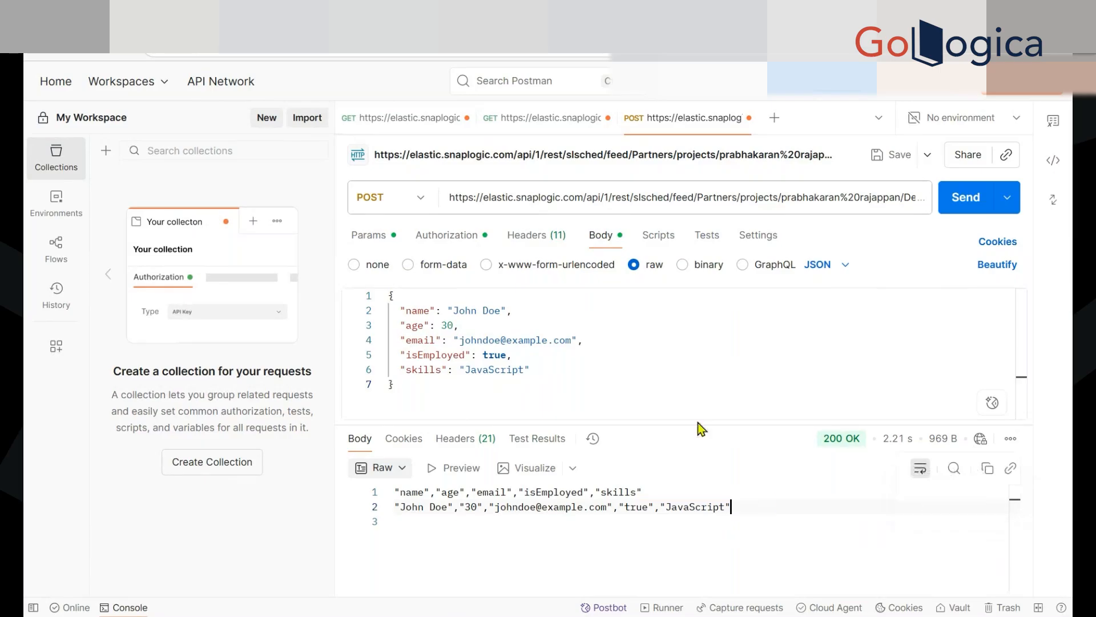
click(654, 394)
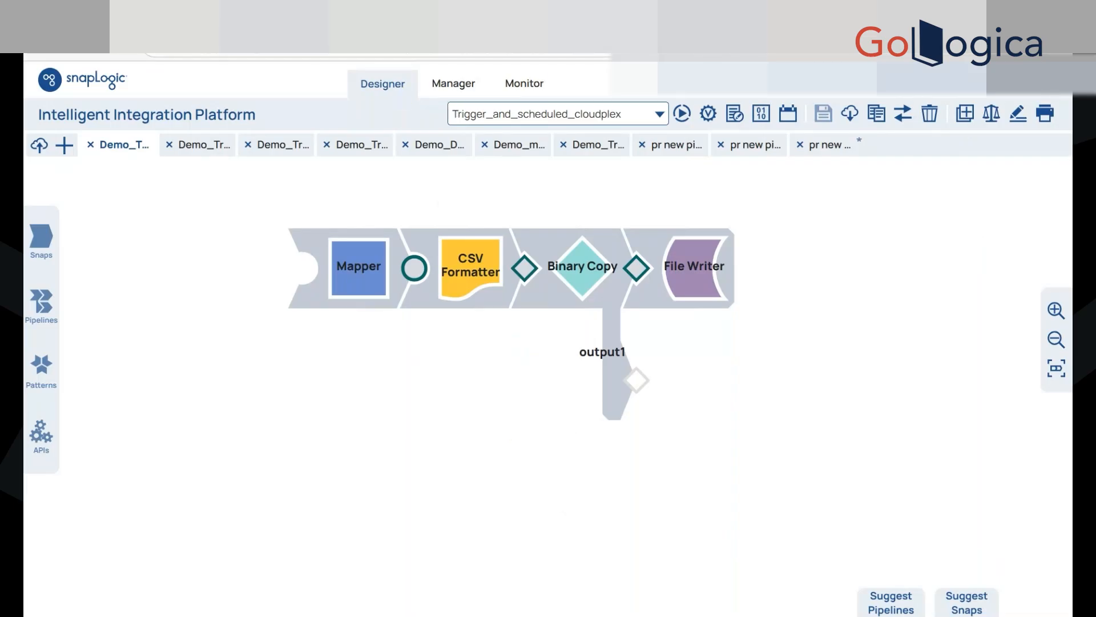
Switch to the Photon_Training_Schedule workbook and review the trigger task, sample use case and multi-level pipeline topics in sessions 9 and 10
click(382, 16)
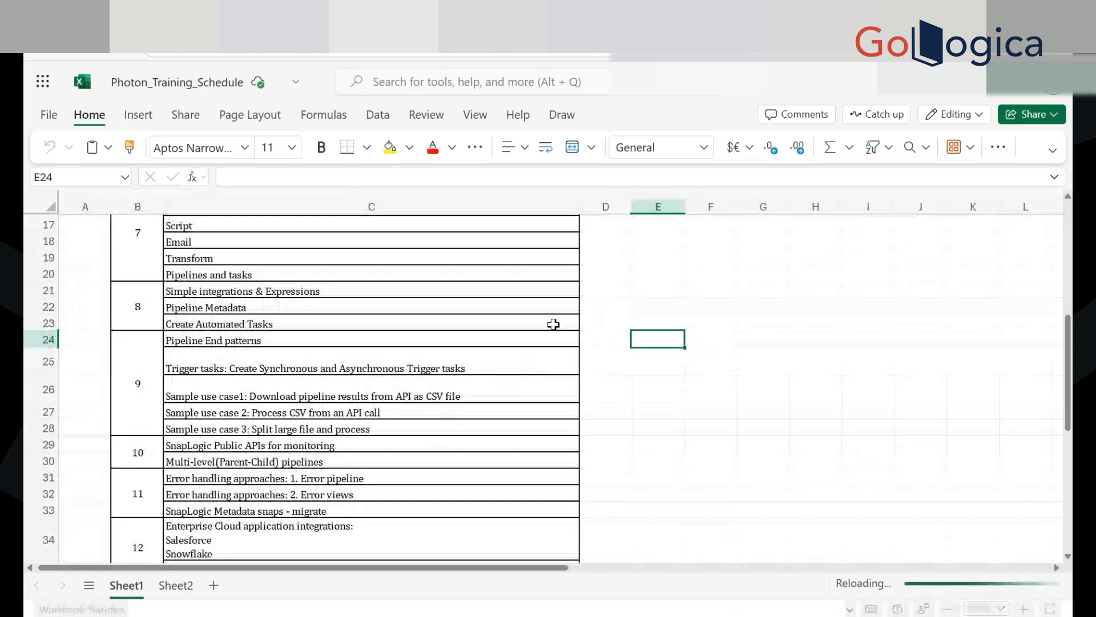
click(677, 286)
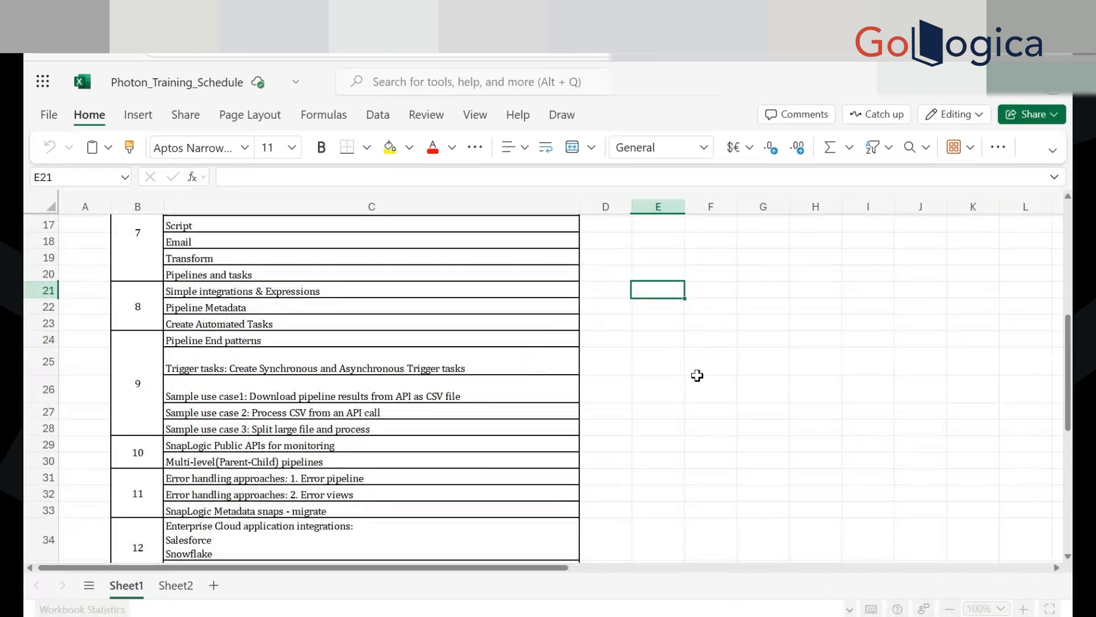
scroll(325, 286, down, 2)
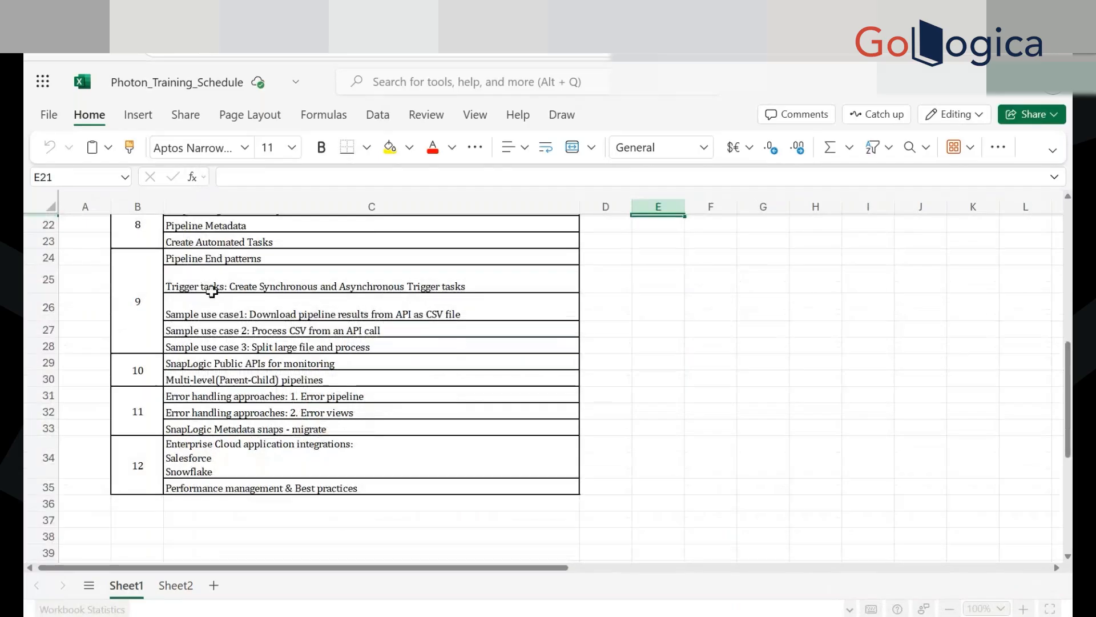
scroll(246, 286, up, 2)
click(281, 360)
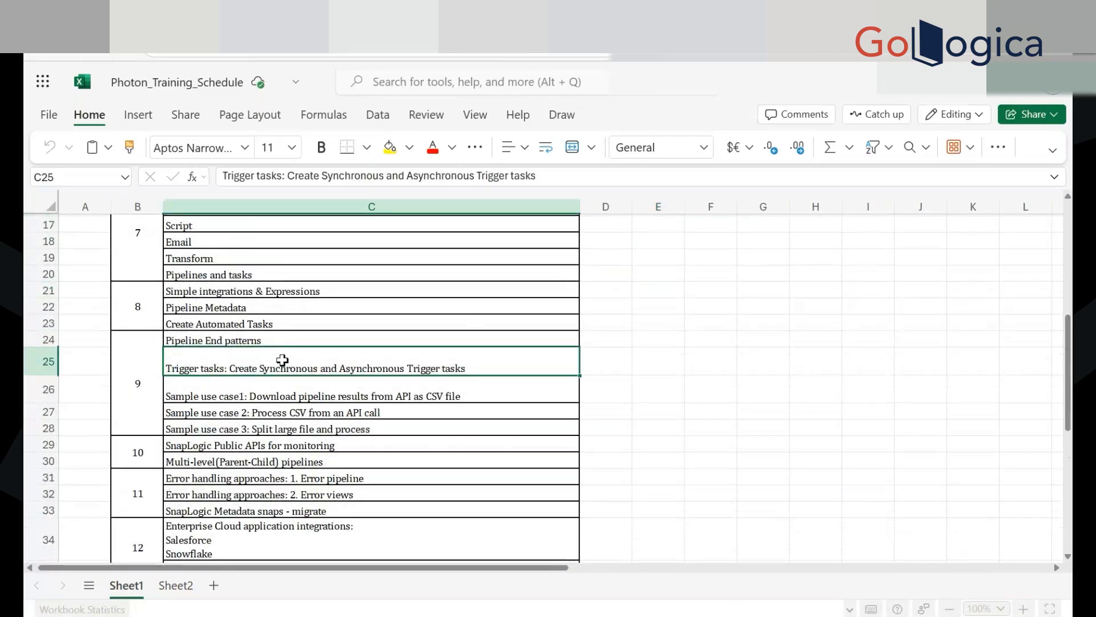
drag(503, 383, 507, 420)
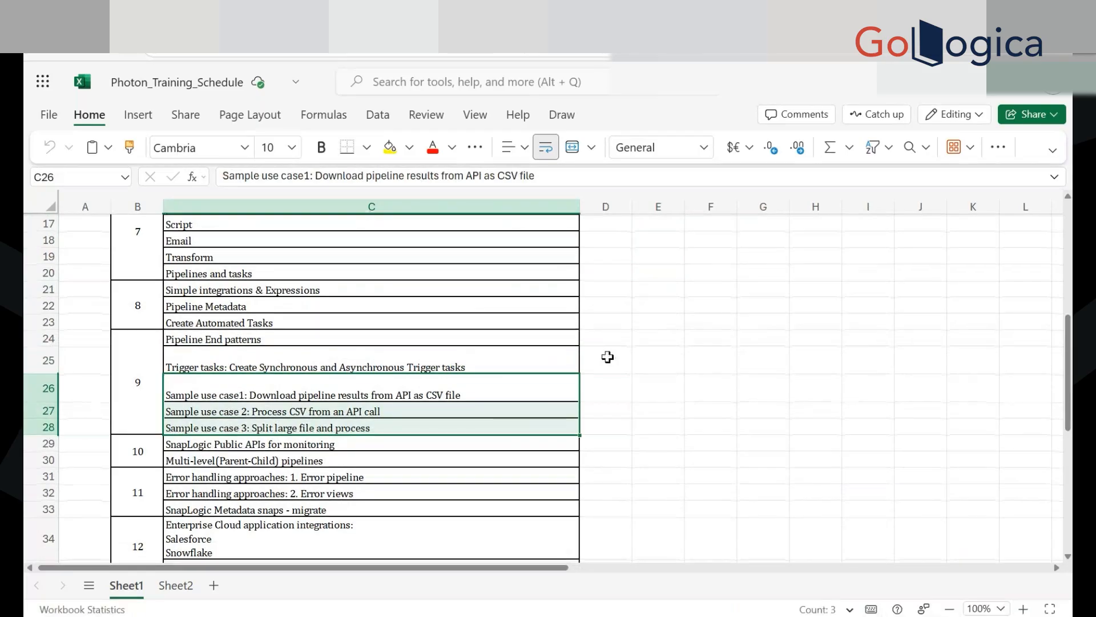
scroll(607, 357, down, 2)
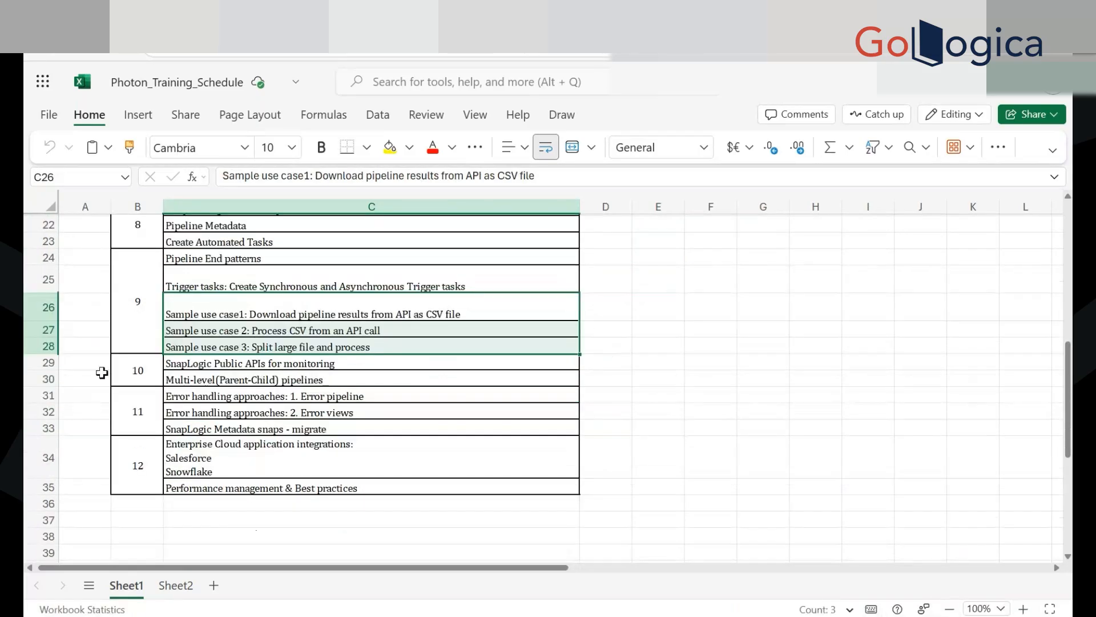
click(54, 377)
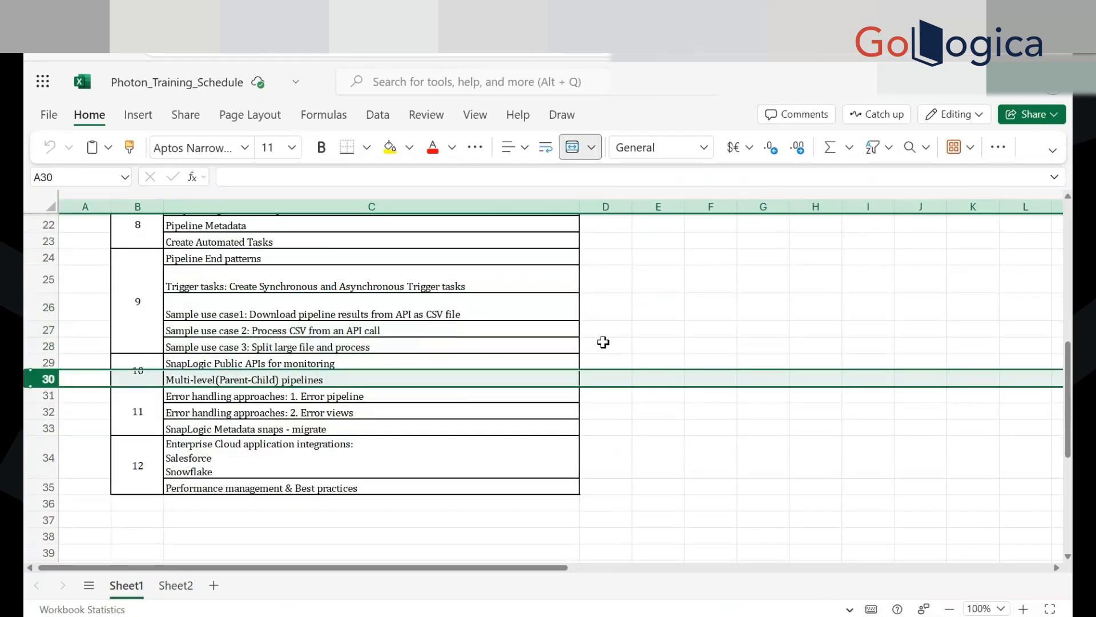
click(603, 342)
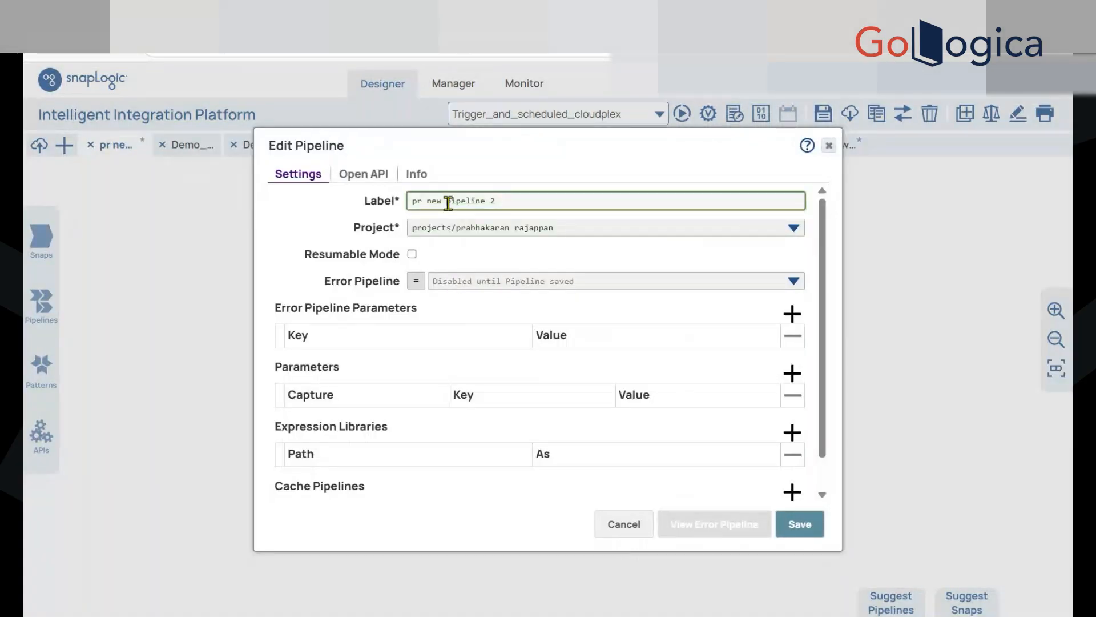
Switch to SnapLogic Designer, create a new pipeline labelled UseCase5, and save it
triple_click(449, 203)
text(D)
key(BackSpace)
text(Use)
text(d)
text(as)
text(e)
text(5)
click(801, 526)
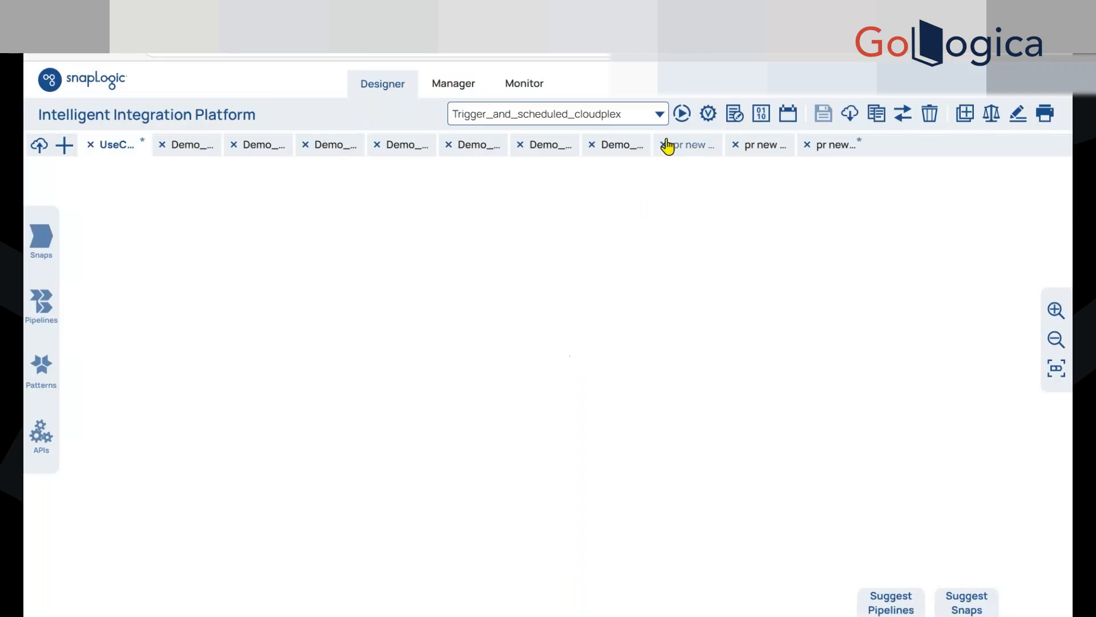
Look through the open pipelines and close the unsaved blank one, discarding it
click(668, 146)
click(764, 146)
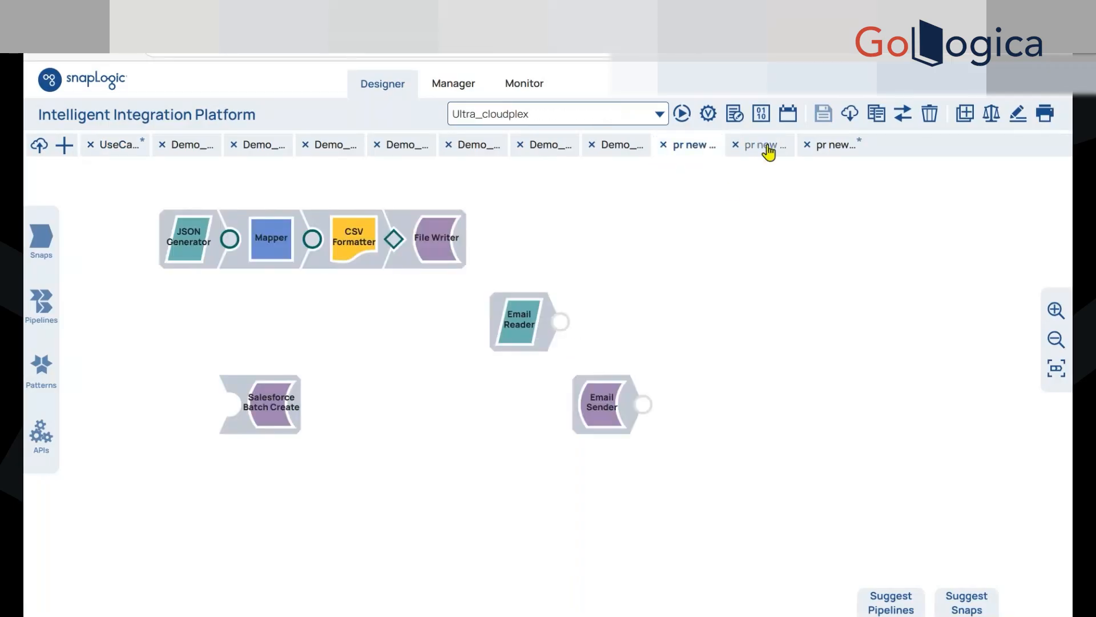
click(614, 146)
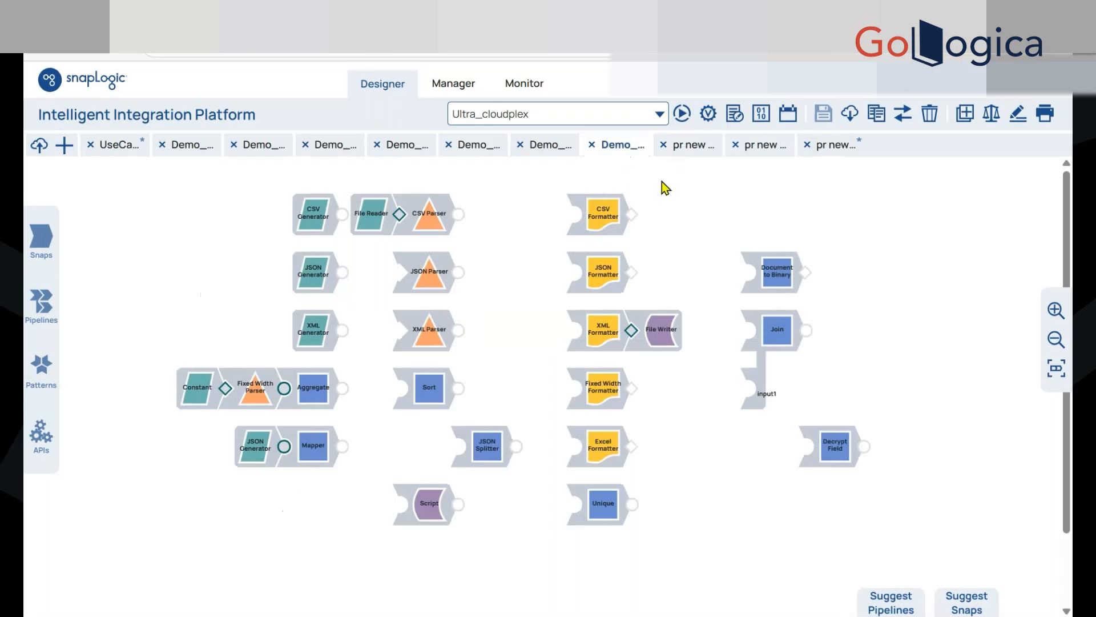
click(699, 149)
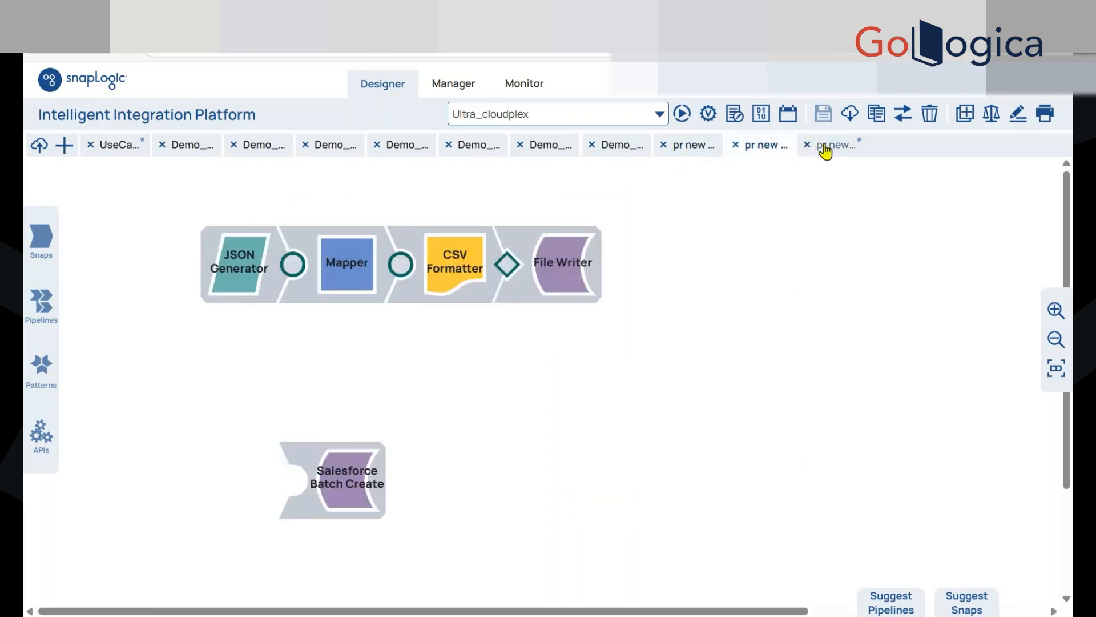
click(827, 151)
click(808, 146)
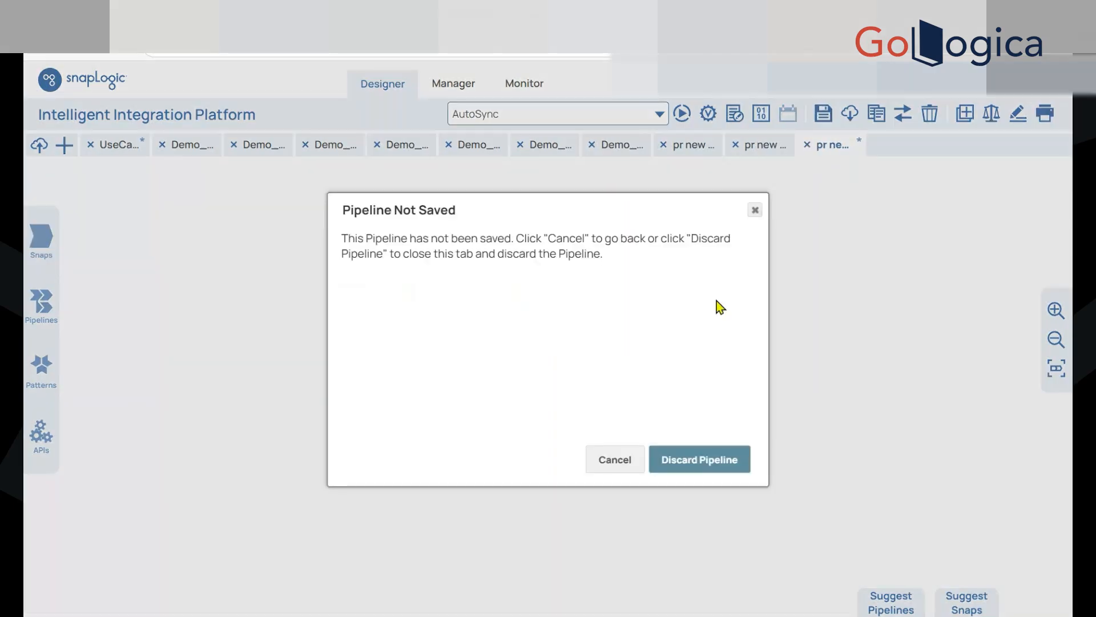
click(712, 464)
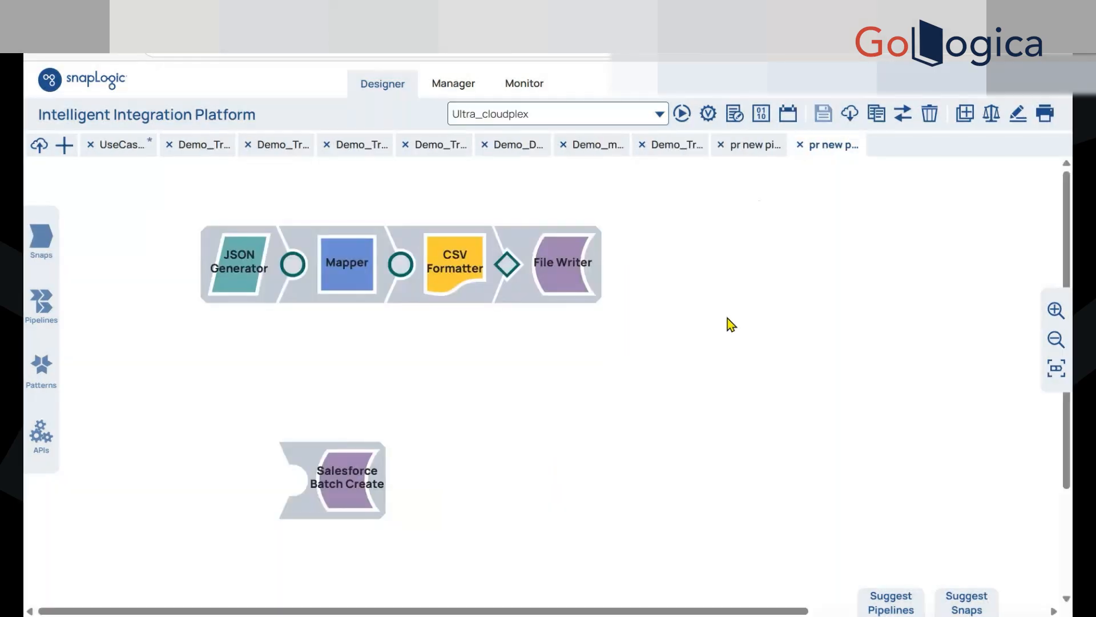
Close the pipeline containing the Email Reader and Email Sender snaps, and return to the UseCase5 pipeline
click(760, 149)
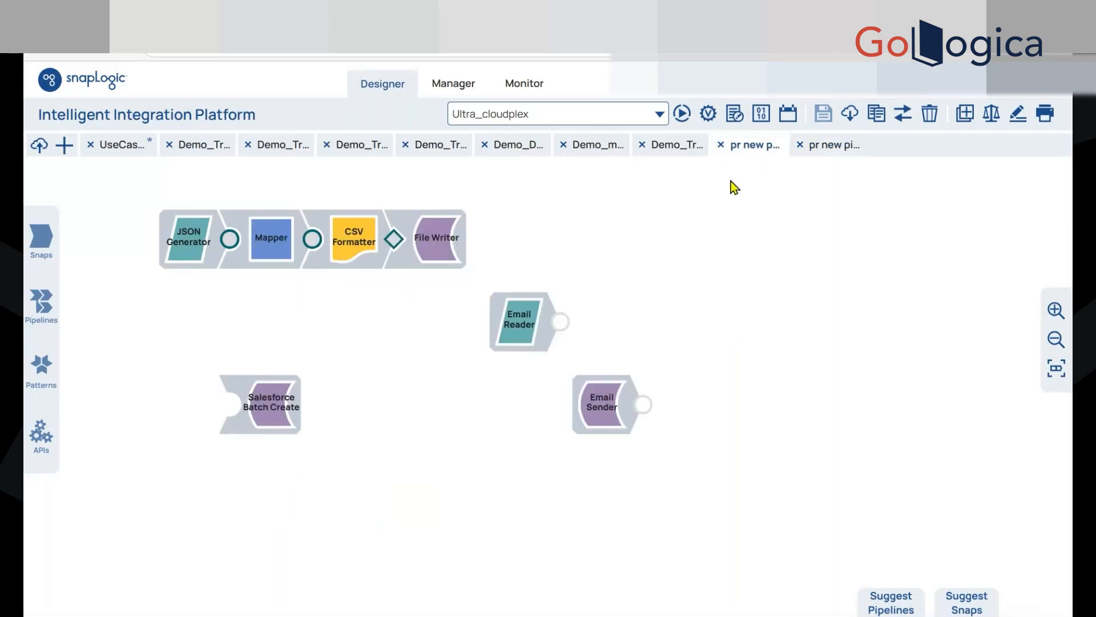
click(721, 145)
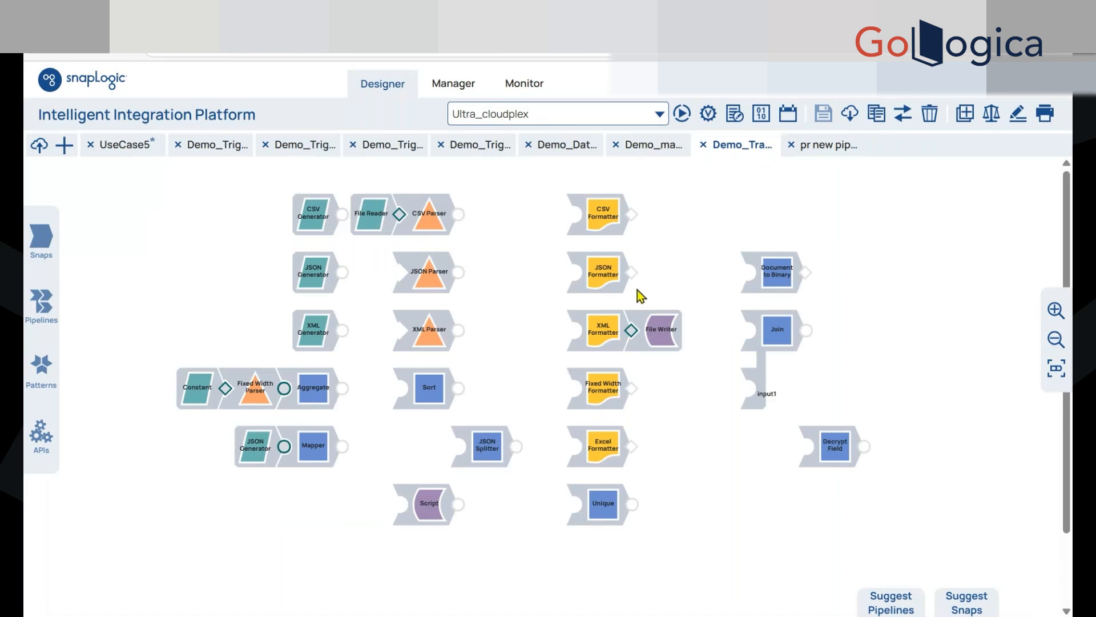
click(136, 146)
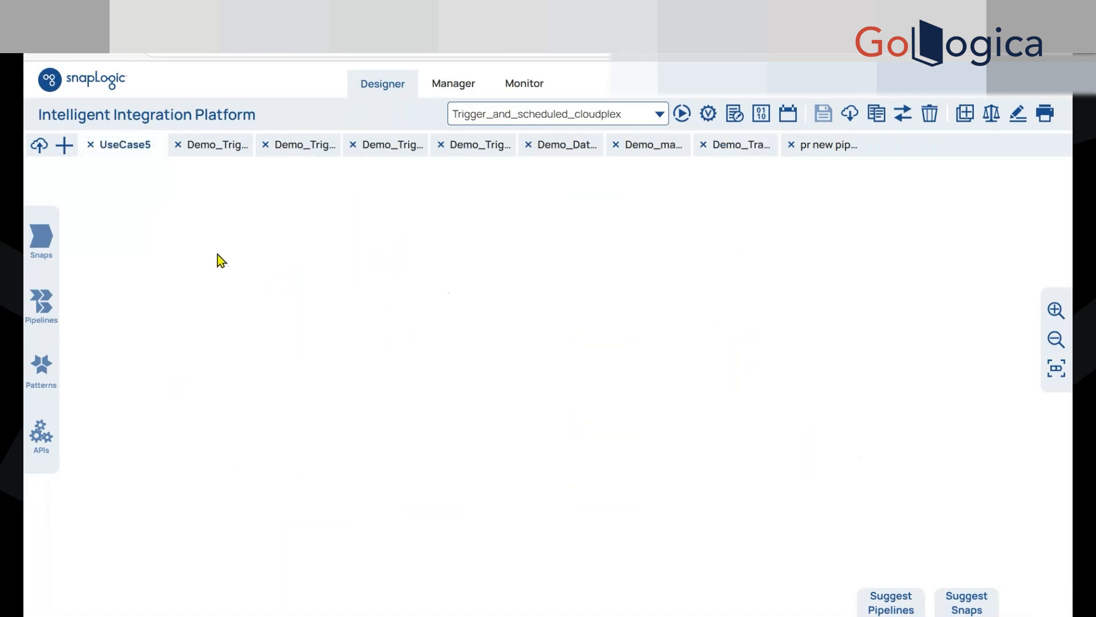
Add a File Reader snap followed by a CSV Parser to UseCase5, and move the chain to the upper part of the canvas
click(42, 238)
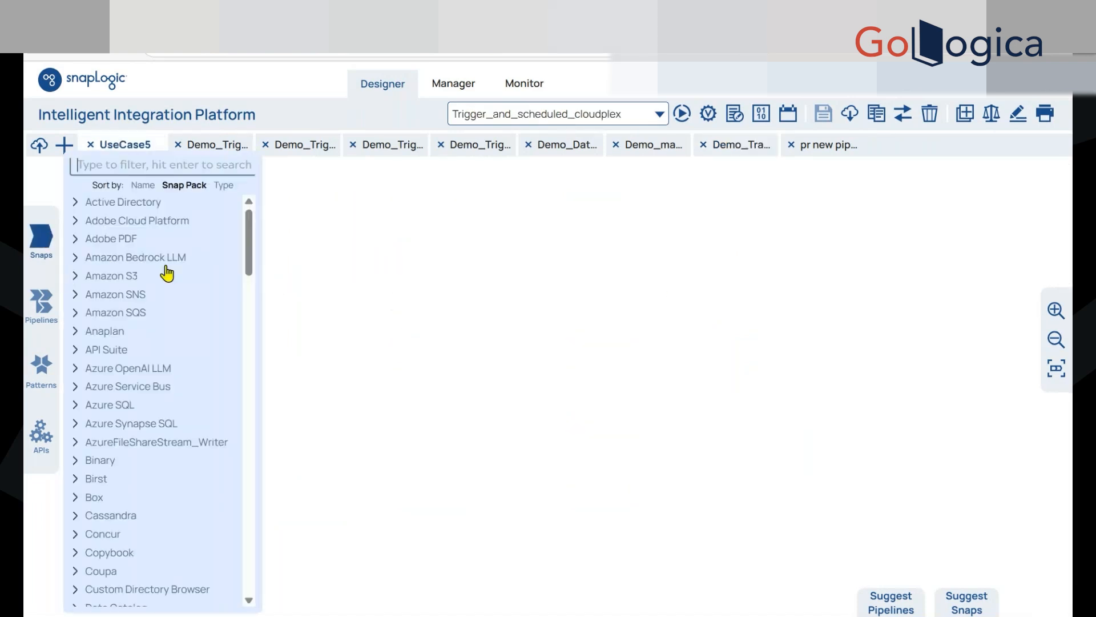
text(fie)
text(le rea)
drag(157, 220, 354, 283)
scroll(485, 385, down, 1)
click(485, 385)
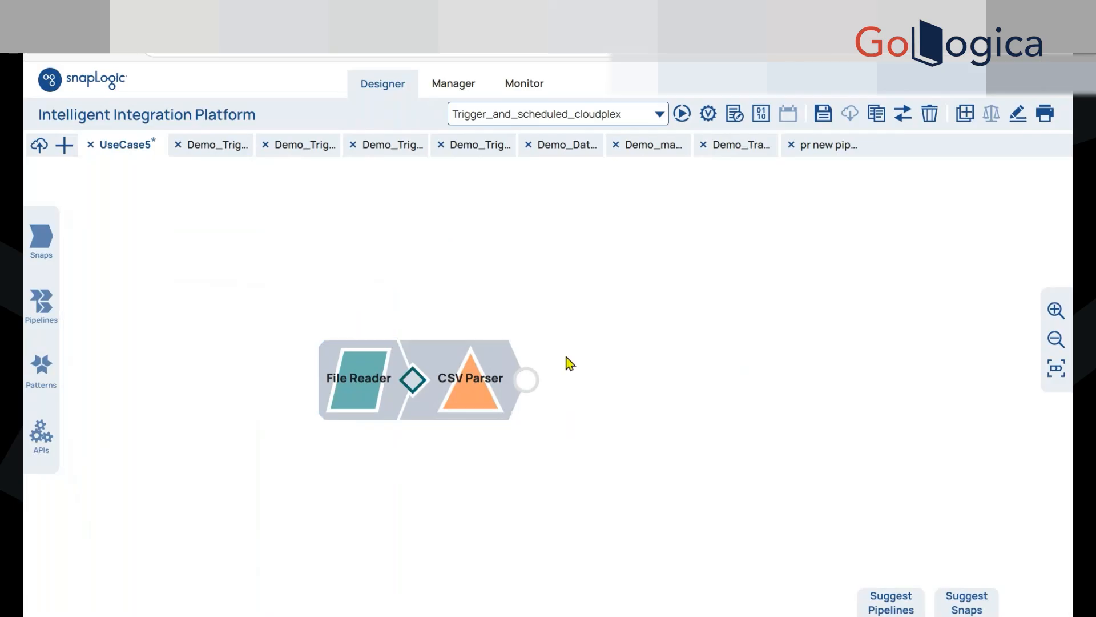
drag(472, 406, 423, 326)
click(434, 447)
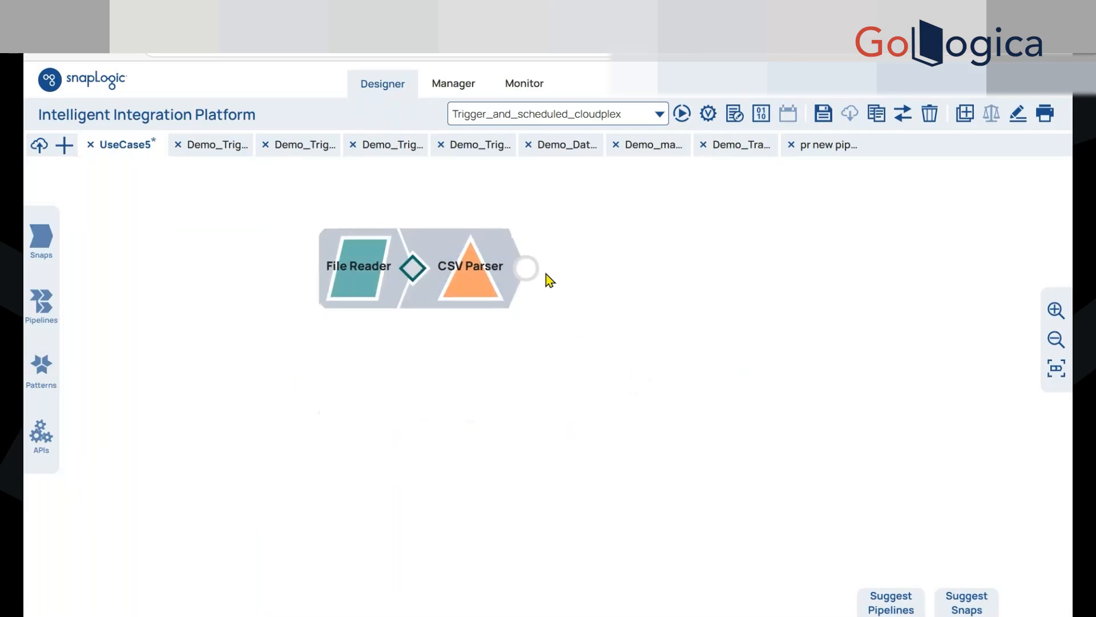
Append a Mapper snap after the CSV Parser and check the File Reader's settings
scroll(605, 286, down, 2)
click(604, 286)
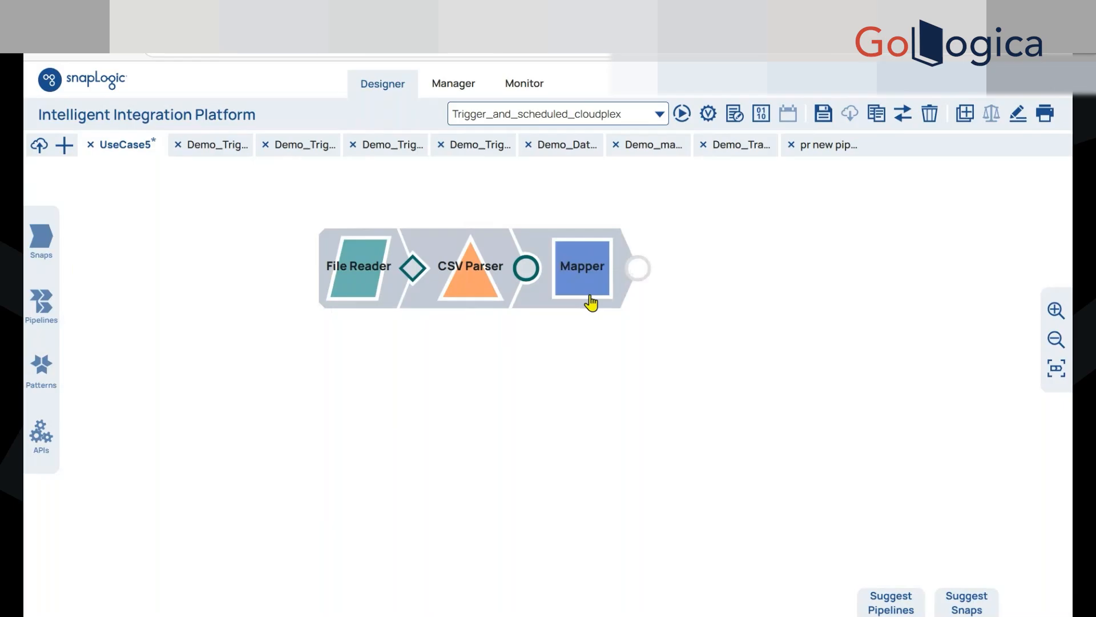
click(385, 300)
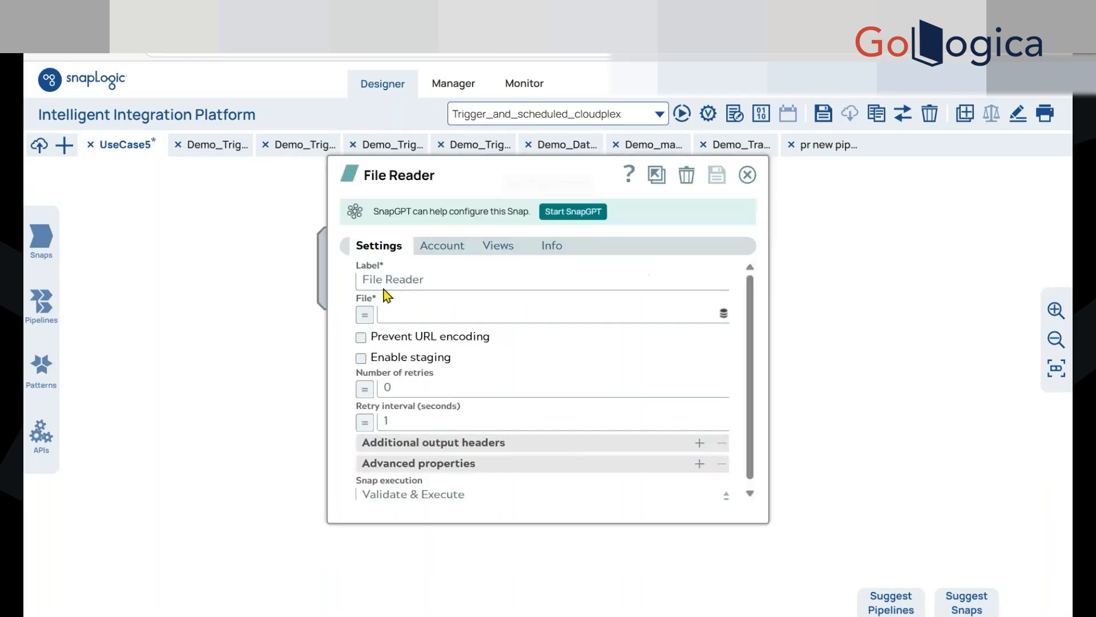
click(748, 174)
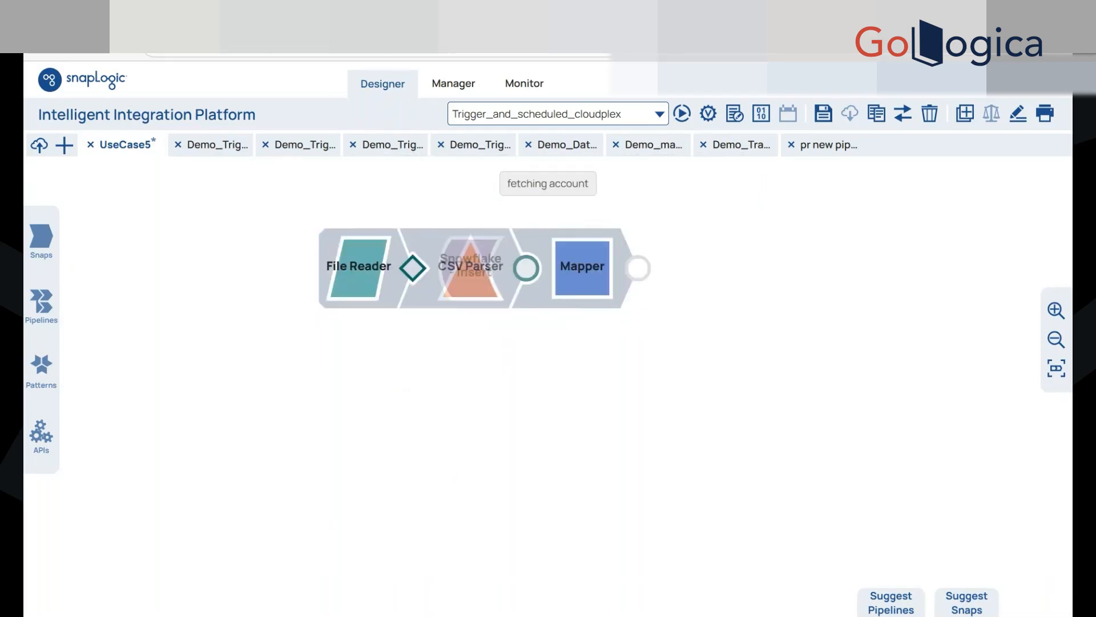
Switch to OneDrive, open the files folder inside SL, and look through its sample record files
click(280, 17)
click(424, 253)
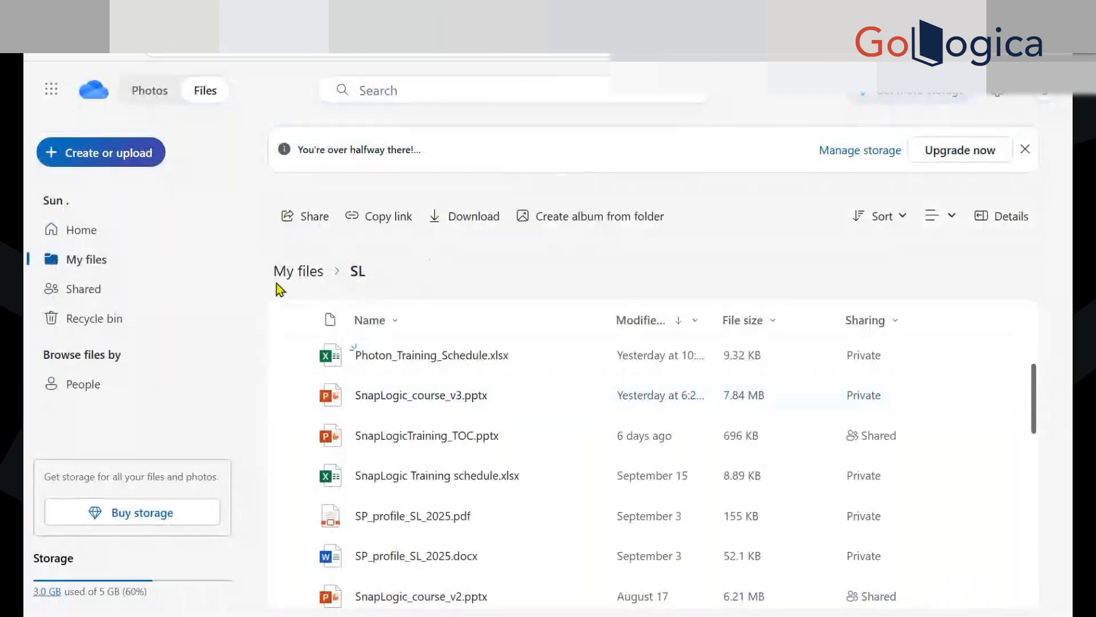
click(314, 287)
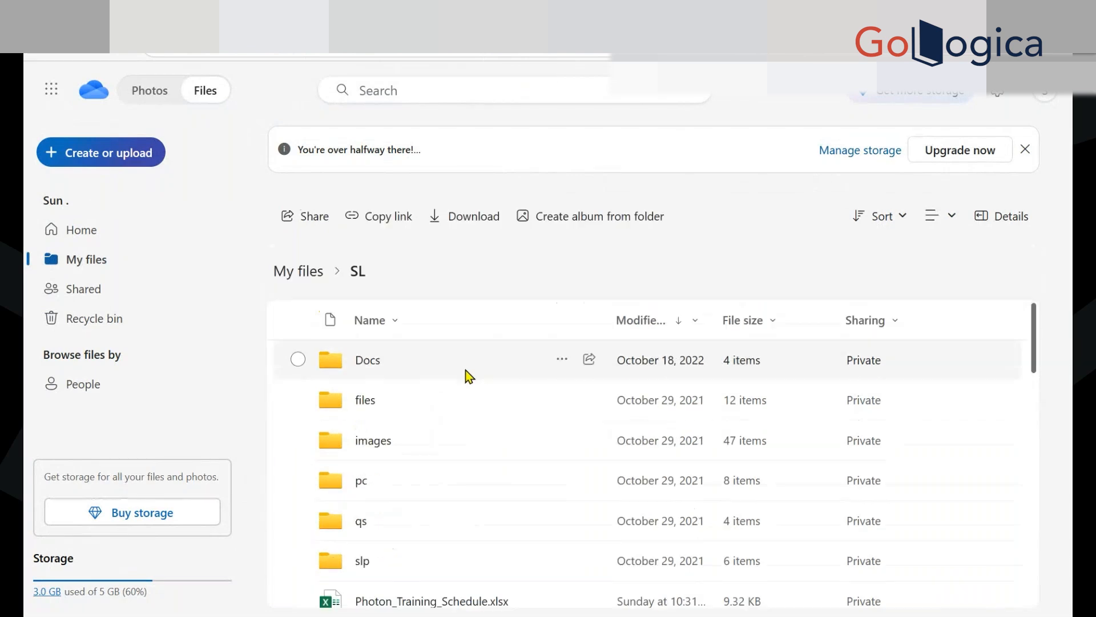
click(365, 402)
scroll(448, 478, down, 5)
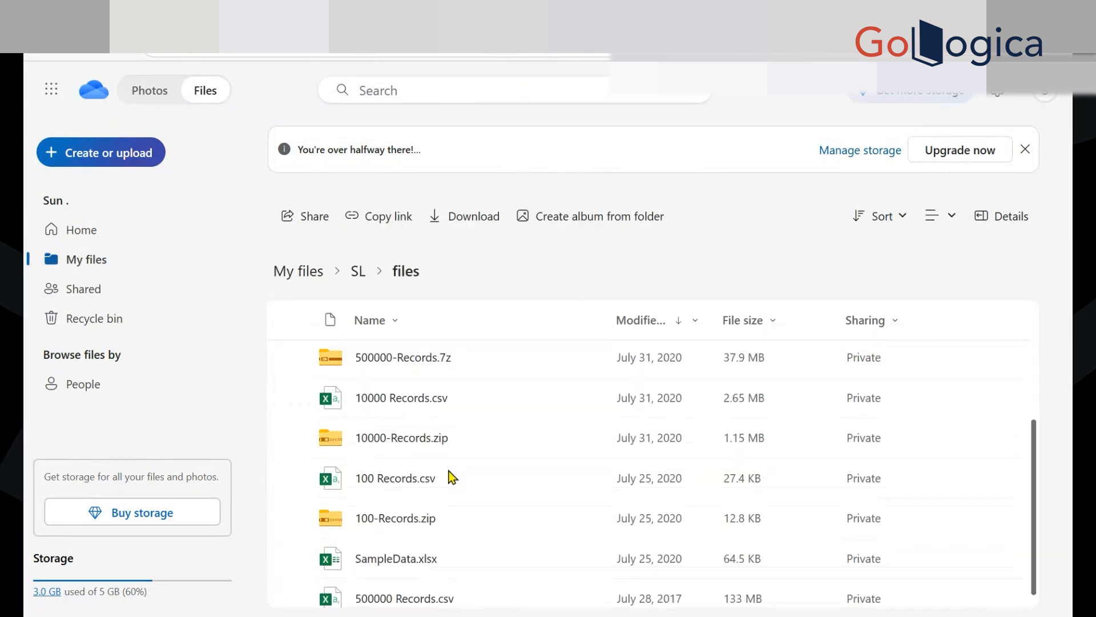
scroll(451, 477, down, 1)
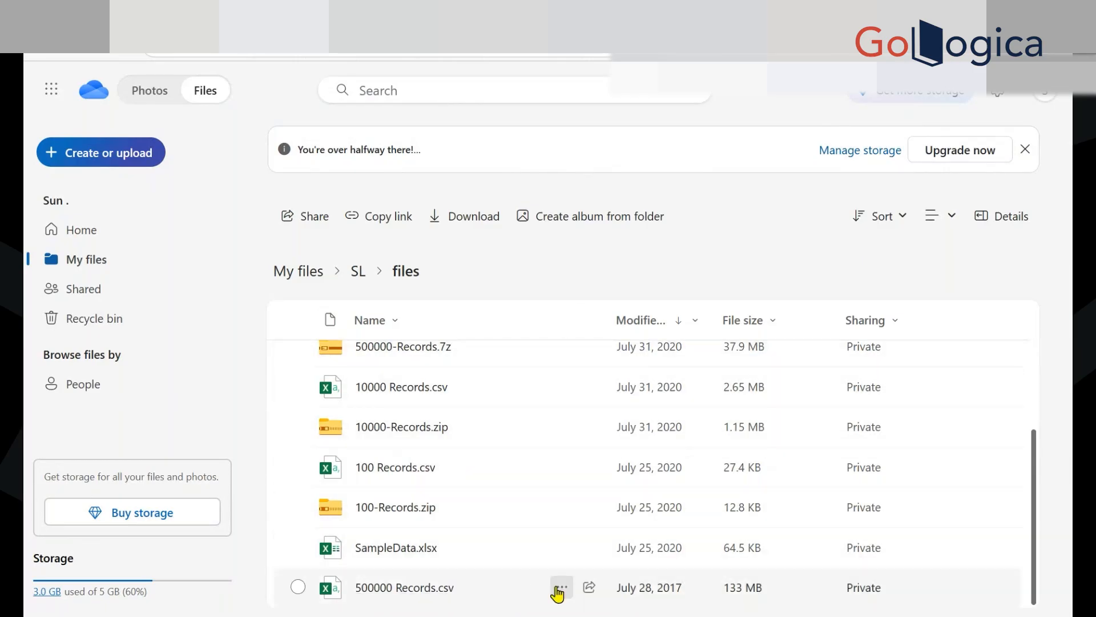
Download the archive 500000-Records.7z from the OneDrive files folder
click(560, 589)
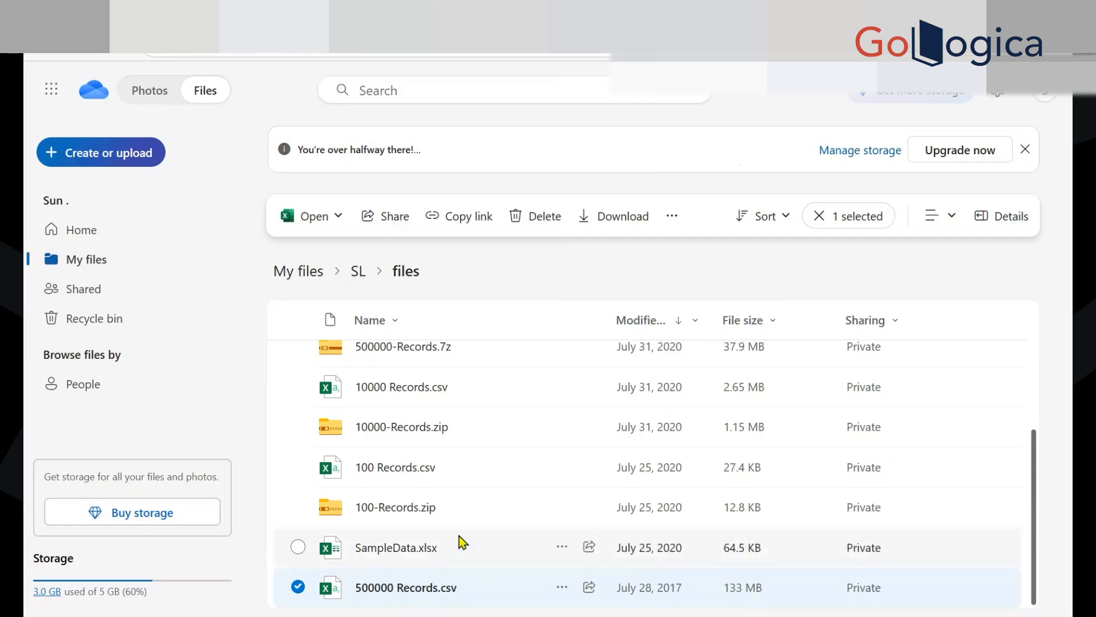
scroll(518, 458, up, 2)
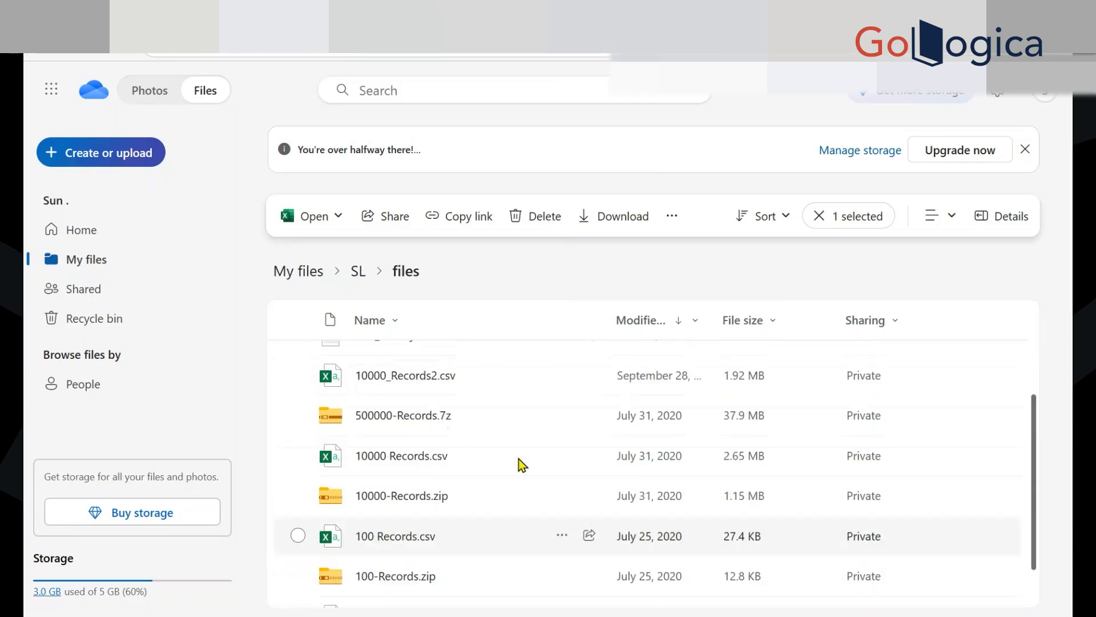
click(562, 428)
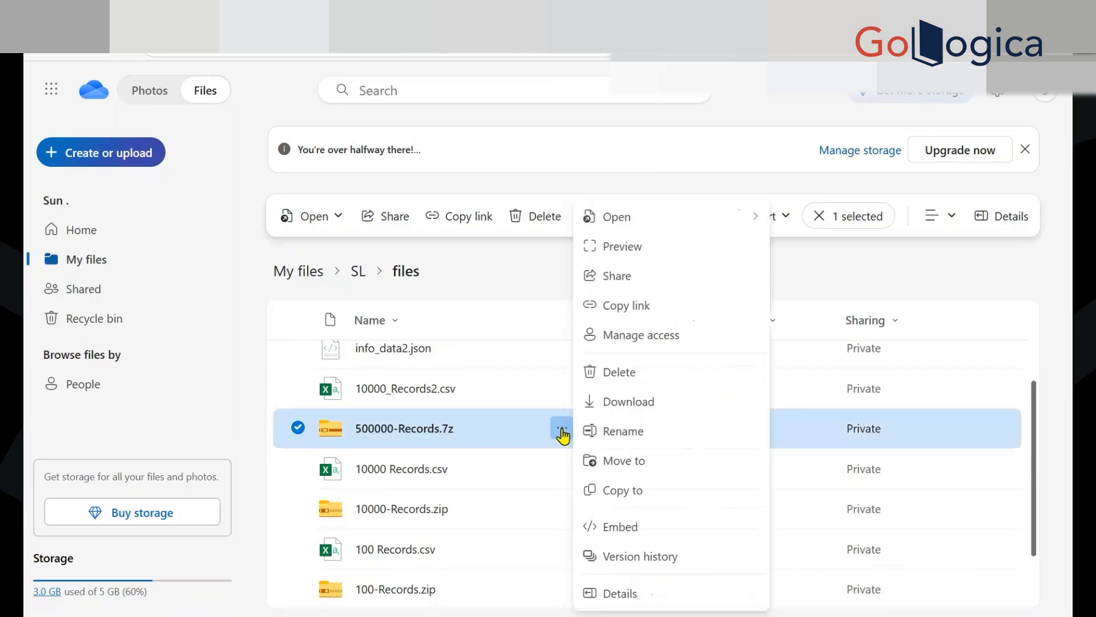
click(641, 407)
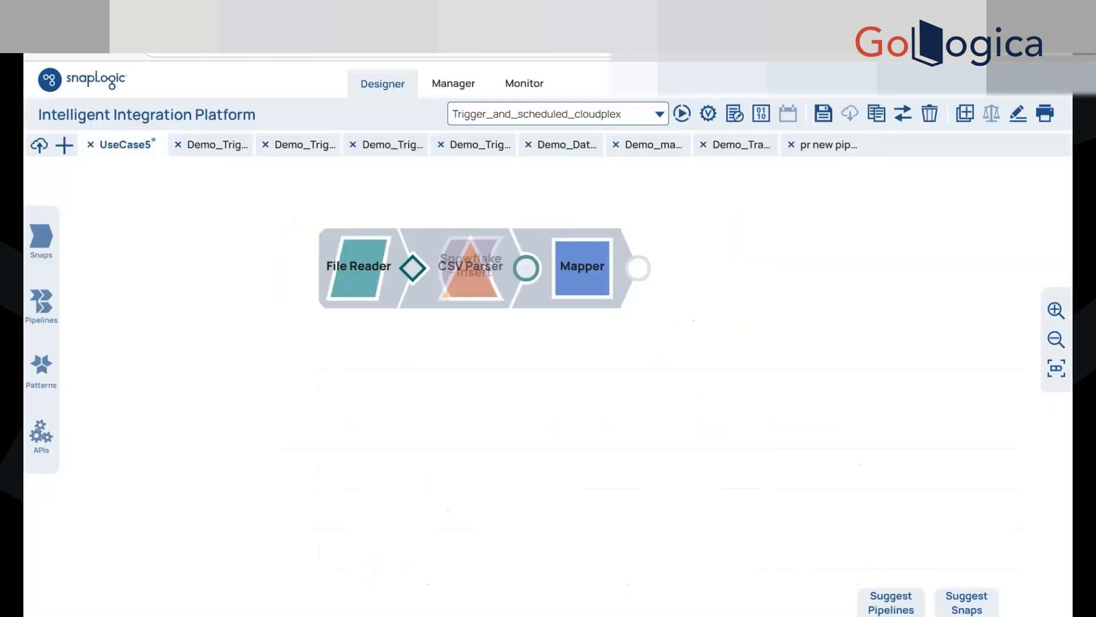
Add a ZipFile Read snap below the File Reader chain and browse the project's files for its source archive
click(470, 393)
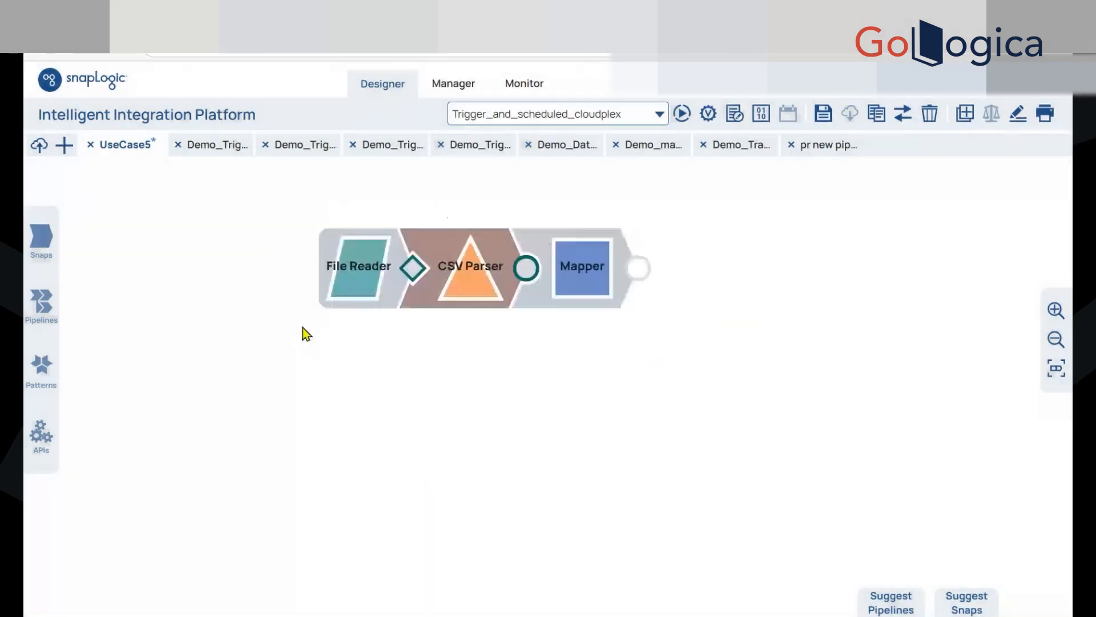
click(54, 240)
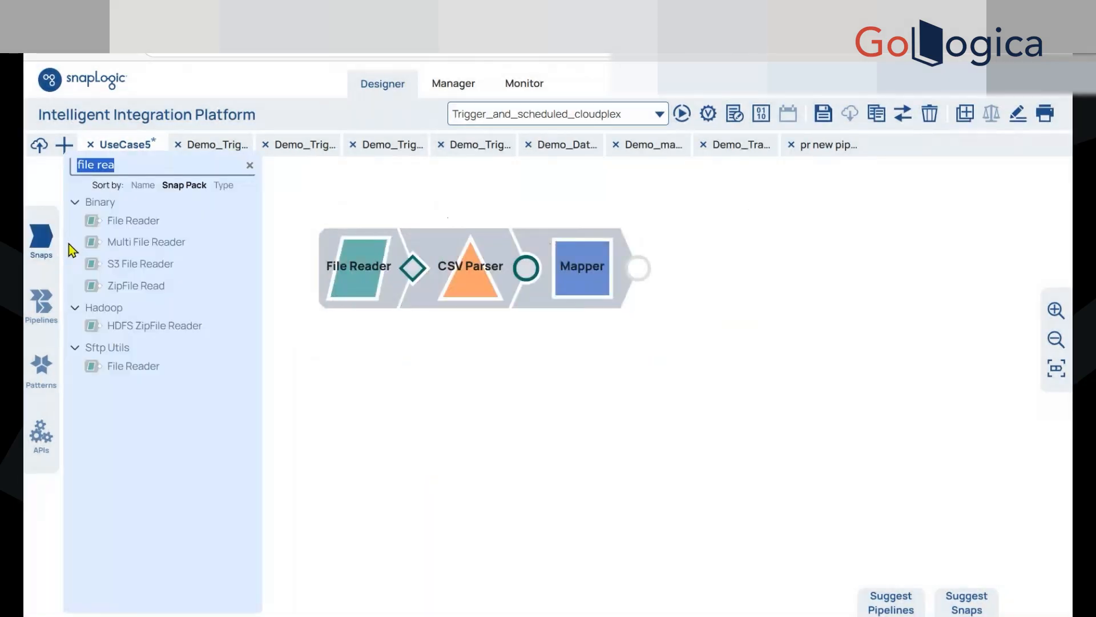
drag(114, 285, 360, 388)
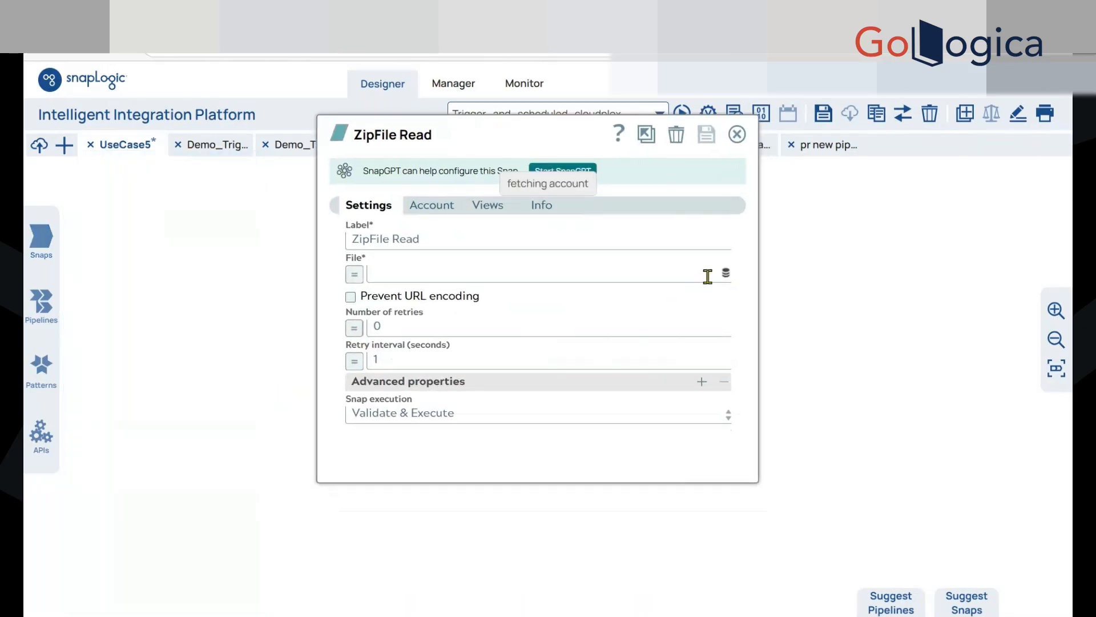
click(725, 274)
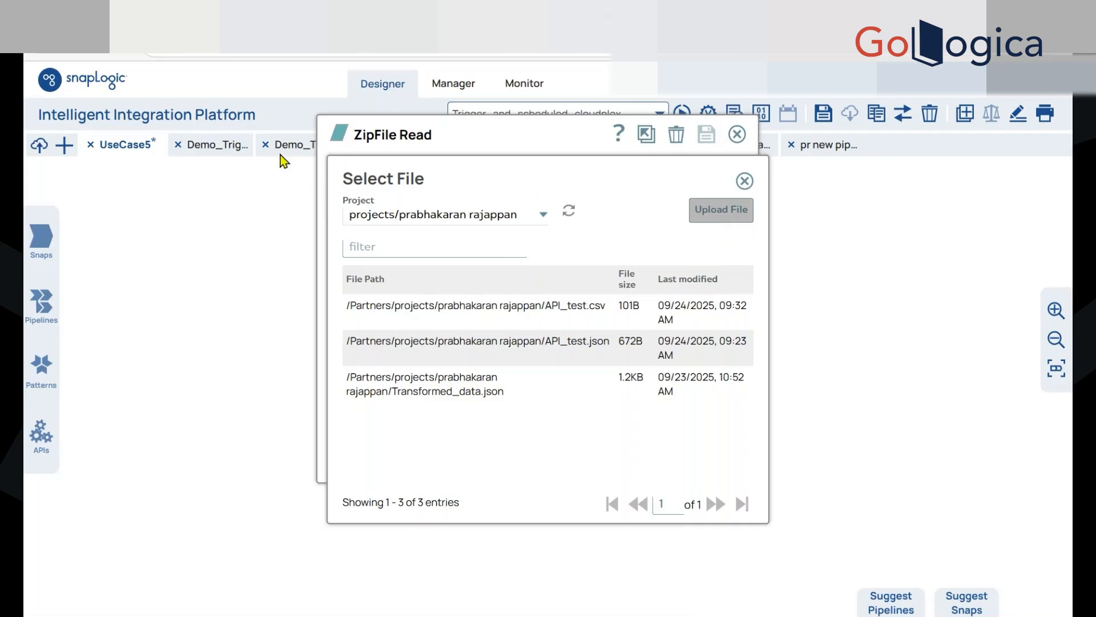
click(545, 361)
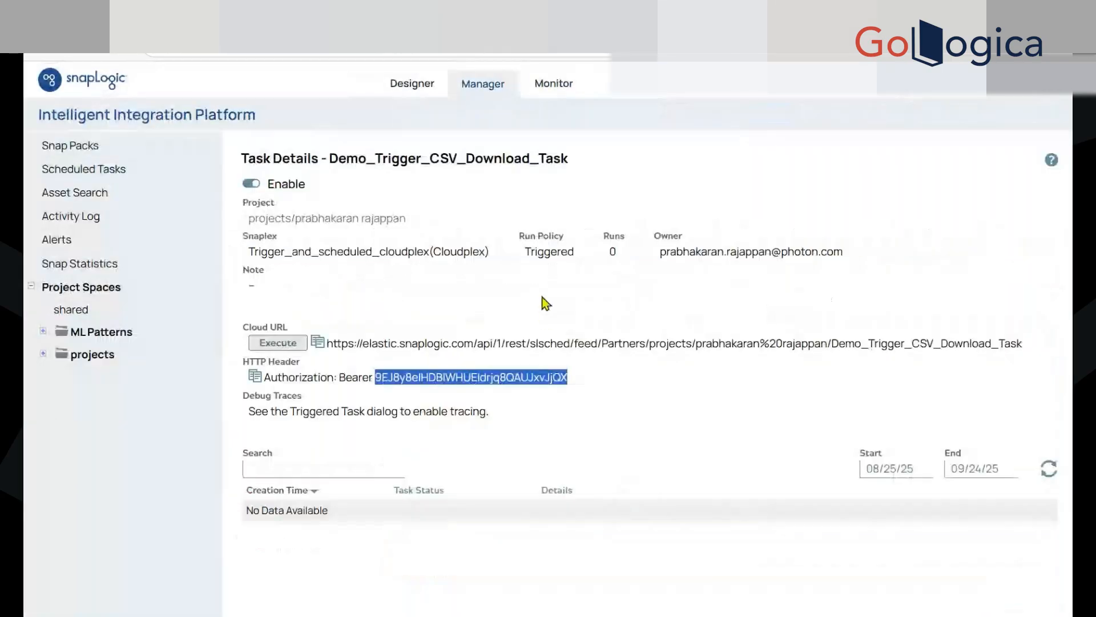
Switch to the project's file assets, check the maximum upload size in the file upload dialog, and close the dialog
click(363, 220)
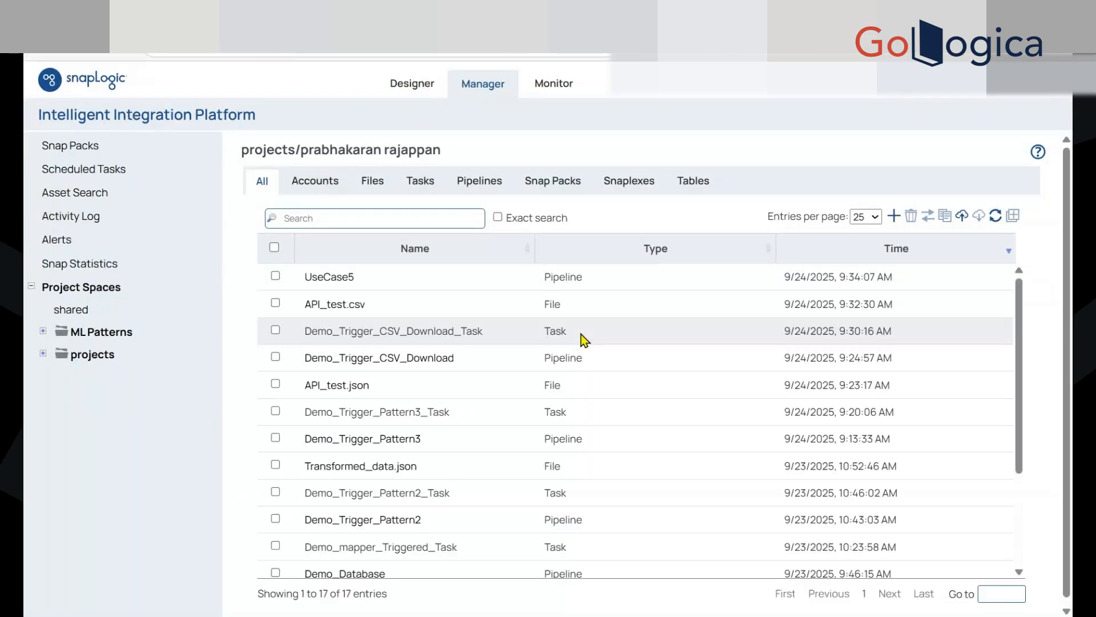
click(375, 182)
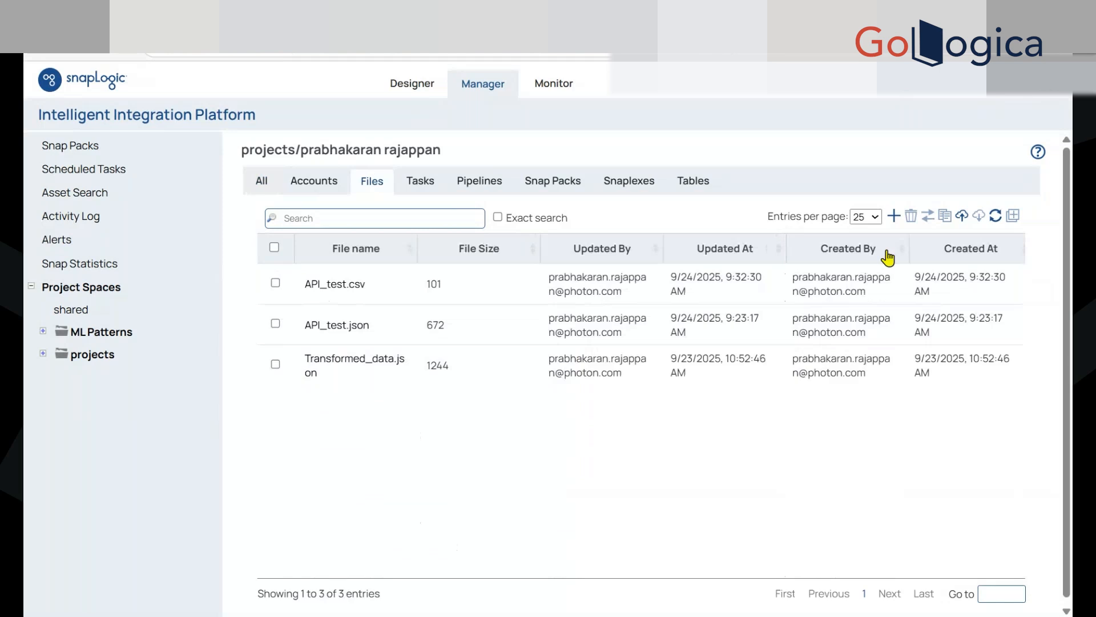
click(894, 217)
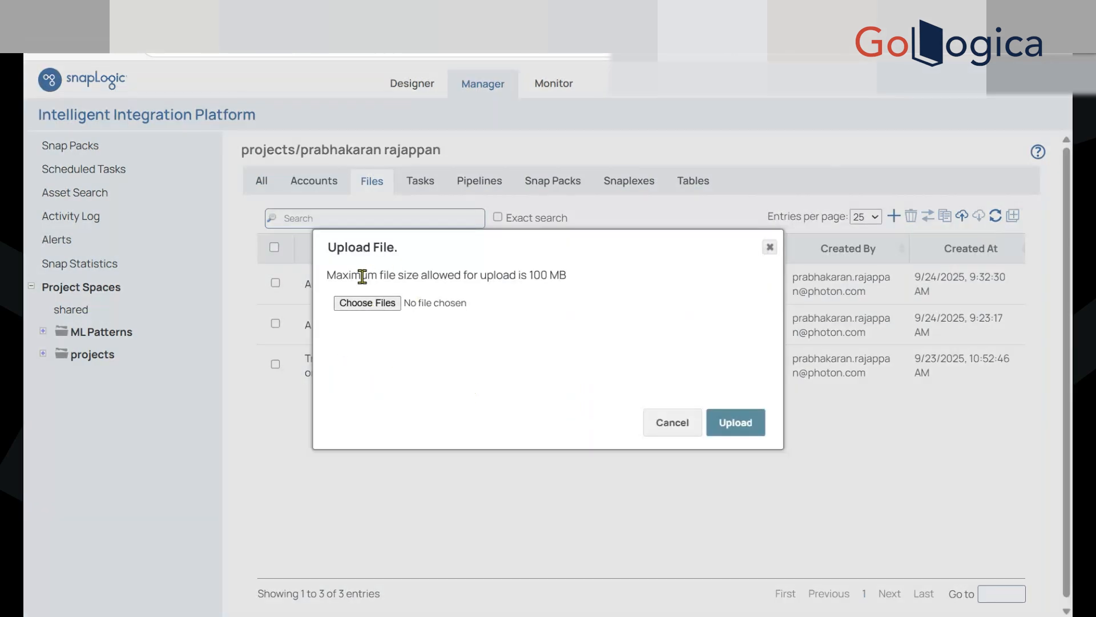
drag(362, 276, 560, 275)
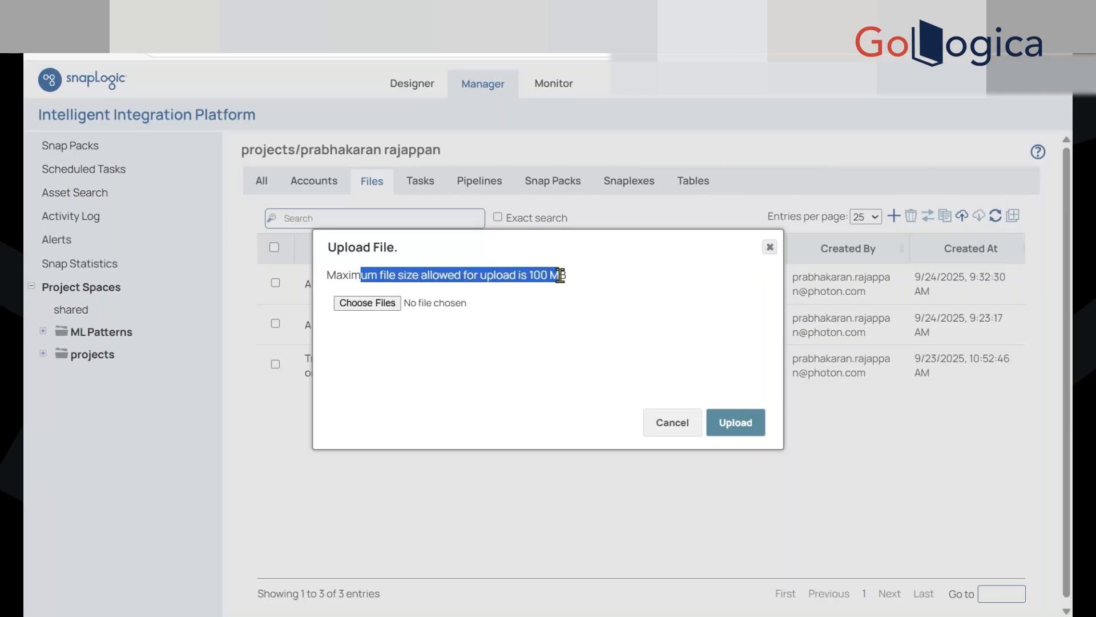
click(475, 299)
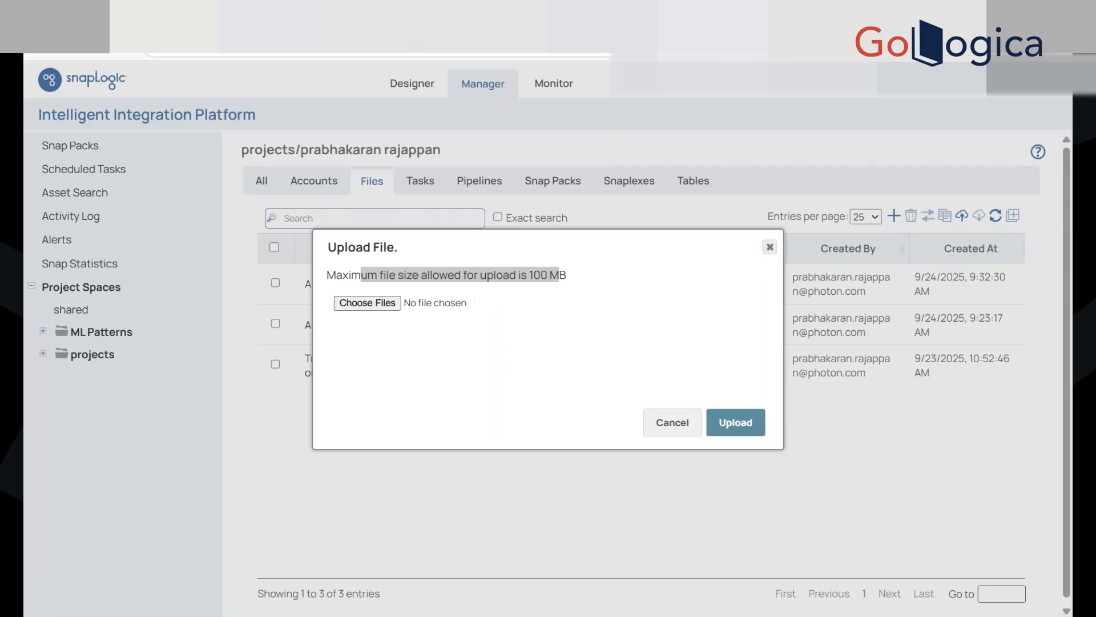
click(669, 94)
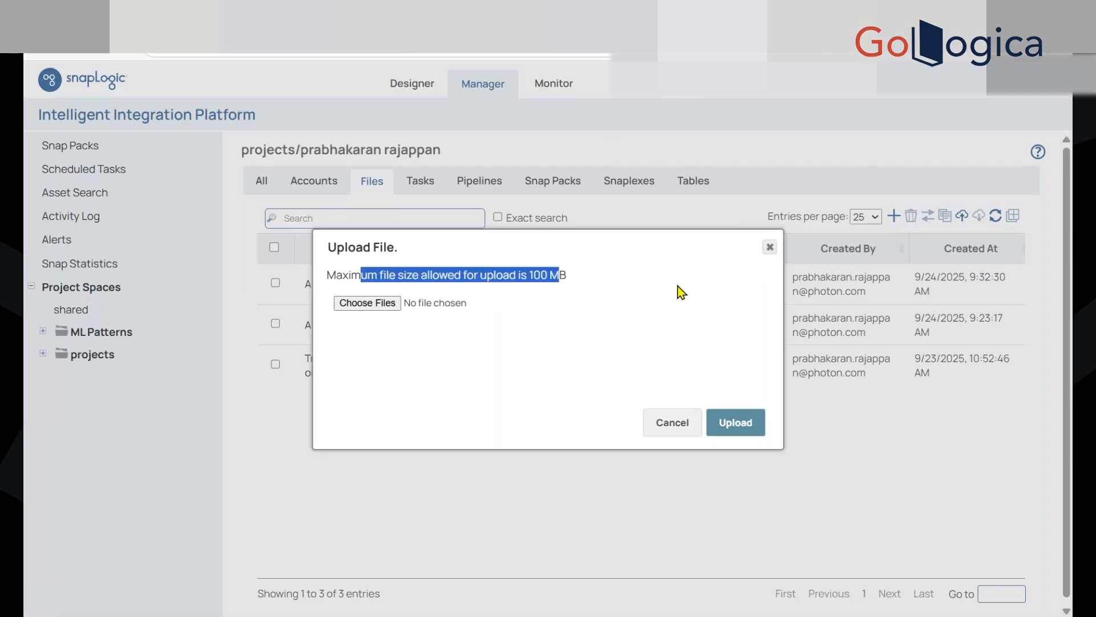
click(768, 249)
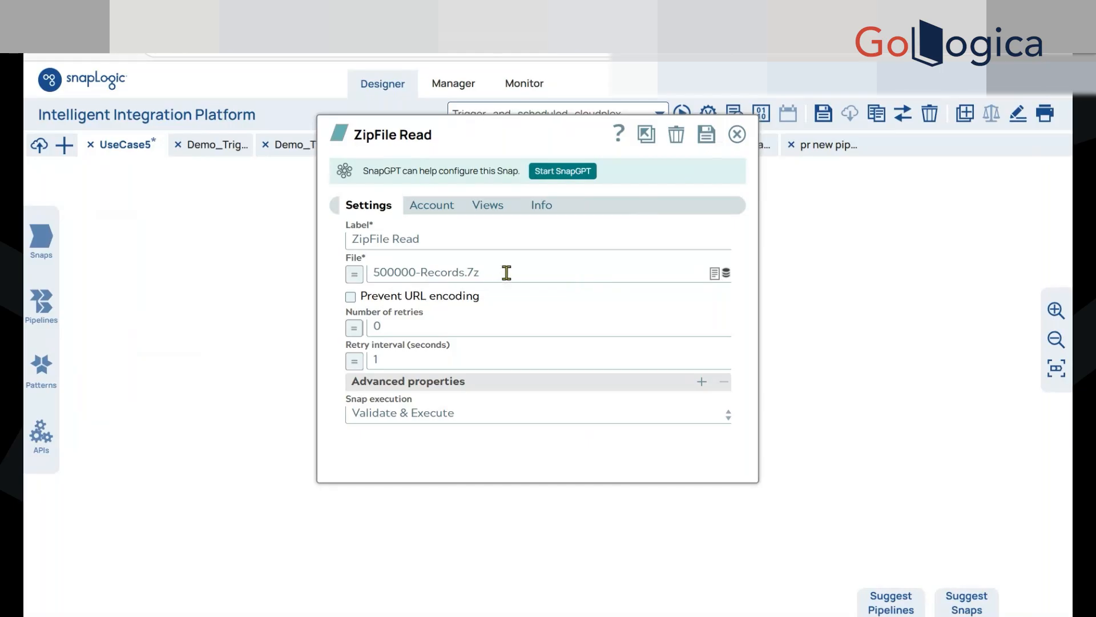
Save the ZipFile Read snap with 500000-Records.7z as its file, and validate the pipeline
drag(375, 273, 421, 272)
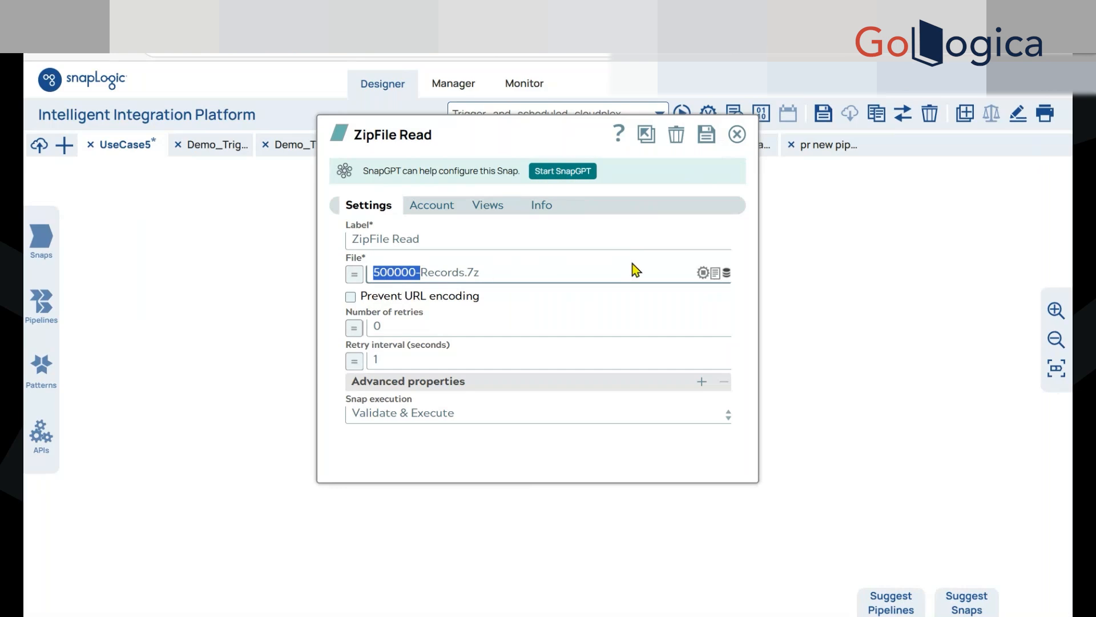
click(707, 135)
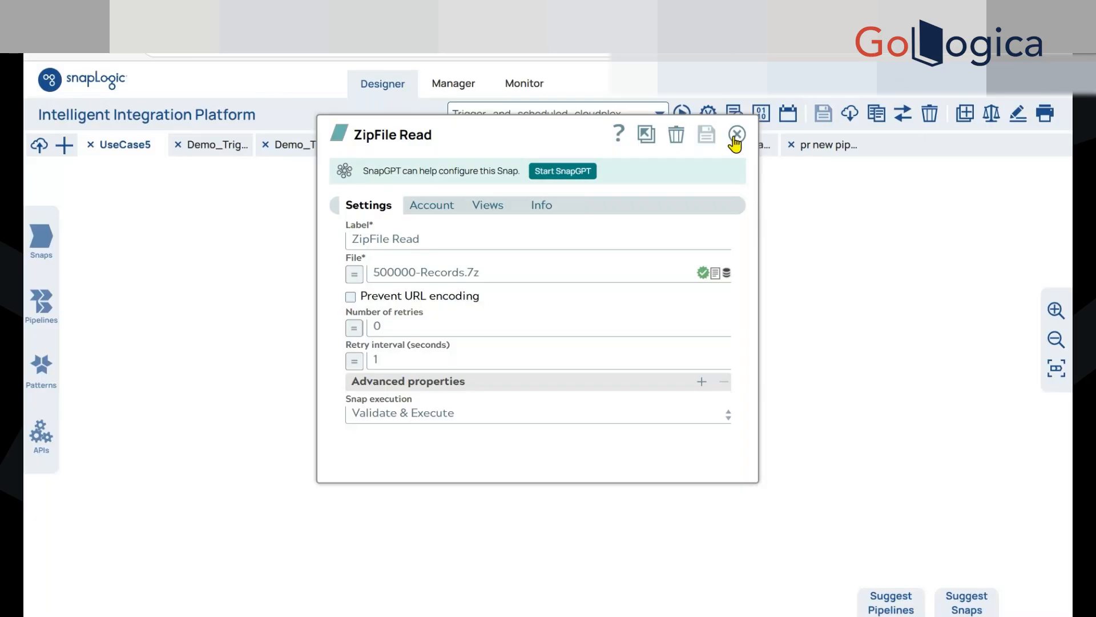
click(736, 135)
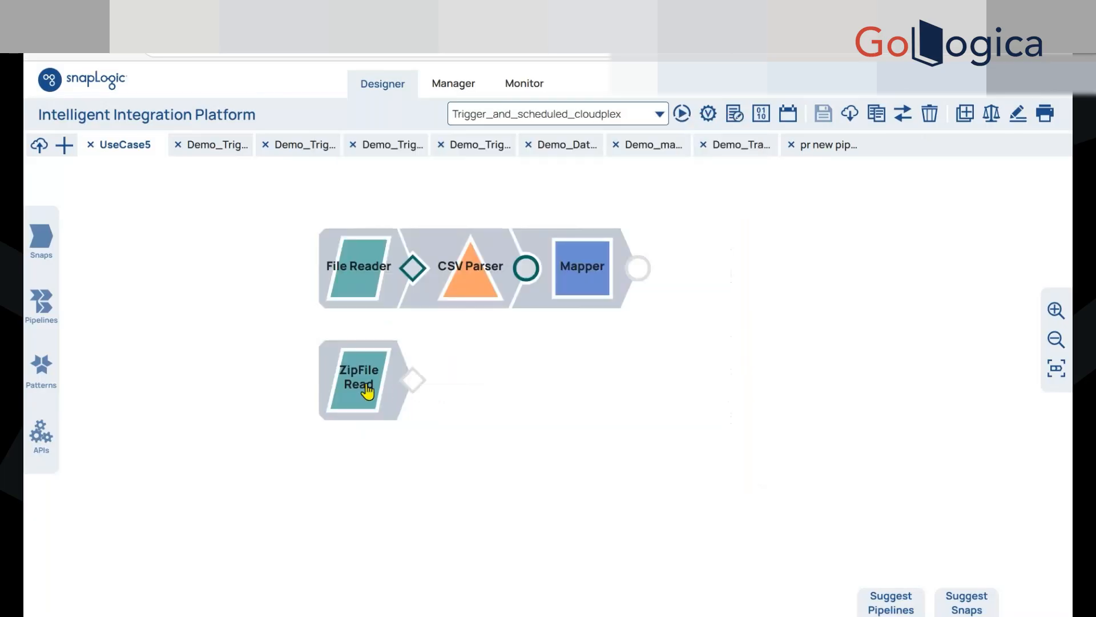
click(708, 115)
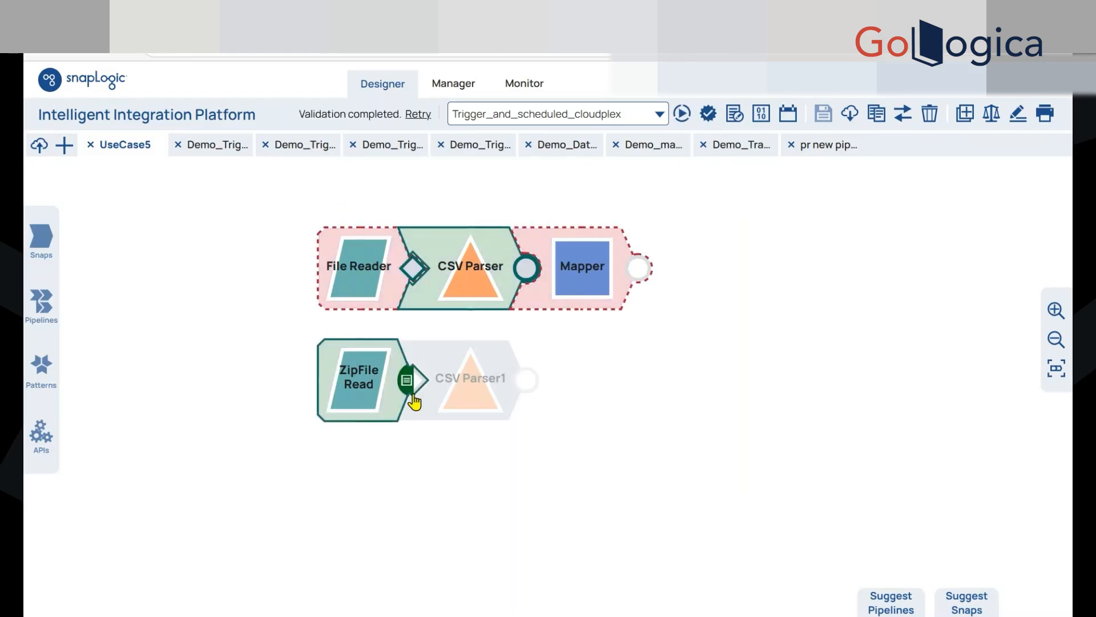
Preview the ZipFile Read output and examine the raw text and file size of the extracted CSV
click(407, 383)
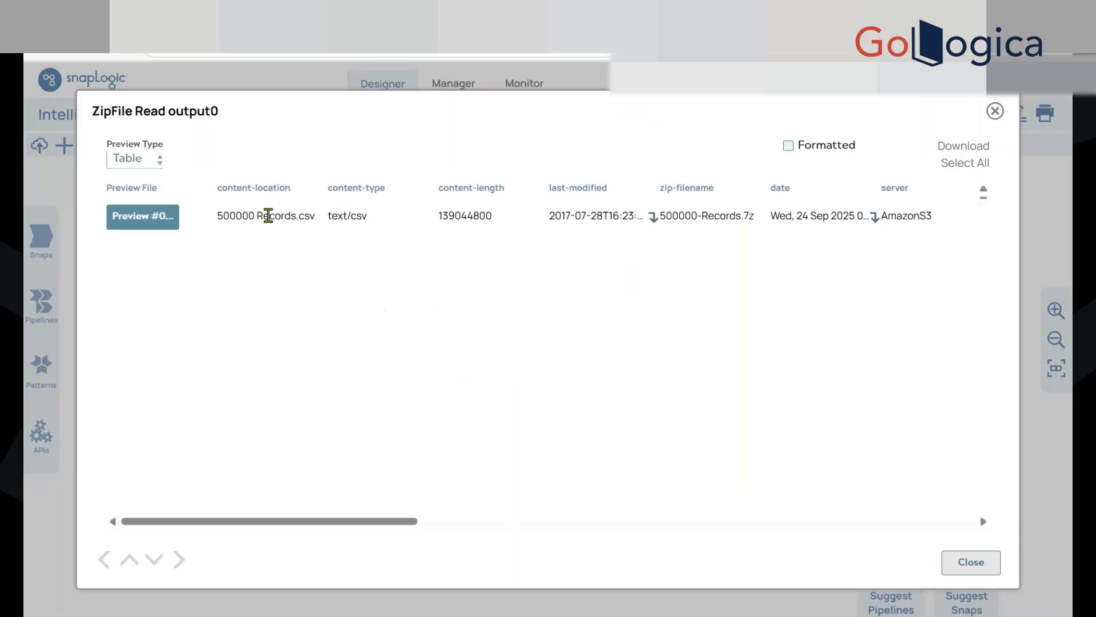
click(154, 230)
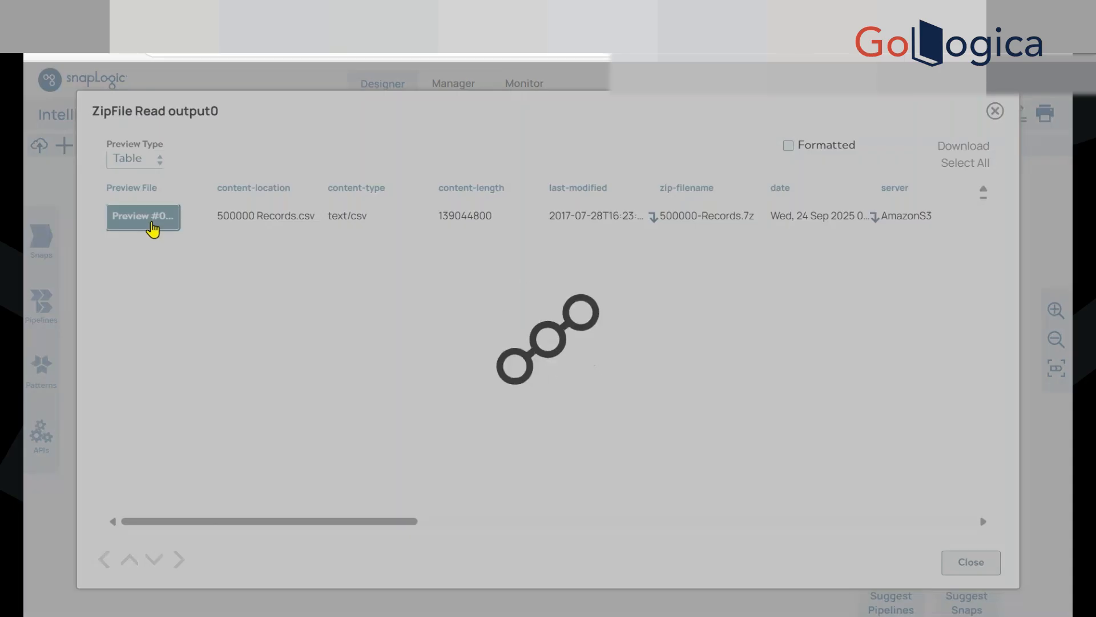
scroll(496, 324, down, 4)
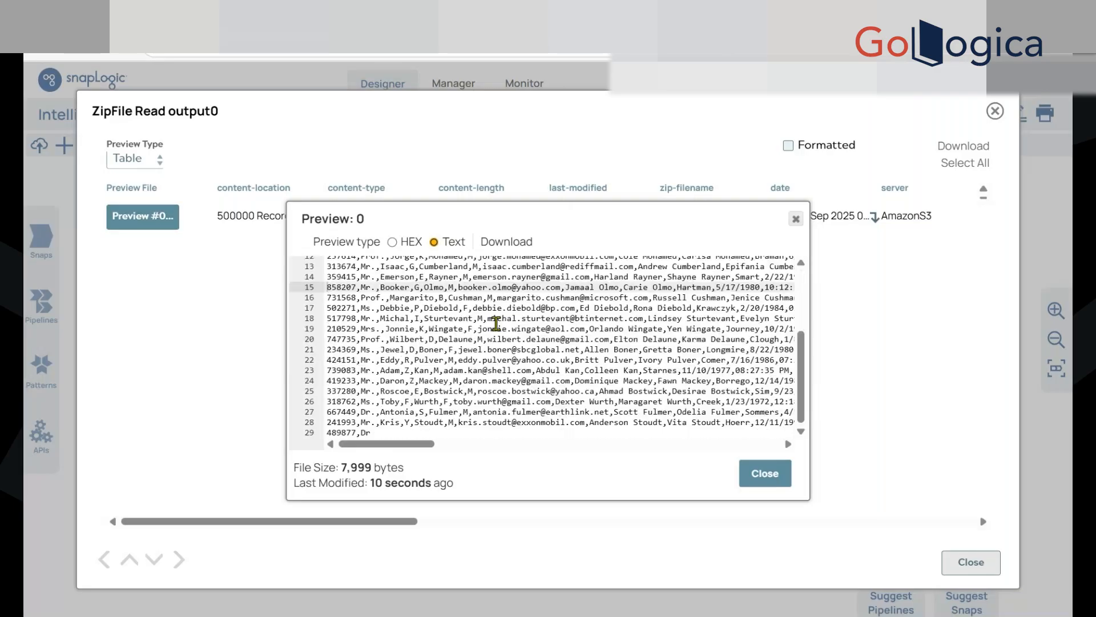
scroll(496, 323, up, 4)
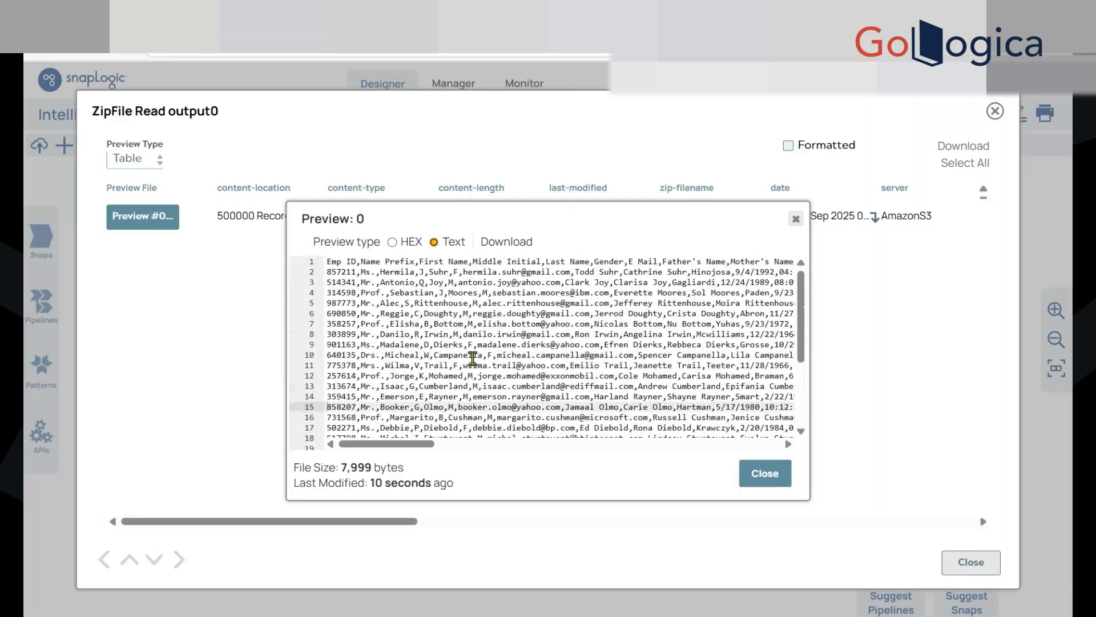
scroll(475, 351, down, 4)
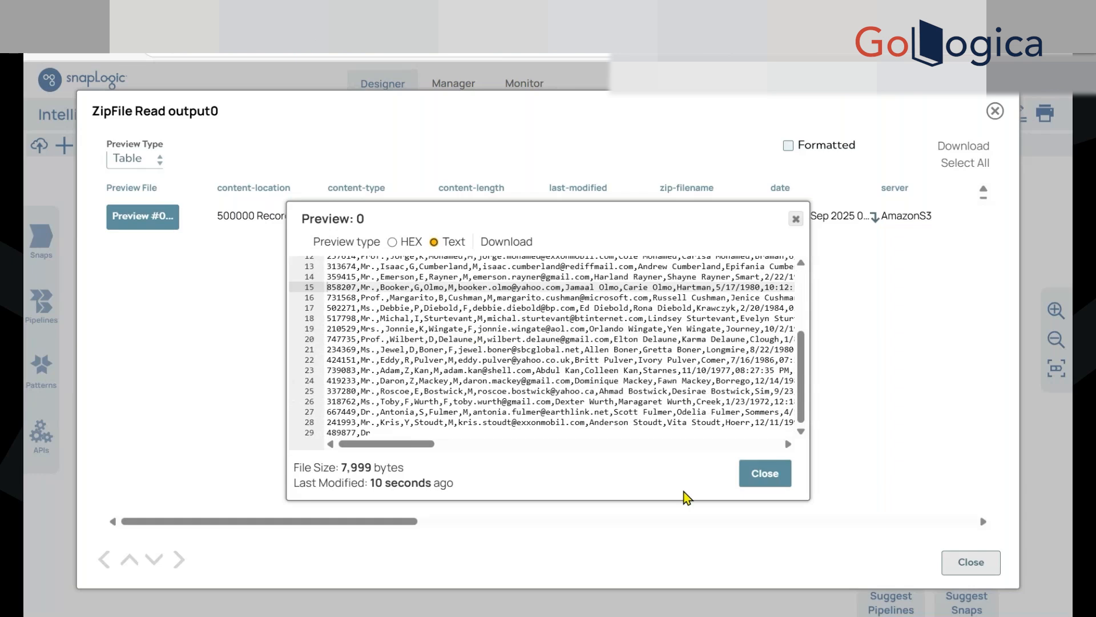
drag(680, 500, 657, 534)
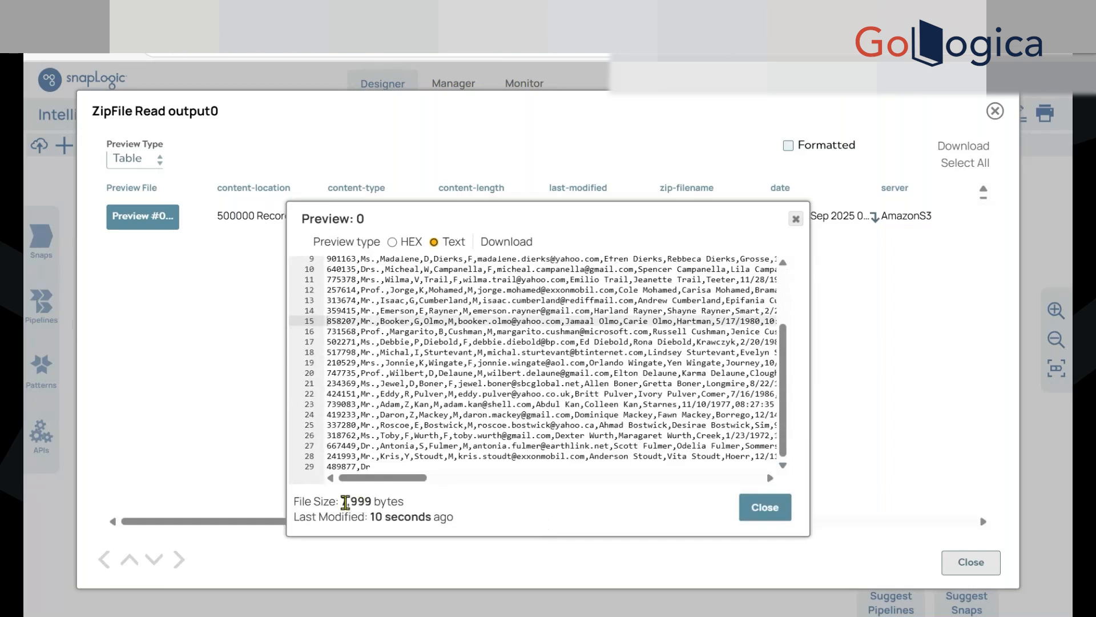
drag(345, 502, 381, 510)
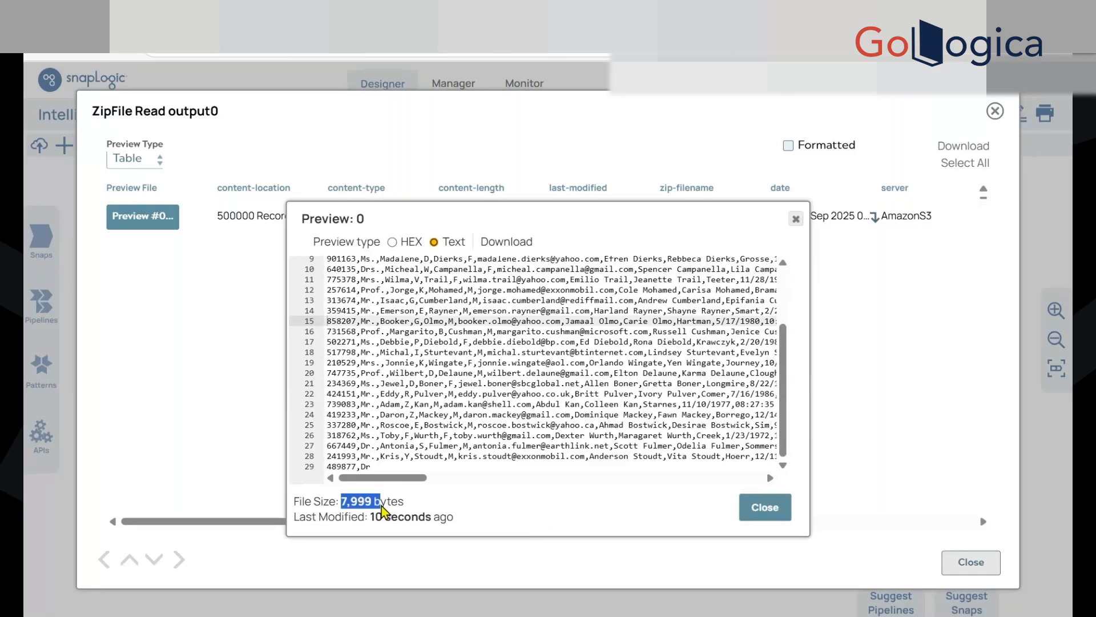
click(765, 507)
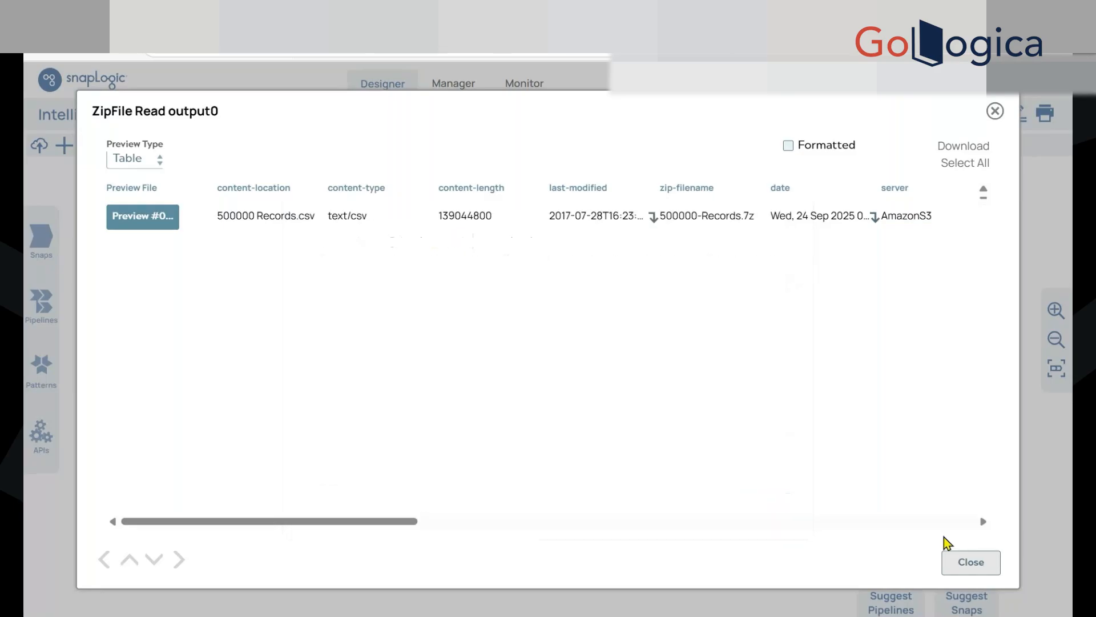
click(985, 564)
Delete the File Reader and the original CSV Parser, and attach the ZipFile Read and CSV Parser1 chain to the Mapper
right_click(367, 278)
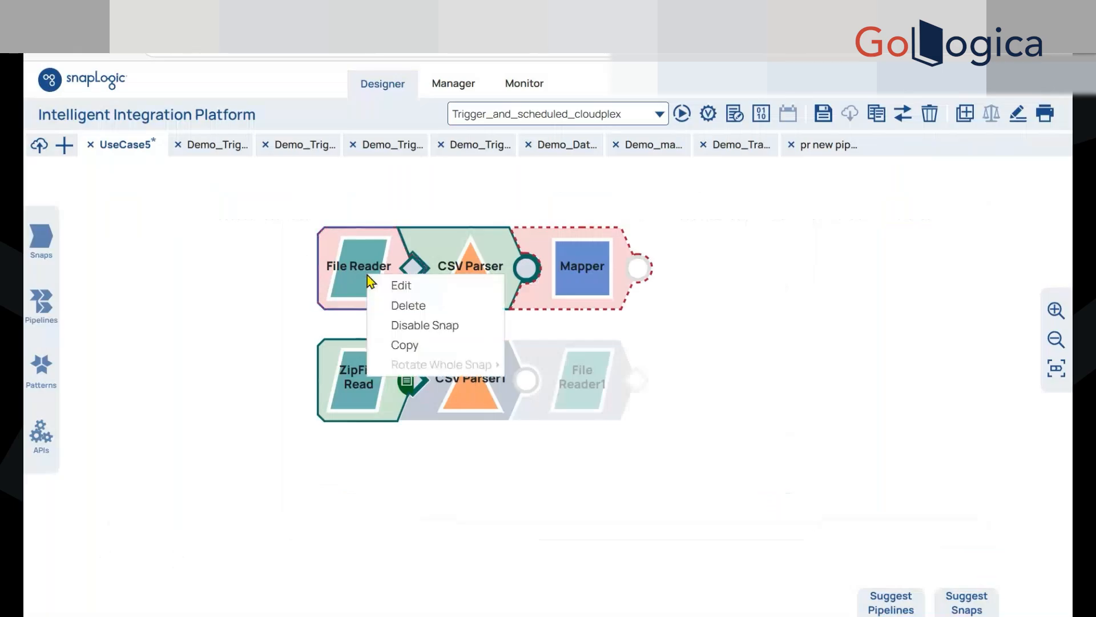
click(383, 308)
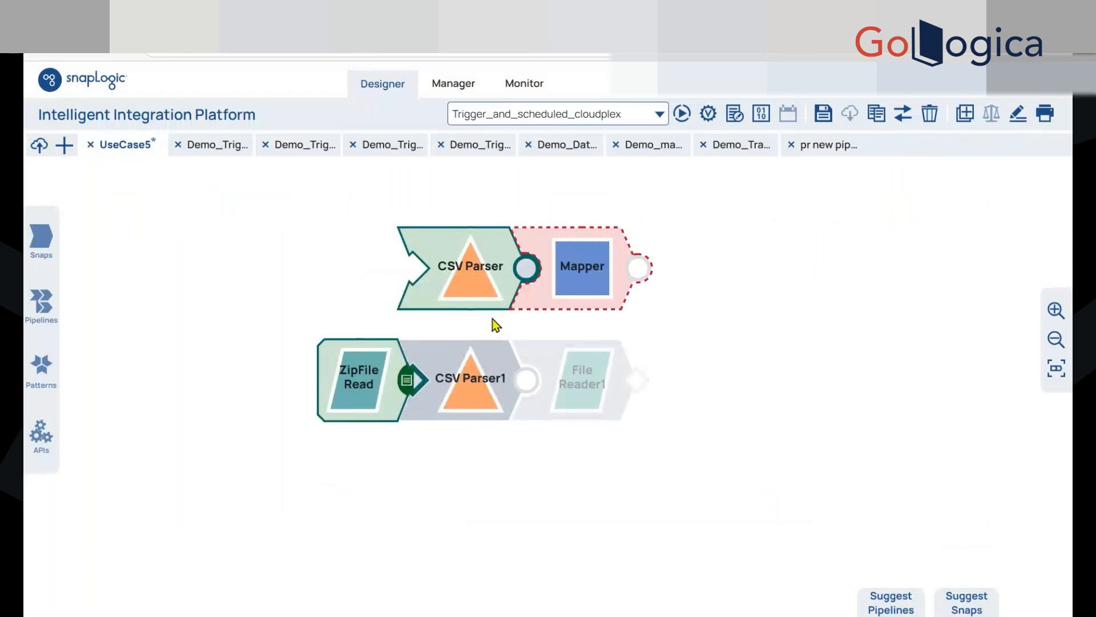
right_click(472, 276)
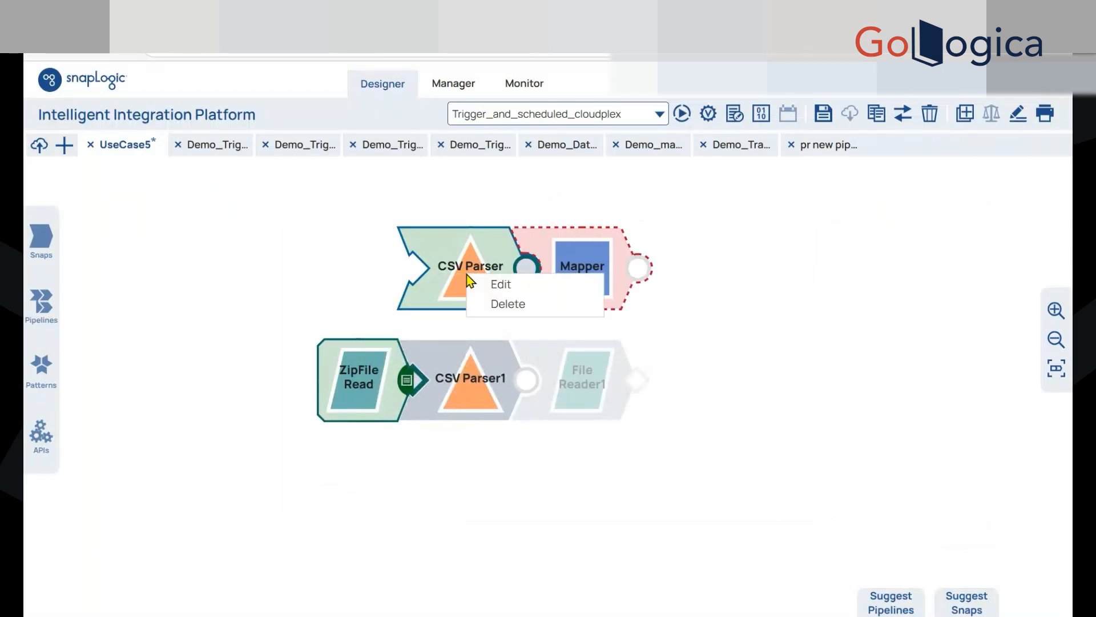
drag(481, 389, 371, 293)
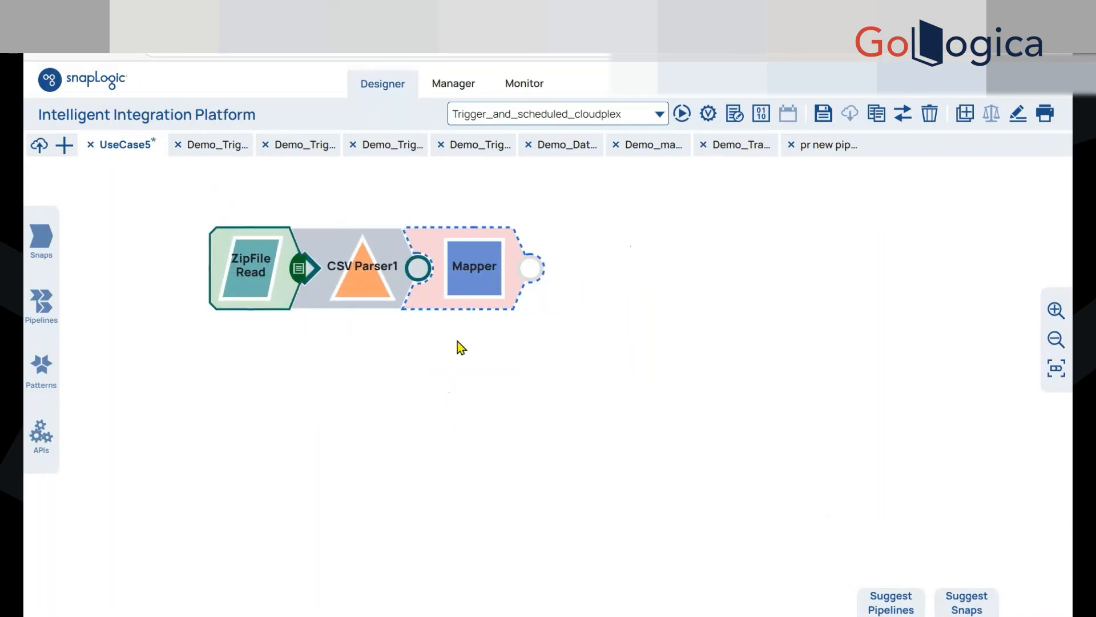
Check the Mapper snap's settings and close them without changes
click(470, 276)
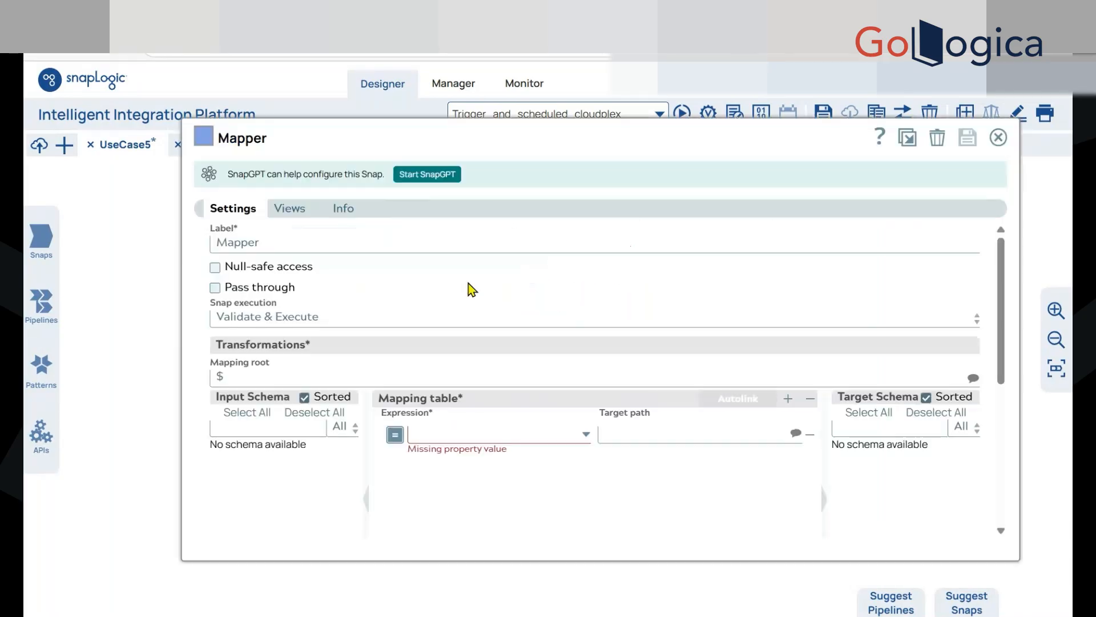
click(995, 143)
click(810, 235)
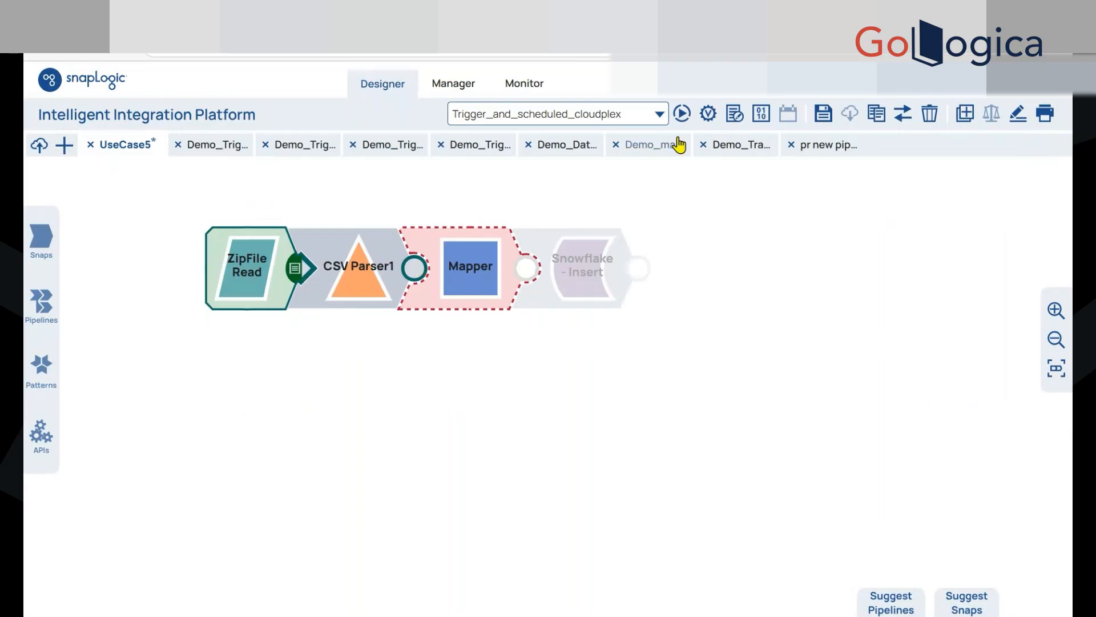
Validate the pipeline and examine the CSV Parser1 output records, first as a table and then as JSON
click(707, 124)
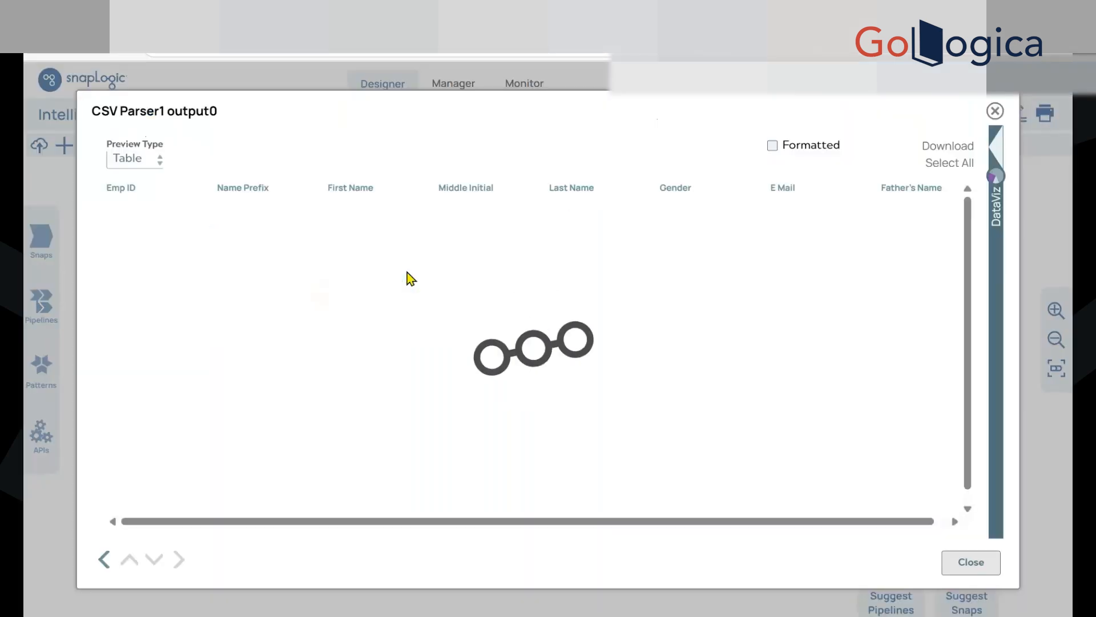
scroll(427, 341, down, 10)
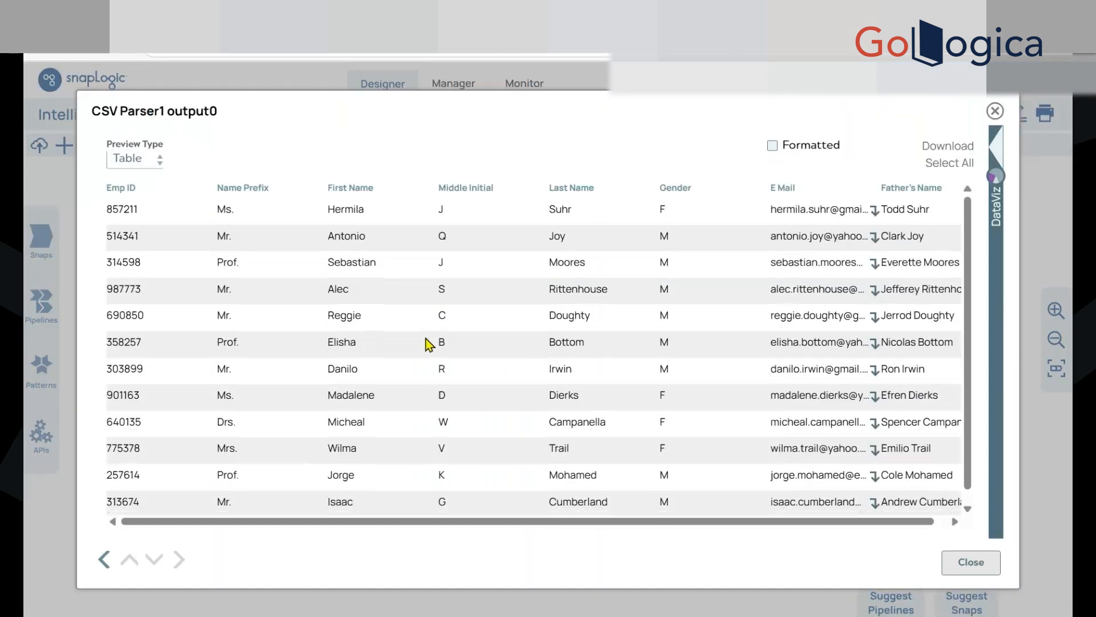
scroll(428, 341, down, 2)
click(135, 158)
click(131, 178)
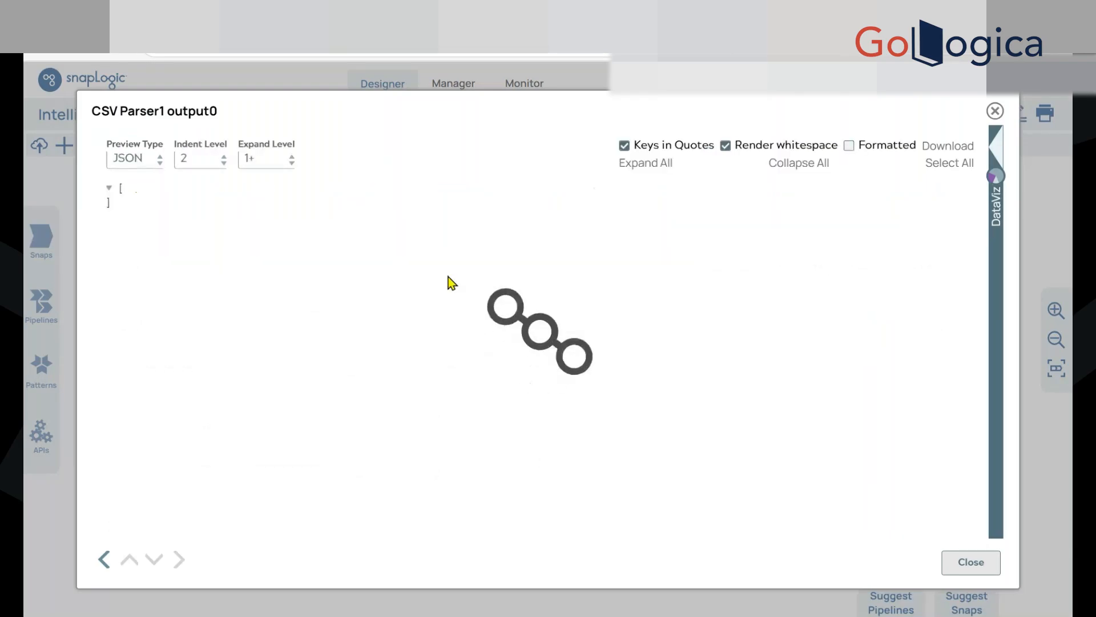
scroll(439, 313, down, 5)
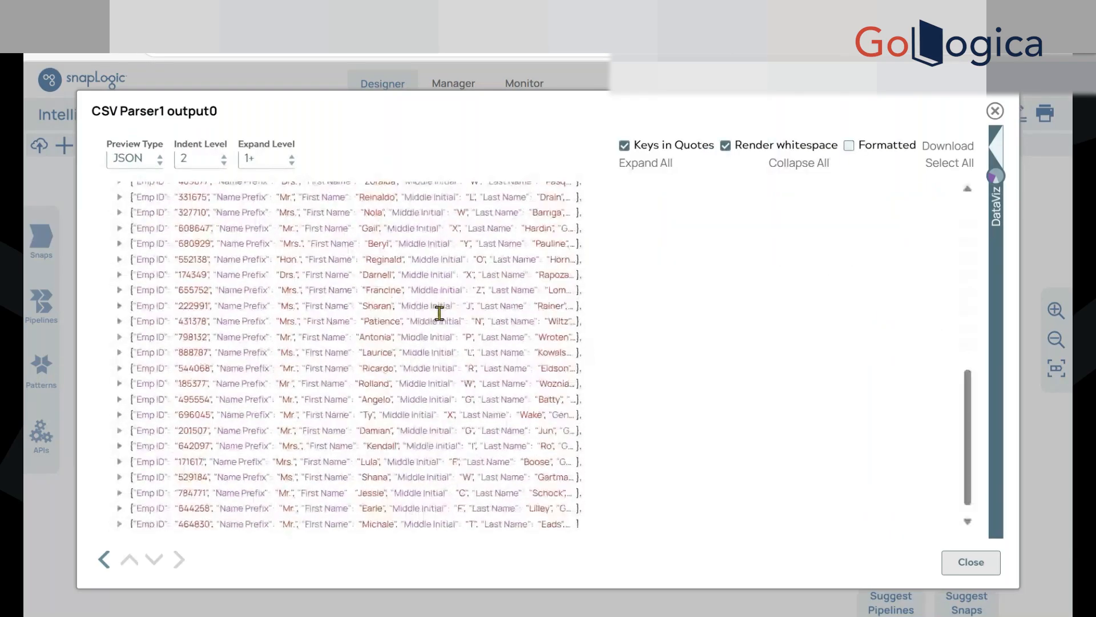
scroll(439, 312, down, 1)
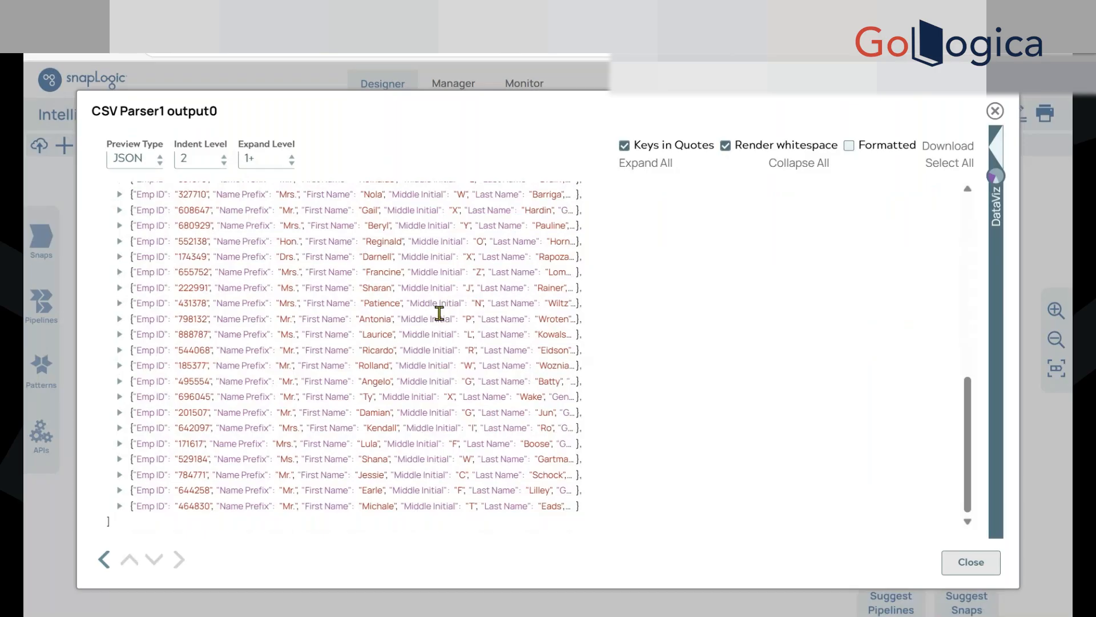
Examine the CSV Parser1 output as JSON, expanding the first record to check its fields such as Gender, and close the preview
scroll(434, 306, up, 6)
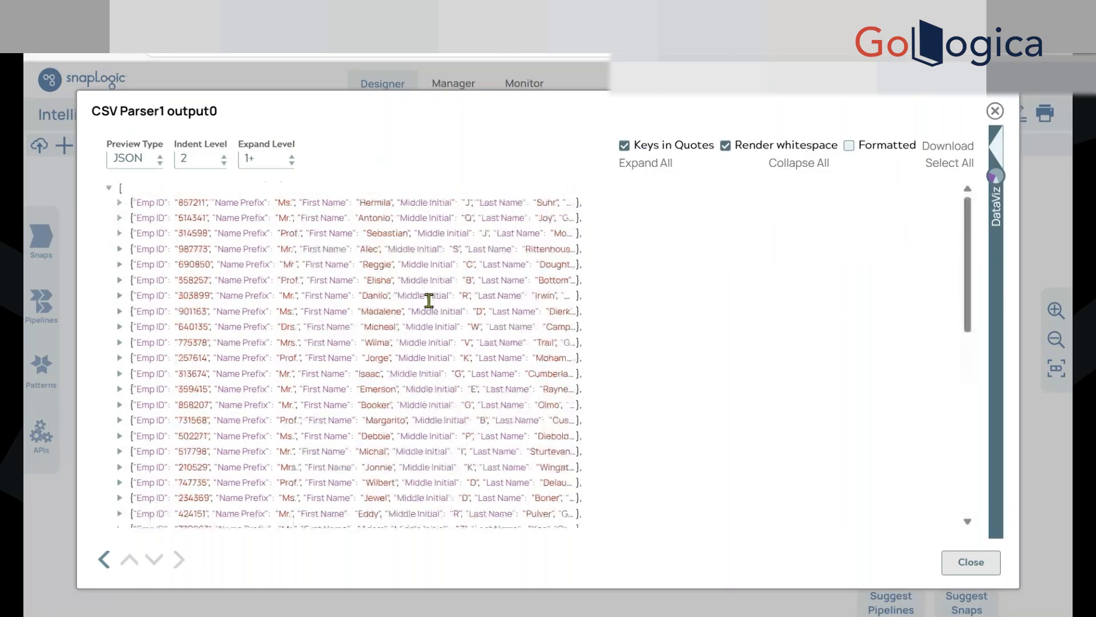
scroll(429, 301, down, 6)
scroll(430, 301, up, 6)
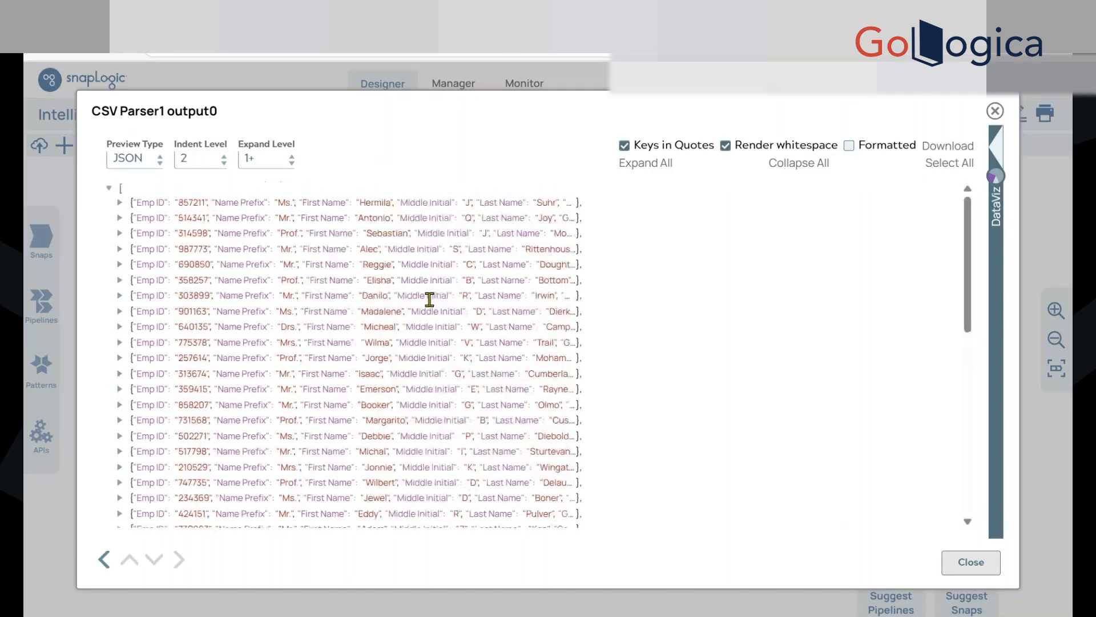
click(120, 203)
click(739, 148)
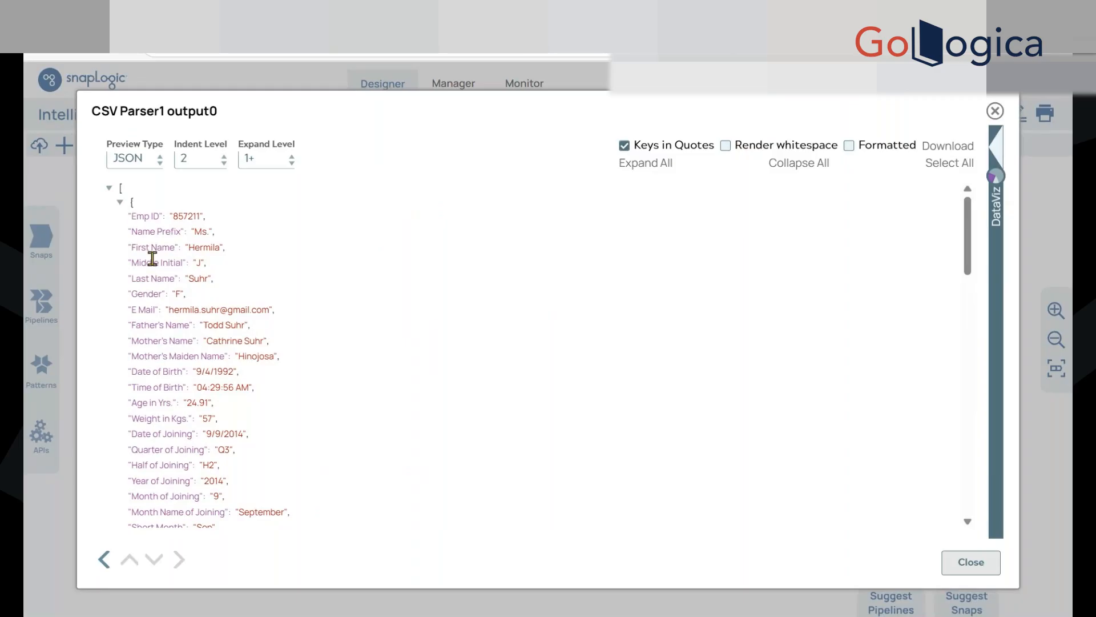
scroll(204, 395, down, 3)
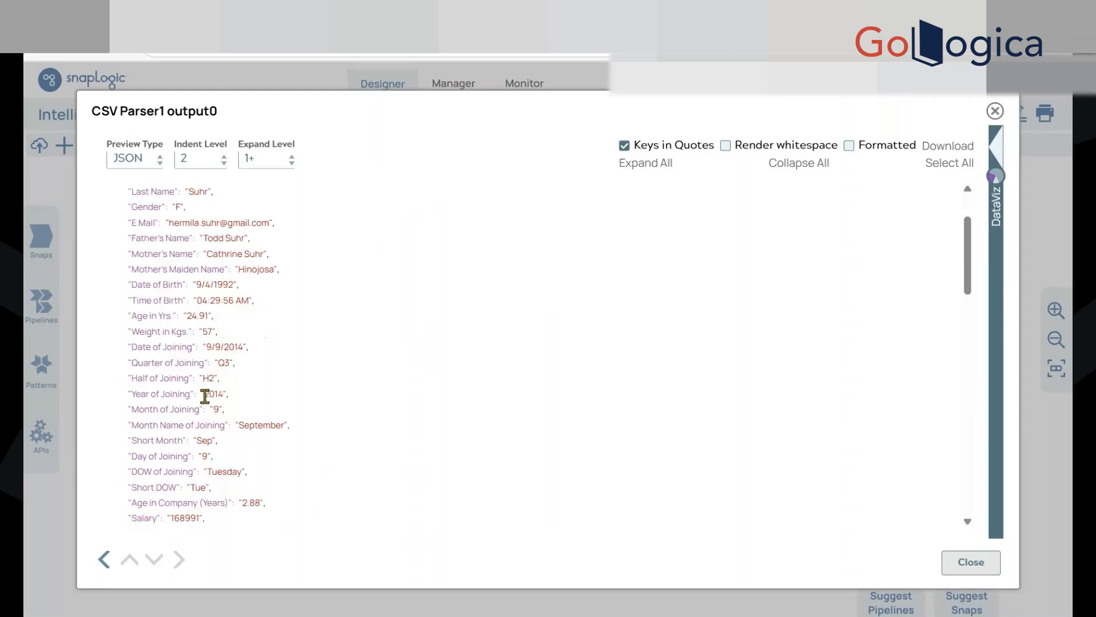
scroll(205, 395, down, 15)
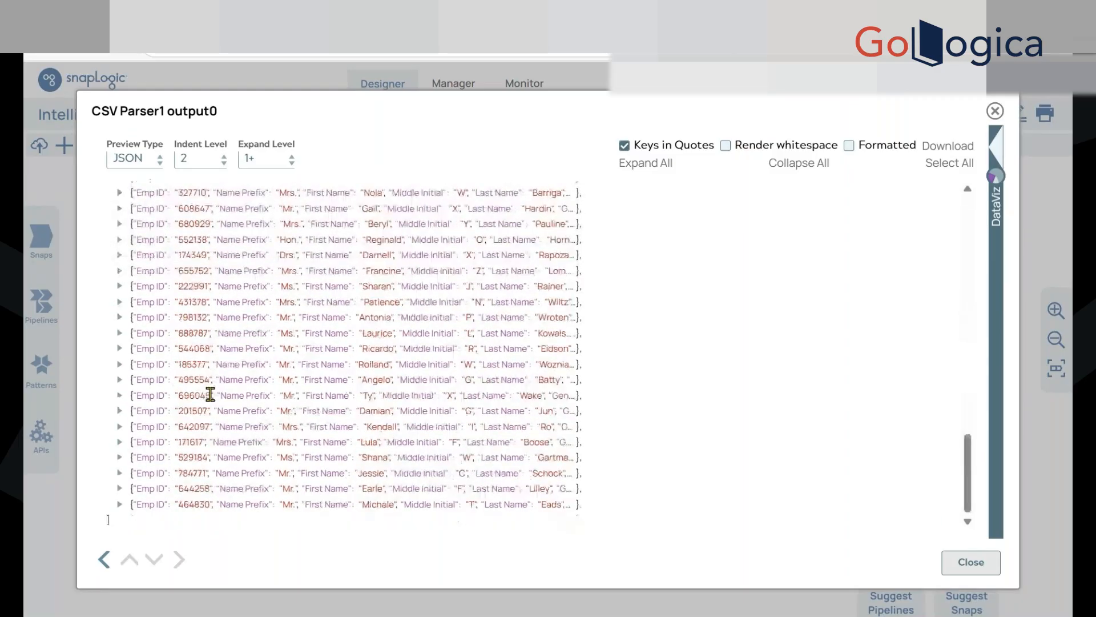
scroll(210, 395, up, 15)
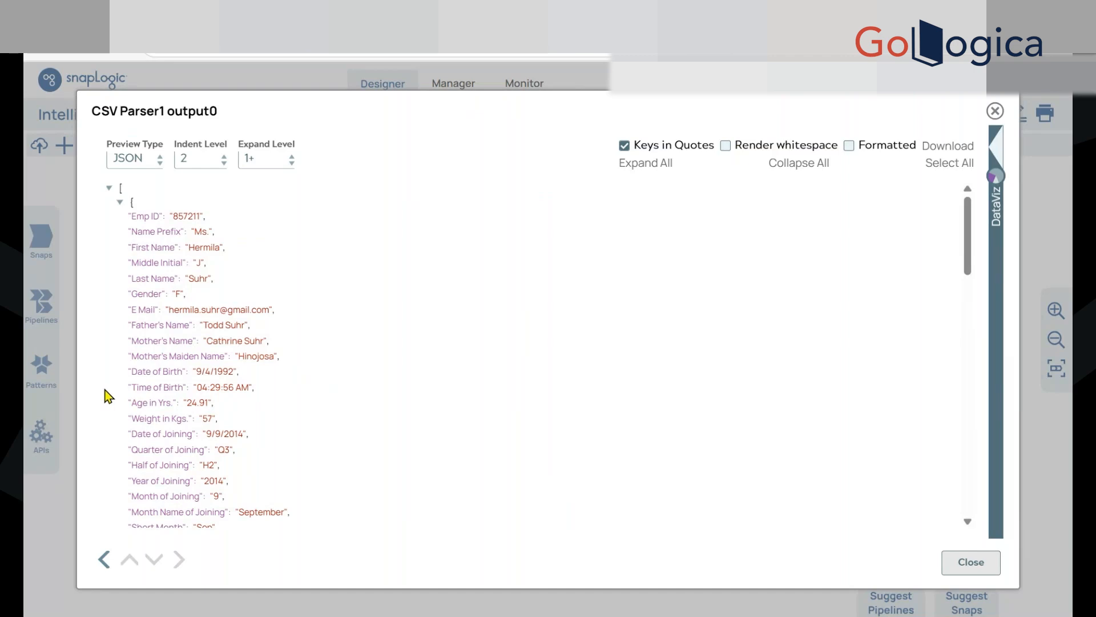
drag(127, 294, 221, 294)
click(420, 394)
click(971, 562)
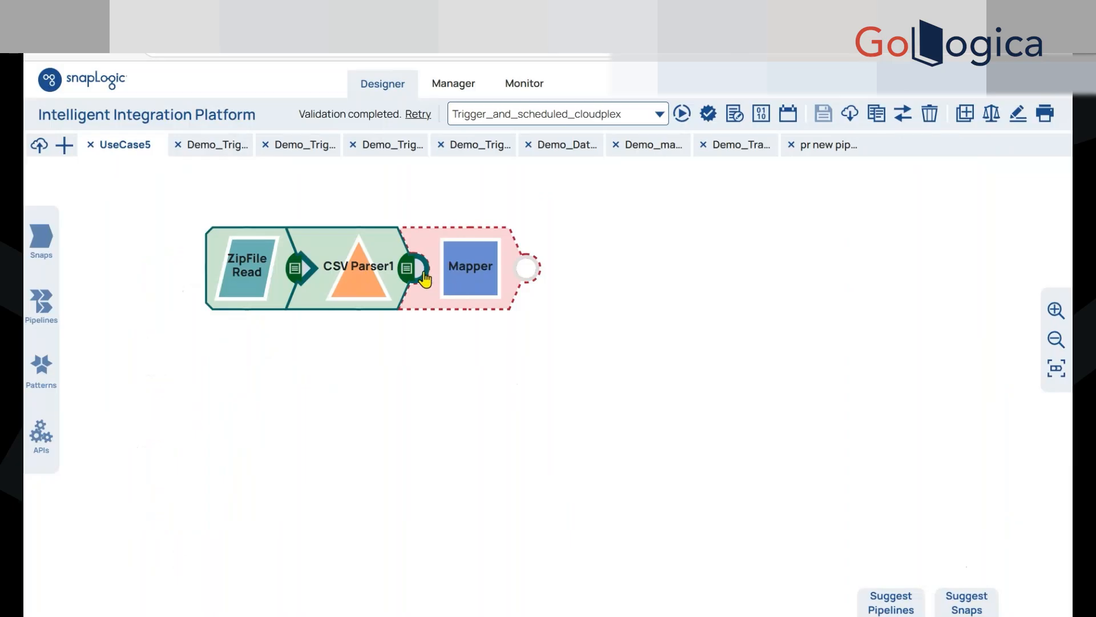
Detach the Mapper from CSV Parser1 and place a Router snap directly after CSV Parser1
drag(485, 289, 596, 289)
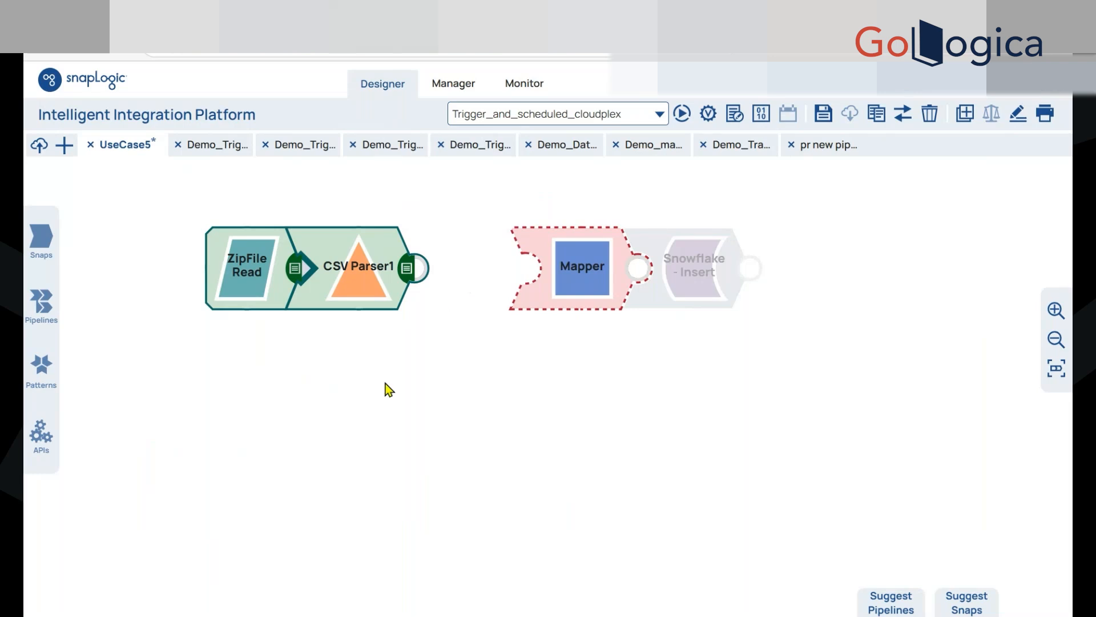
drag(594, 269, 709, 285)
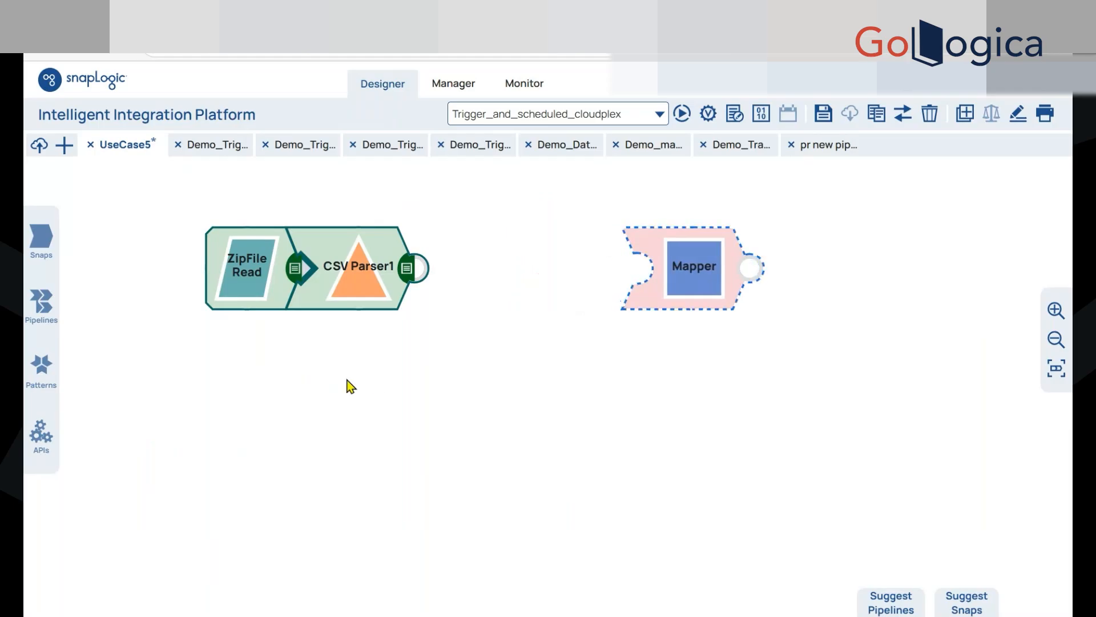
click(41, 237)
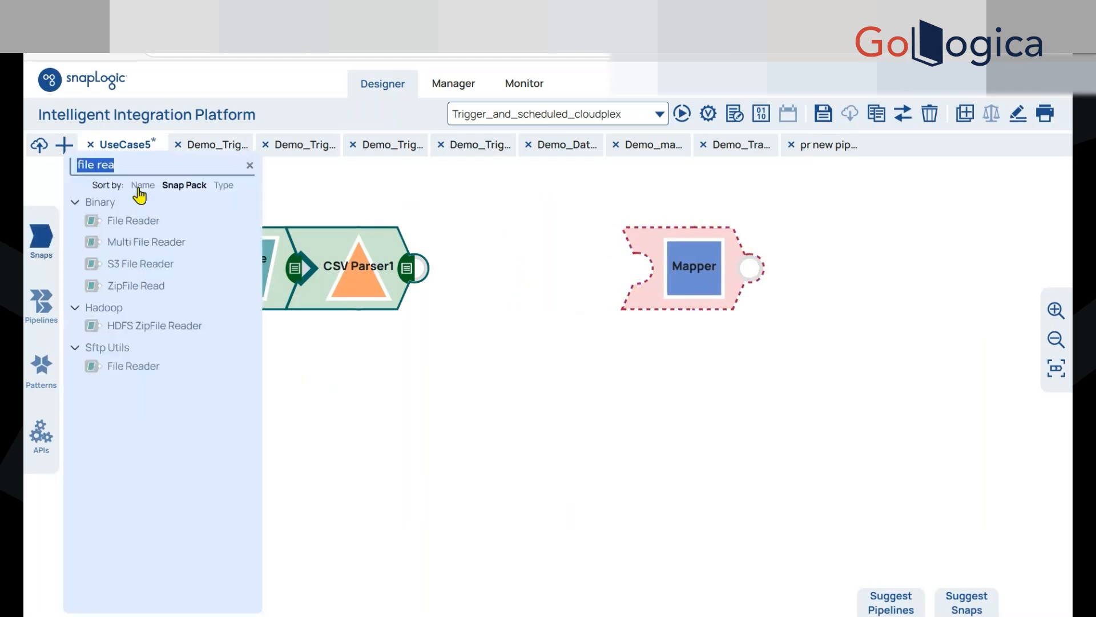
key(BackSpace)
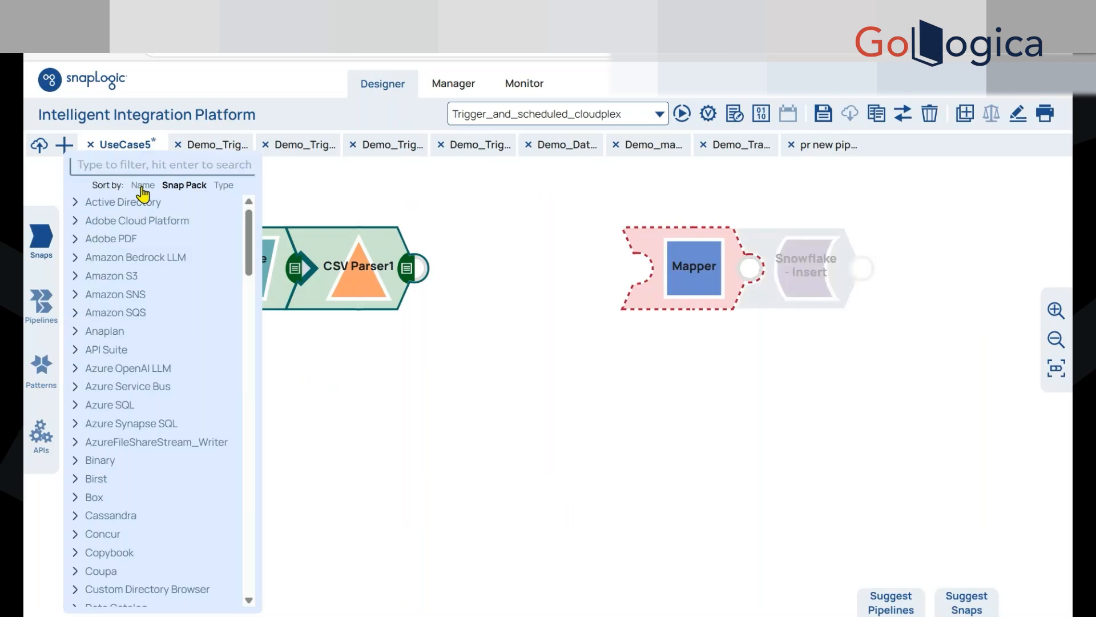
text(rout)
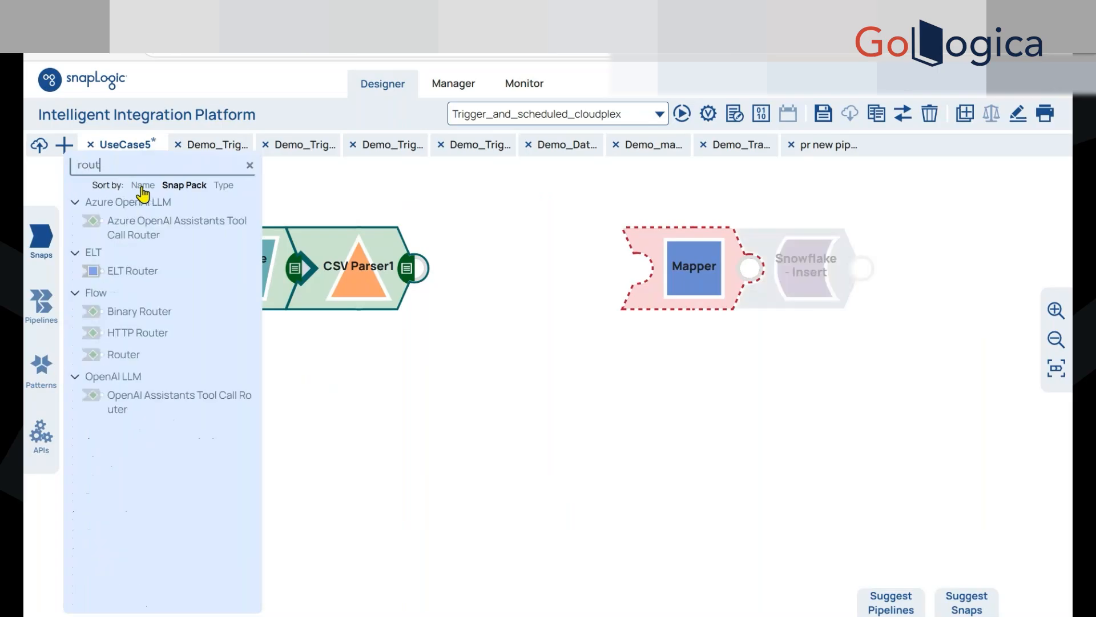
drag(305, 346, 471, 266)
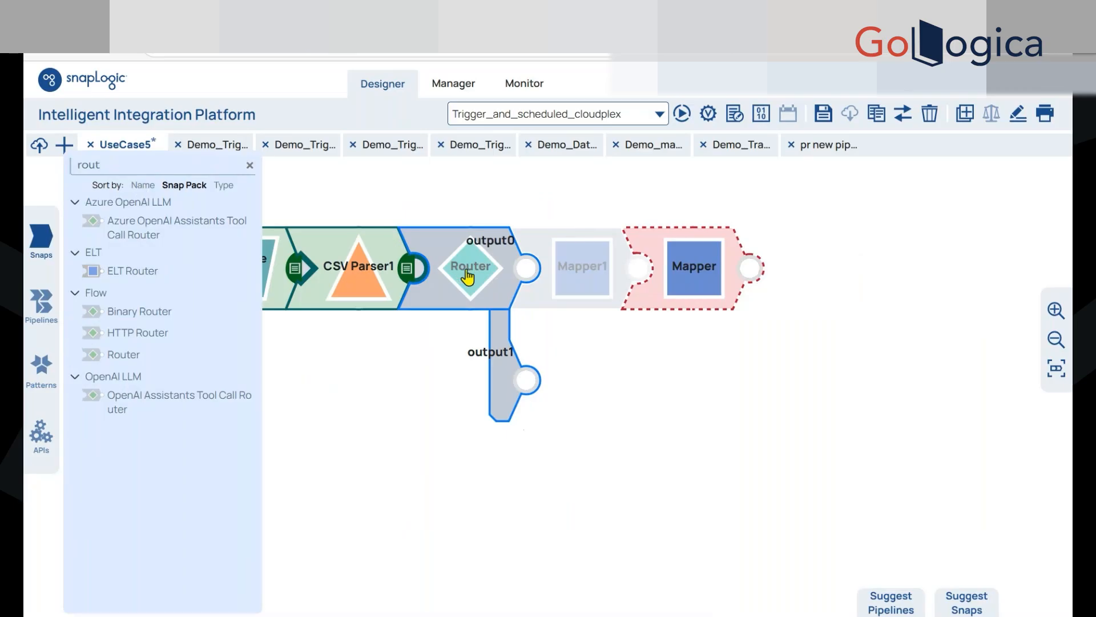
click(421, 347)
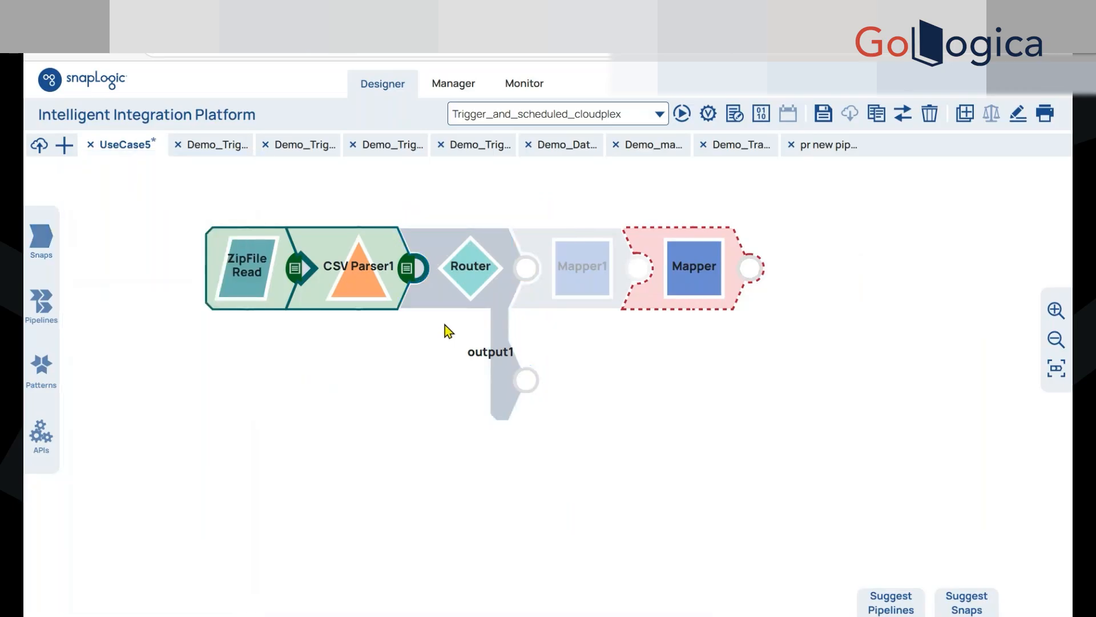
Add three more output views, output2 to output4, to the Router and save the snap
click(460, 299)
drag(499, 175, 748, 114)
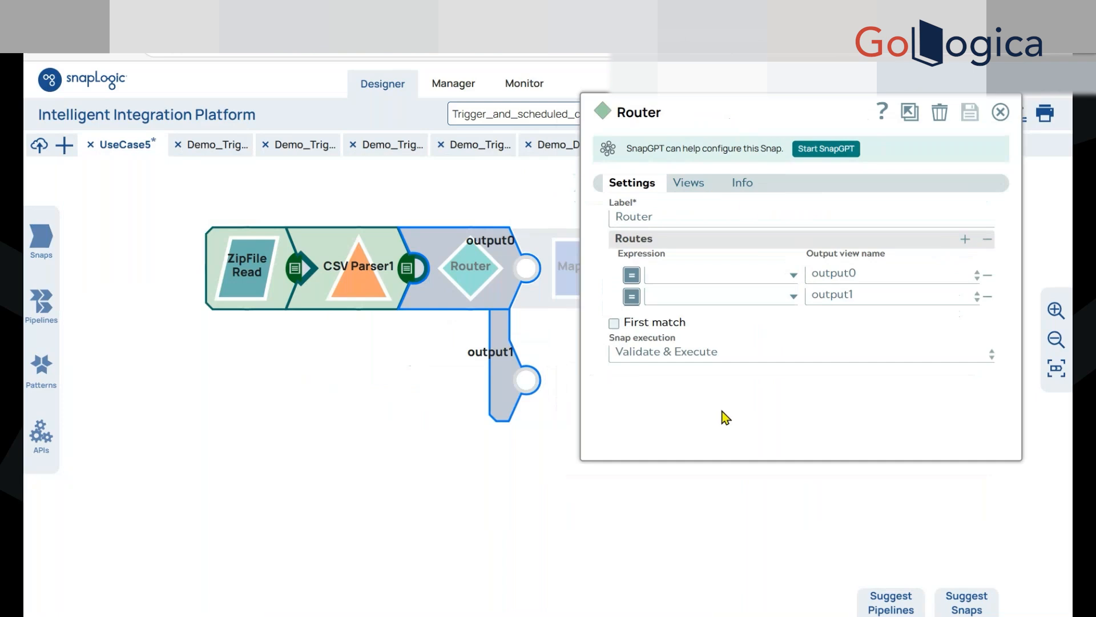
click(691, 190)
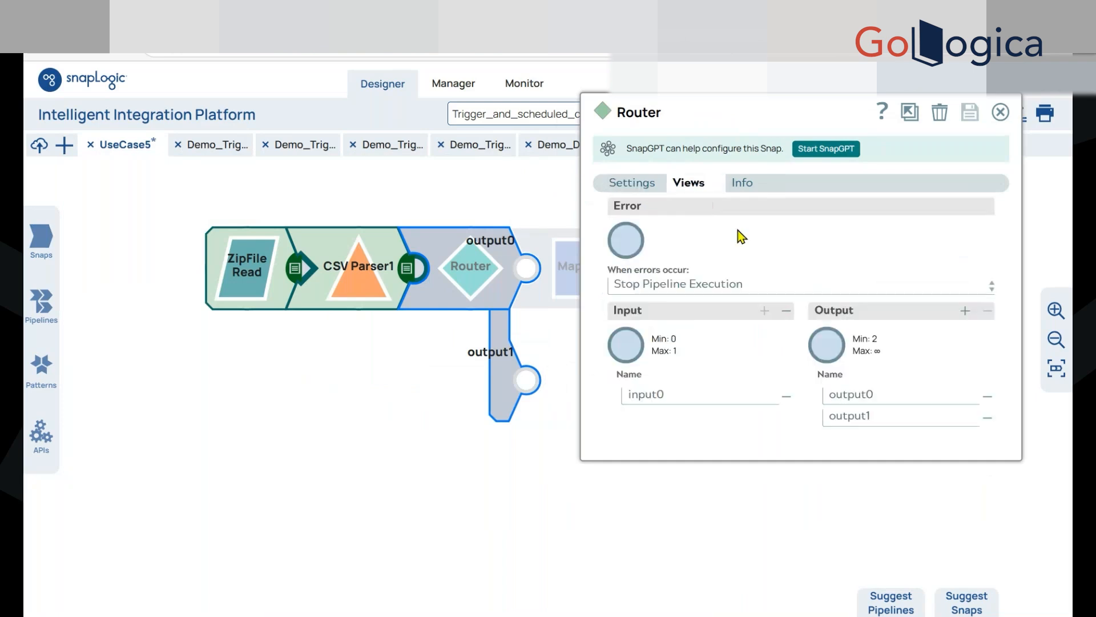
click(964, 311)
click(951, 311)
click(952, 298)
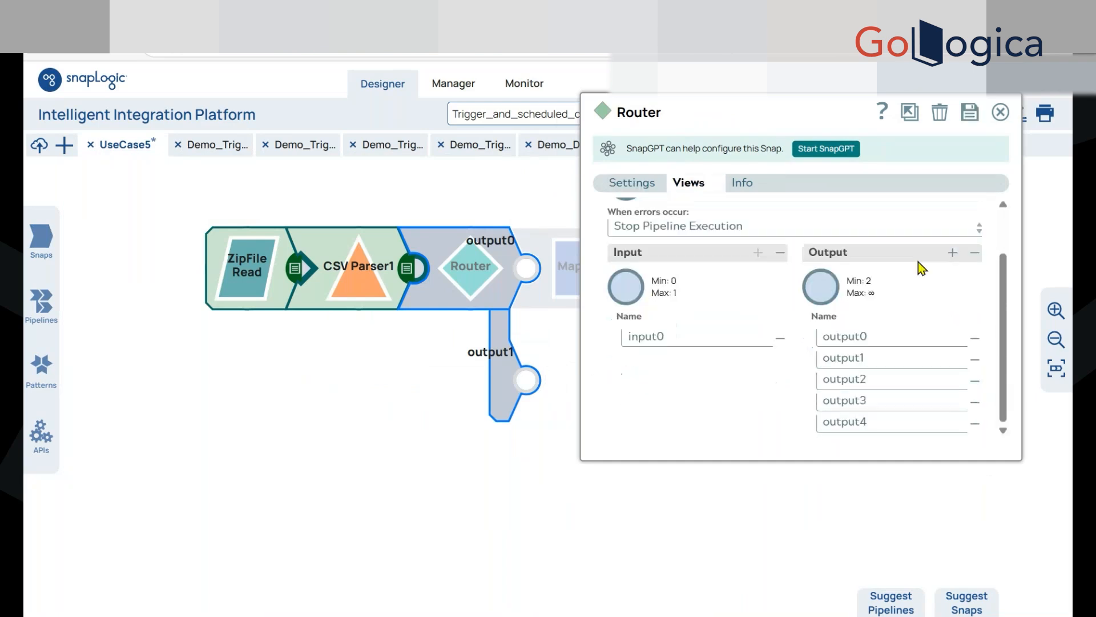
click(970, 113)
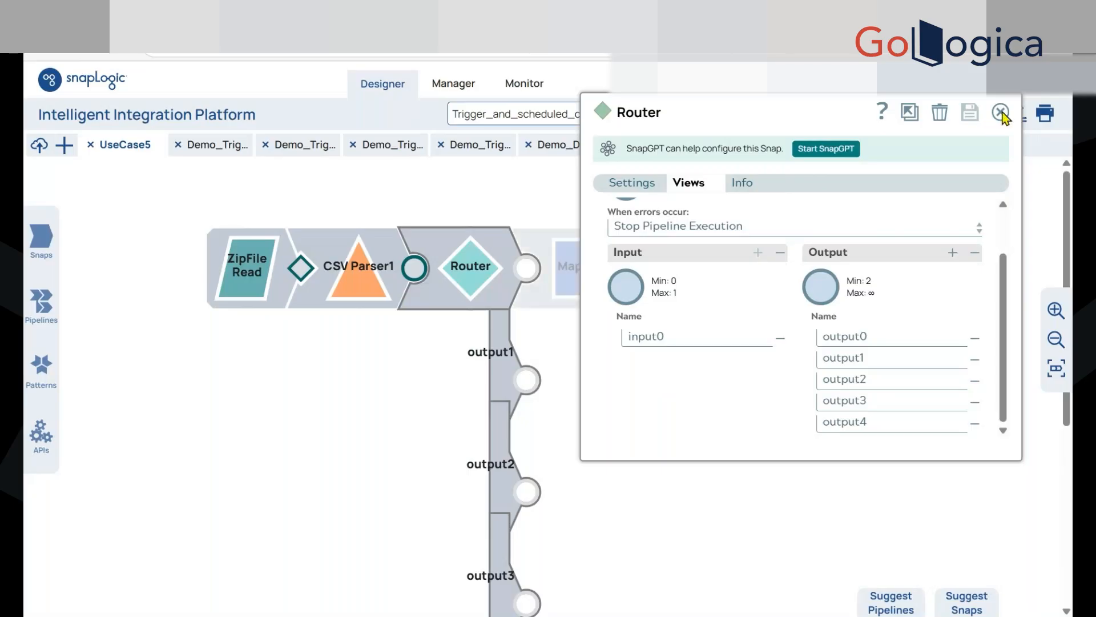
click(1000, 112)
click(1046, 372)
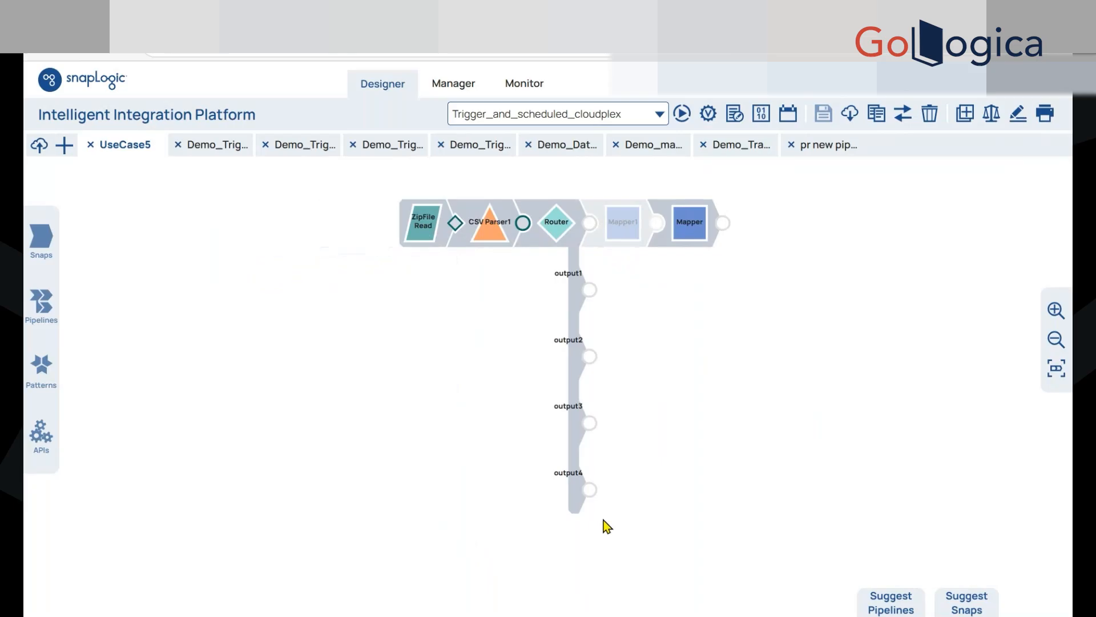
Remove the extra output views output2, output3 and output4 from the Router and save the snap
click(557, 235)
click(439, 254)
scroll(704, 426, down, 3)
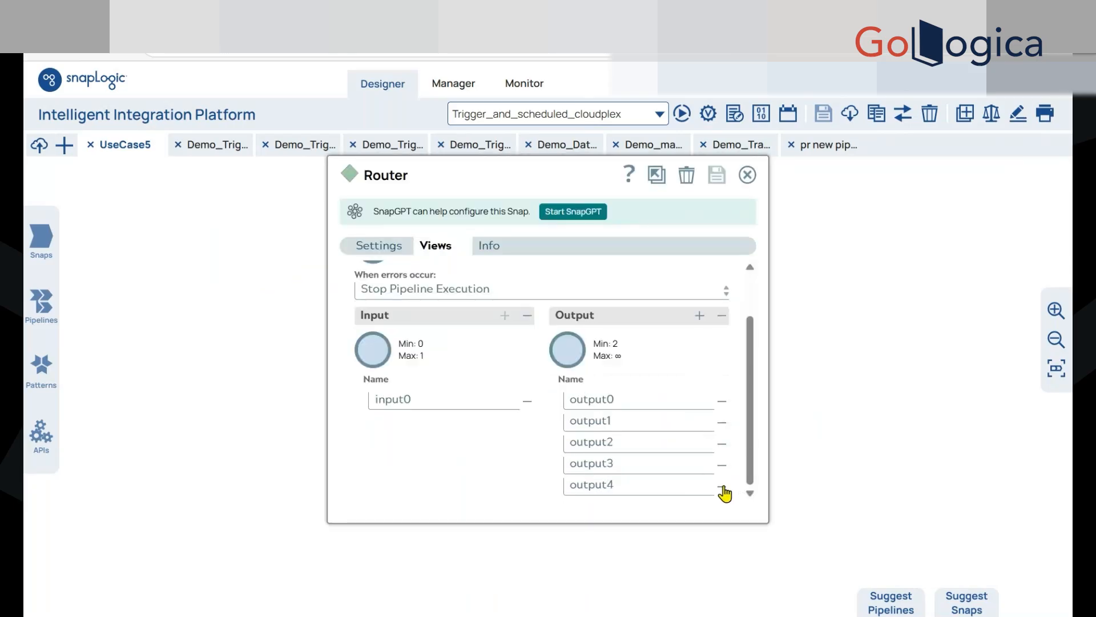
click(723, 486)
click(722, 487)
click(722, 489)
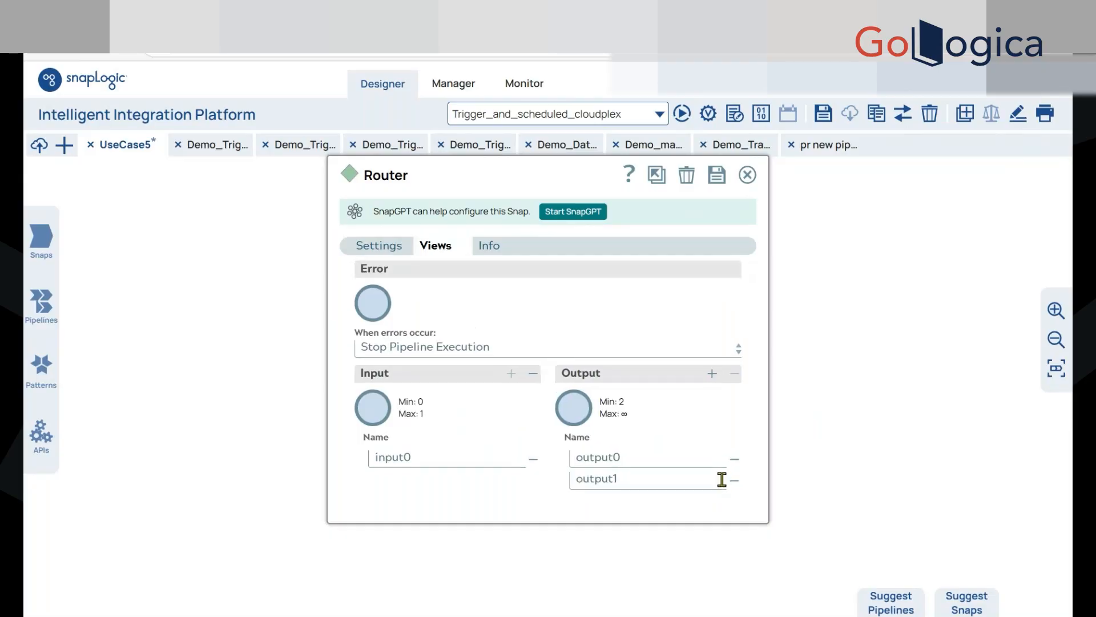
click(747, 176)
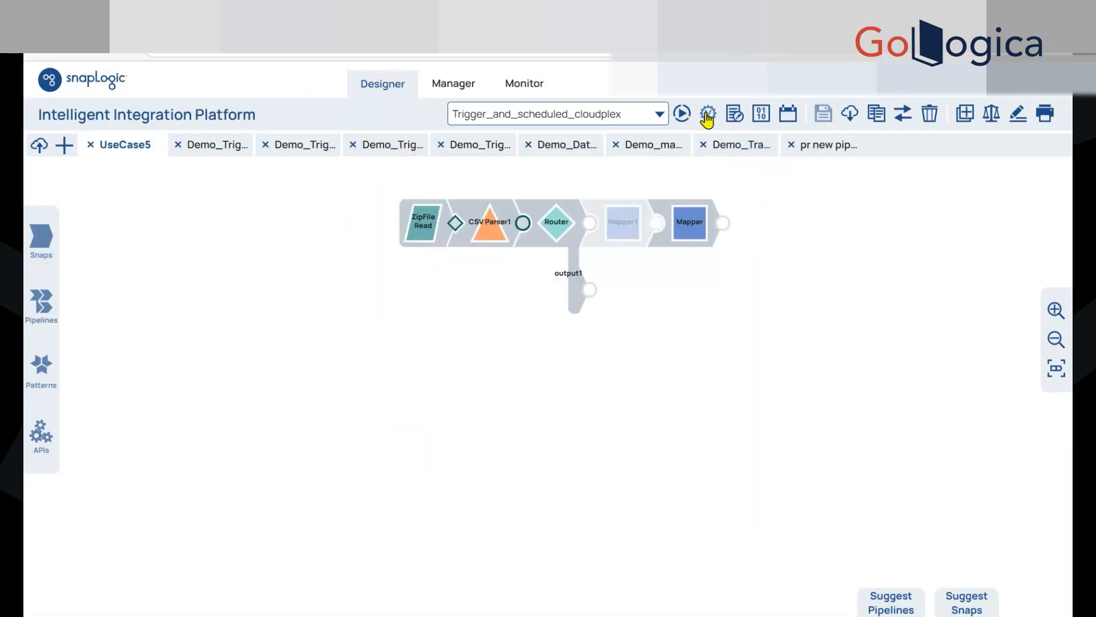
Validate the pipeline and examine the records in the Router's output0 and output1 previews
click(1056, 368)
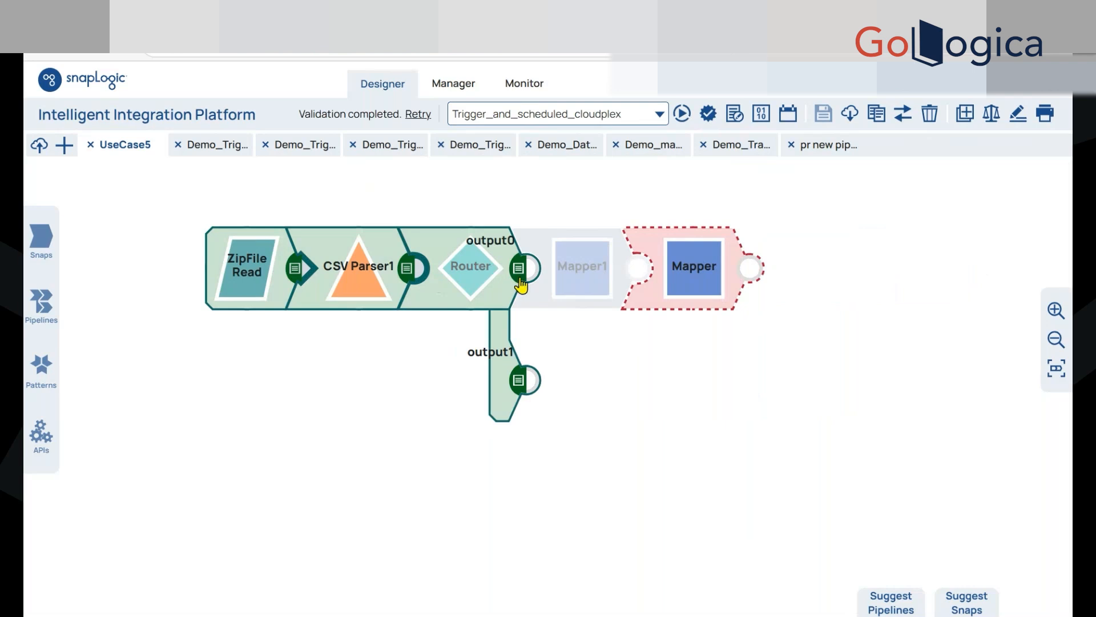
click(467, 285)
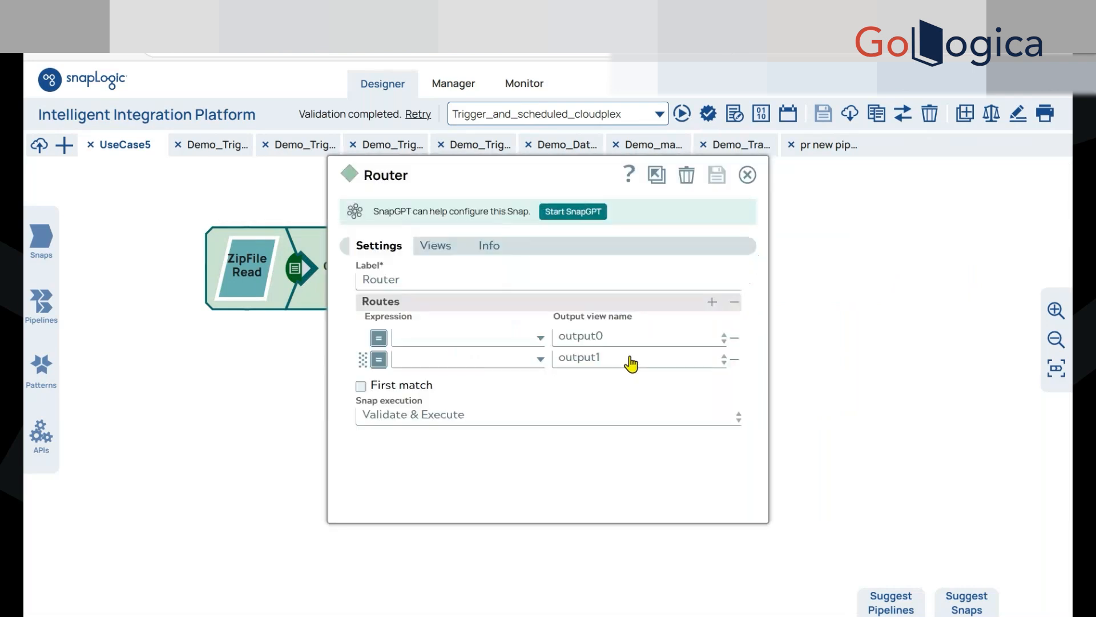
click(747, 175)
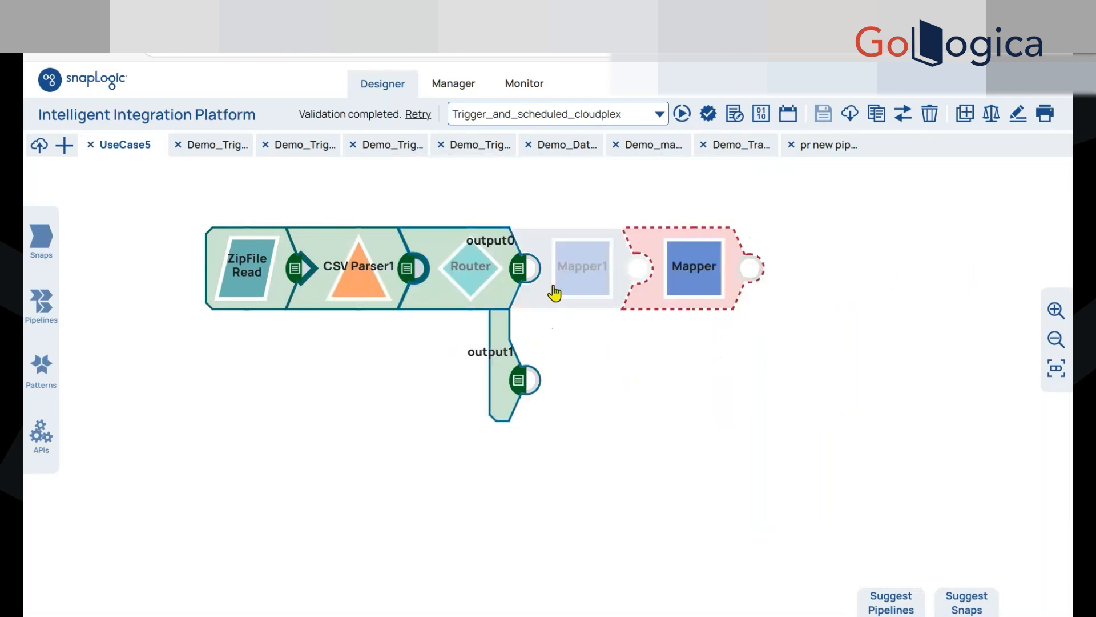
click(523, 270)
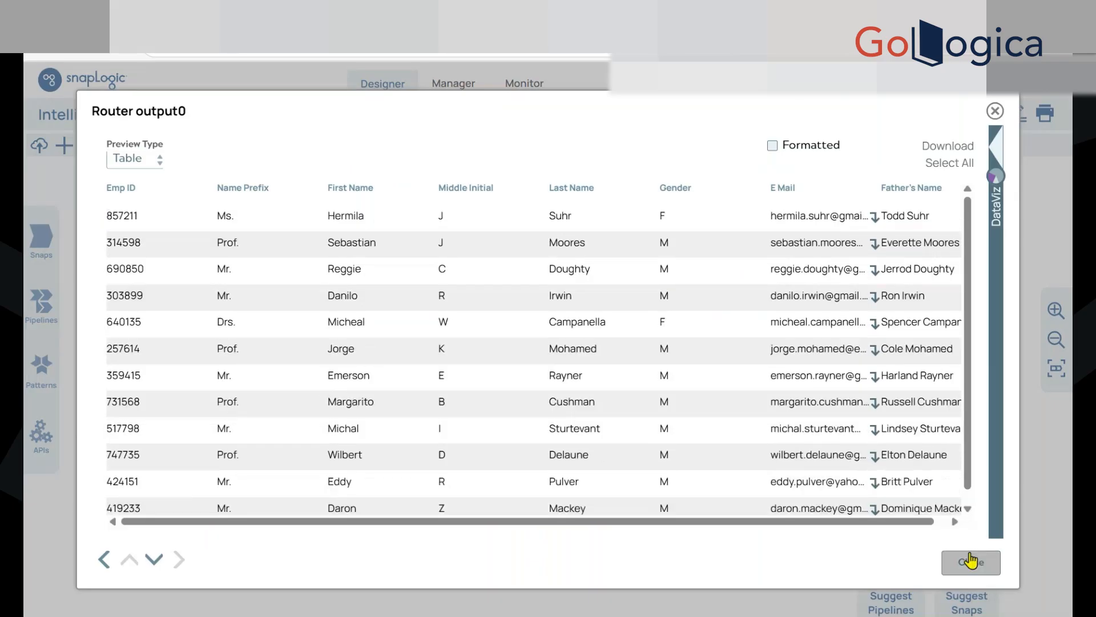
click(970, 562)
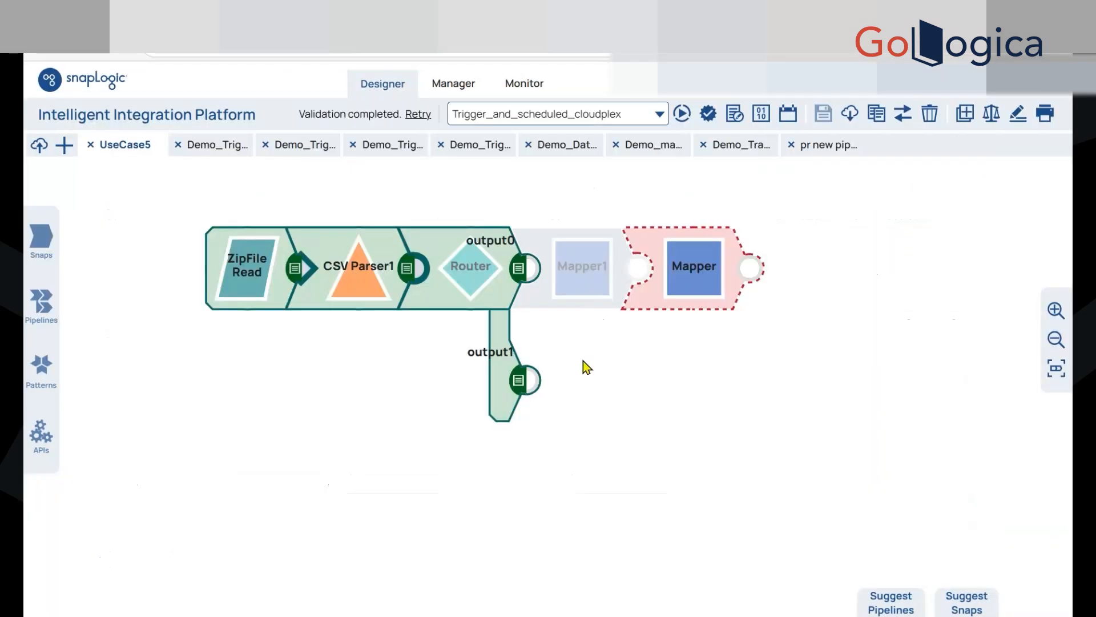
click(521, 382)
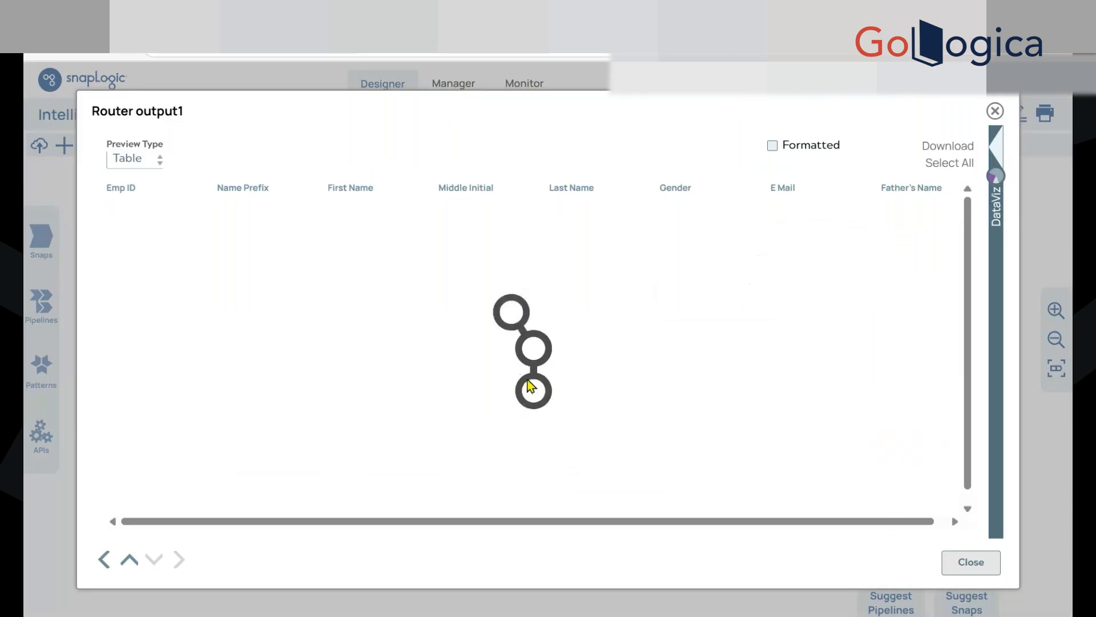
scroll(539, 387, down, 5)
click(970, 561)
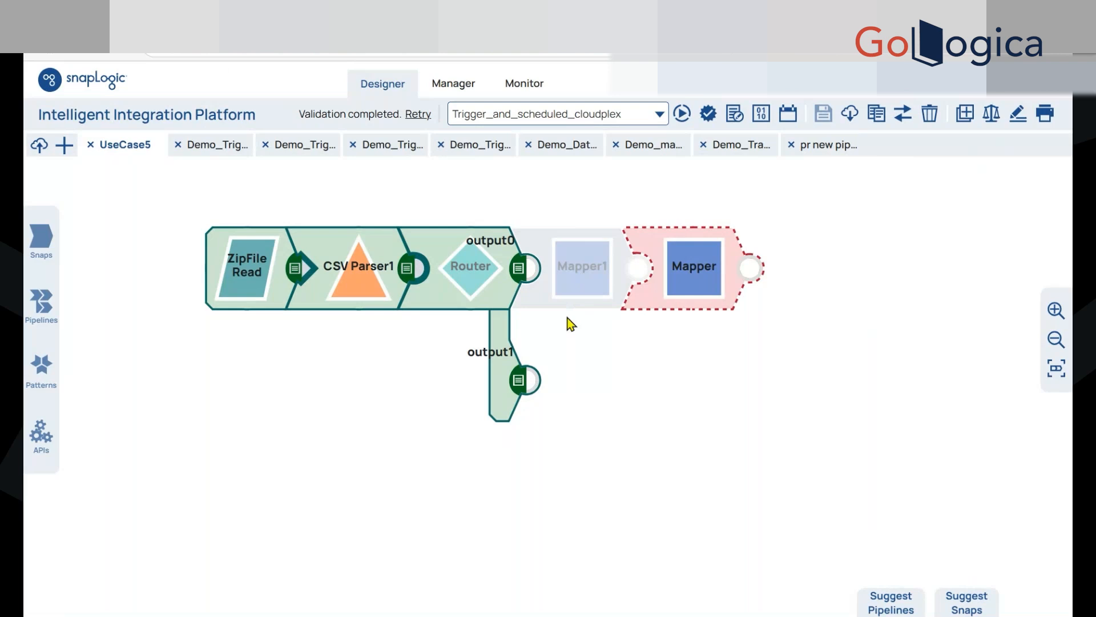
click(483, 289)
drag(484, 178, 702, 188)
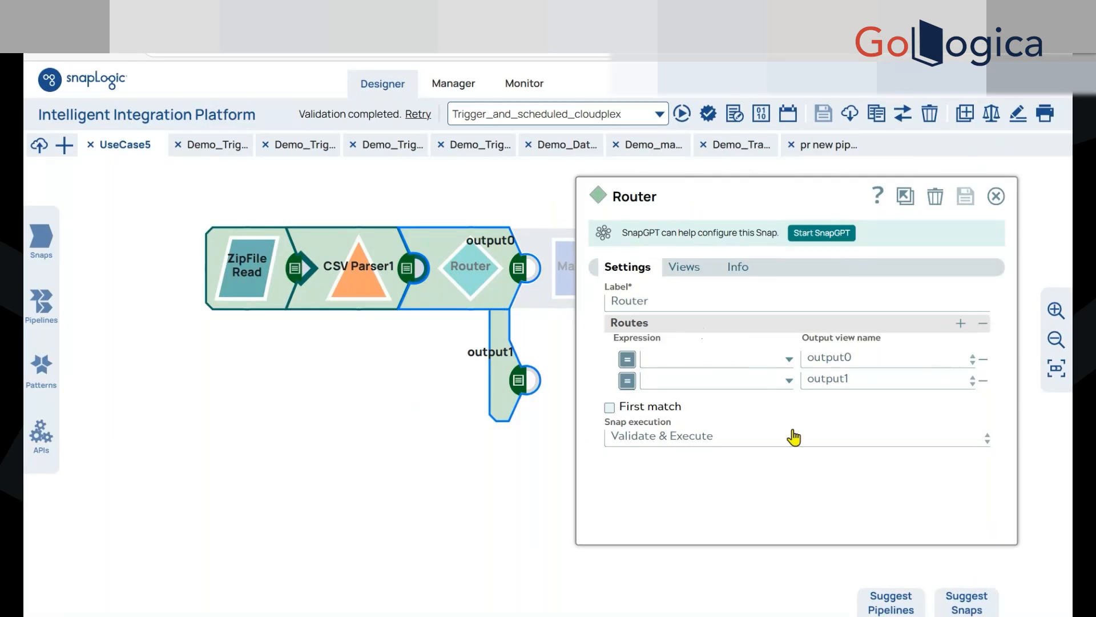
click(983, 323)
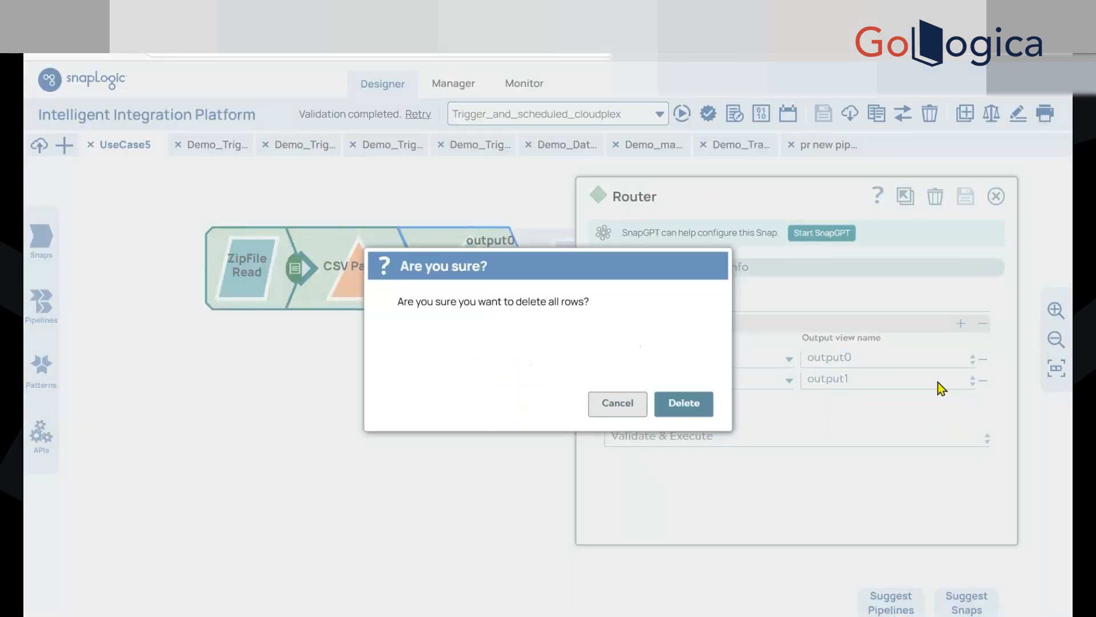
click(699, 406)
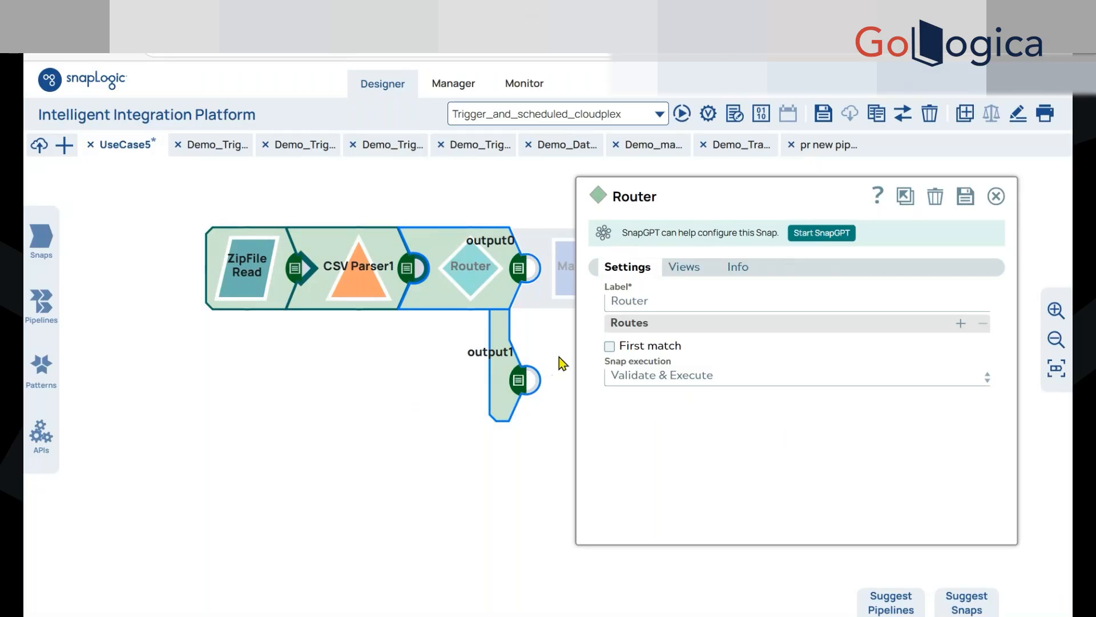
click(995, 206)
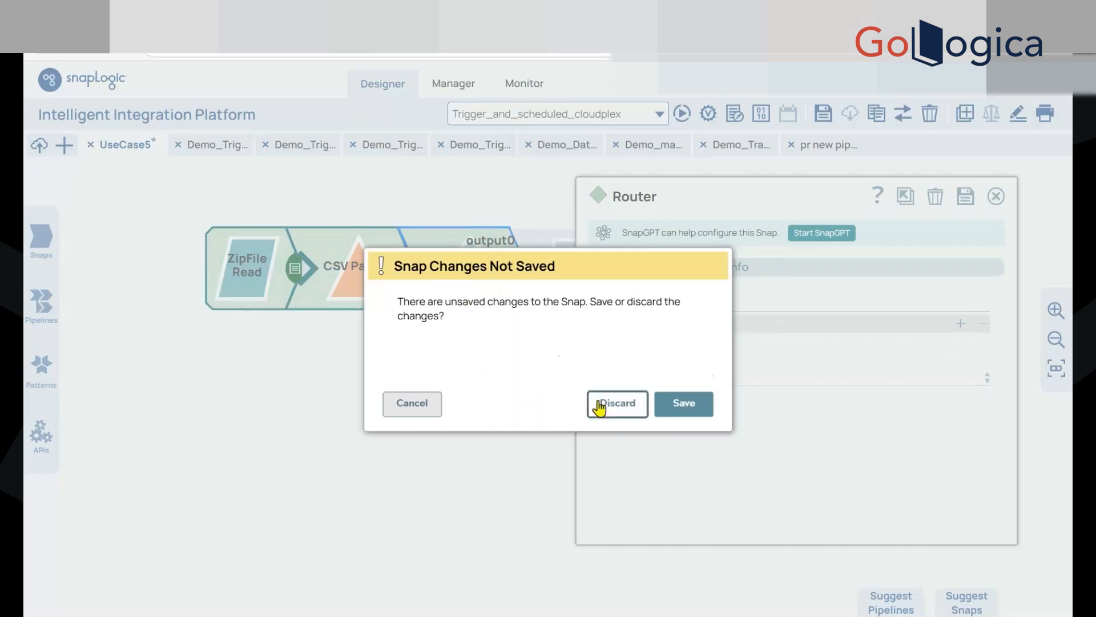
click(600, 404)
Set the Router's output0 route expression to $Gender=='F' and check its expression preview
click(479, 296)
drag(548, 188, 743, 142)
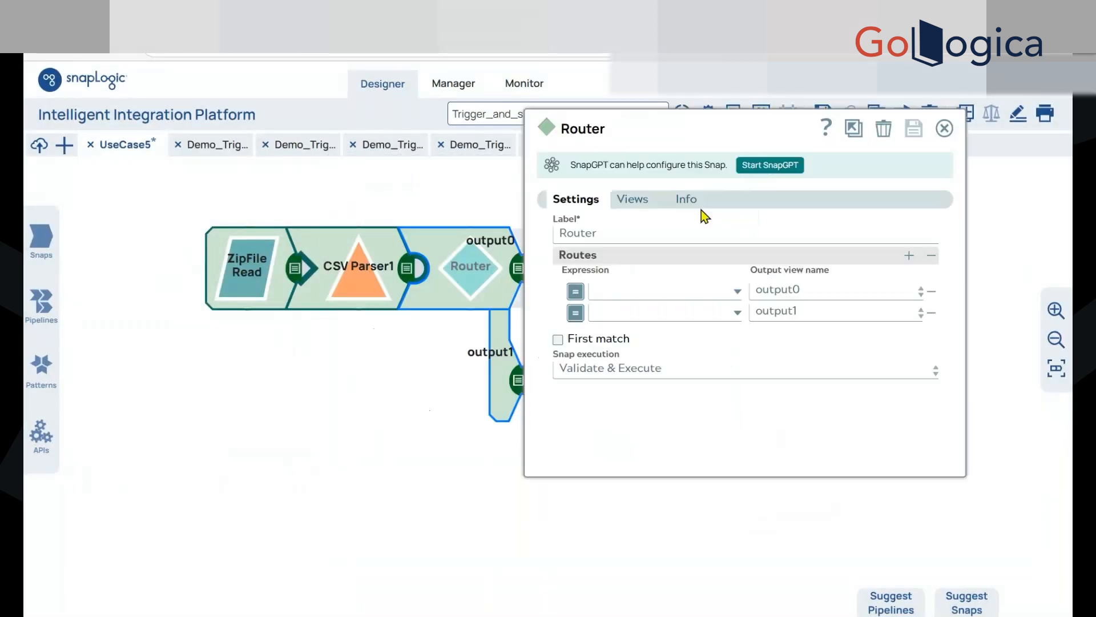
click(737, 293)
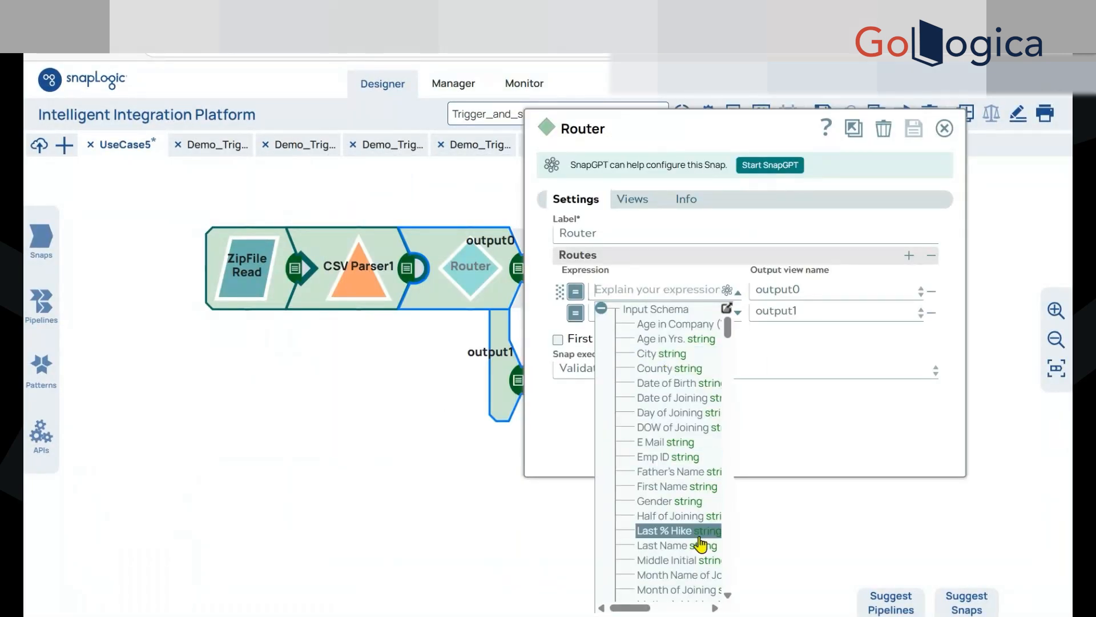
scroll(677, 452, down, 3)
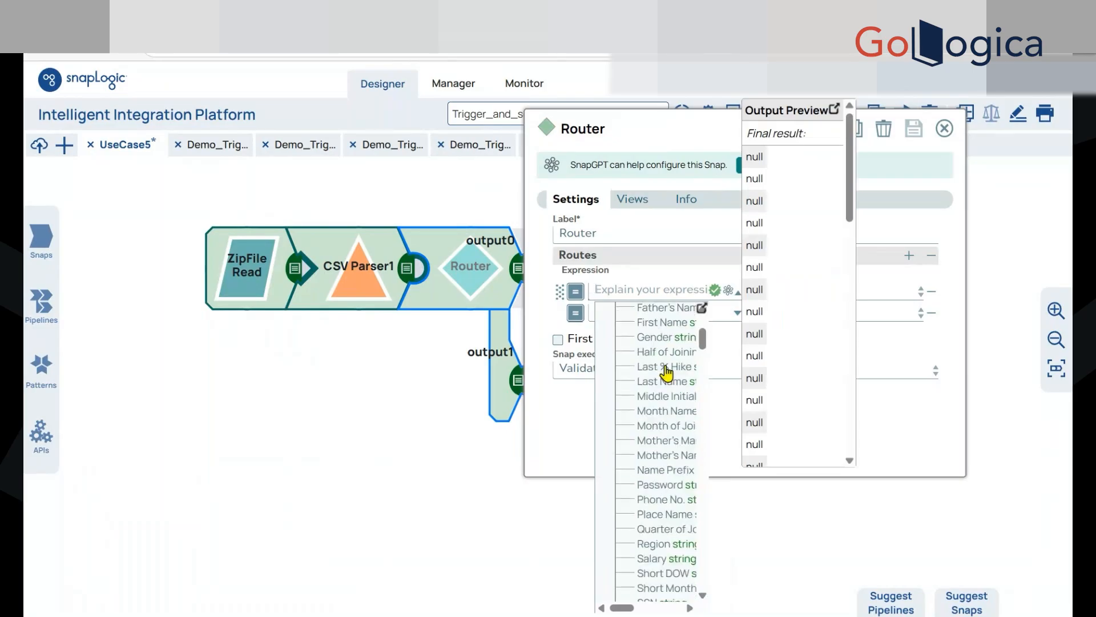
click(672, 133)
click(854, 130)
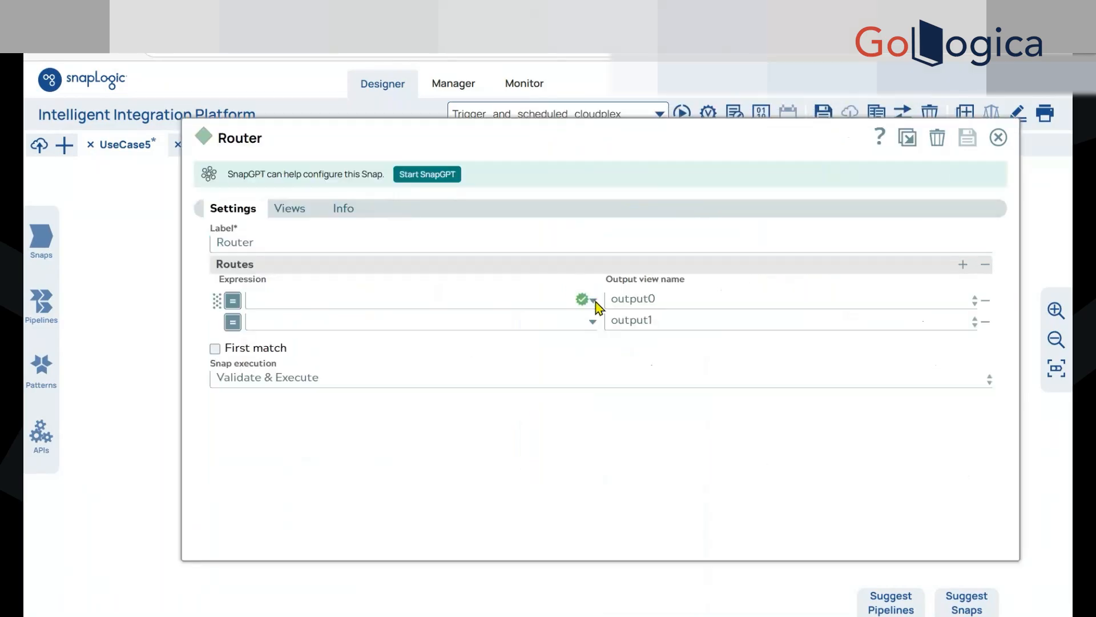
click(594, 301)
click(336, 509)
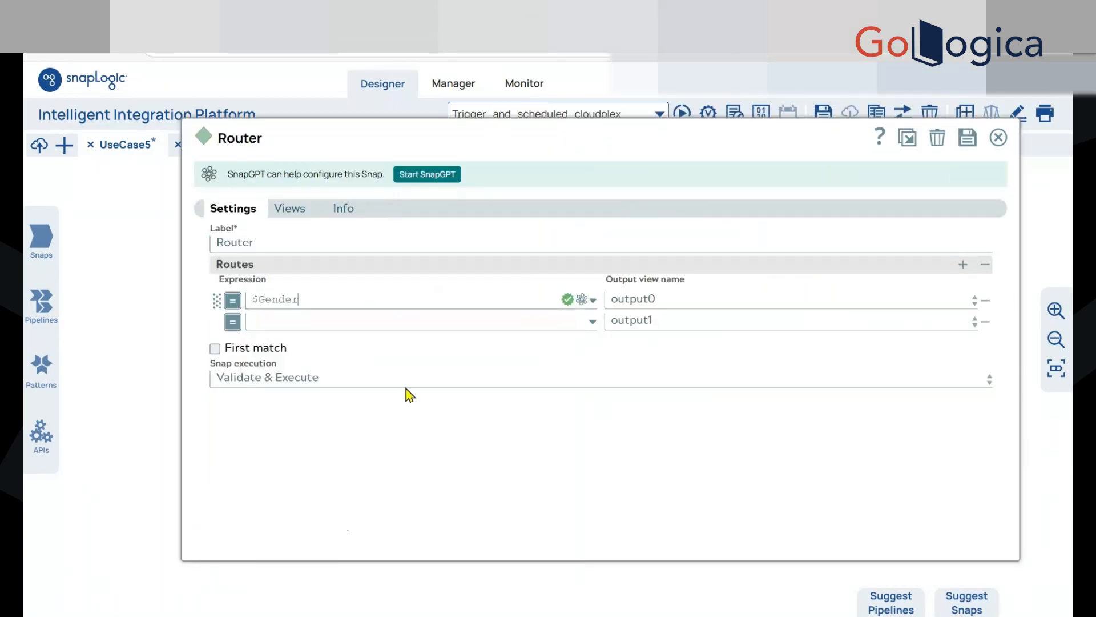
text(=='F)
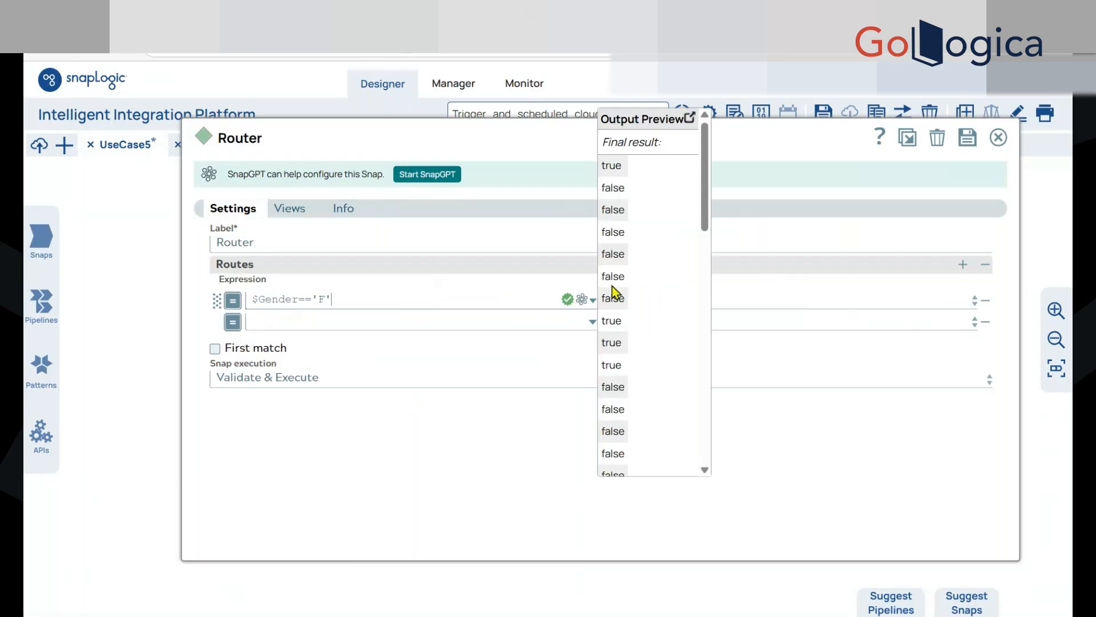
scroll(623, 320, down, 5)
scroll(631, 342, down, 3)
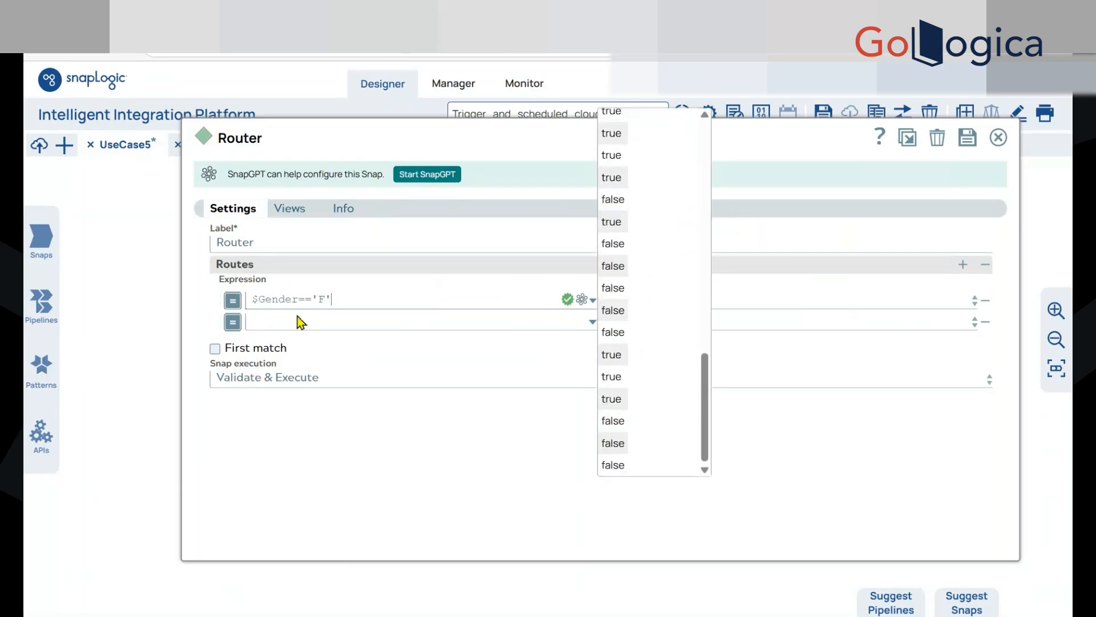
Copy the first route expression to output1, change it to $Gender=='M', and save and close the Router settings
click(314, 294)
triple_click(315, 294)
key(ctrl+c)
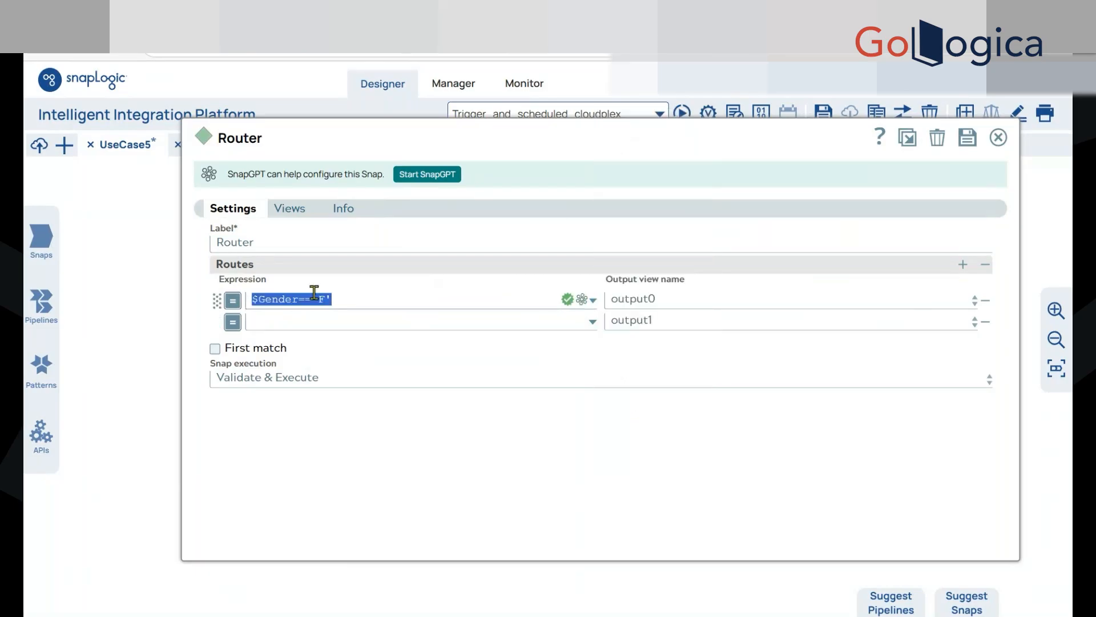
click(304, 322)
key(ctrl+v)
click(325, 321)
key(BackSpace)
text(M)
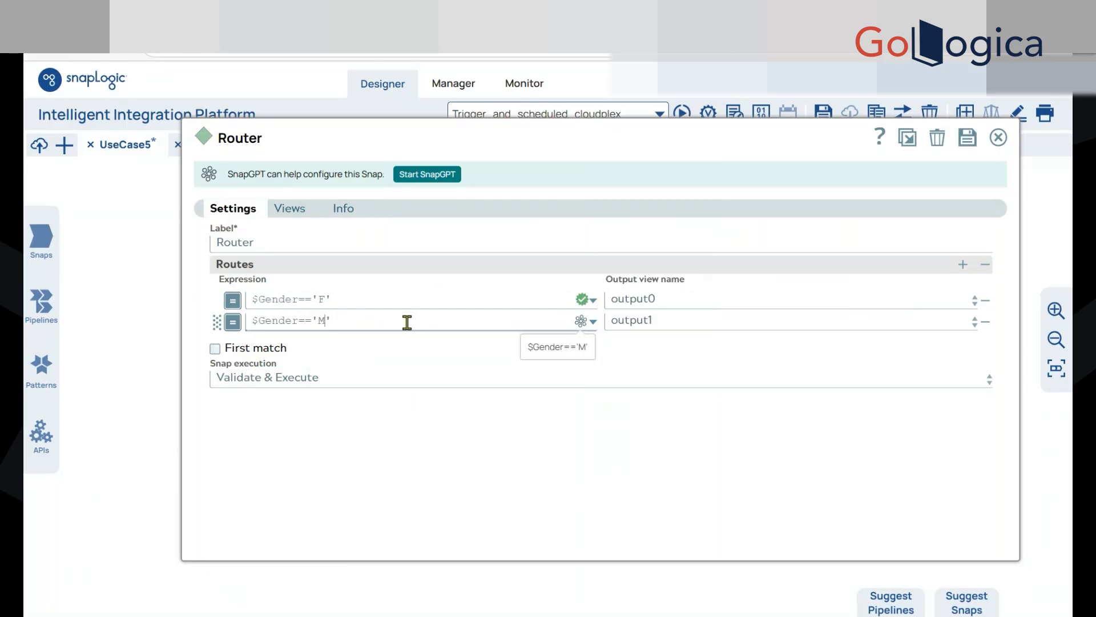
scroll(682, 363, down, 3)
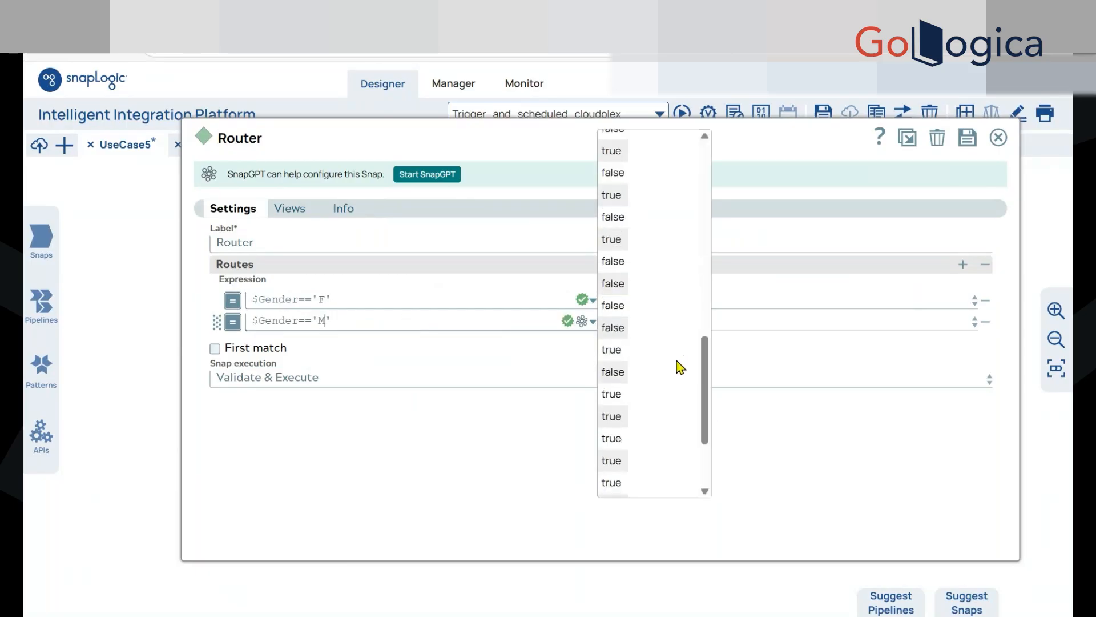
scroll(676, 368, up, 5)
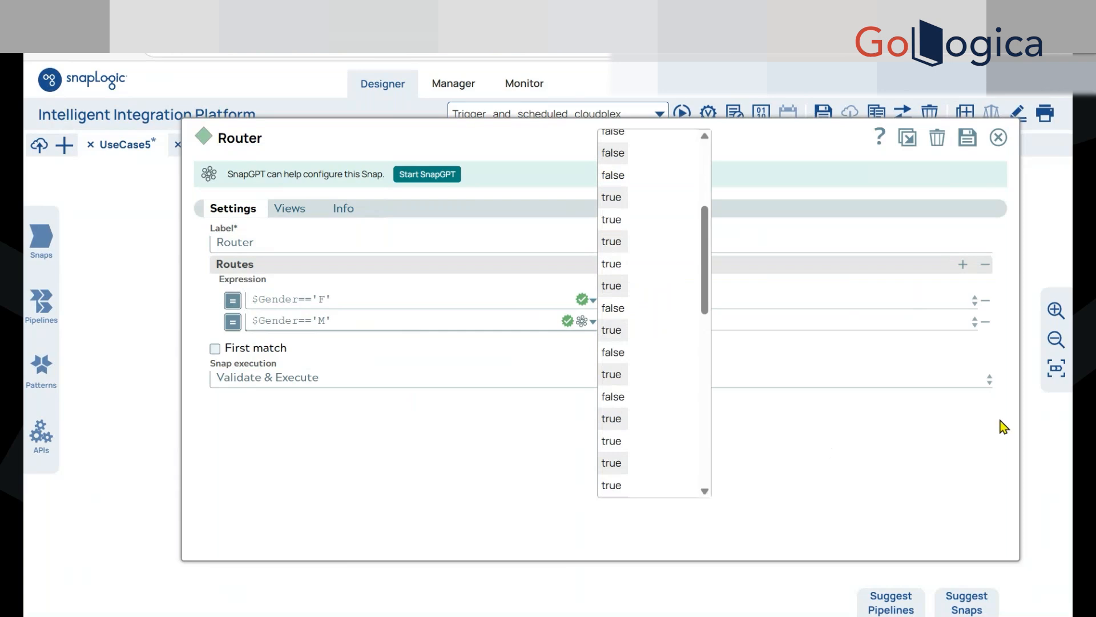
drag(1020, 426, 798, 433)
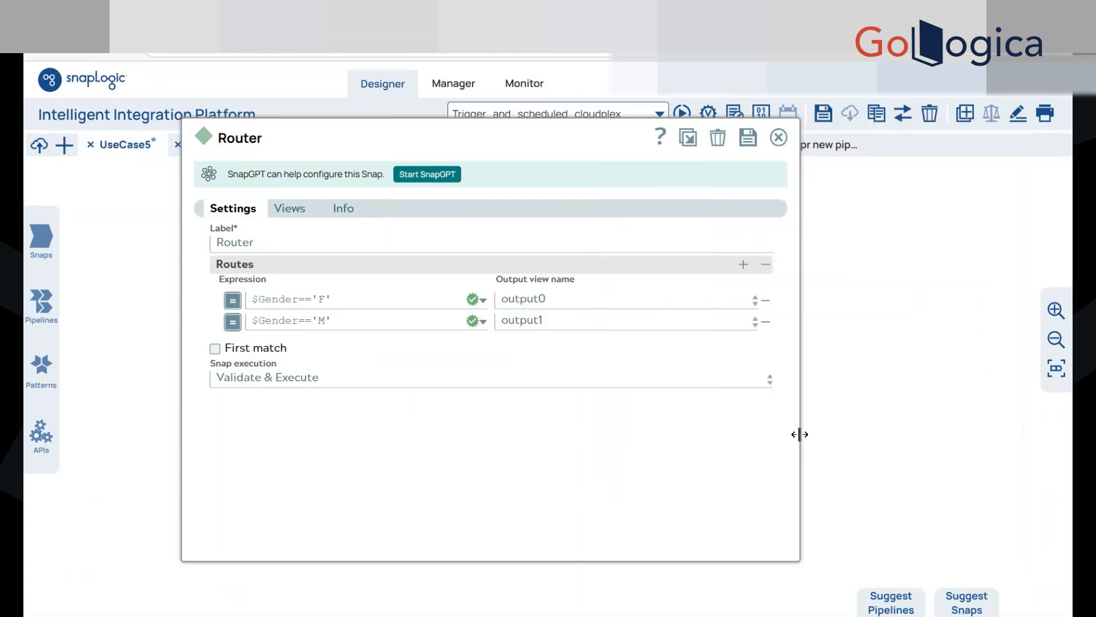
click(760, 132)
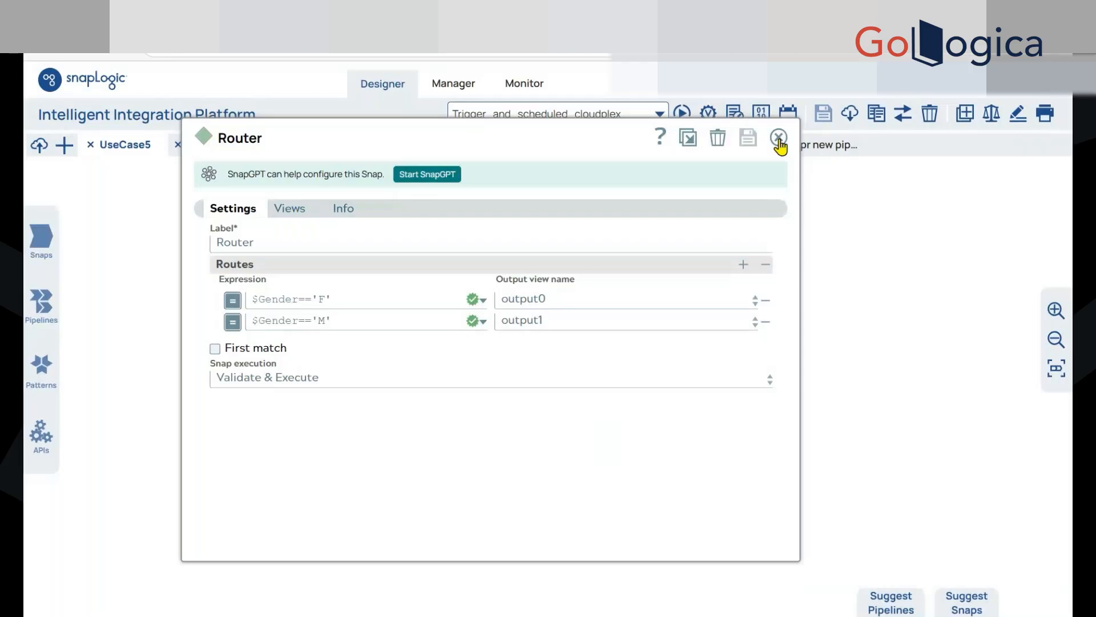
click(779, 139)
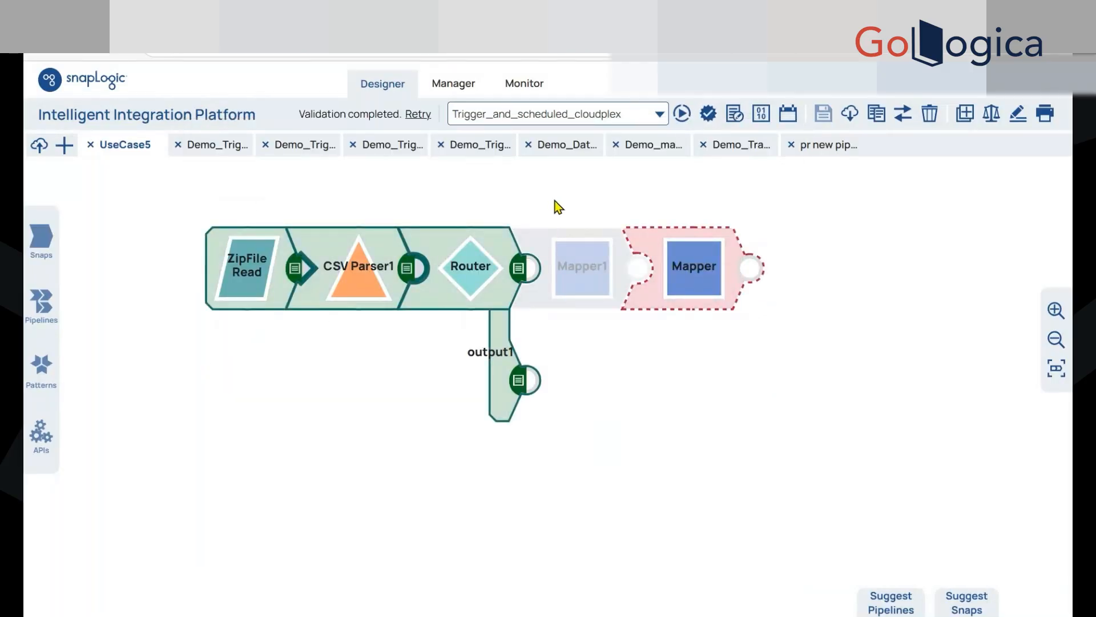
Examine the Gender values of the records in the Router's output0 and output1 previews
click(518, 268)
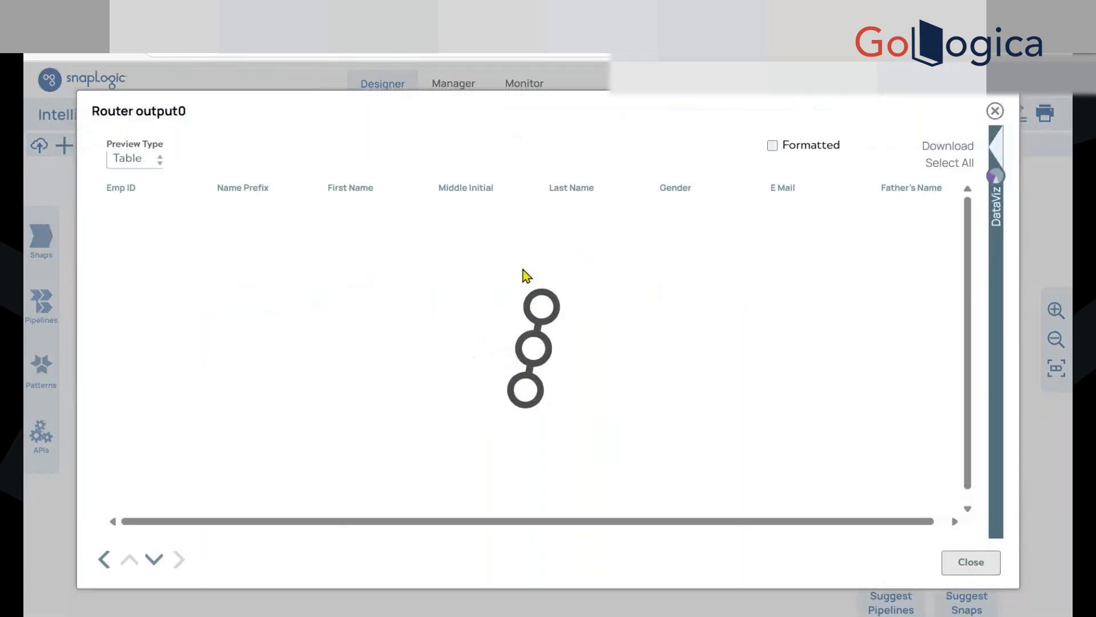
scroll(688, 367, down, 3)
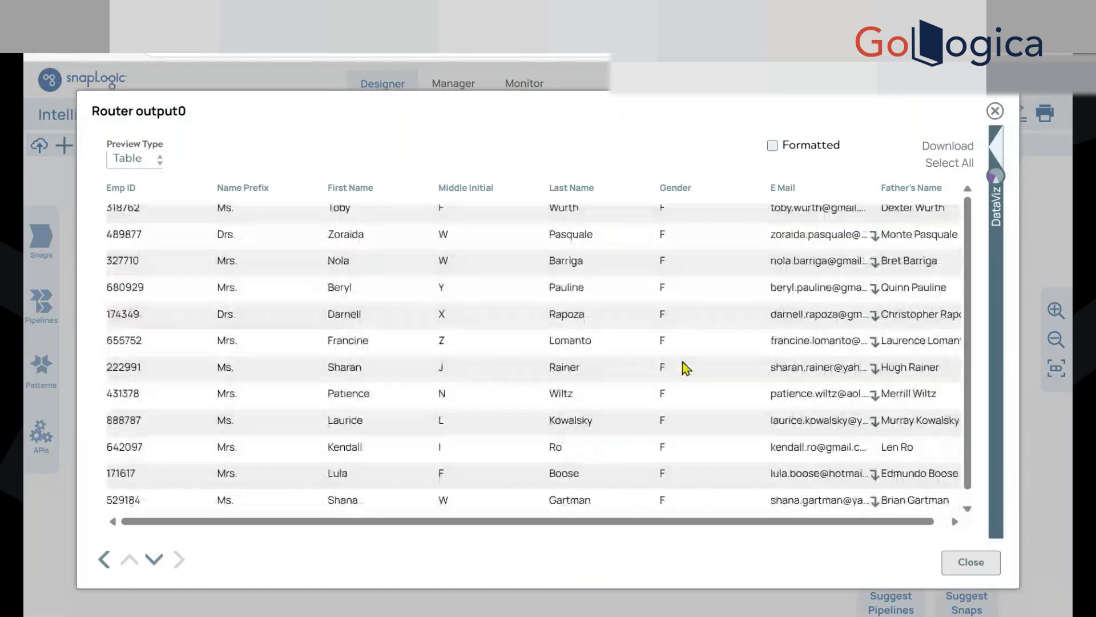
scroll(697, 342, up, 3)
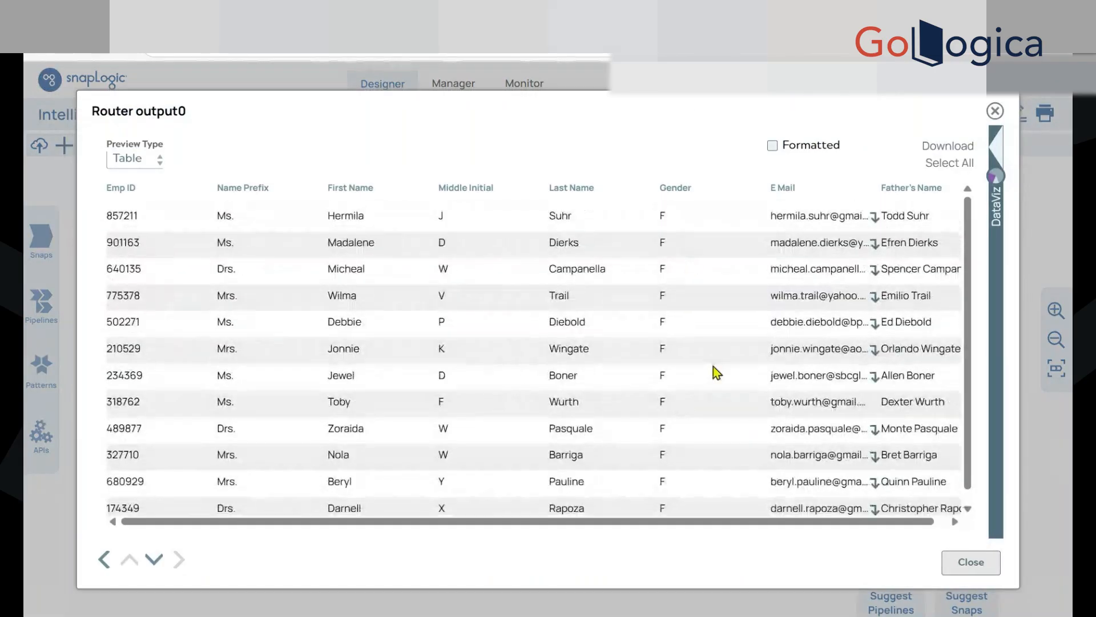
click(951, 559)
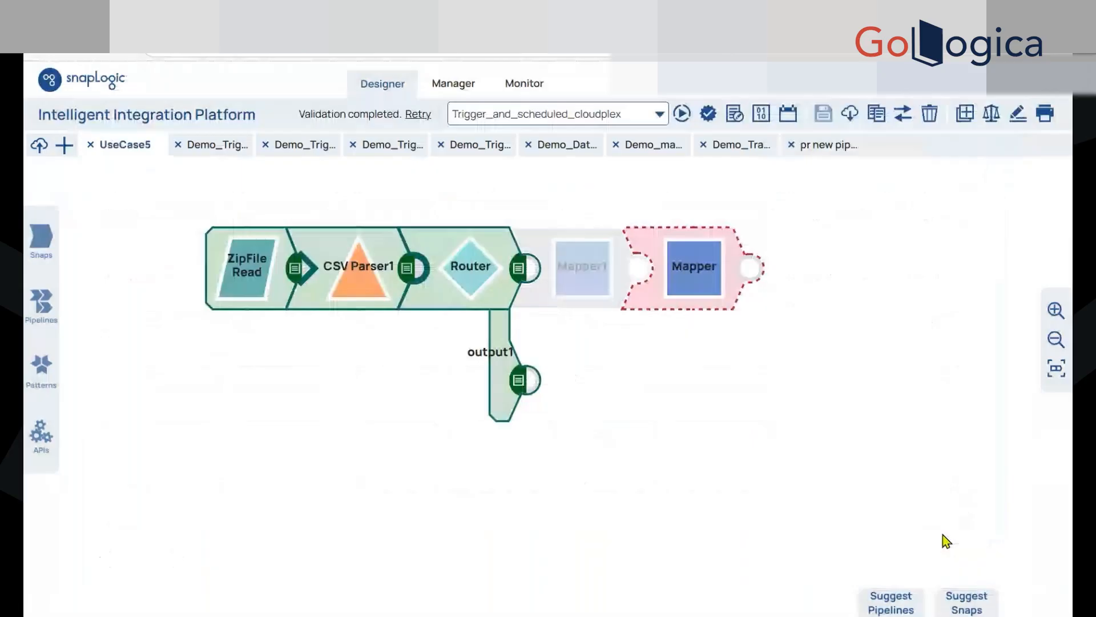
click(520, 381)
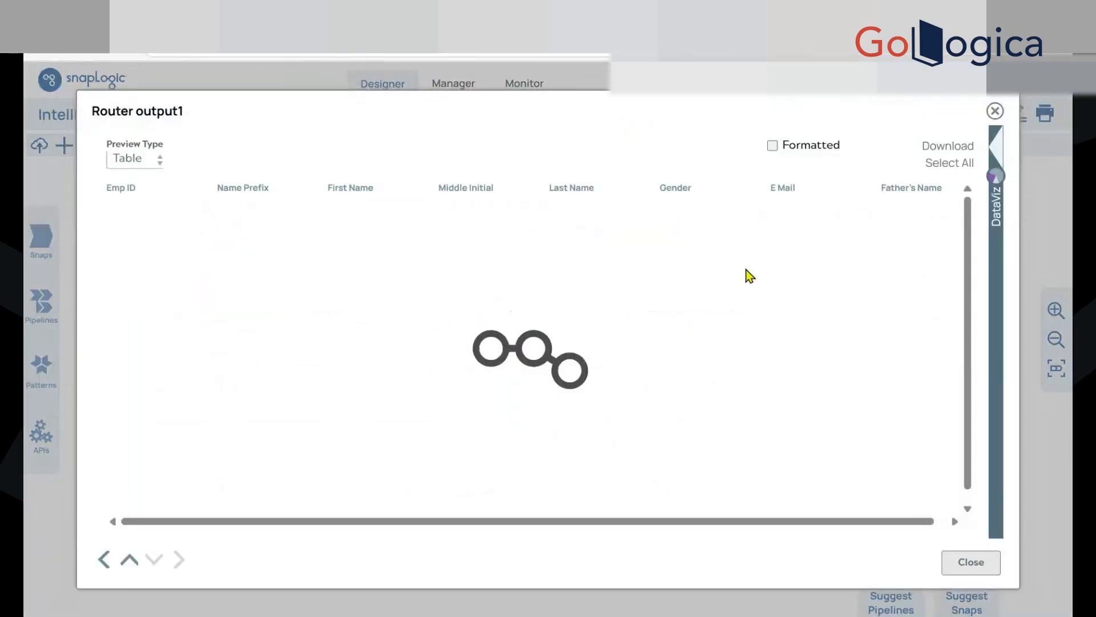
scroll(702, 359, down, 7)
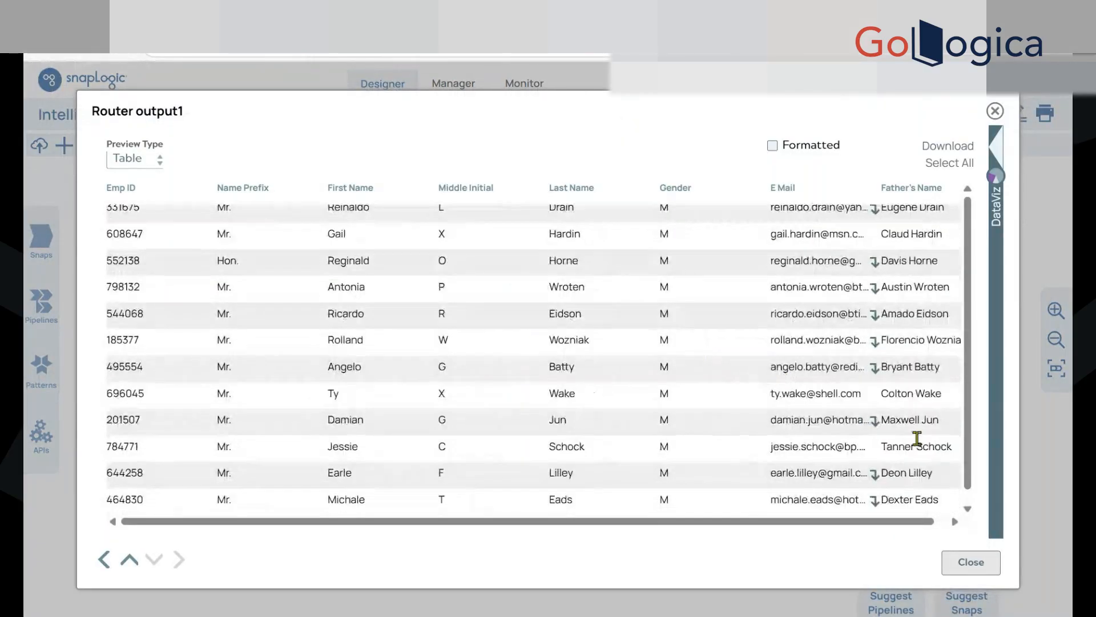
click(971, 562)
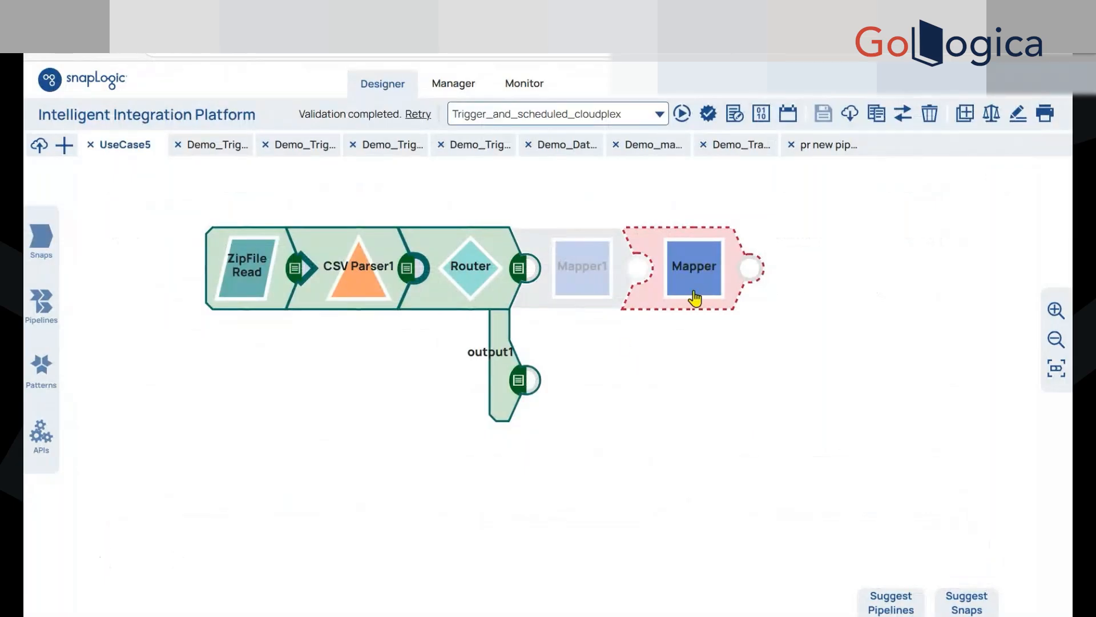
Try connecting the detached Mapper snap to the Router's output0 view
drag(704, 283, 815, 282)
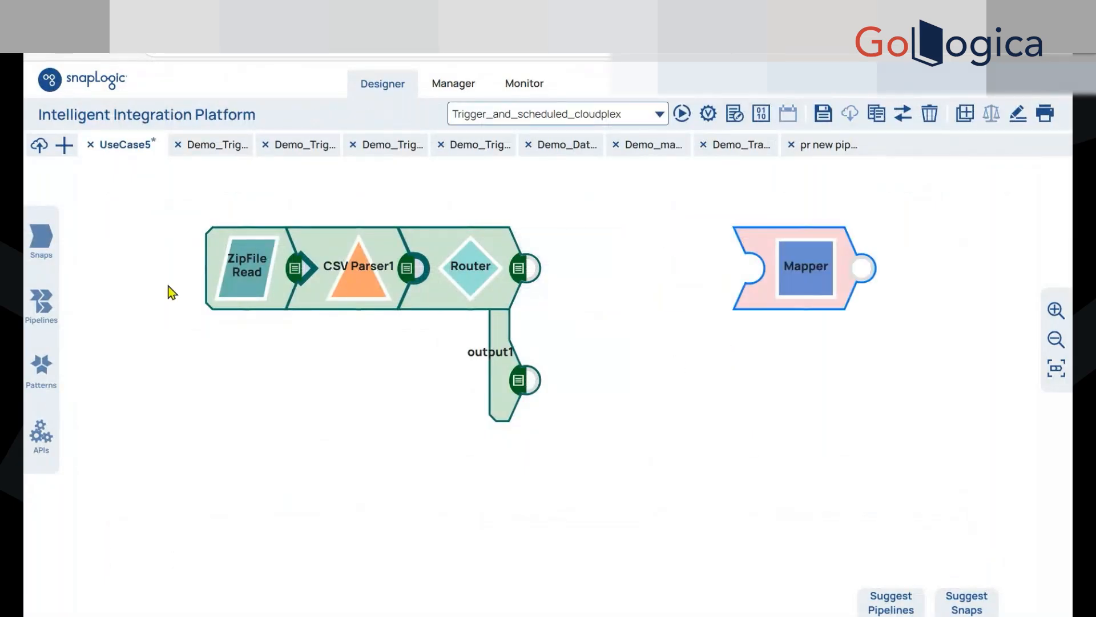
click(45, 239)
click(826, 282)
drag(826, 282, 604, 255)
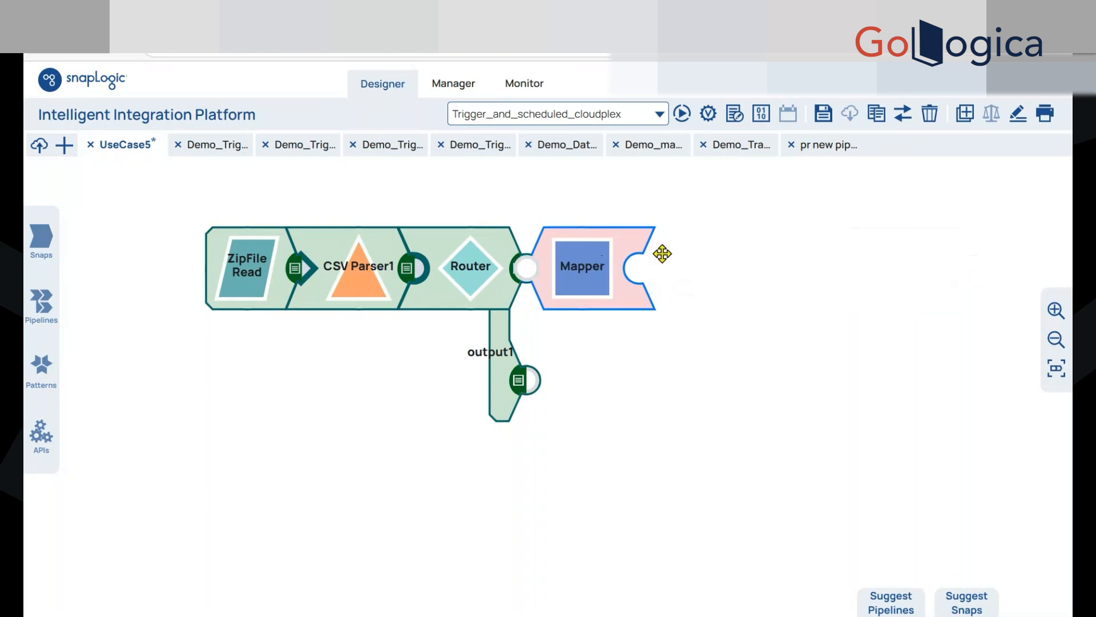
drag(663, 280, 823, 308)
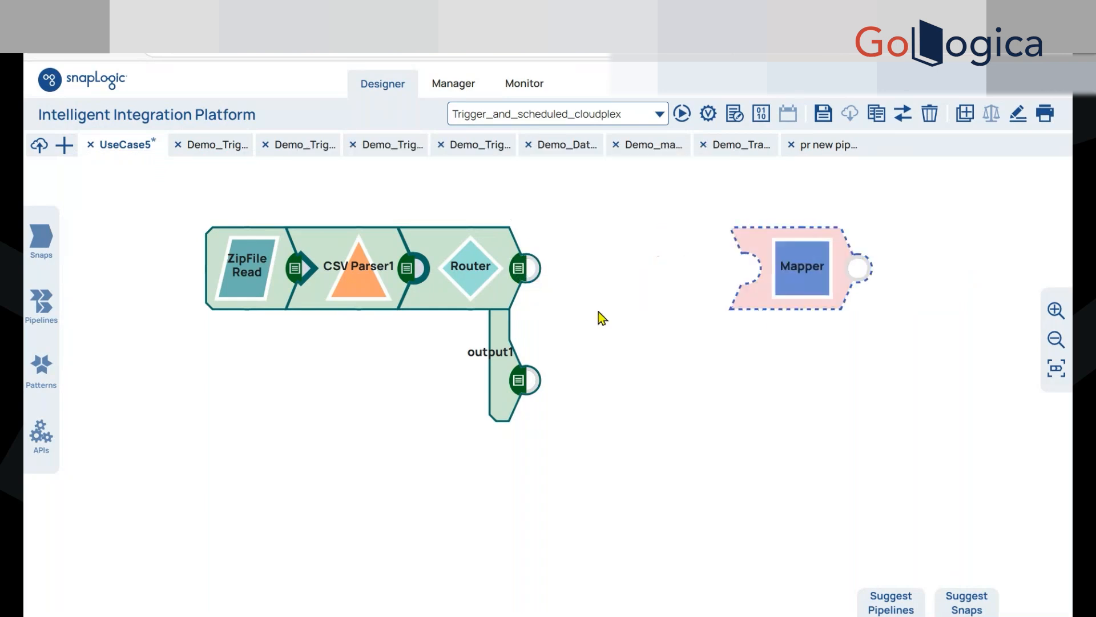
View the Router's output0 preview as JSON and examine the fields of the first record
click(519, 268)
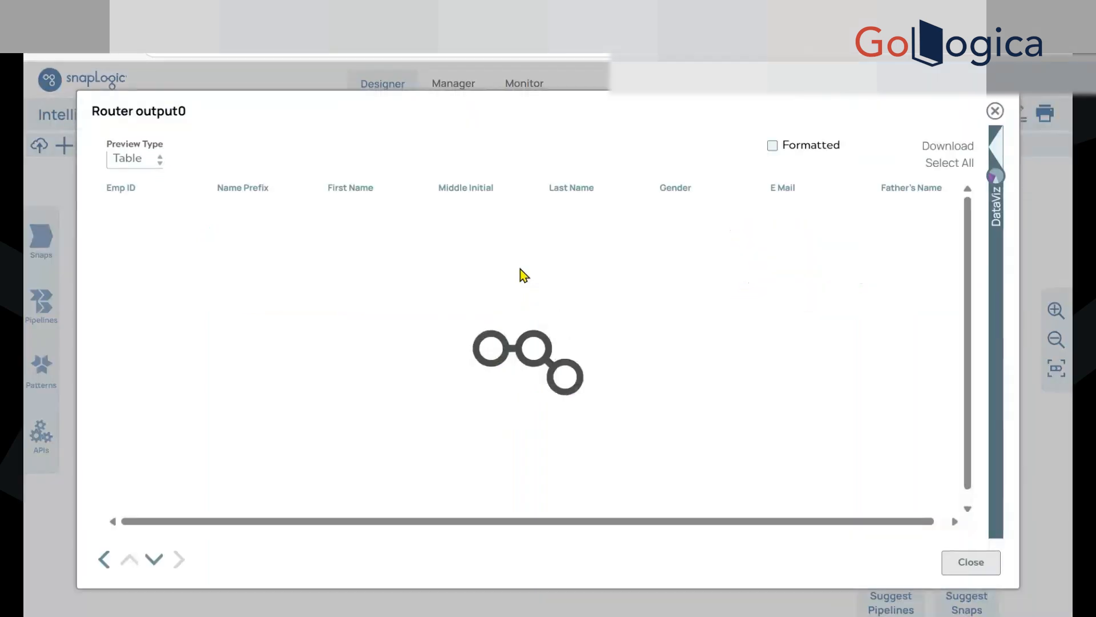
click(126, 171)
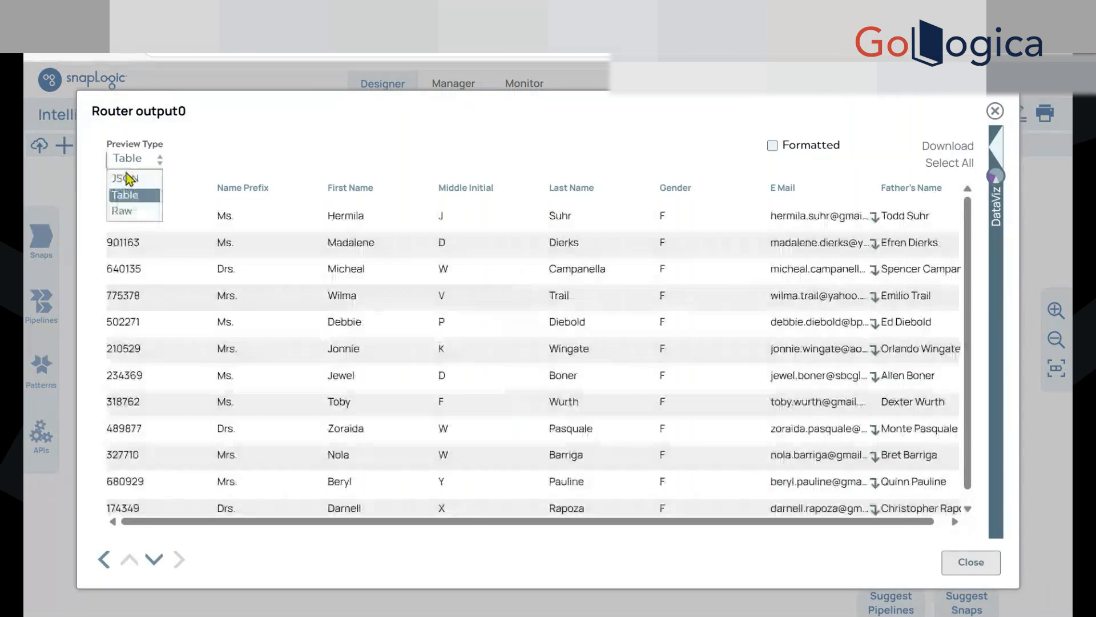
click(123, 175)
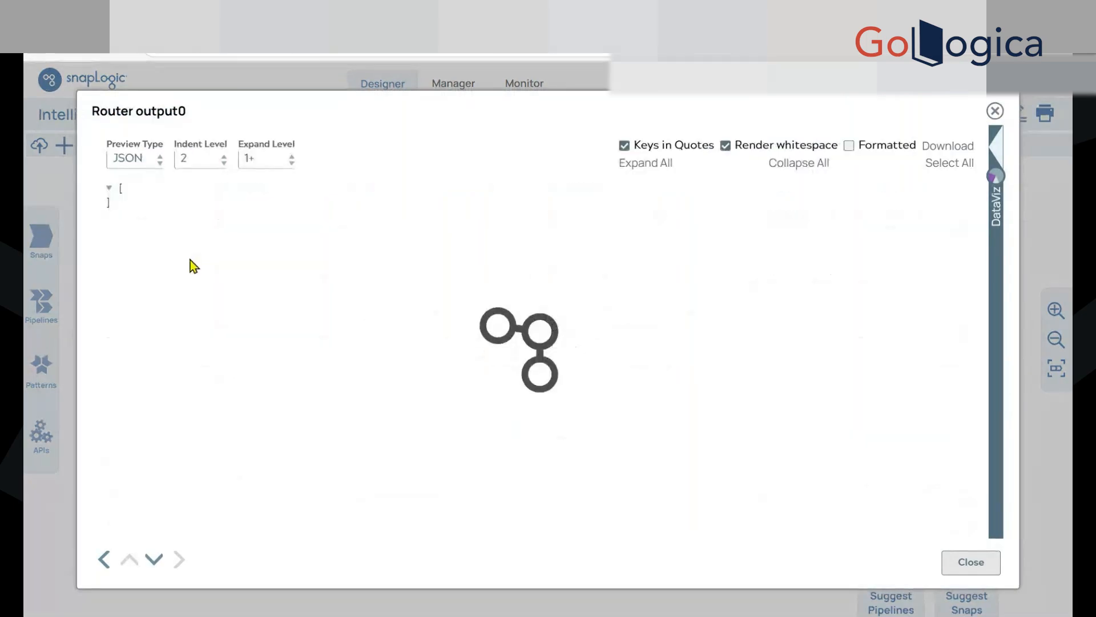
click(120, 203)
scroll(163, 271, down, 5)
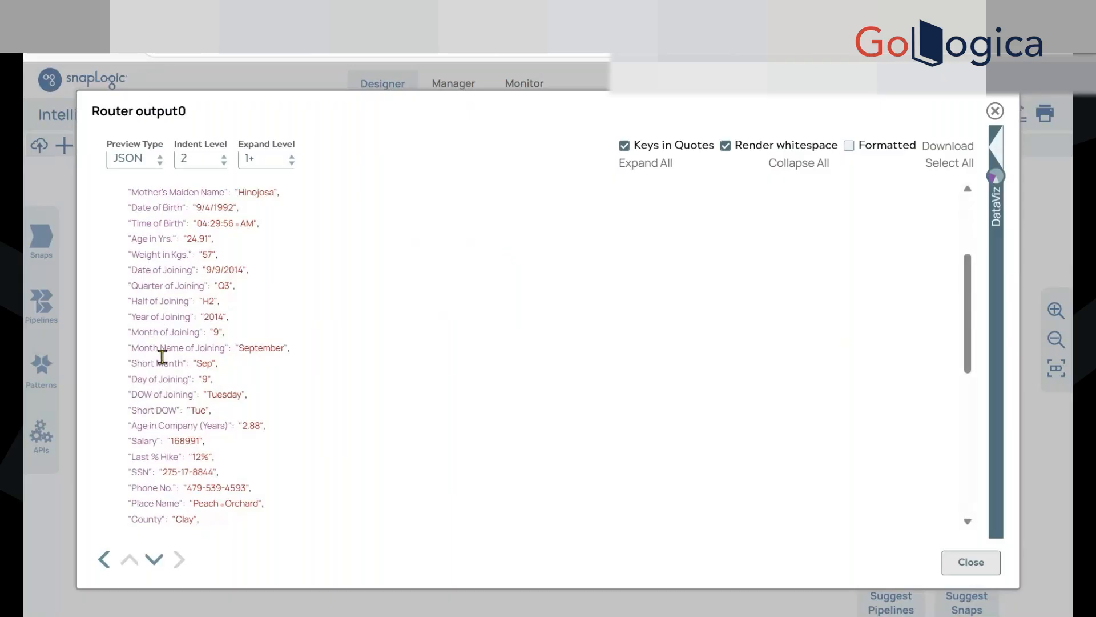
scroll(187, 422, down, 1)
scroll(187, 423, down, 8)
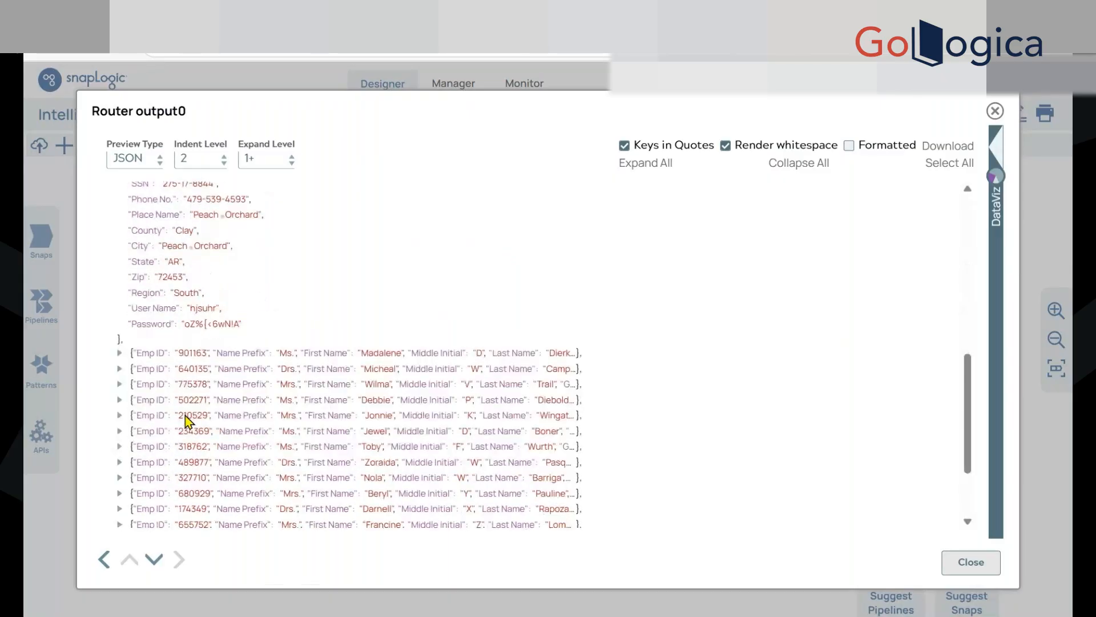
scroll(277, 363, up, 6)
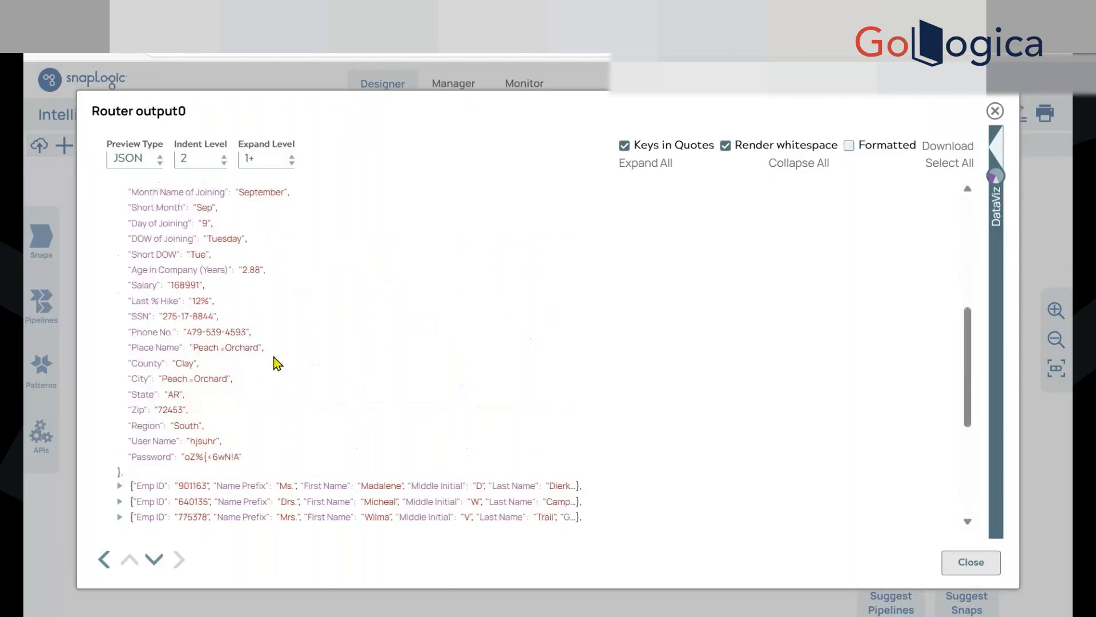
scroll(277, 363, up, 10)
click(969, 562)
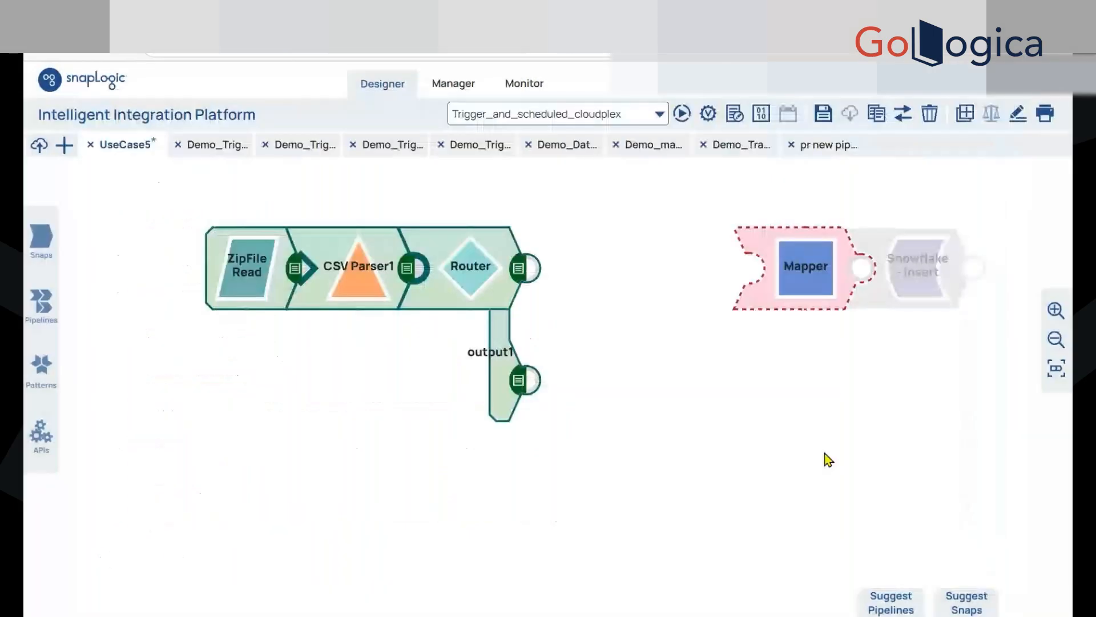
Delete the detached Mapper snap and attach a JSON Formatter snap to each of the Router's two outputs
right_click(796, 269)
click(845, 417)
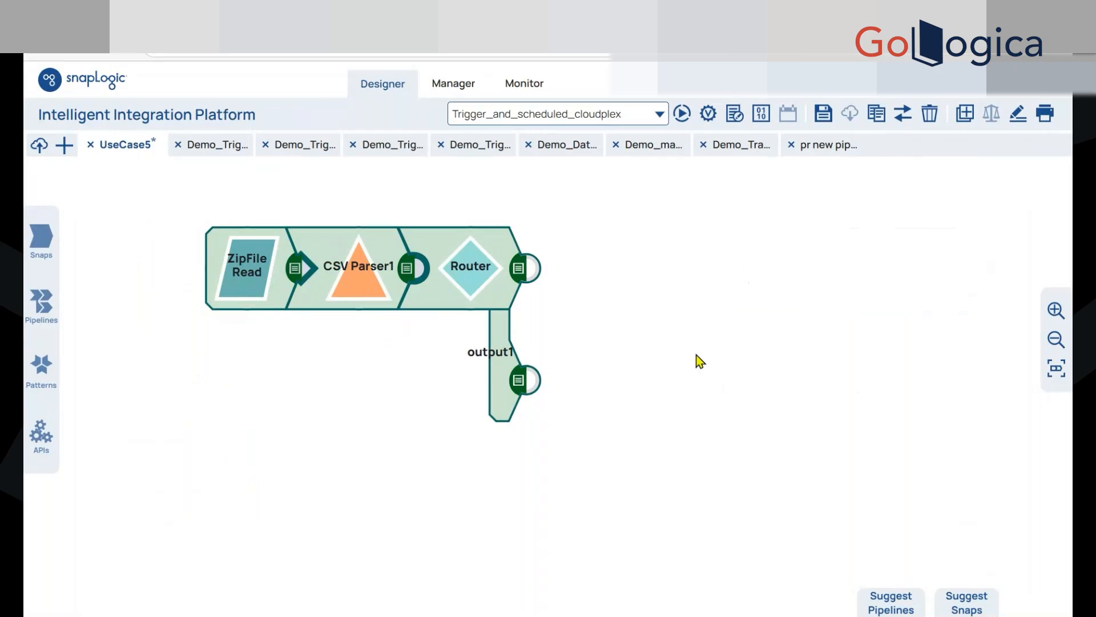
click(43, 242)
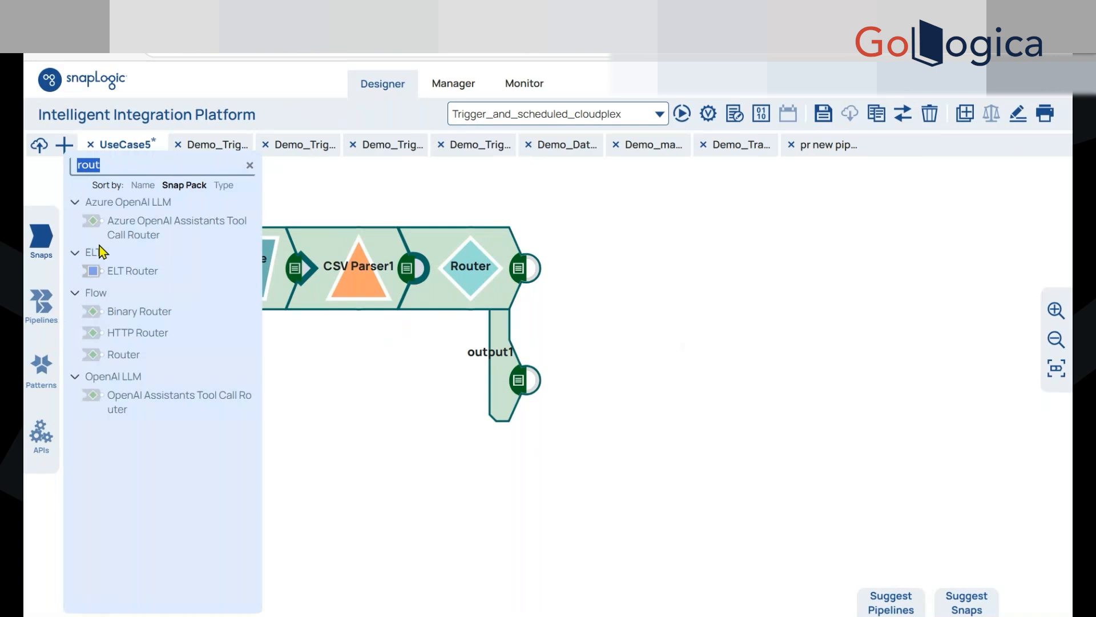
text(j)
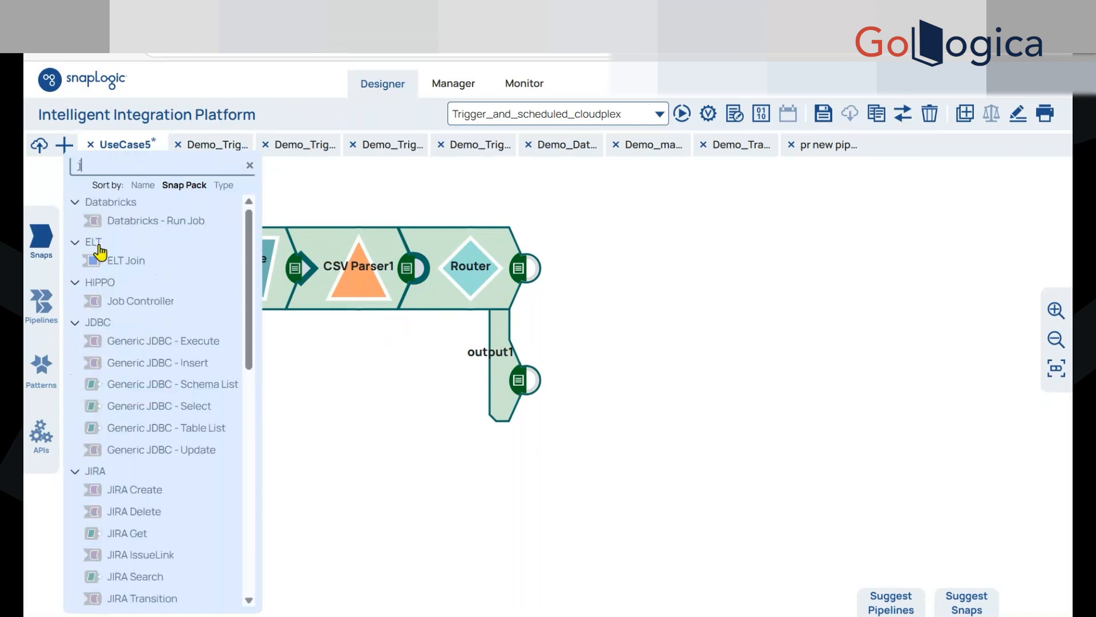
text(son)
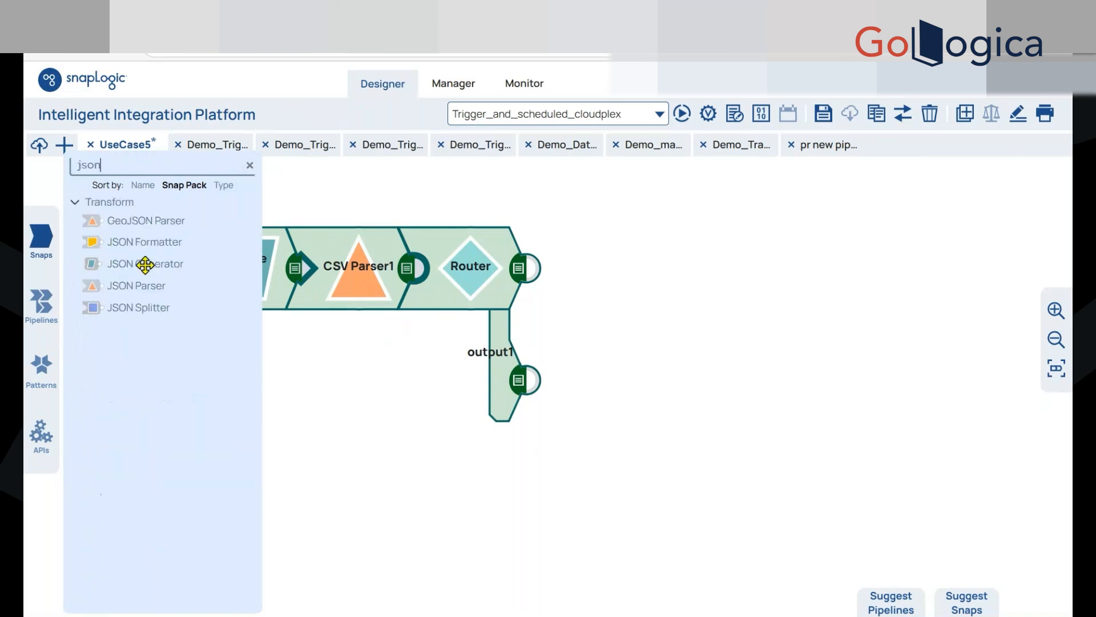
drag(115, 242, 594, 267)
drag(184, 247, 575, 374)
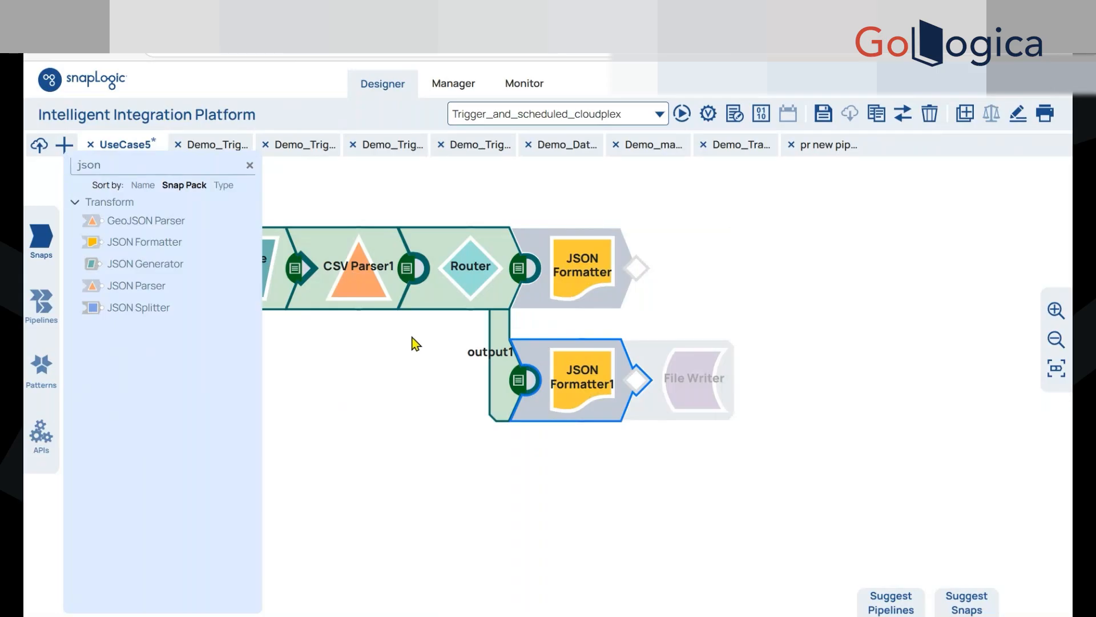
click(430, 334)
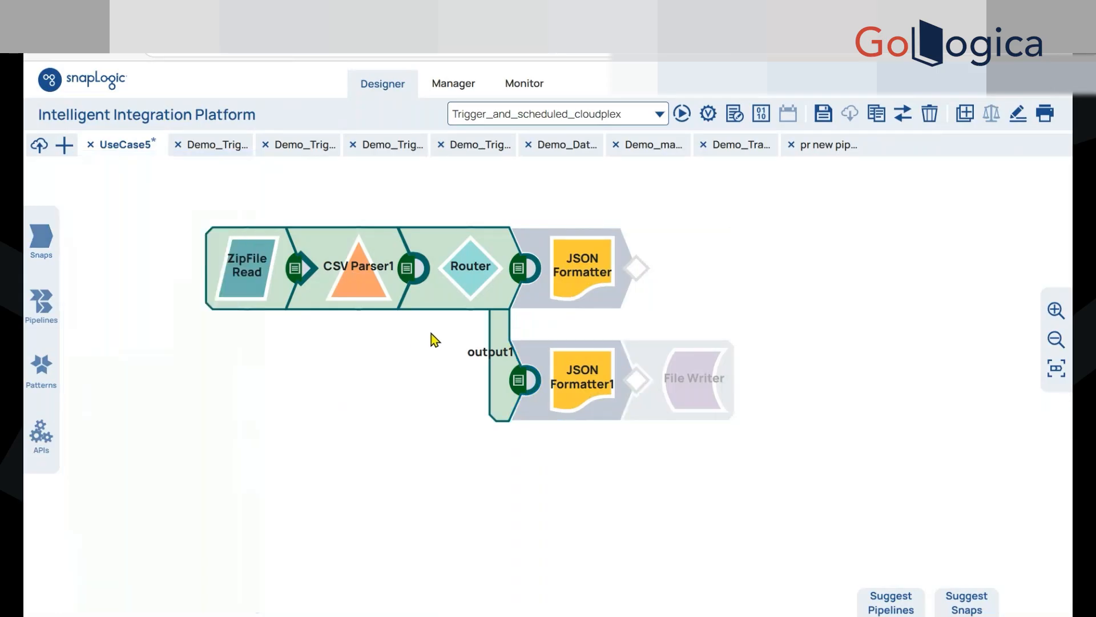
Add the suggested File Writer snap after the JSON Formatter on both Router branches
click(667, 369)
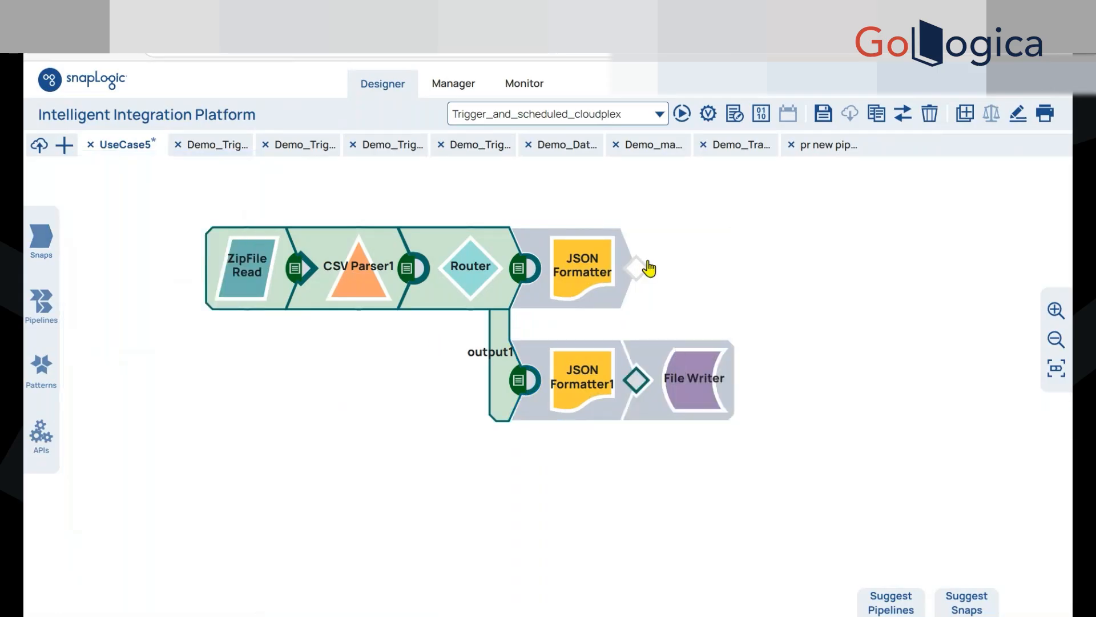
click(588, 274)
key(Escape)
click(699, 287)
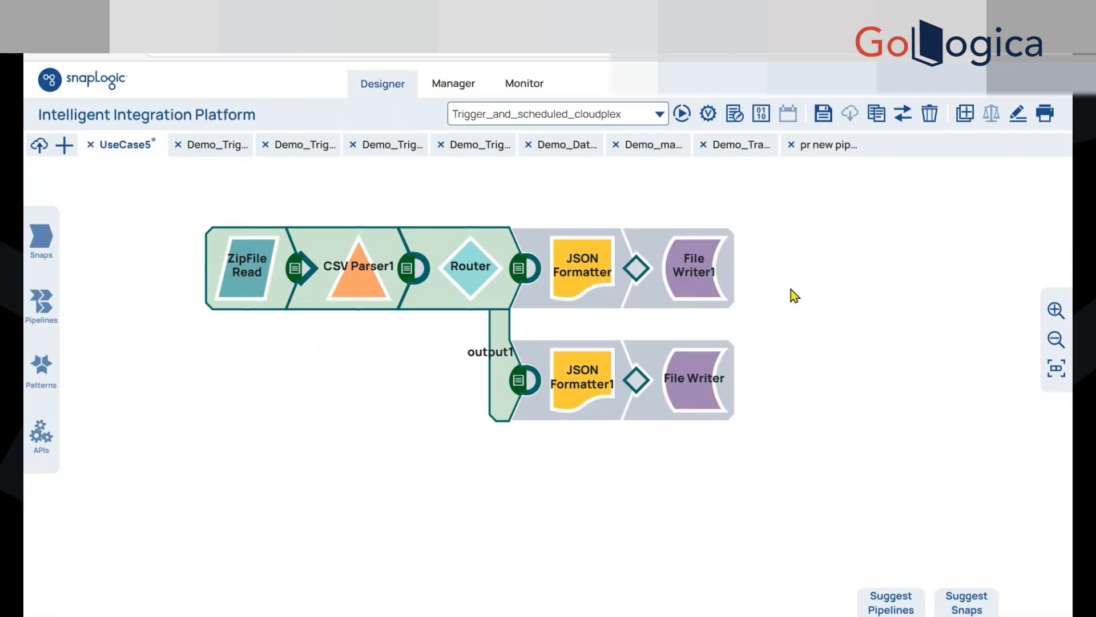
Set the file name of the File Writer on the output0 branch to Employees_Female.json, copy the name, and save and close the settings
click(680, 303)
click(567, 311)
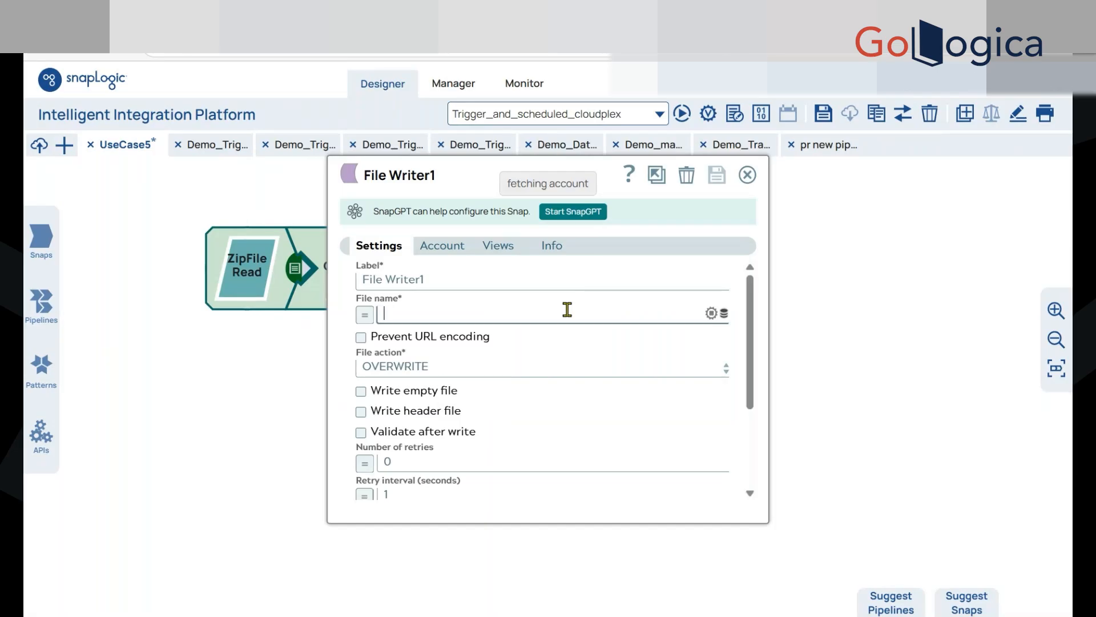
text(Test.)
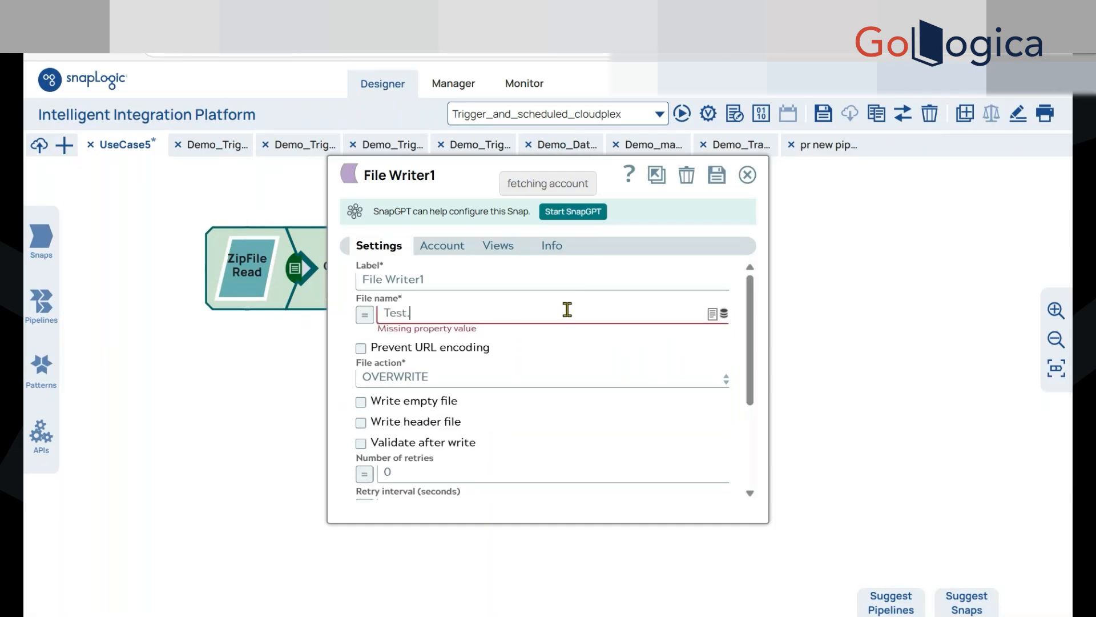
text(json)
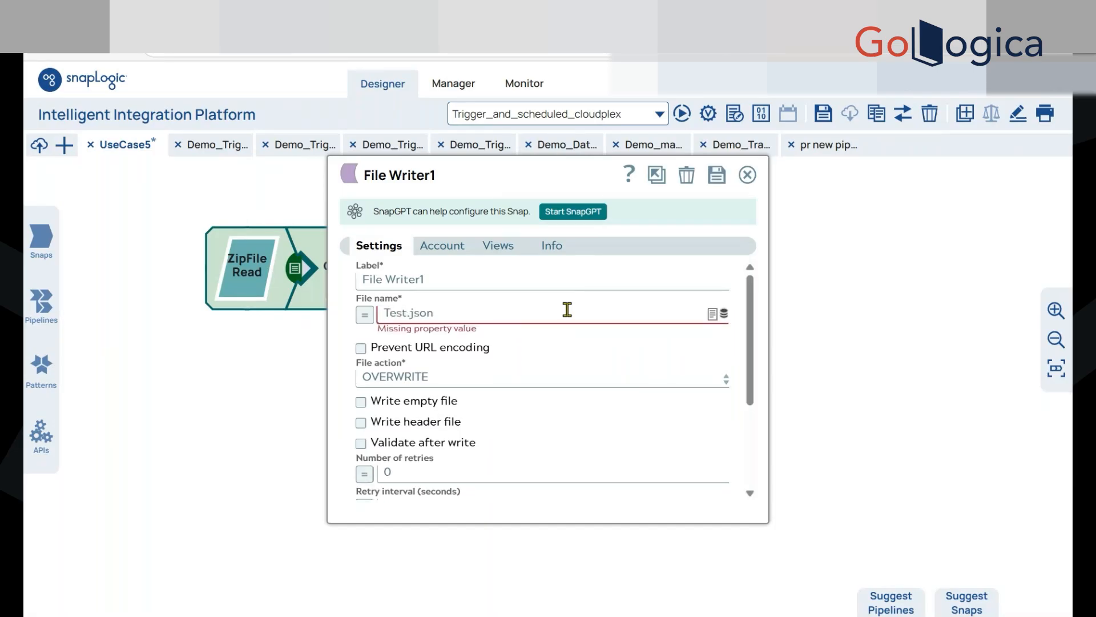
key(Home)
text(F)
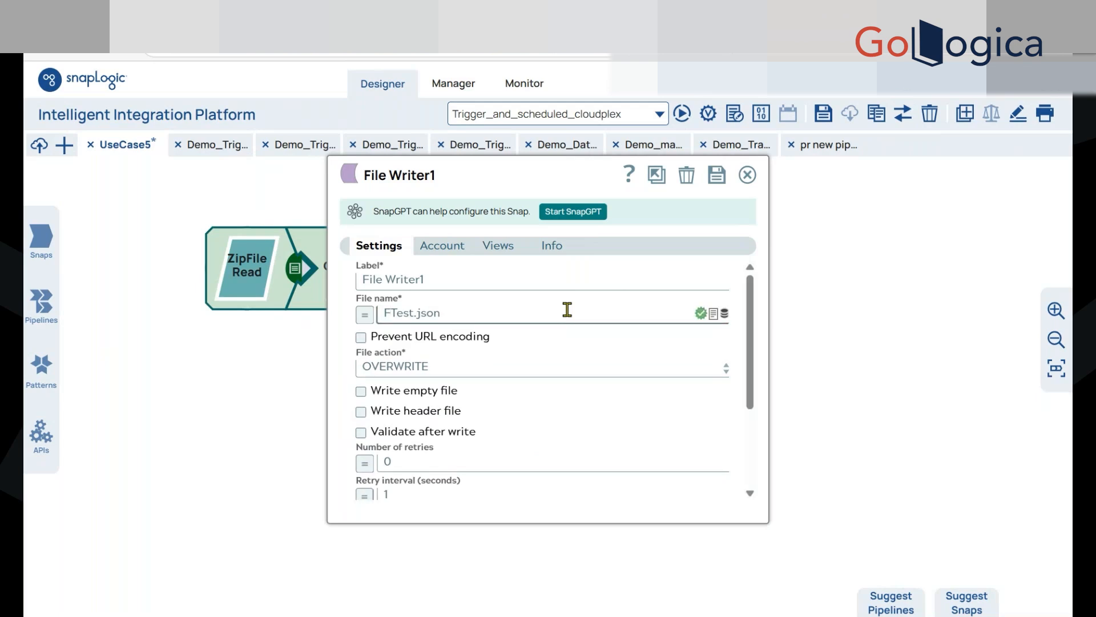
key(Delete)
key(Delete)
key(Delete)
key(Delete)
text(Employees_Female)
key(ctrl+a)
key(ctrl+c)
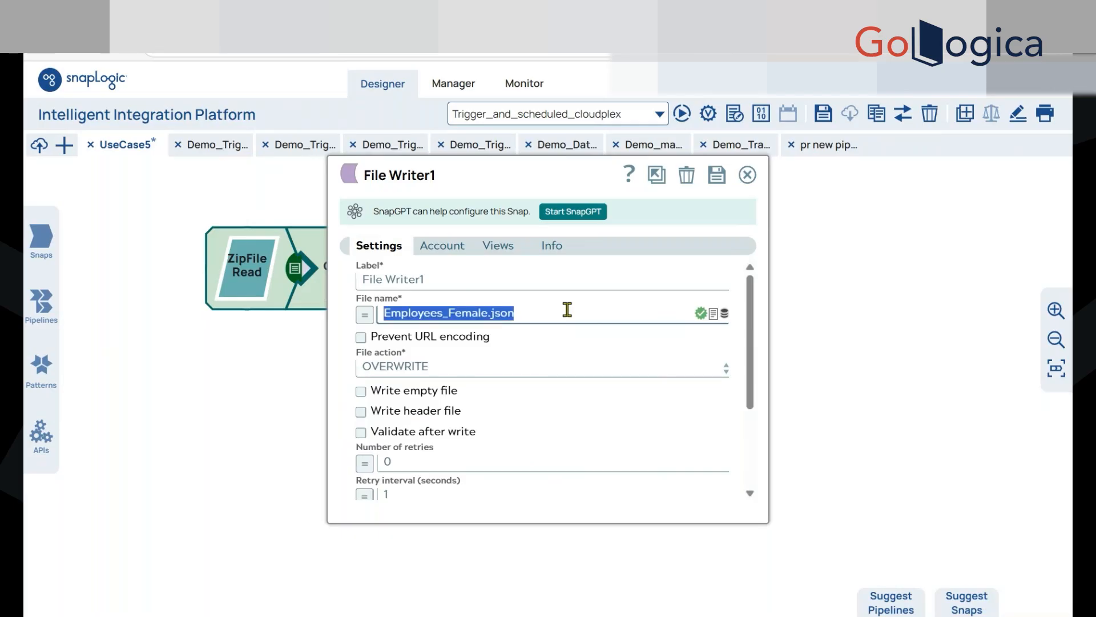
click(711, 179)
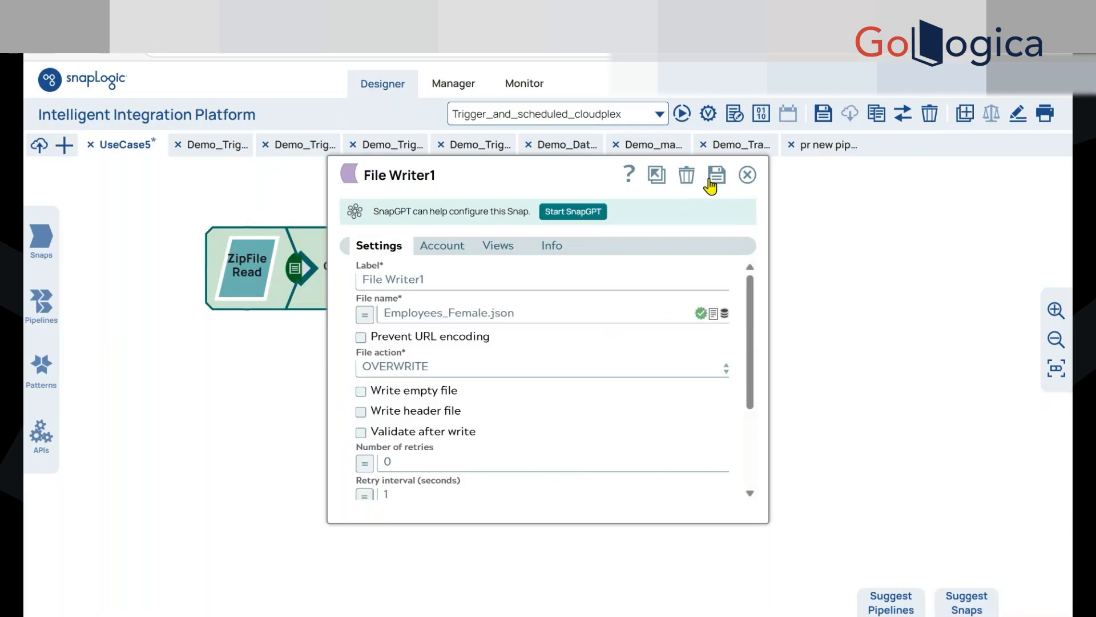
click(747, 176)
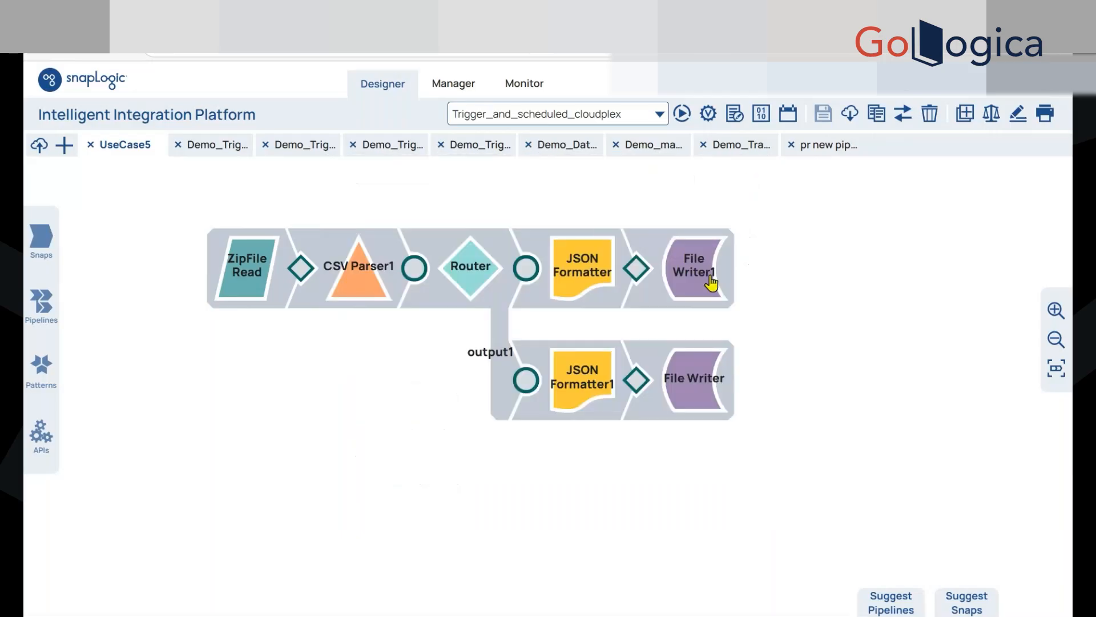
Paste the copied file name into the output1 branch's File Writer, change it to Employees_Male.json, save the settings, and execute the pipeline
click(677, 379)
click(497, 314)
key(ctrl+v)
click(464, 316)
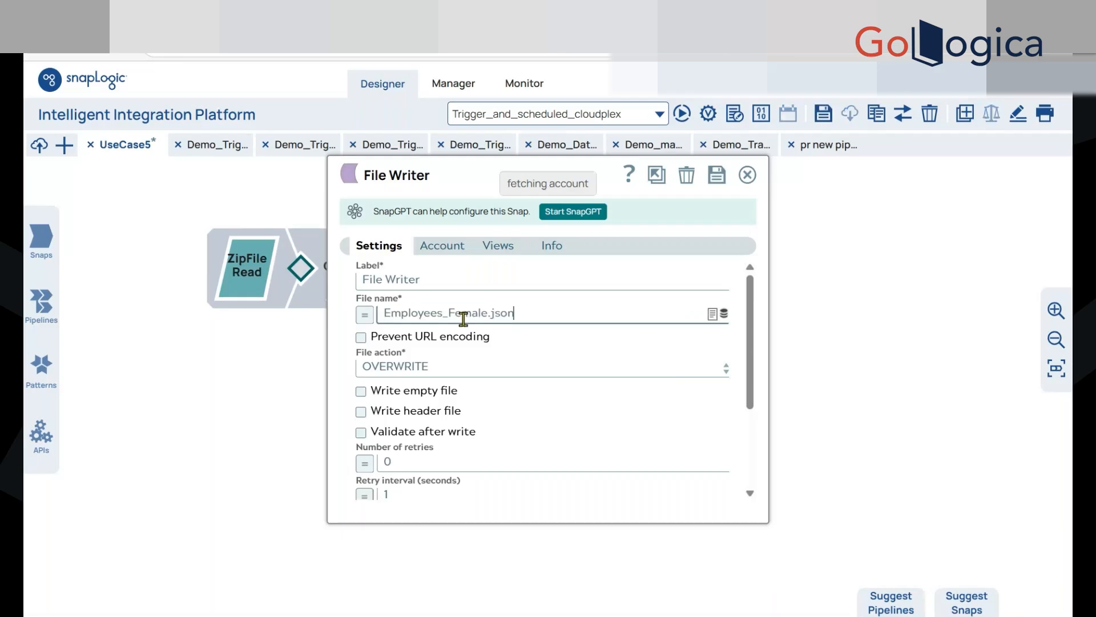
key(BackSpace)
key(BackSpace)
key(BackSpace)
text(M)
key(Return)
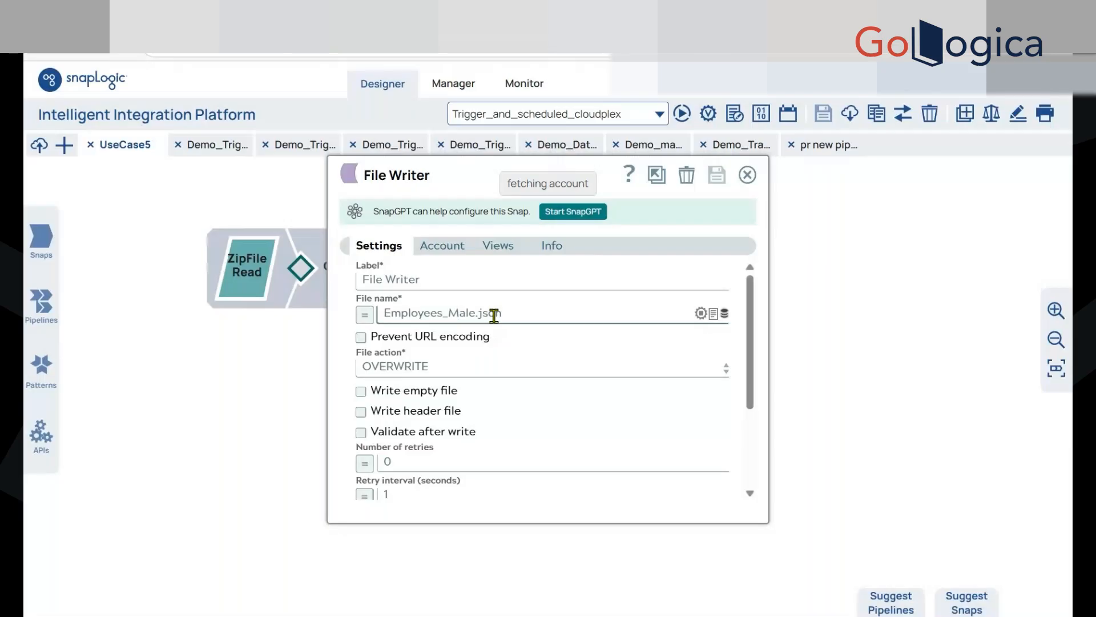
click(748, 174)
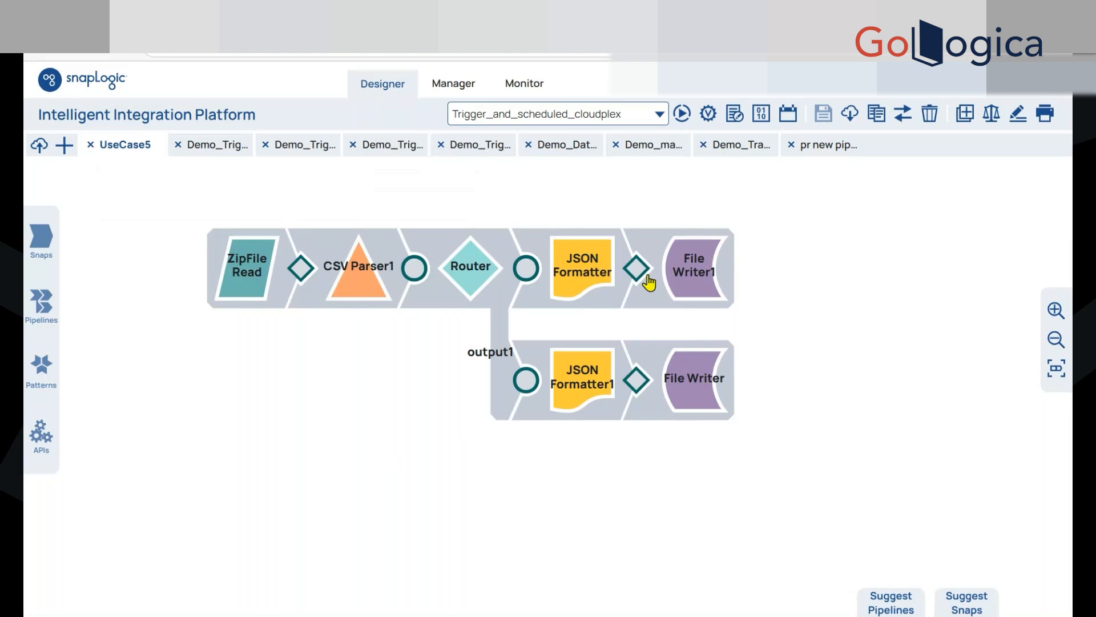
click(679, 117)
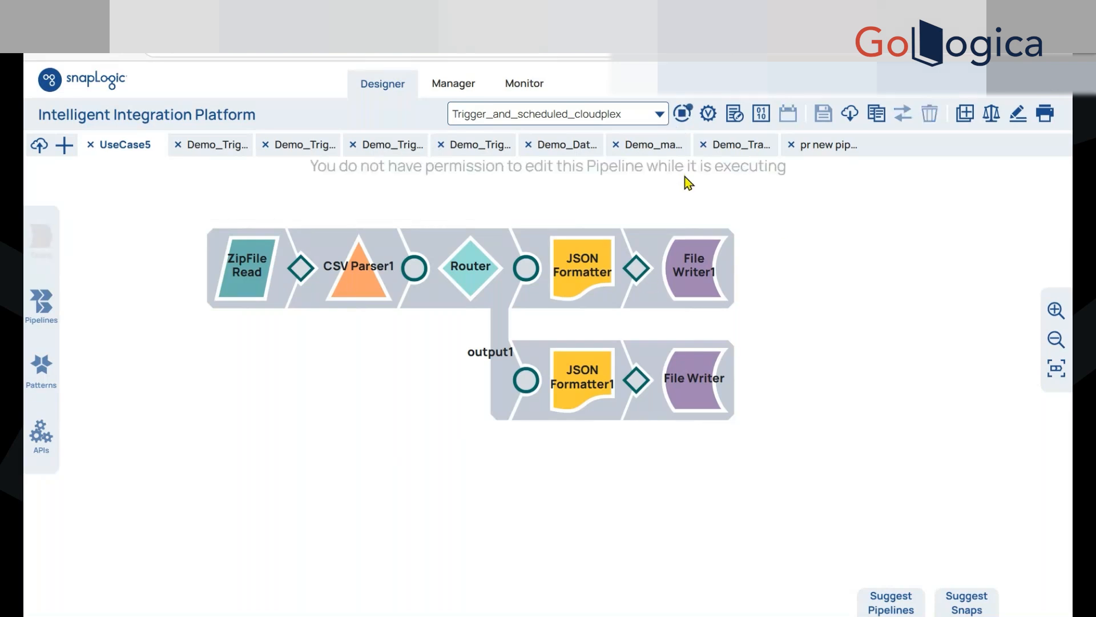